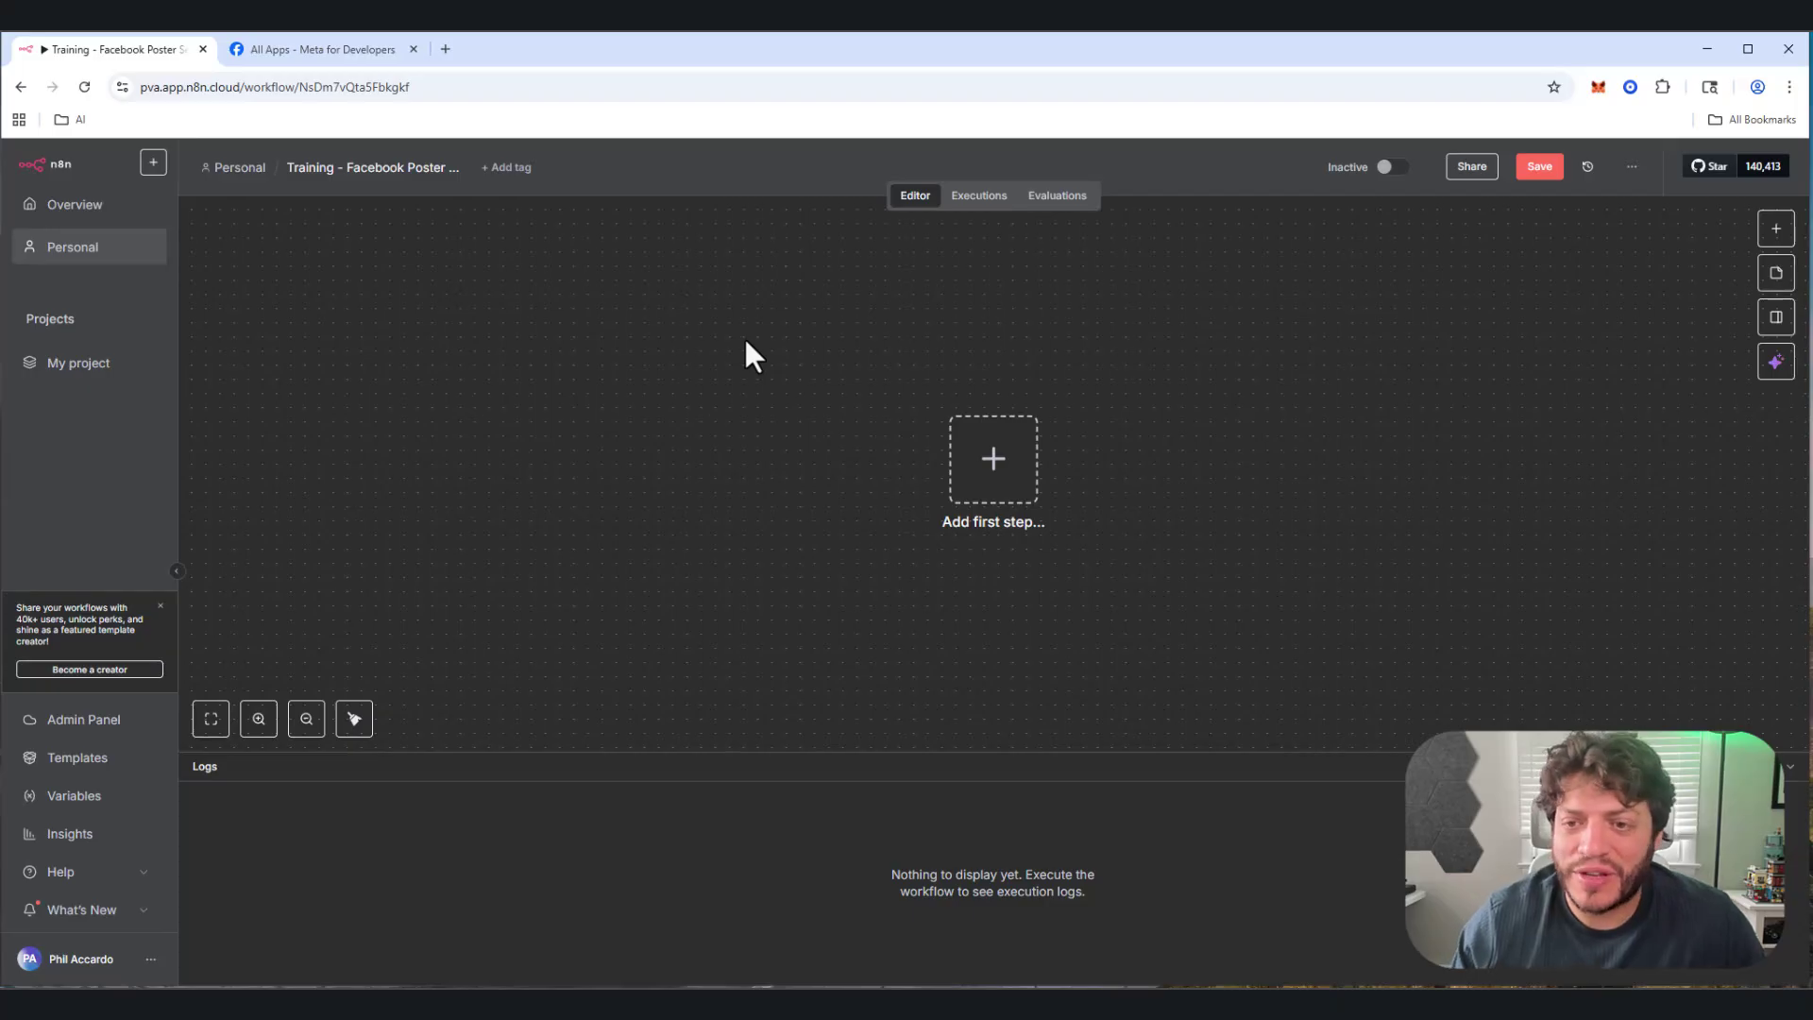
Step: Add a Facebook Graph API node to the workflow and connect it with the Facebook Graph account credential
click(1776, 230)
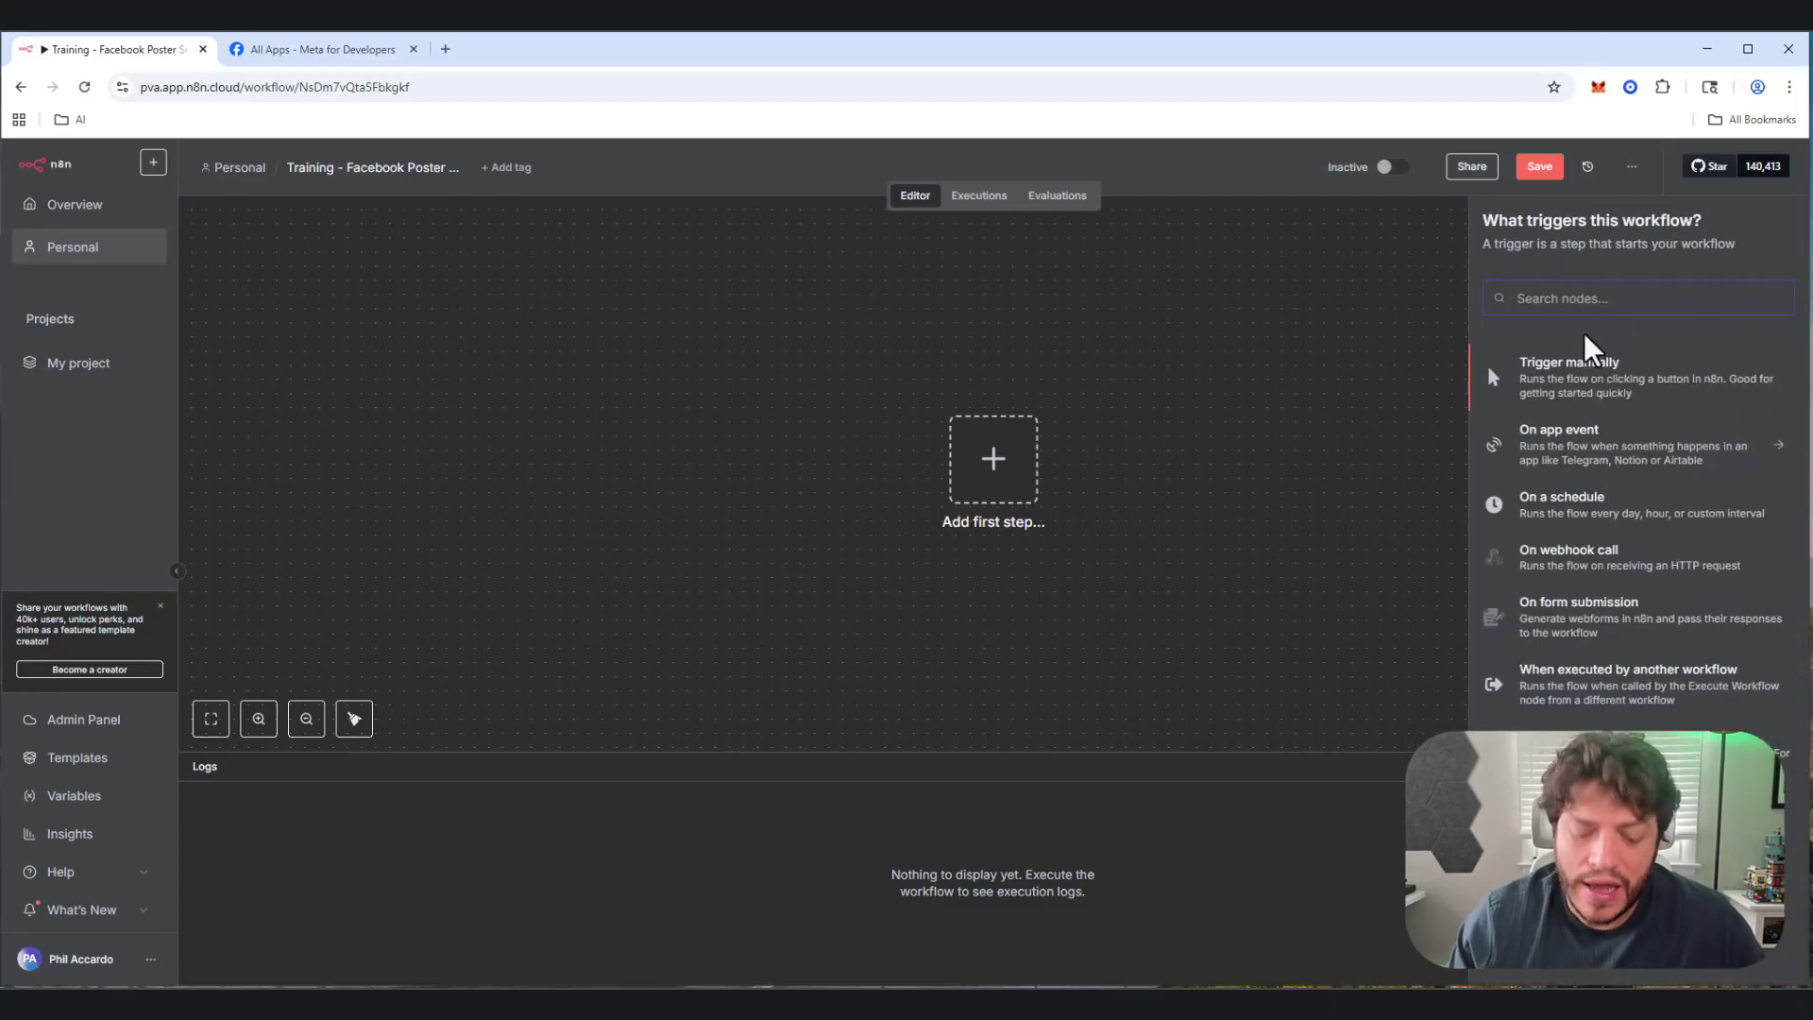
text(facebook)
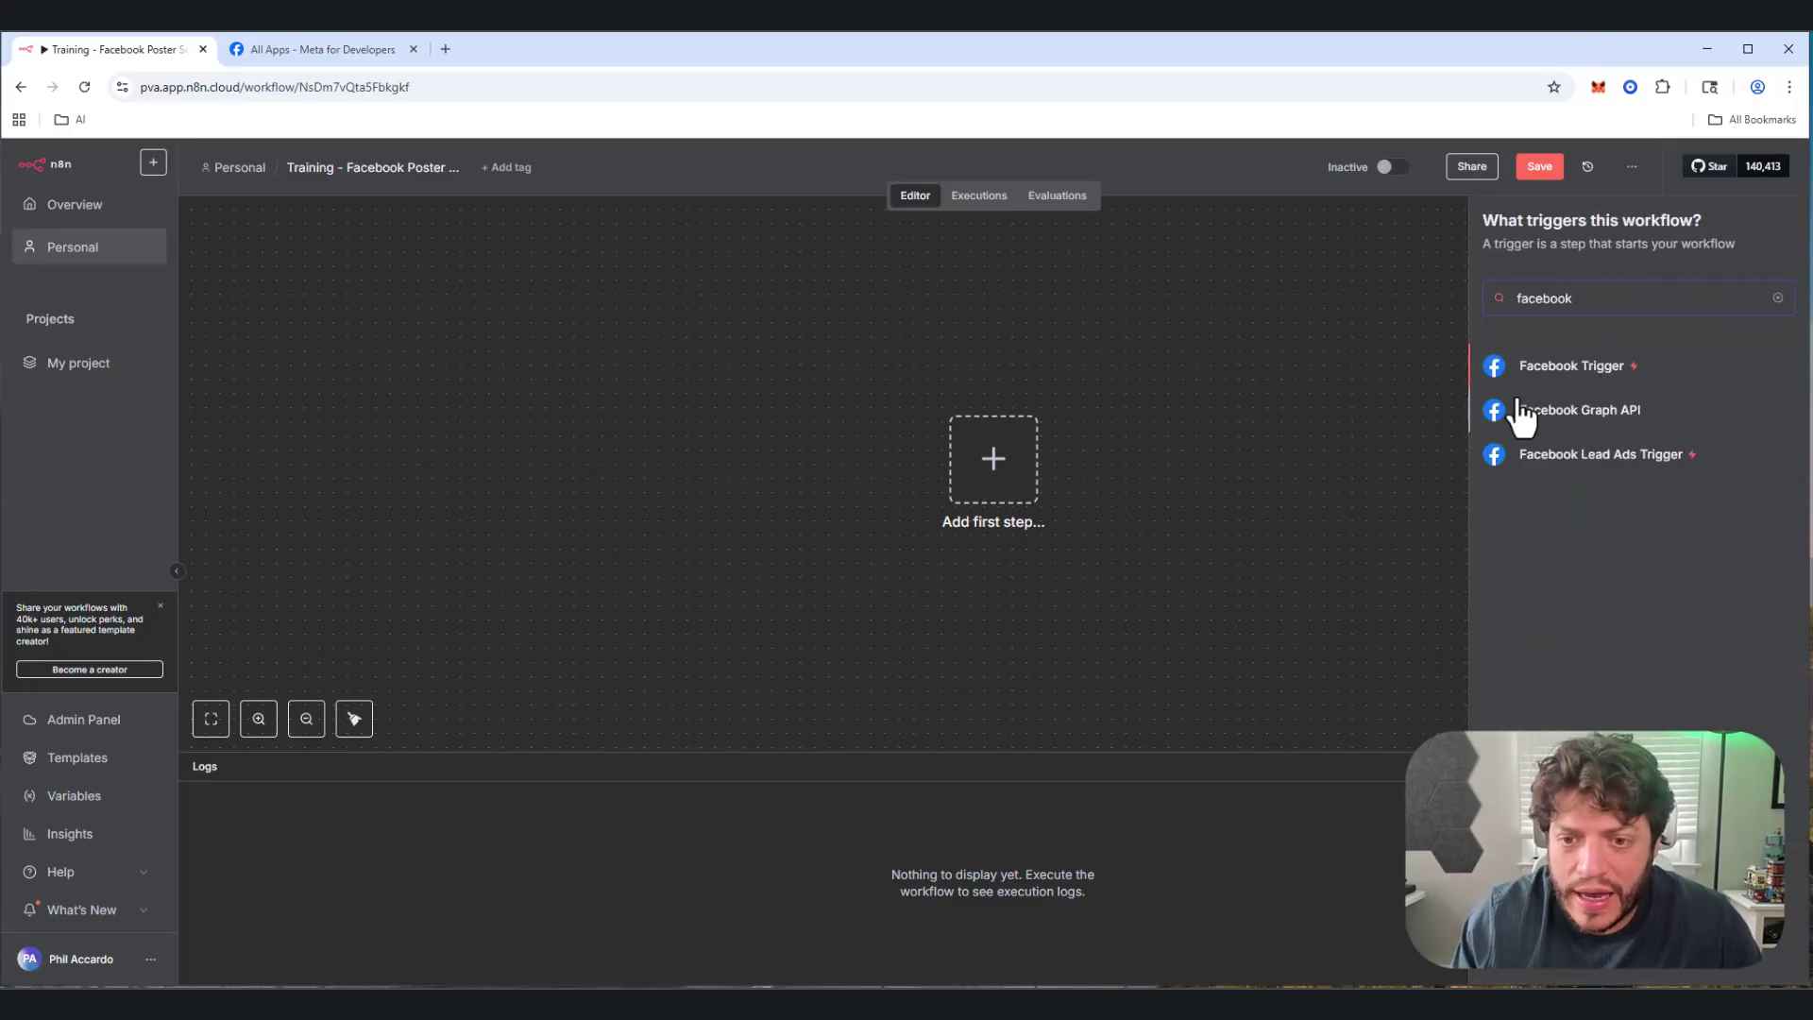
click(1549, 410)
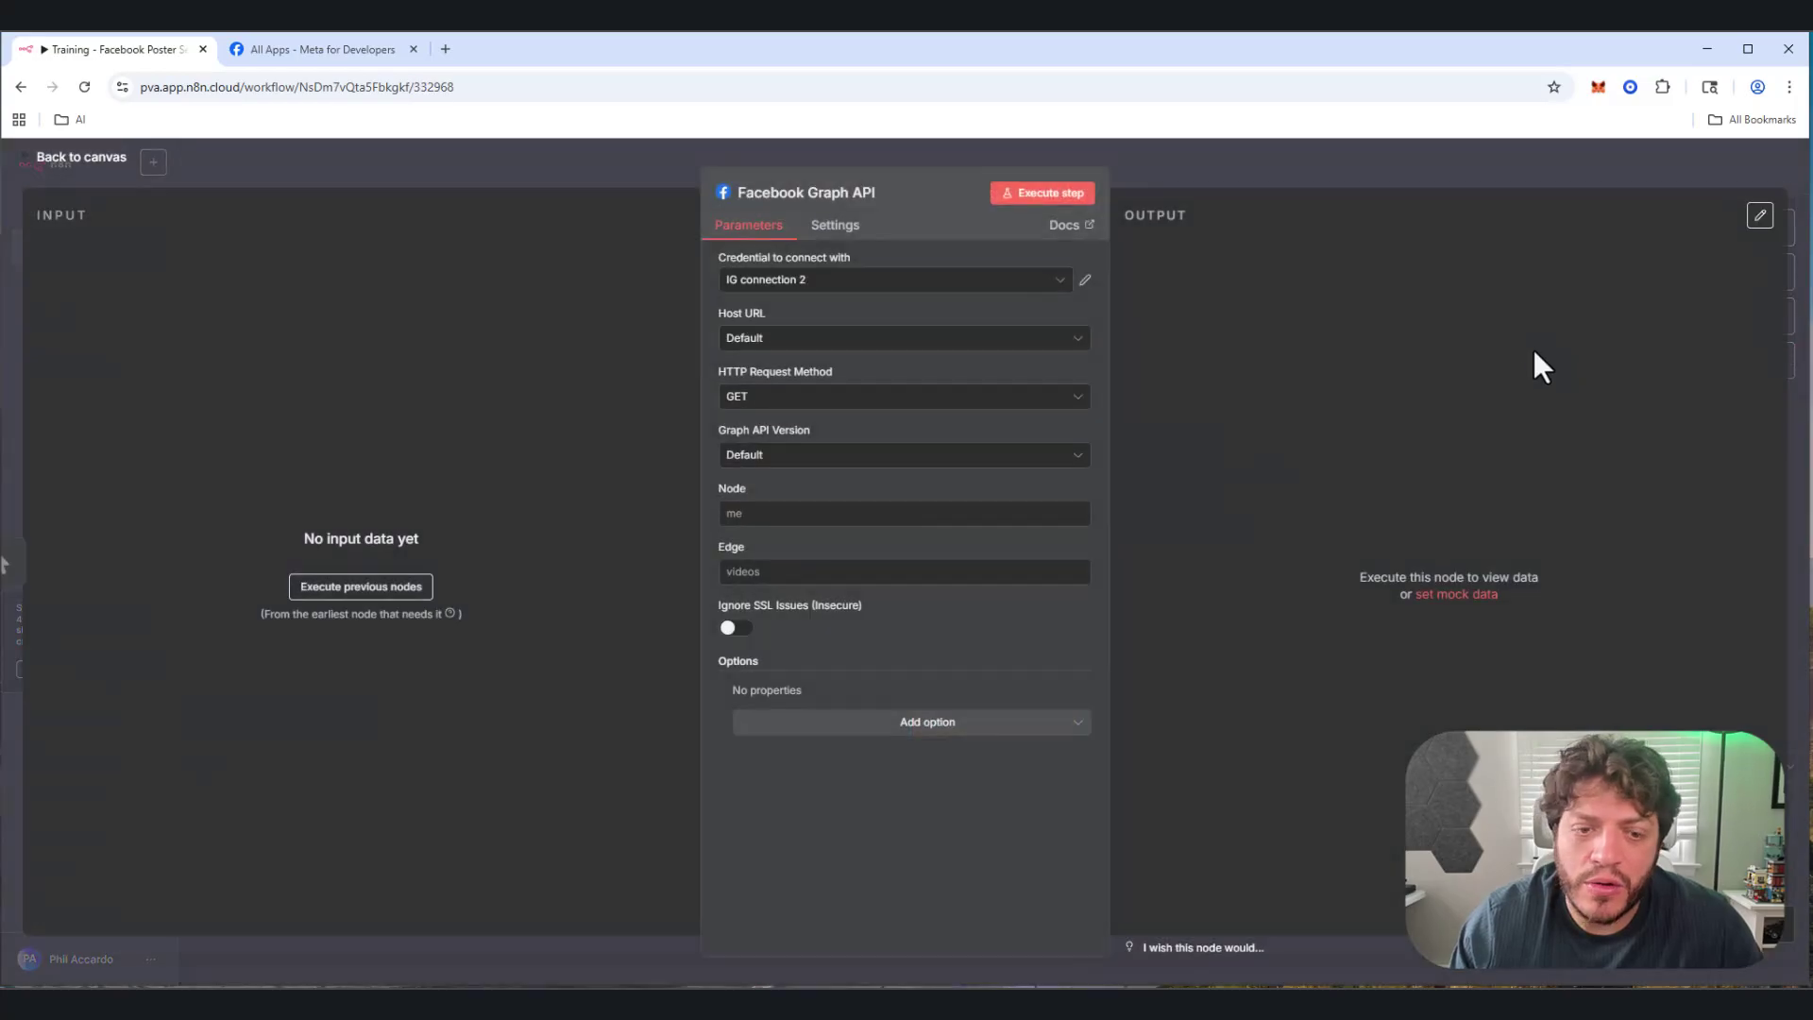
click(1061, 281)
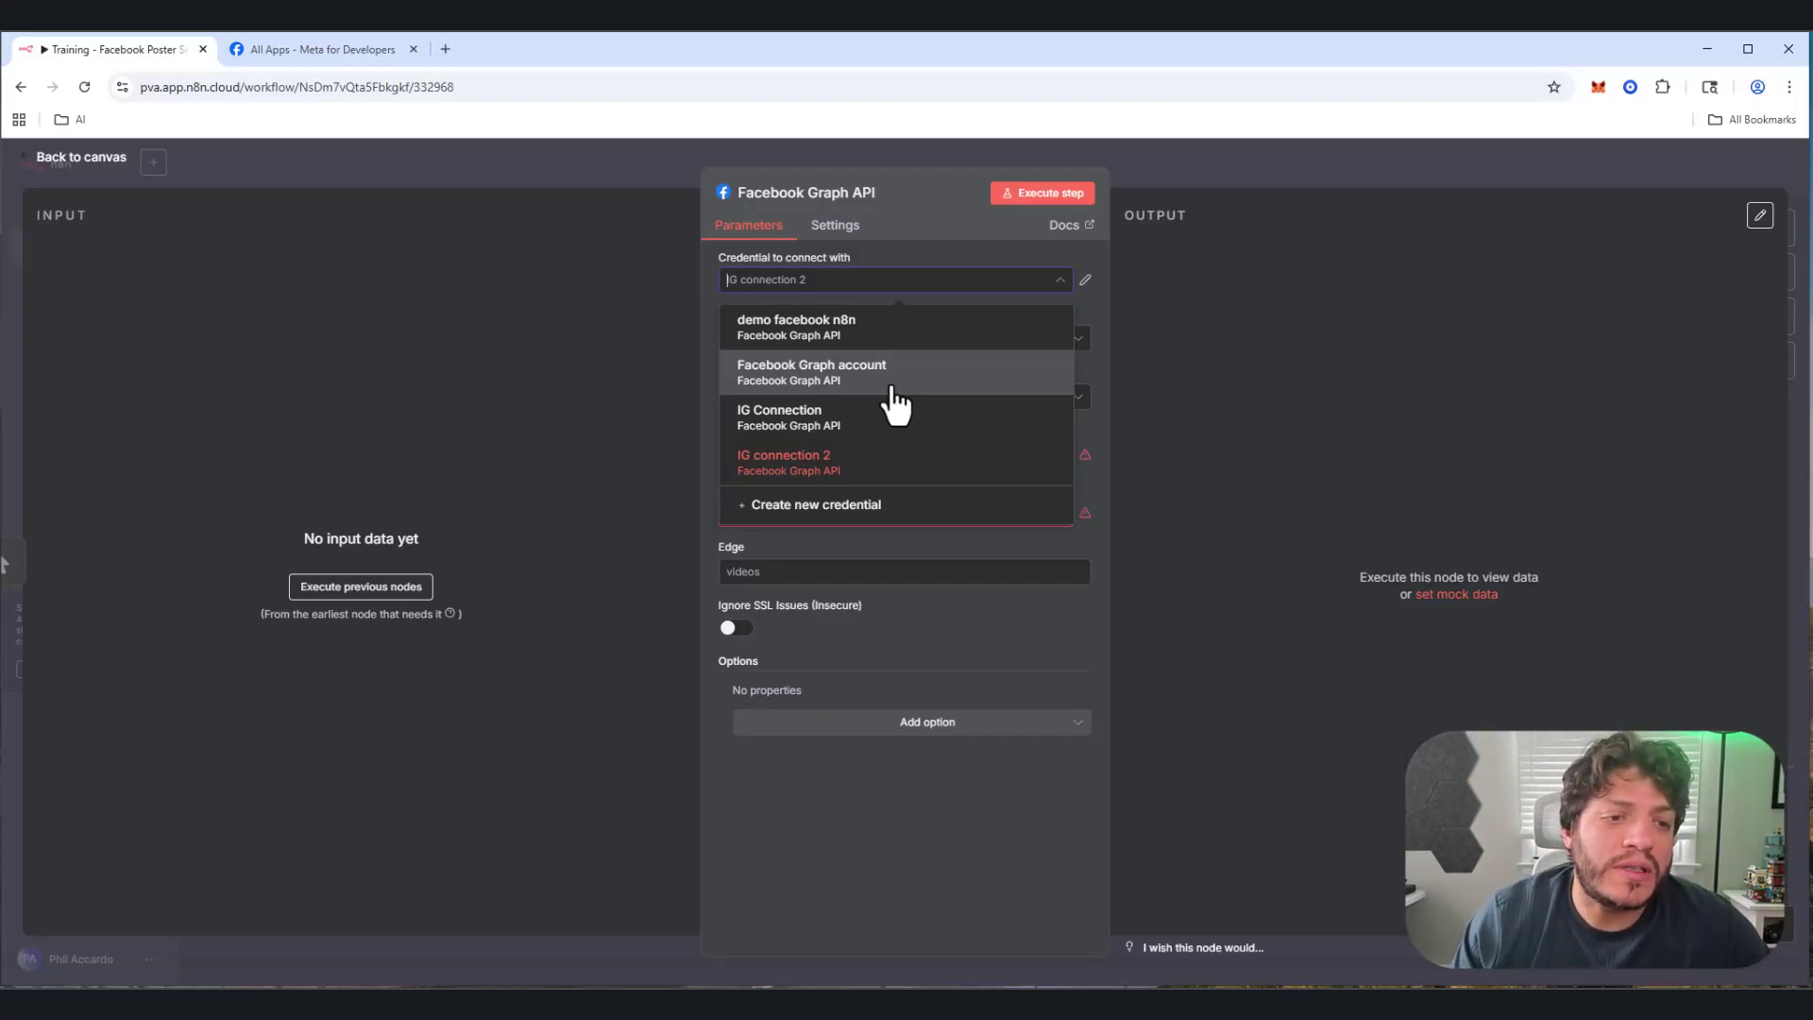
click(835, 389)
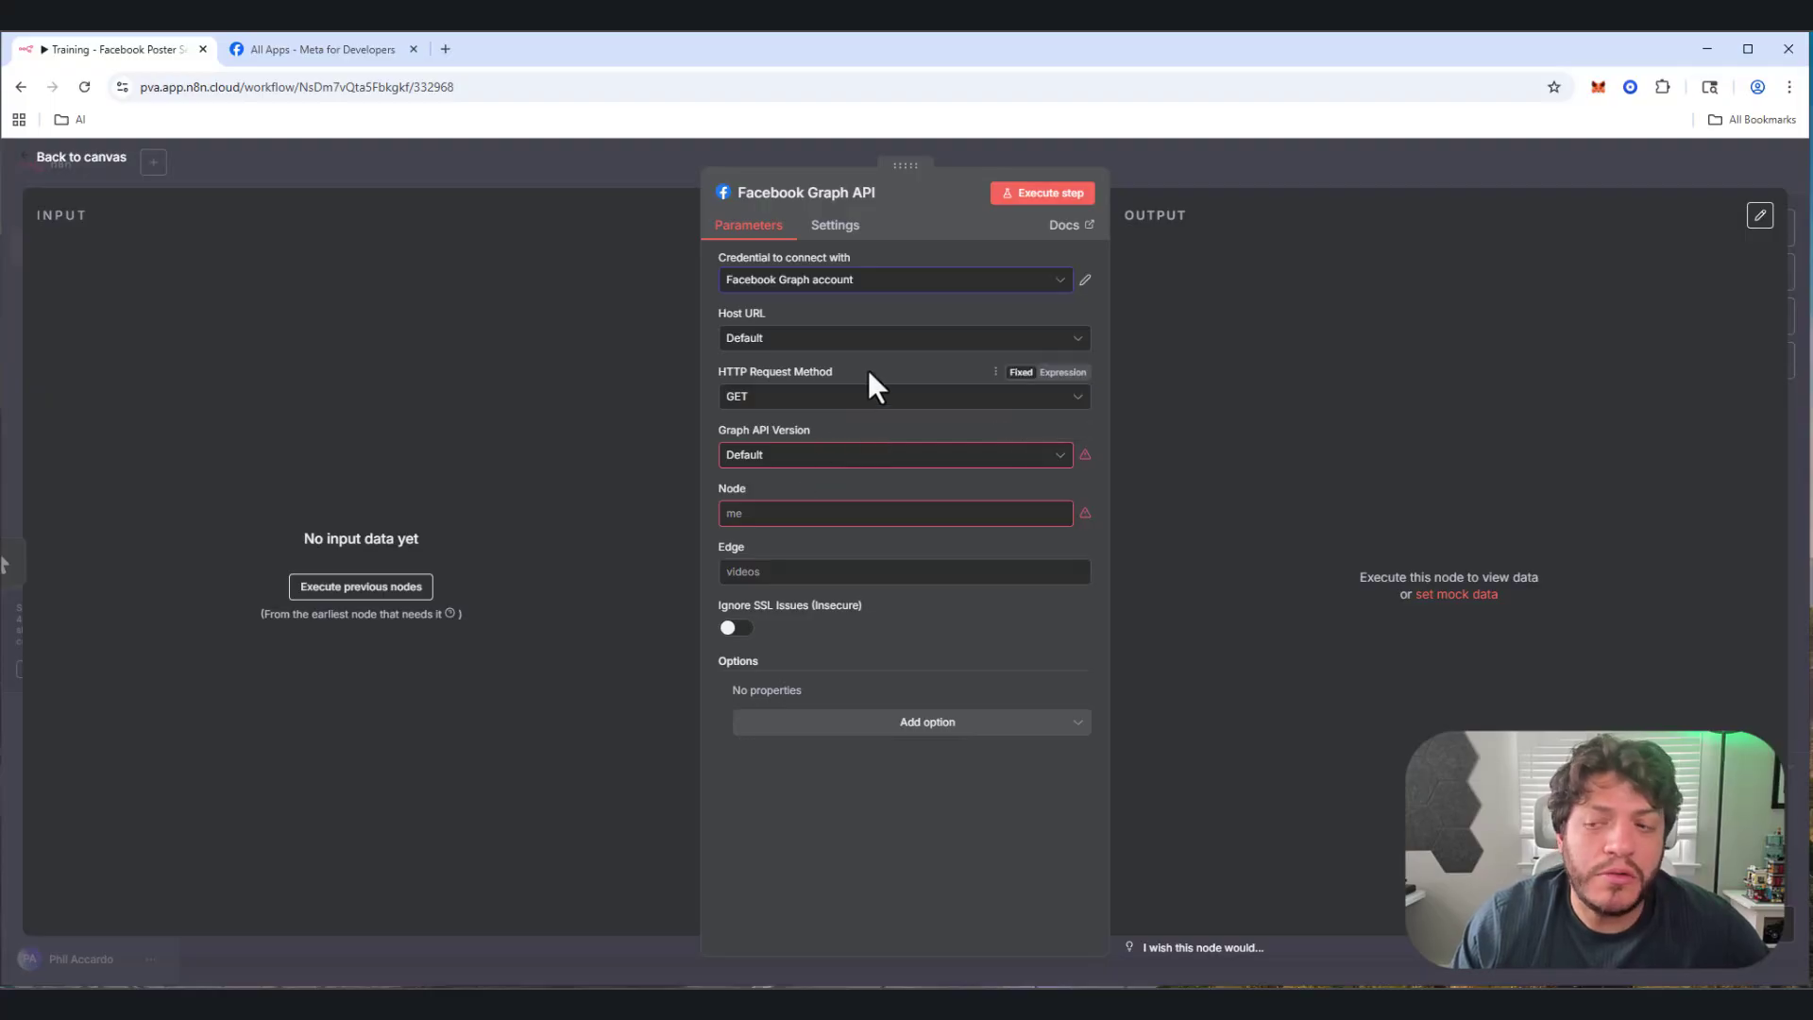
Step: Configure the request with method POST, Graph API version v23.0, node me and edge feed
click(818, 389)
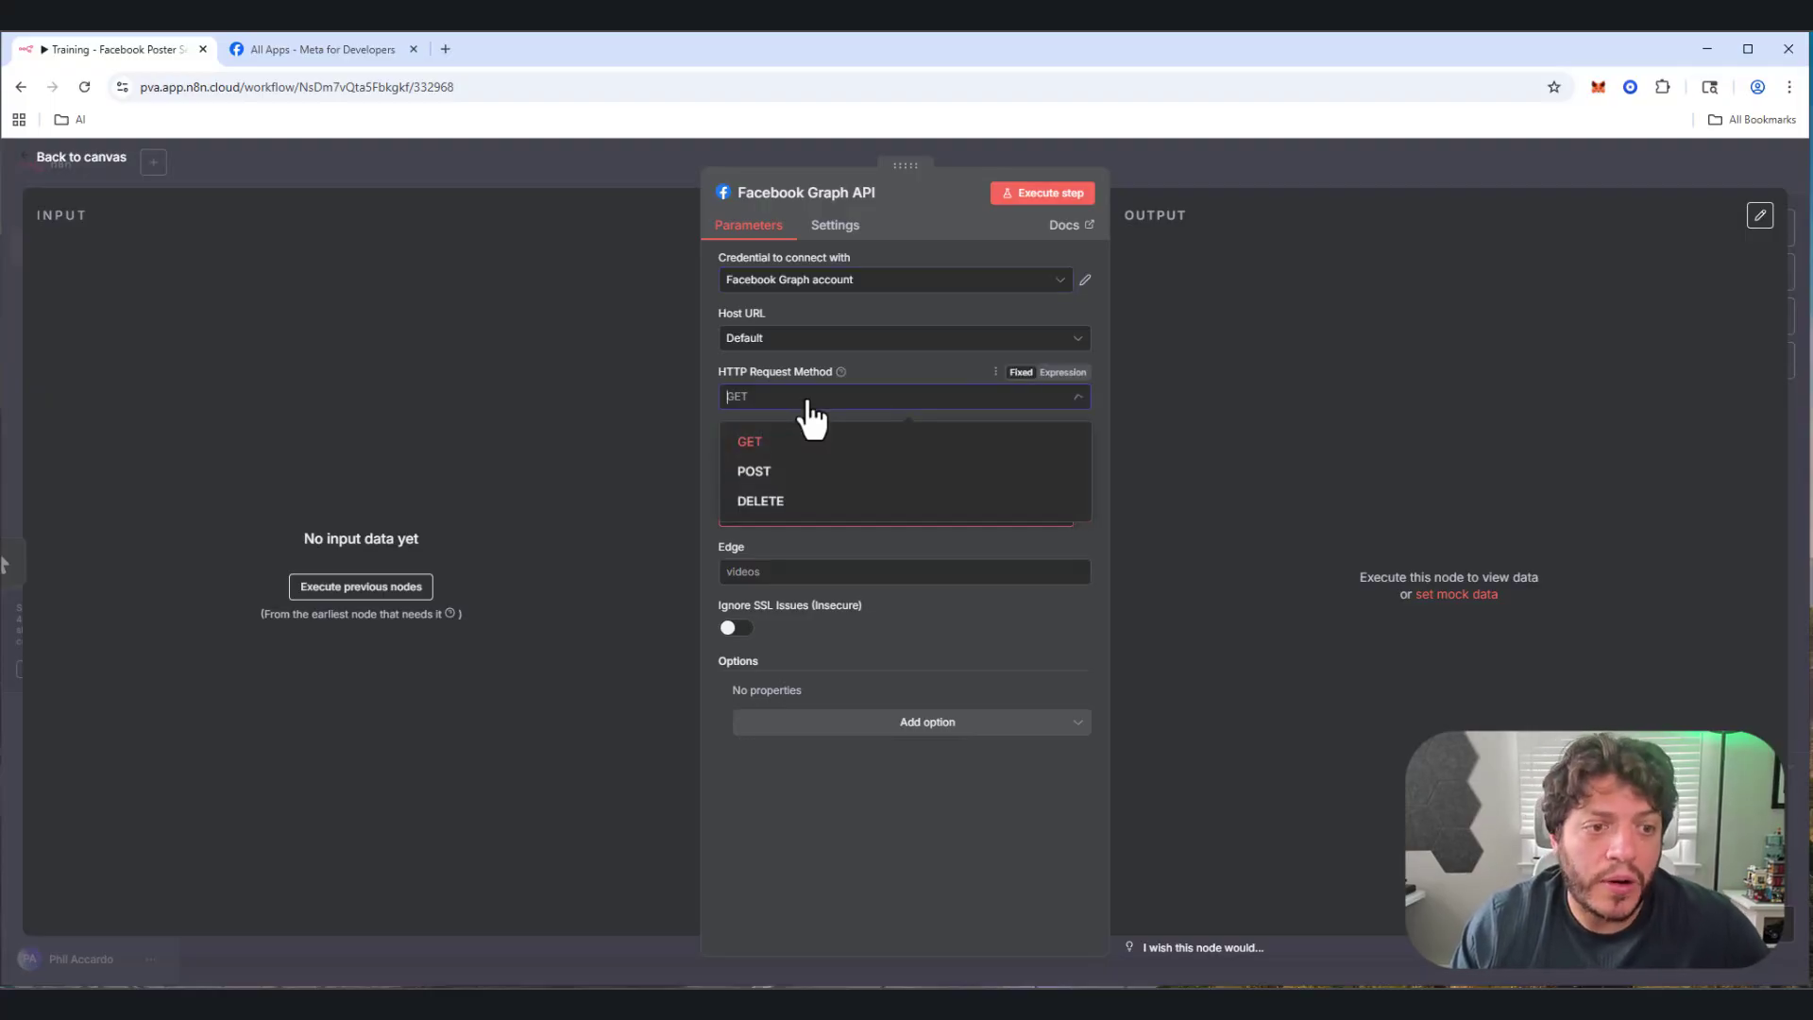
click(780, 483)
click(810, 458)
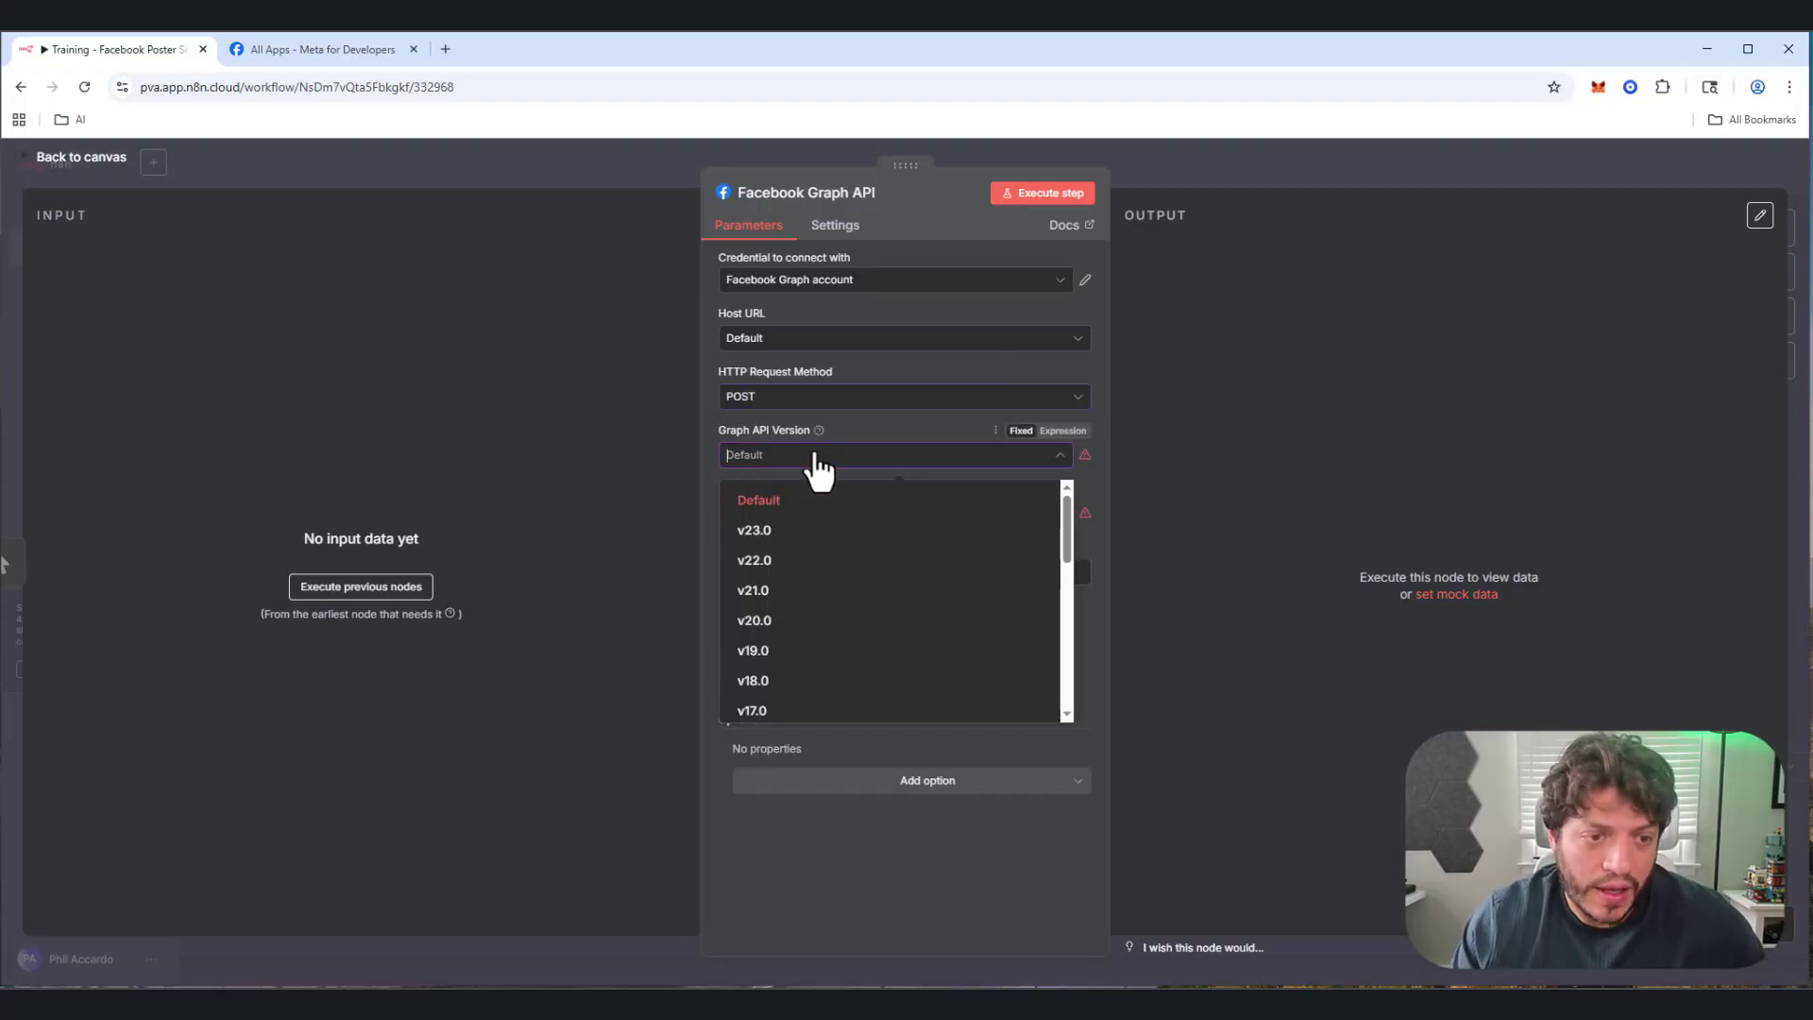
click(783, 538)
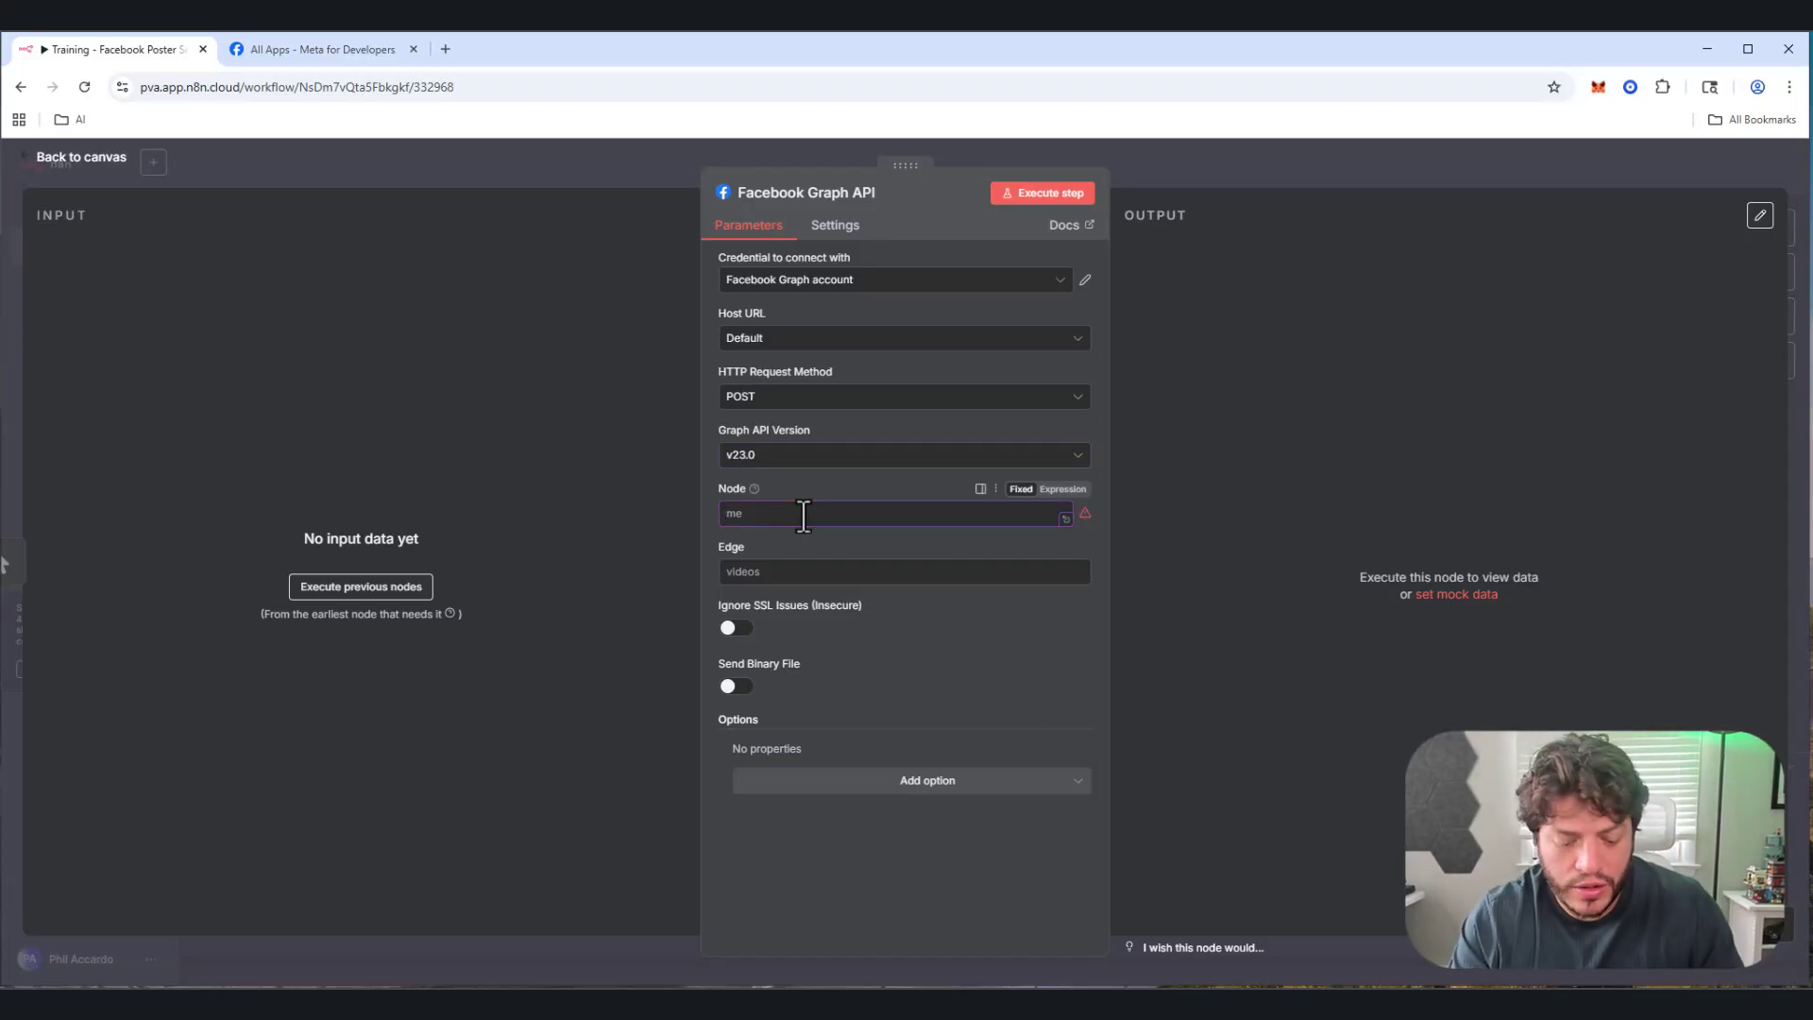
text(me)
click(784, 573)
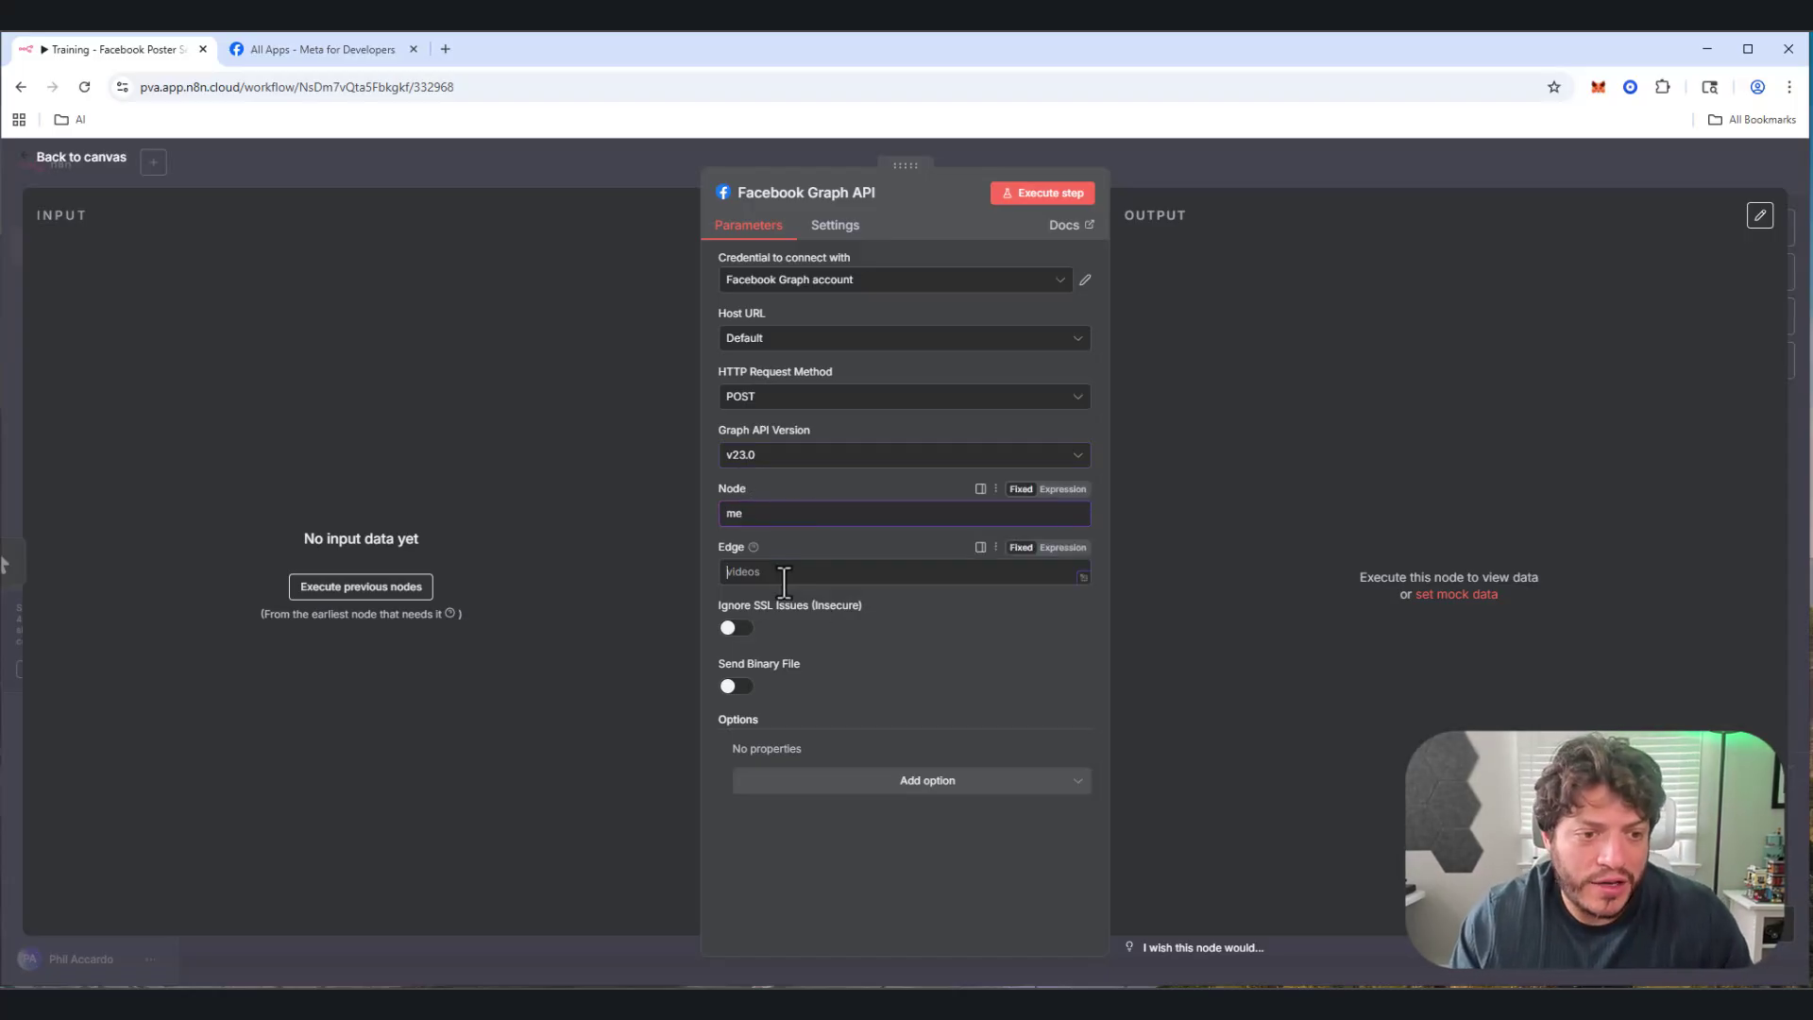
text(feed)
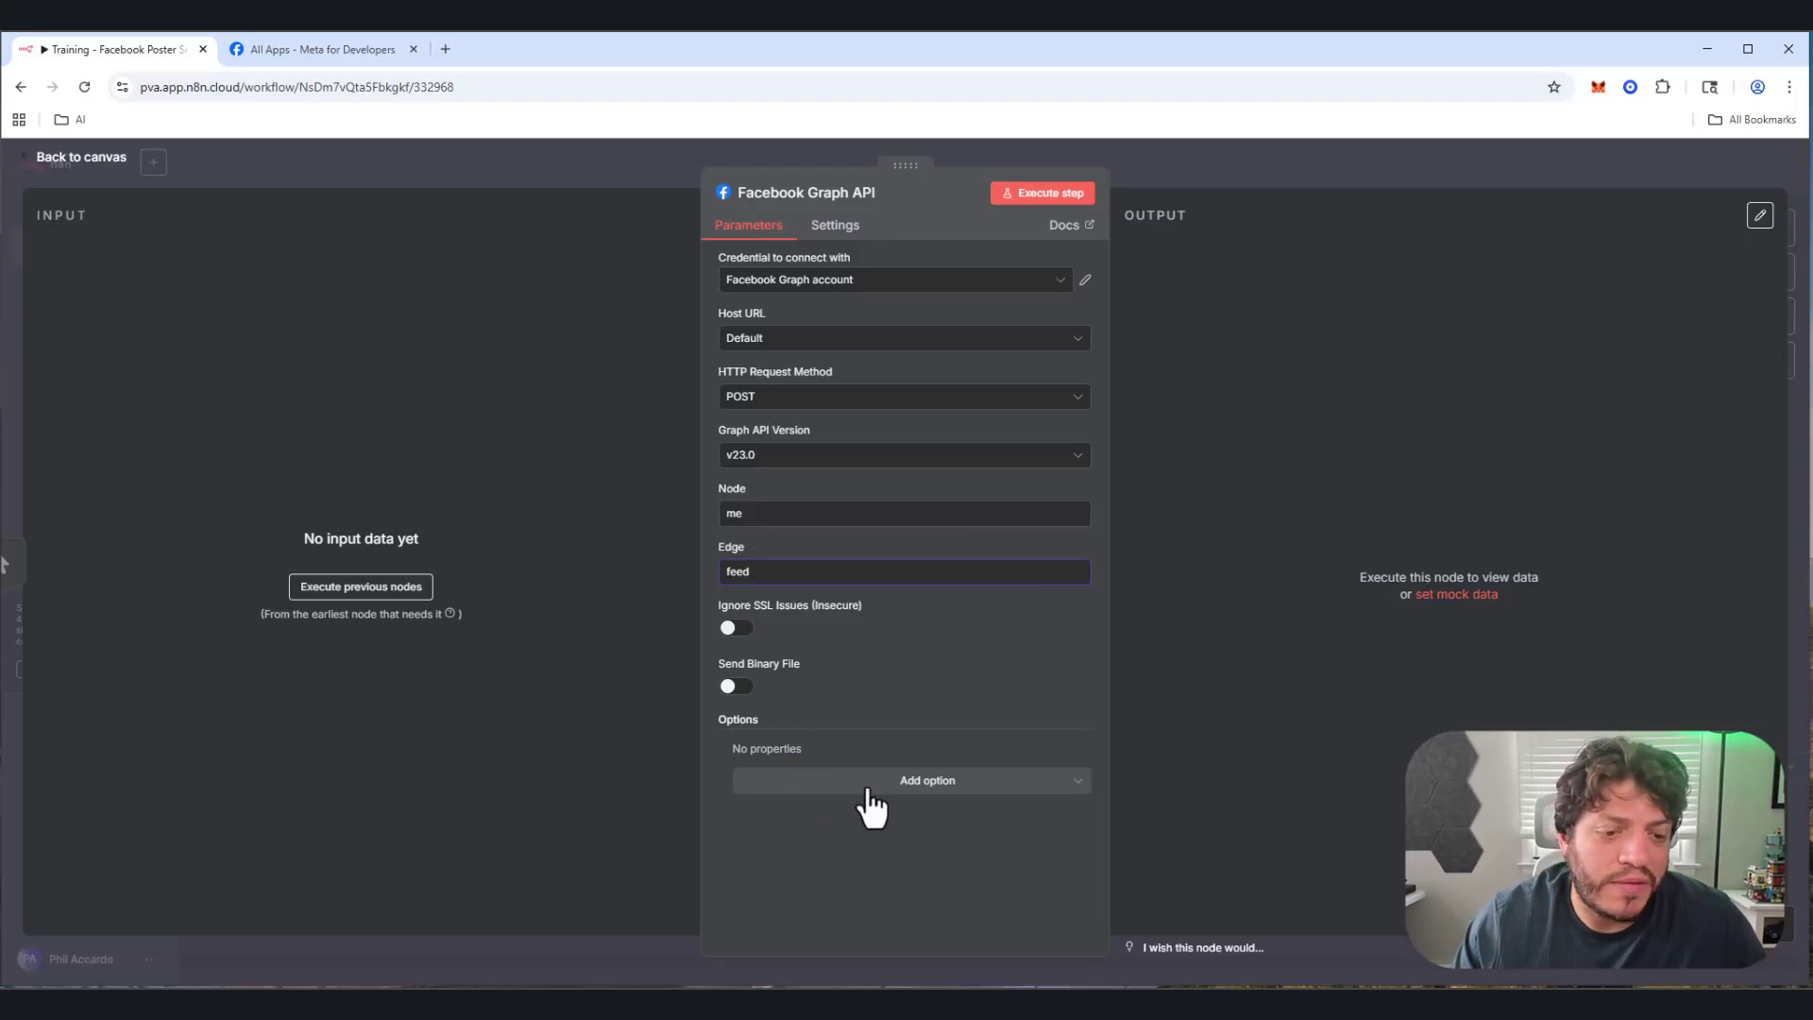
click(912, 786)
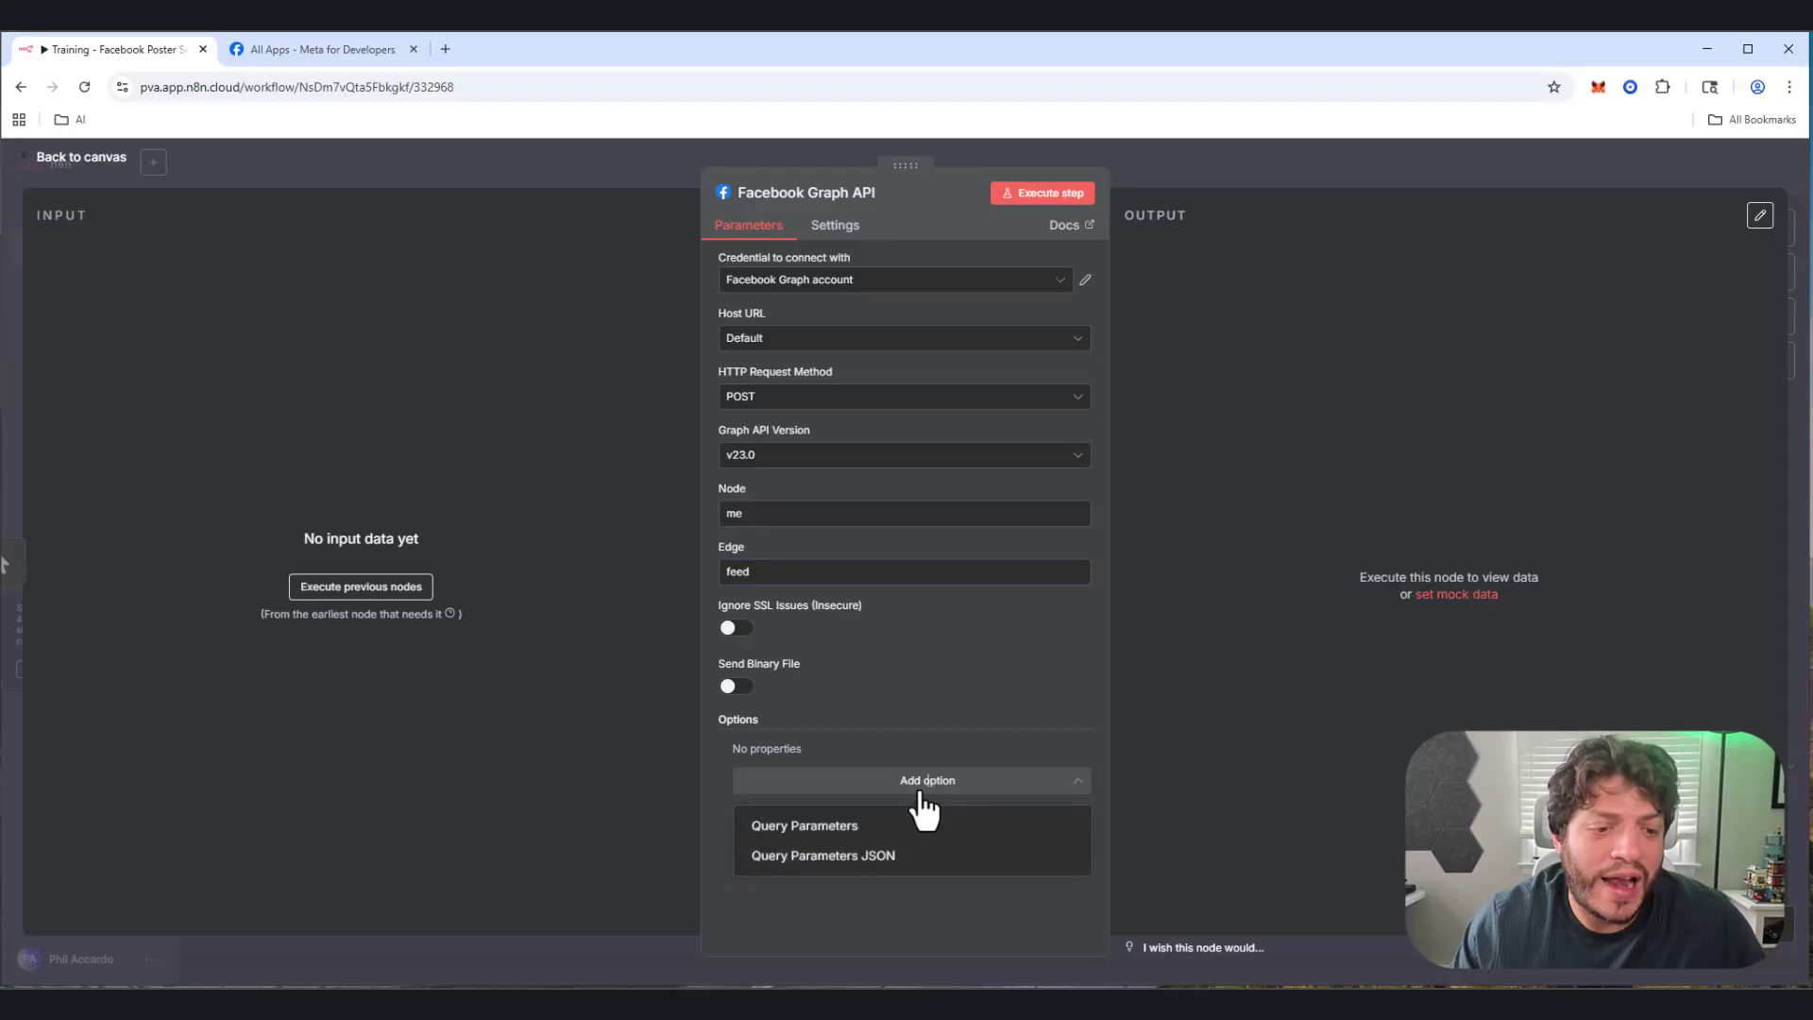
click(854, 826)
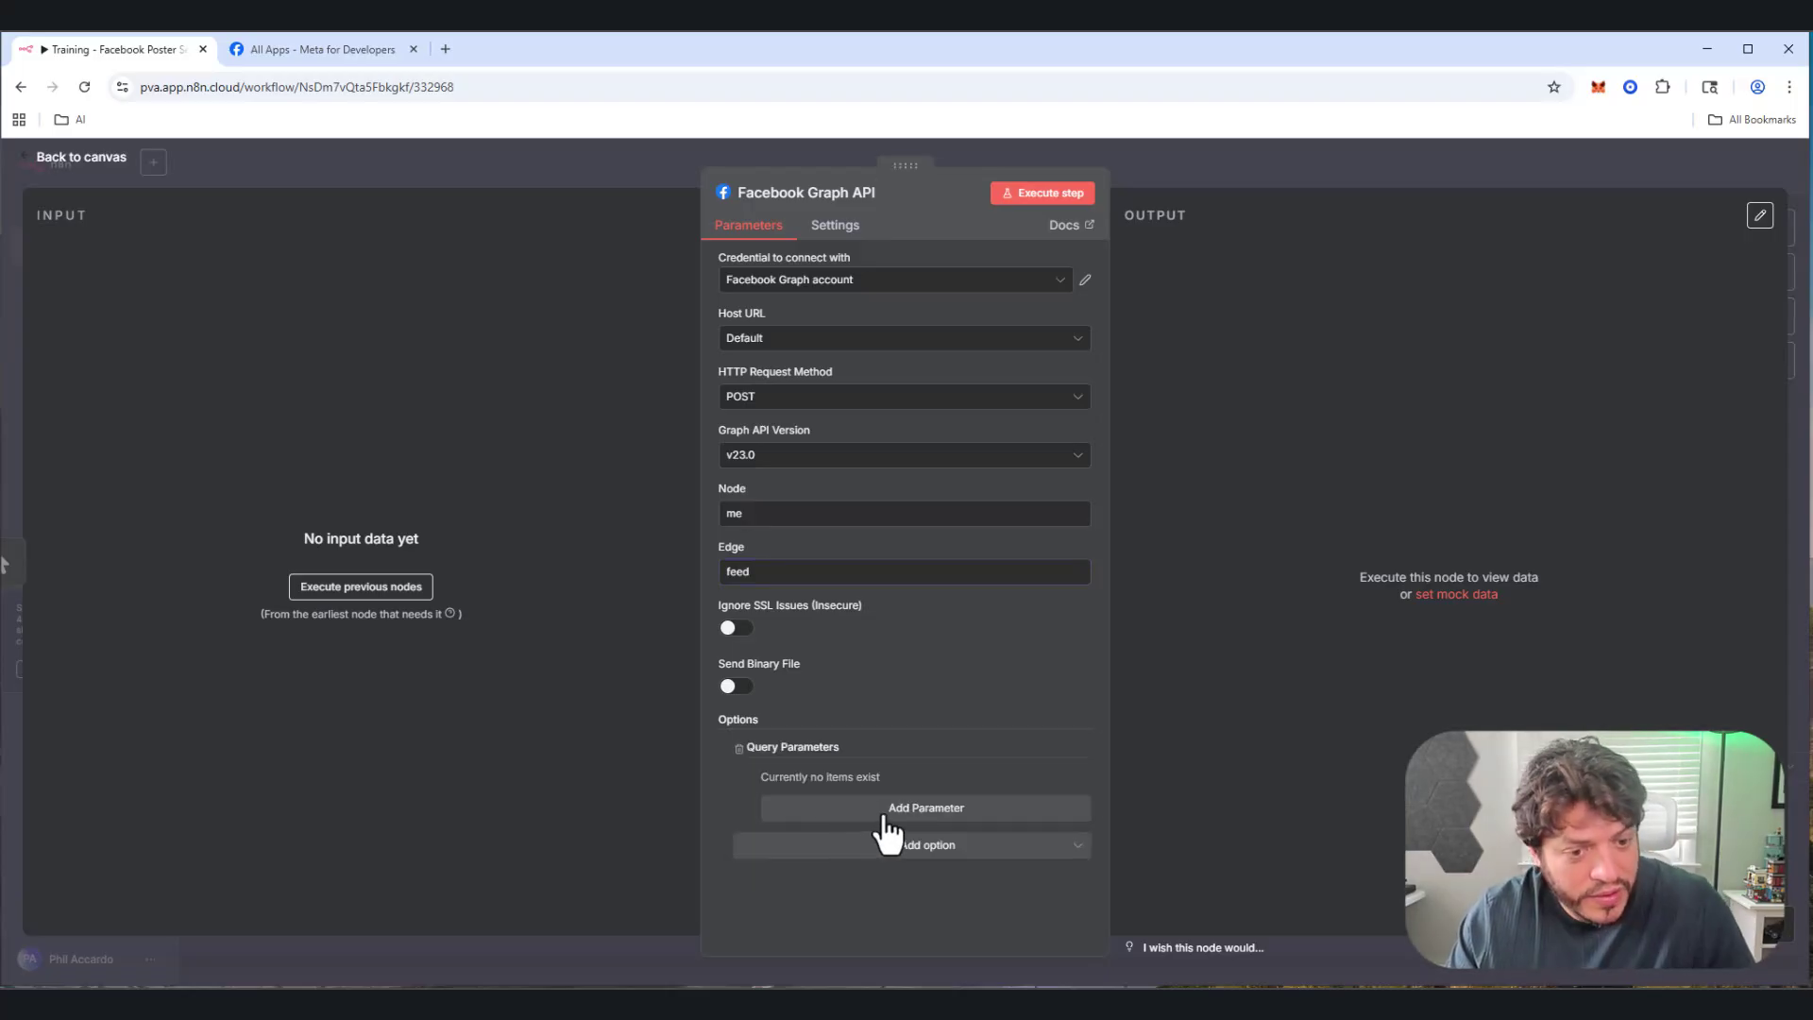
click(883, 812)
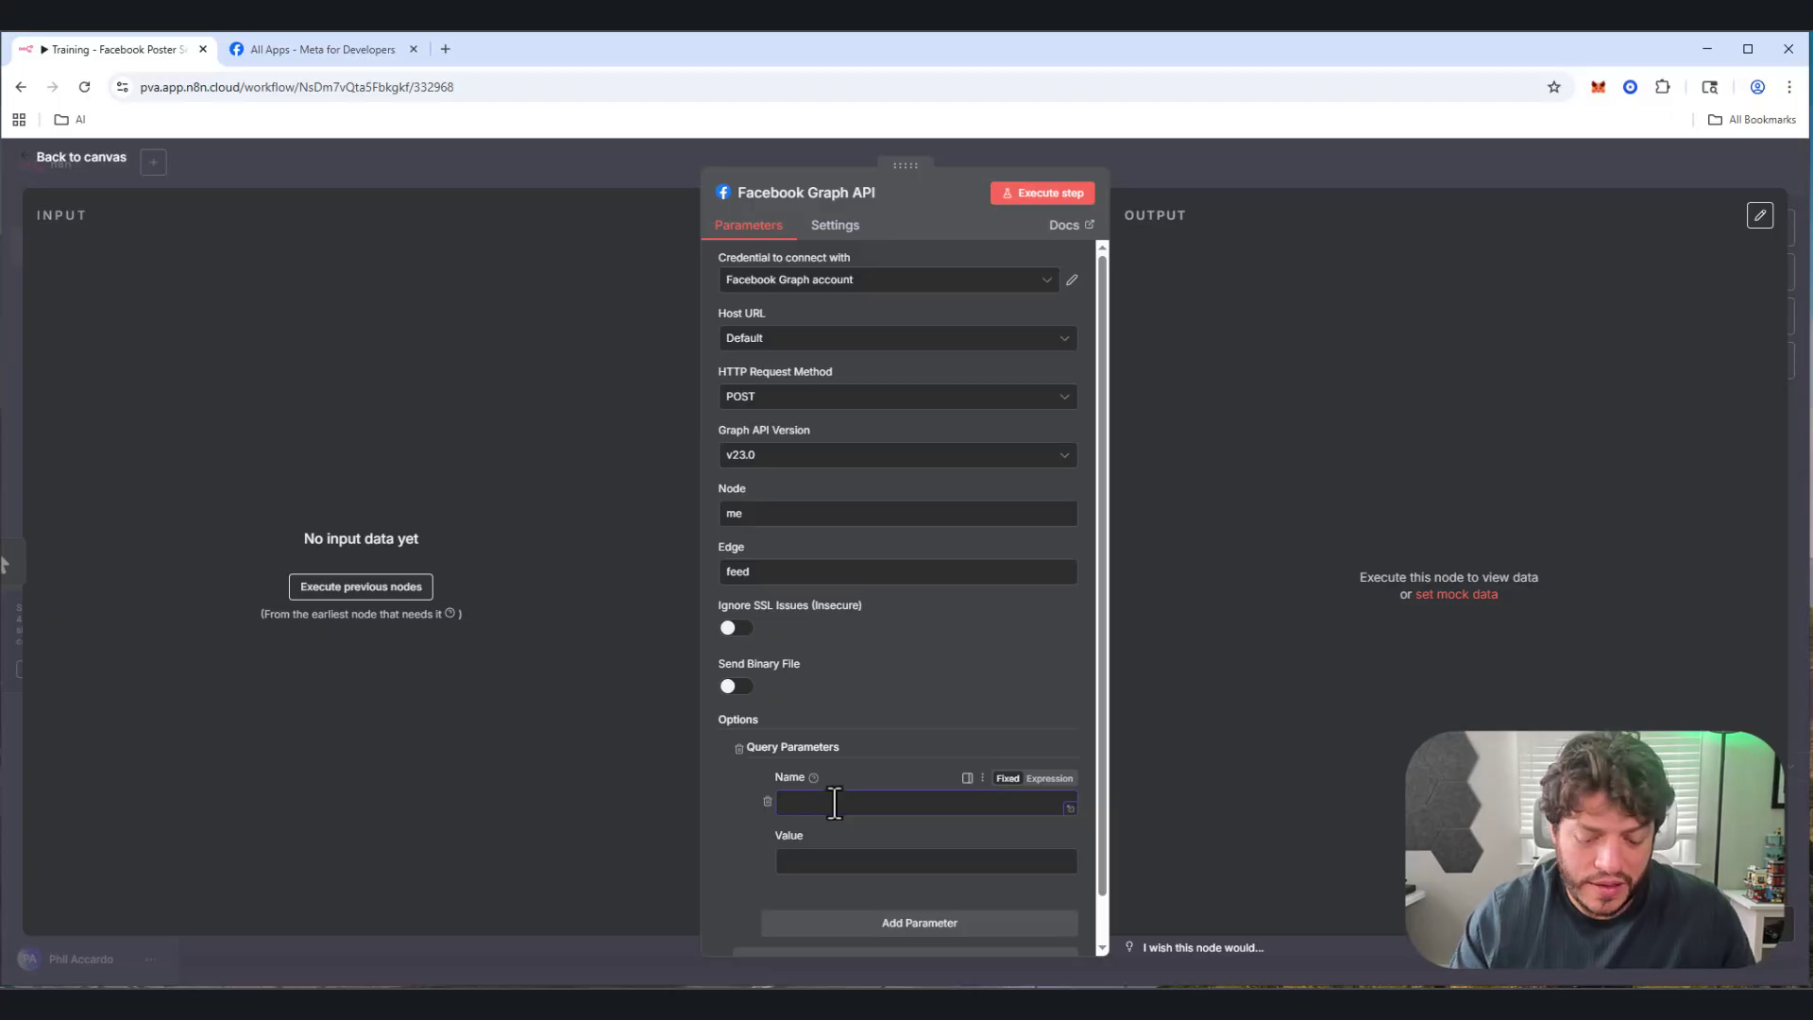
text(message)
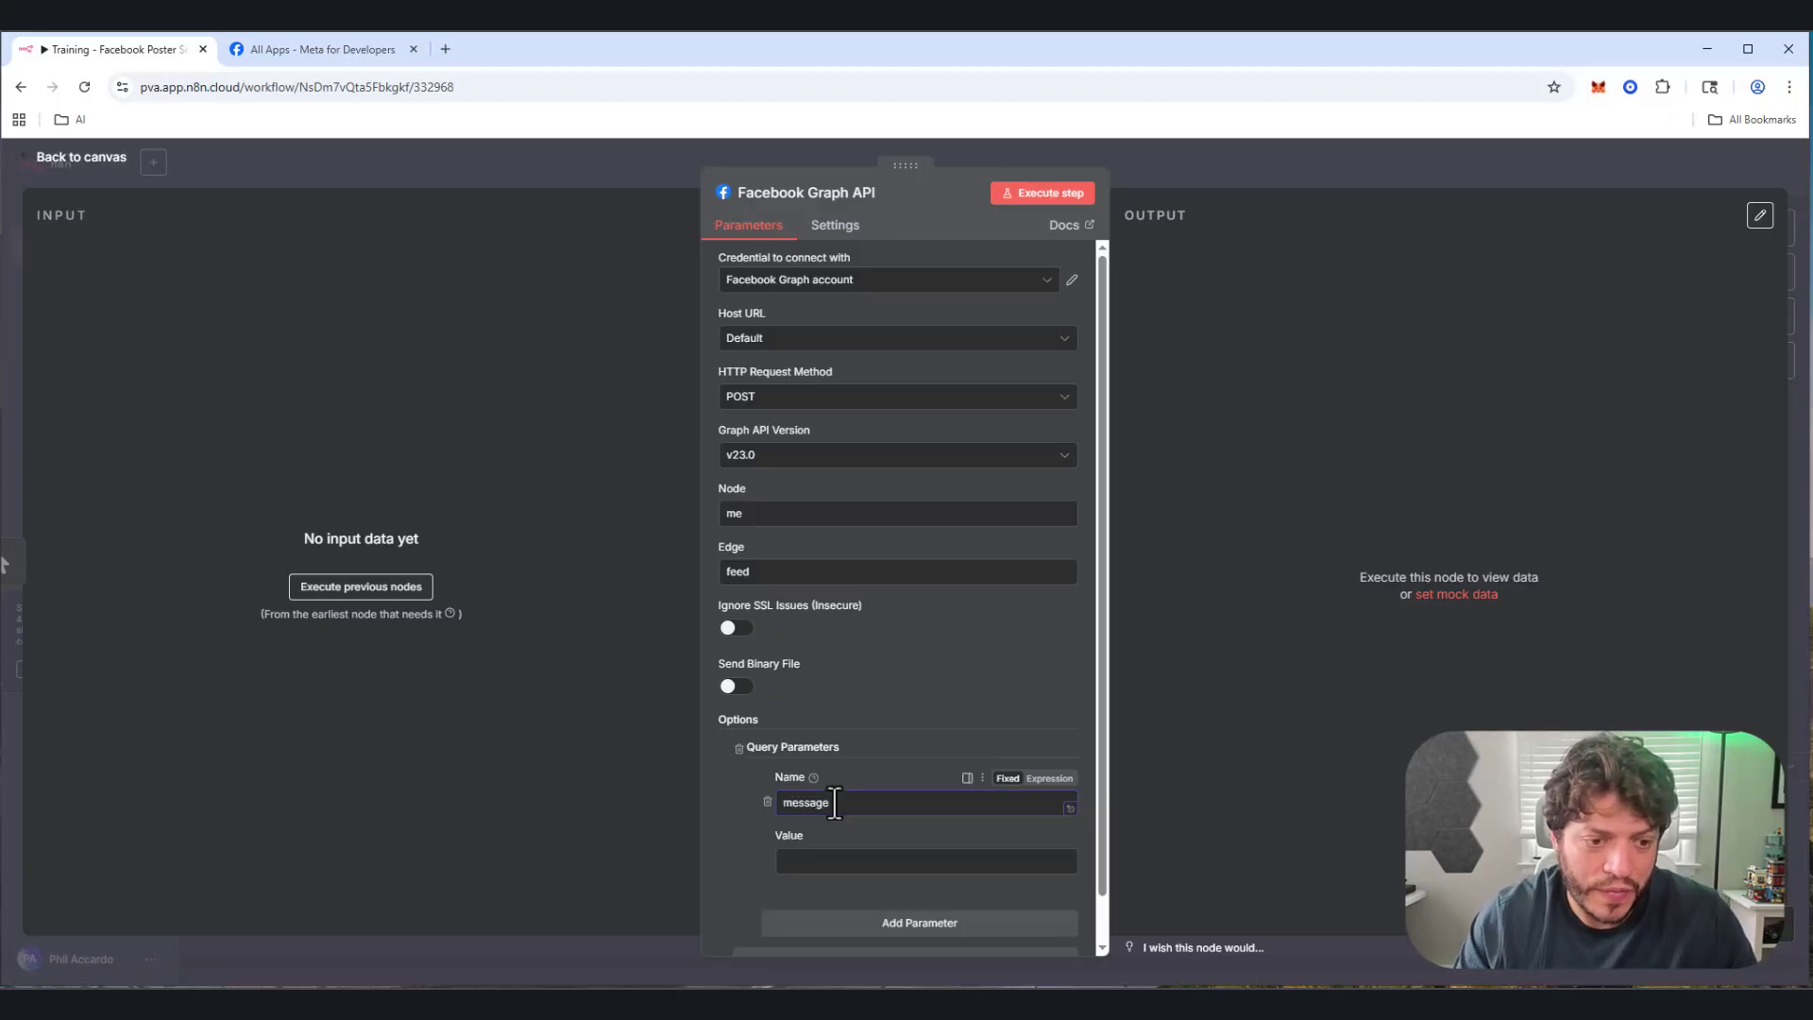
click(813, 861)
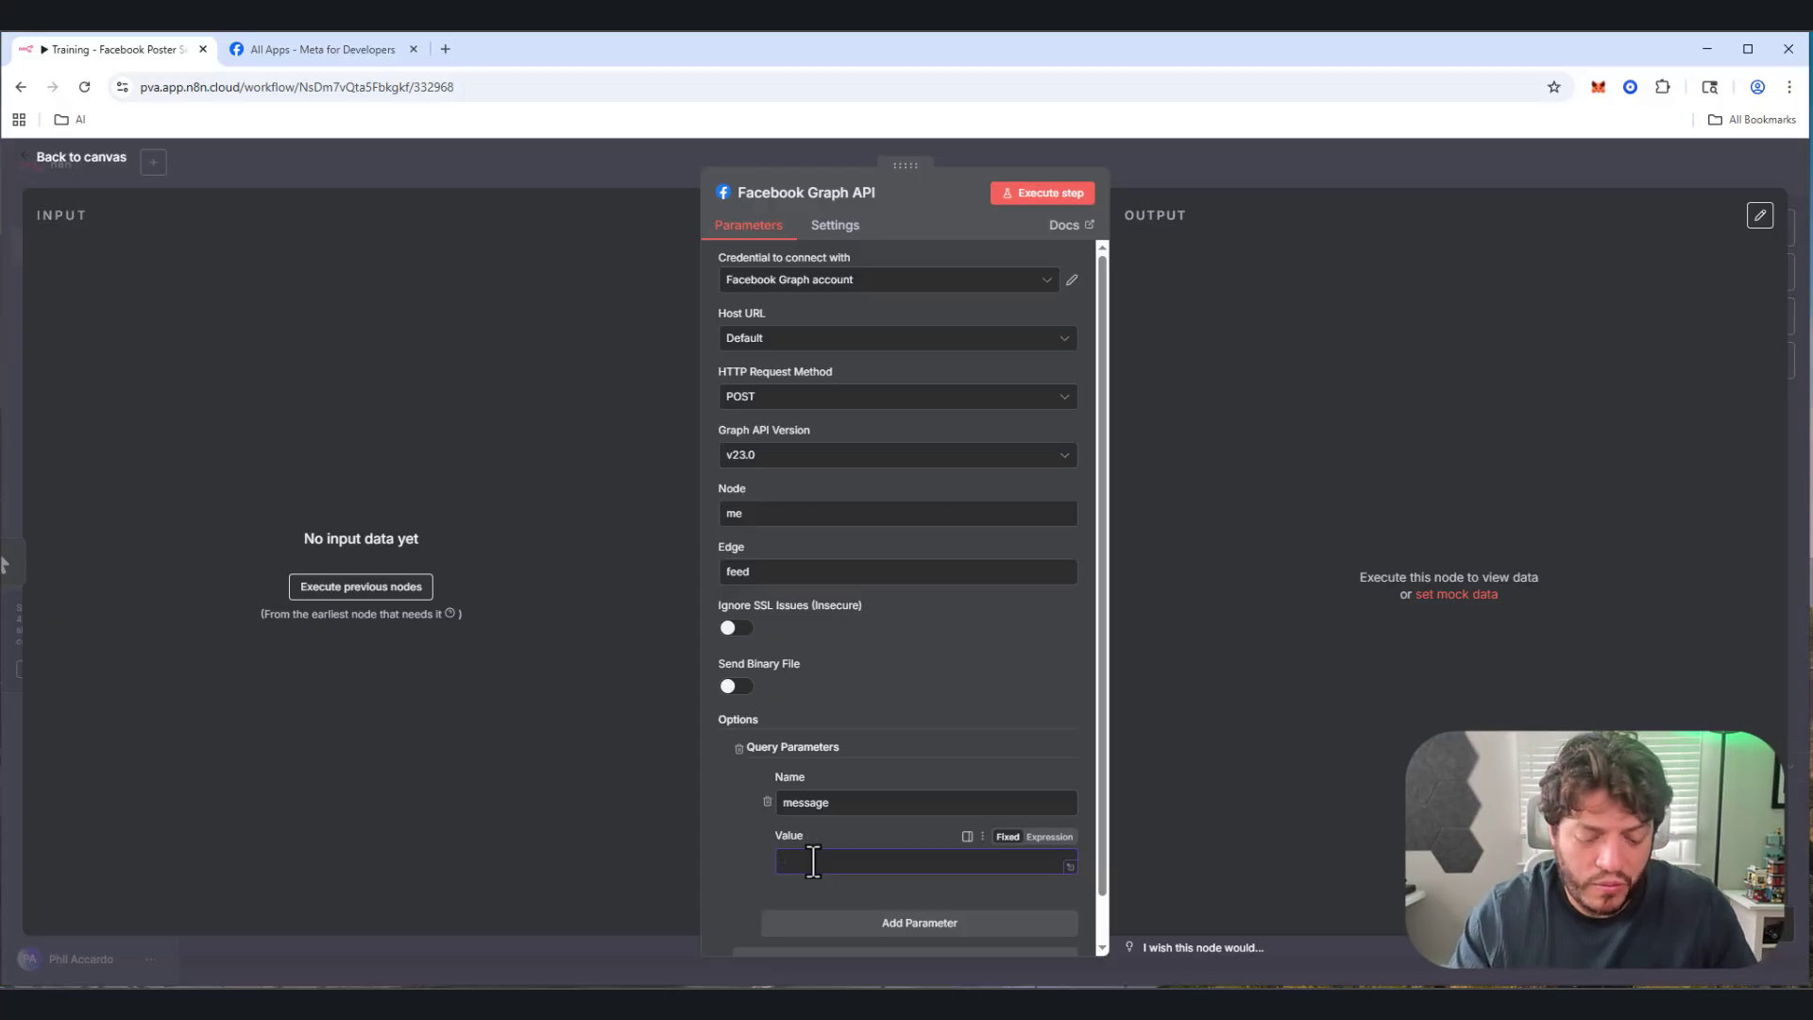
text(www.accardote)
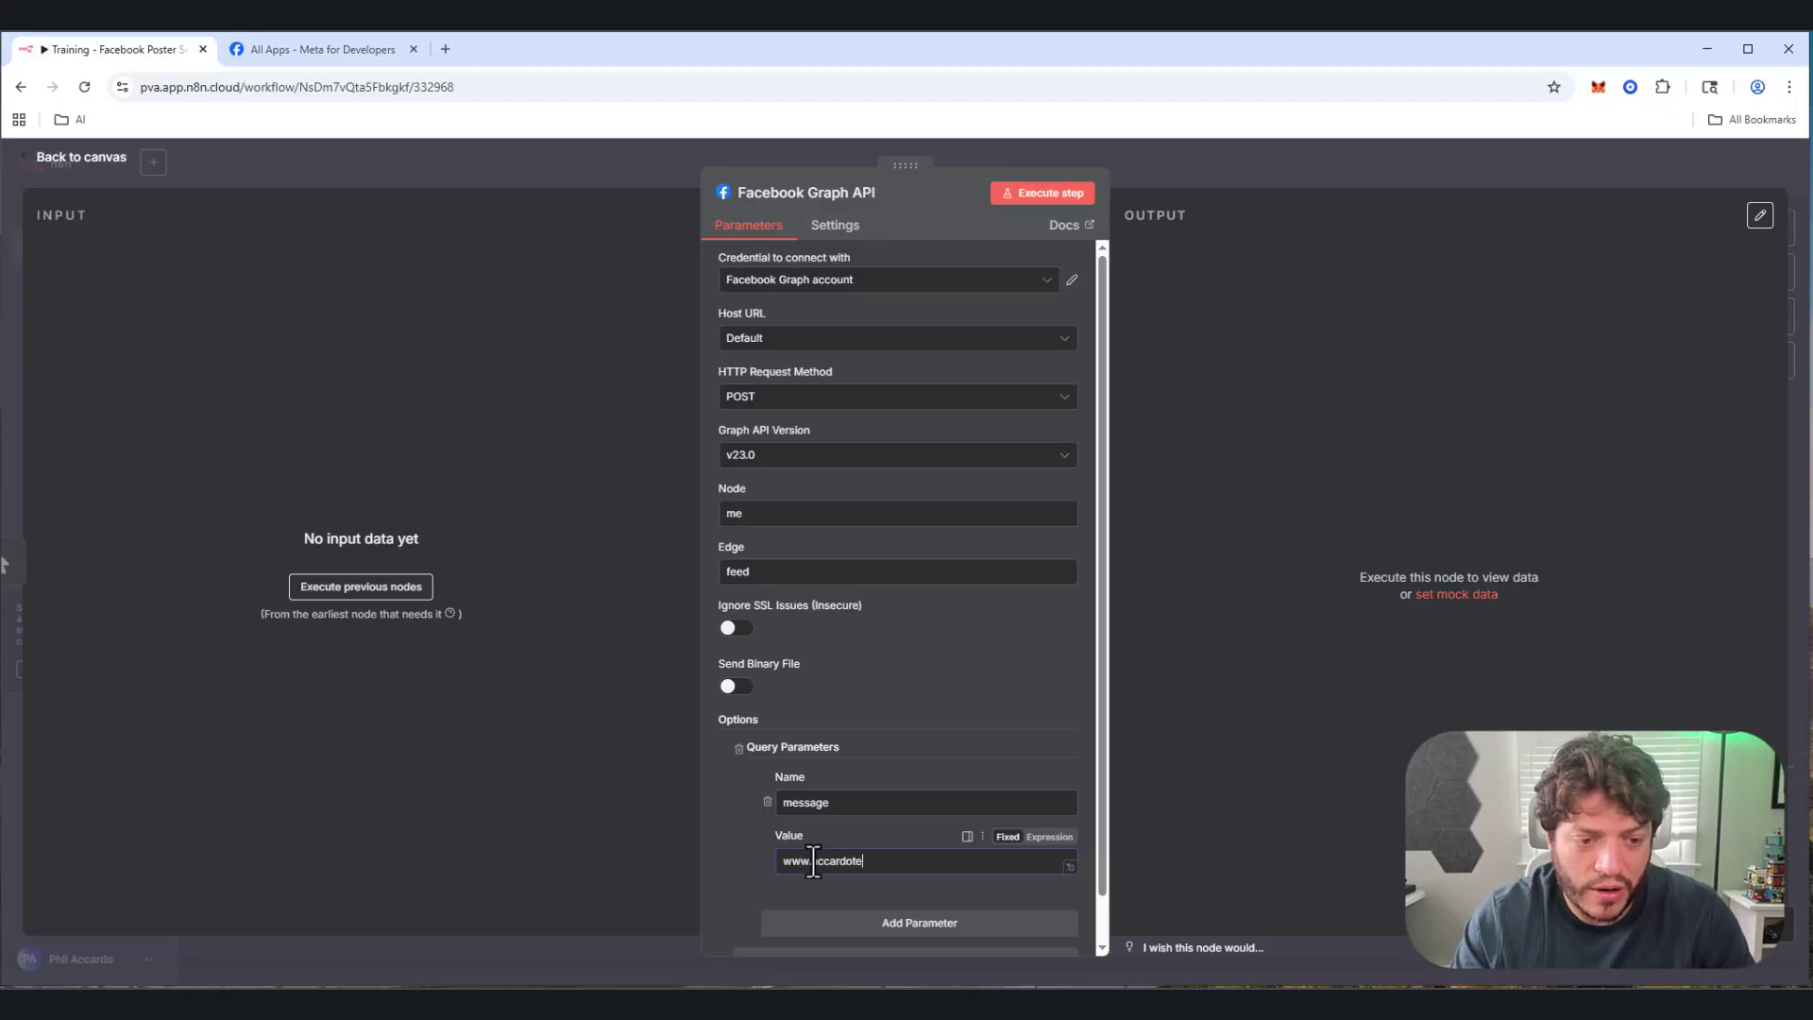
text(am.com)
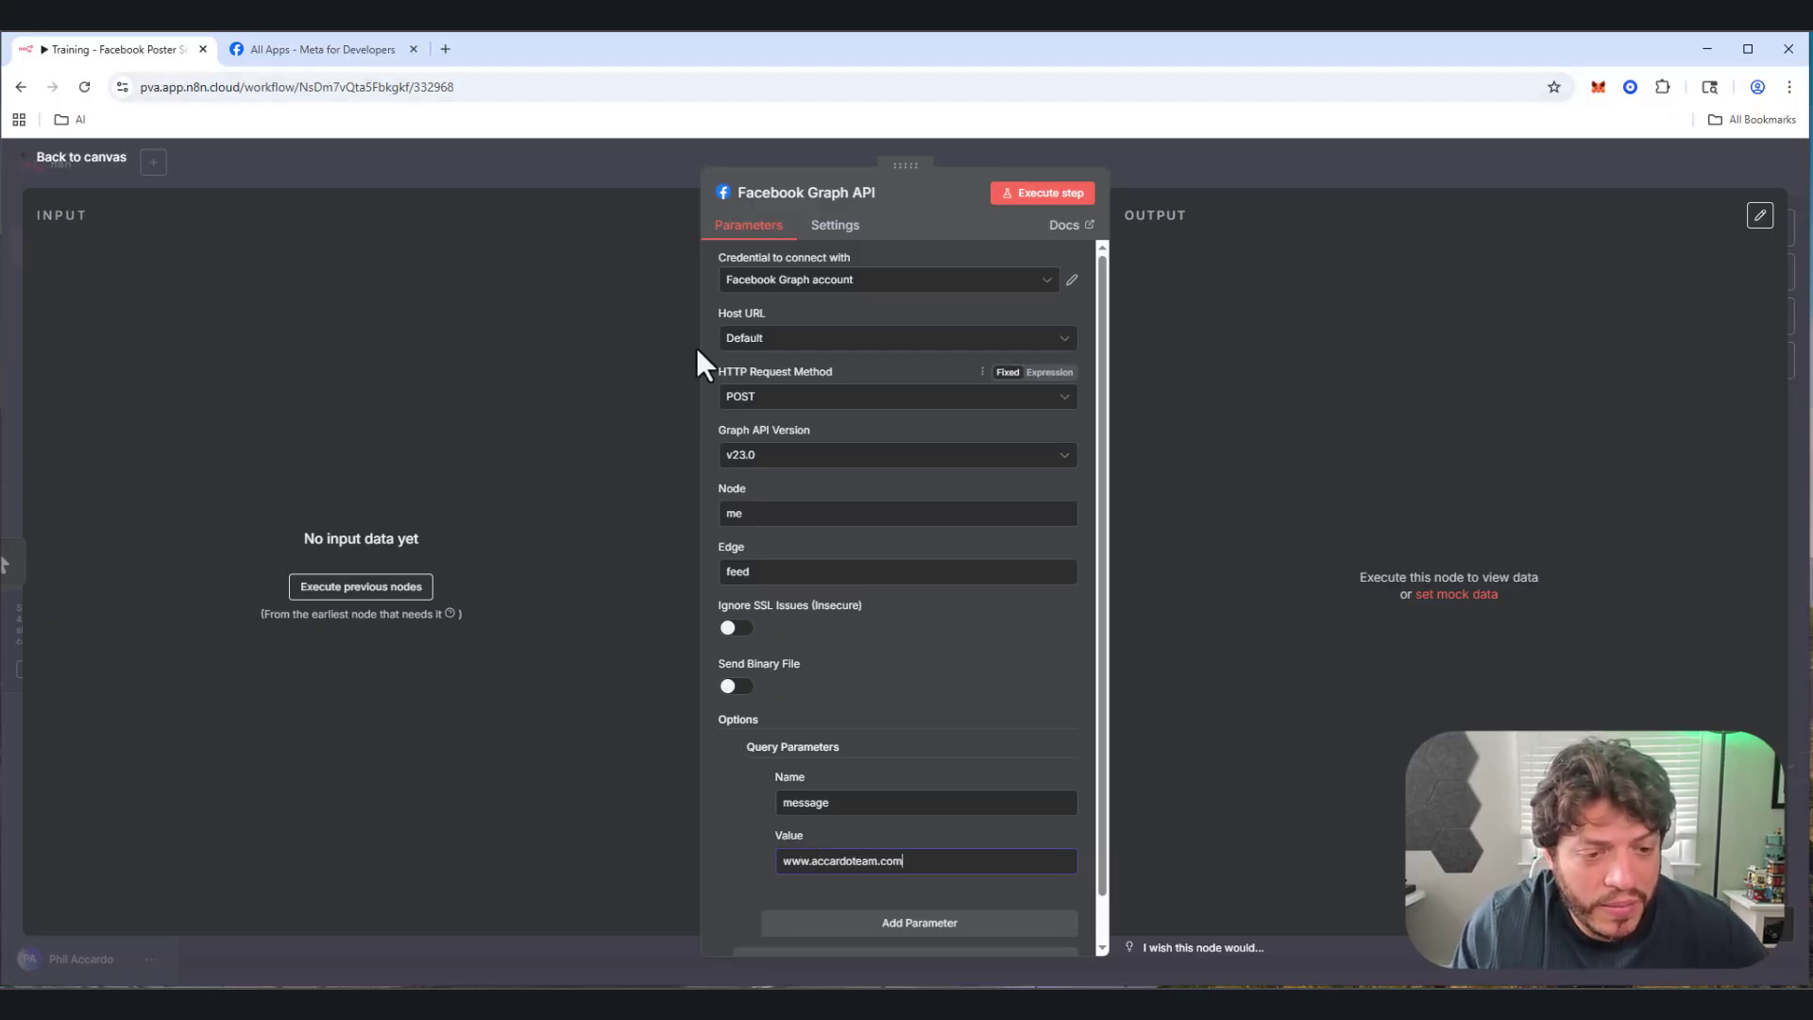
Step: Open Facebook in a new browser tab and look at the existing posts on the business page
click(446, 49)
text(face)
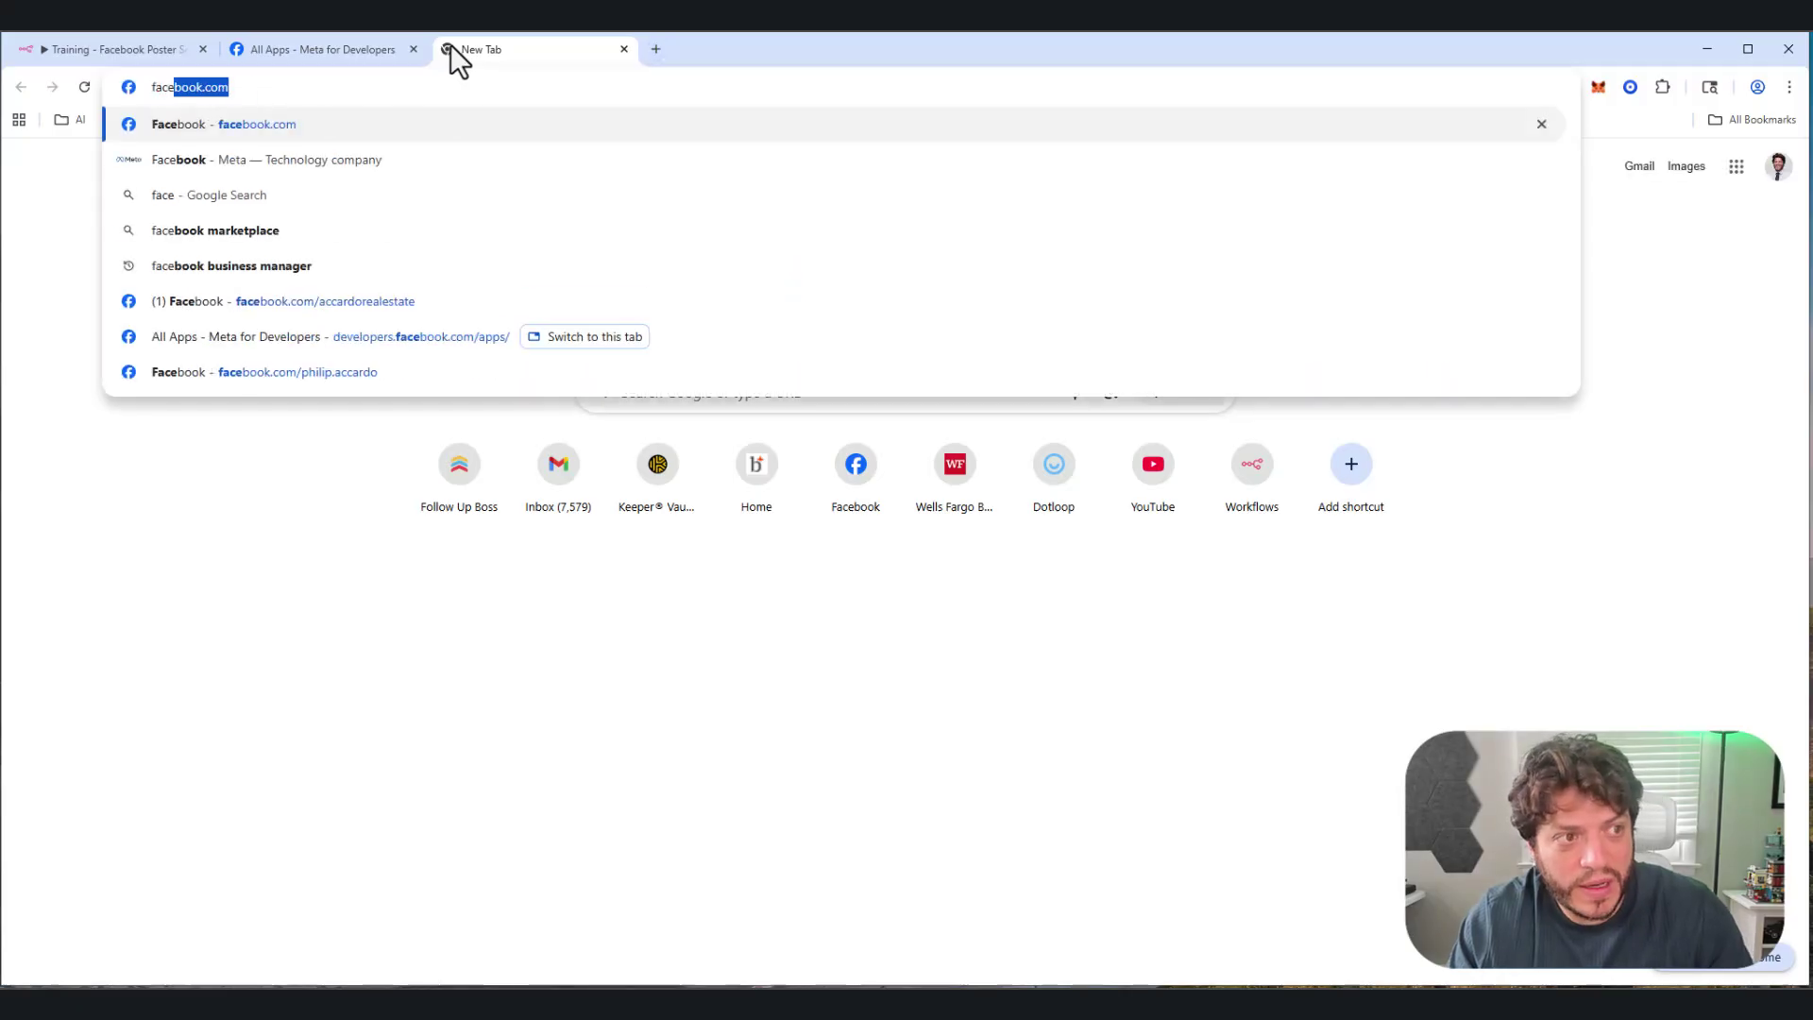
key(Return)
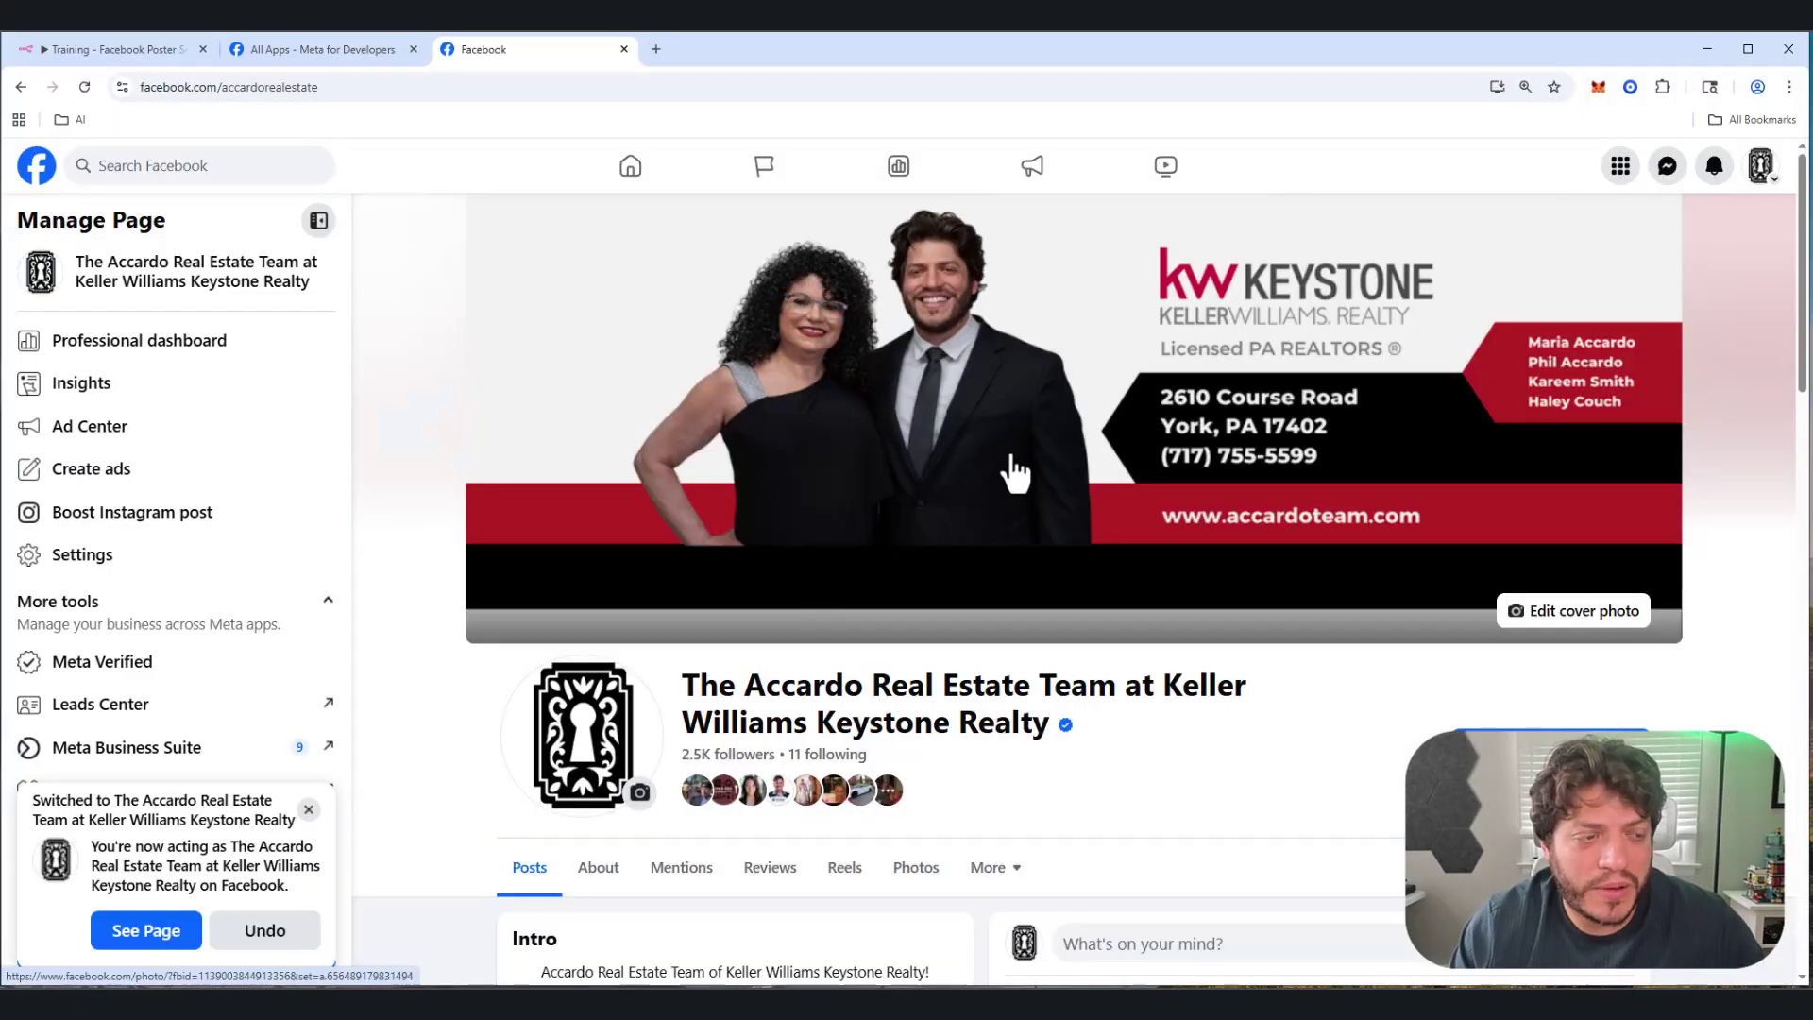
scroll(961, 583, down, 1)
scroll(962, 583, down, 10)
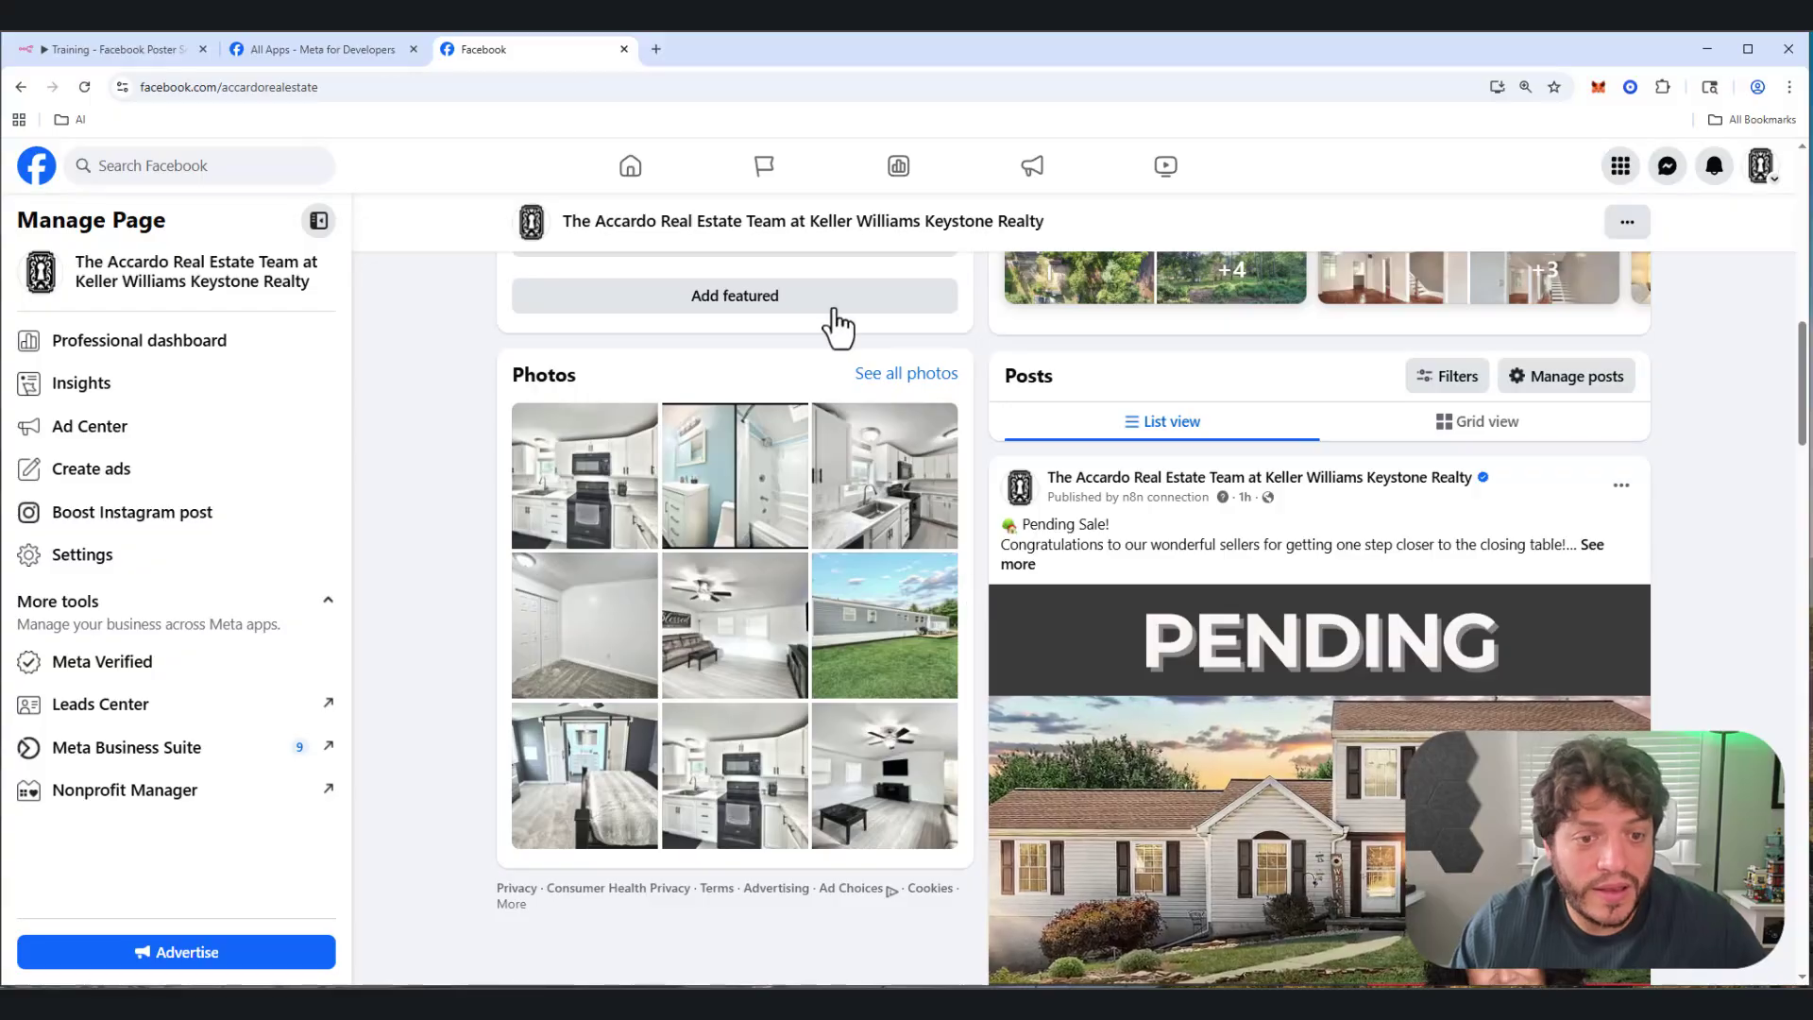
Step: Execute the Facebook Graph API step in n8n, then reload the Facebook page and check its posts for the result
click(116, 49)
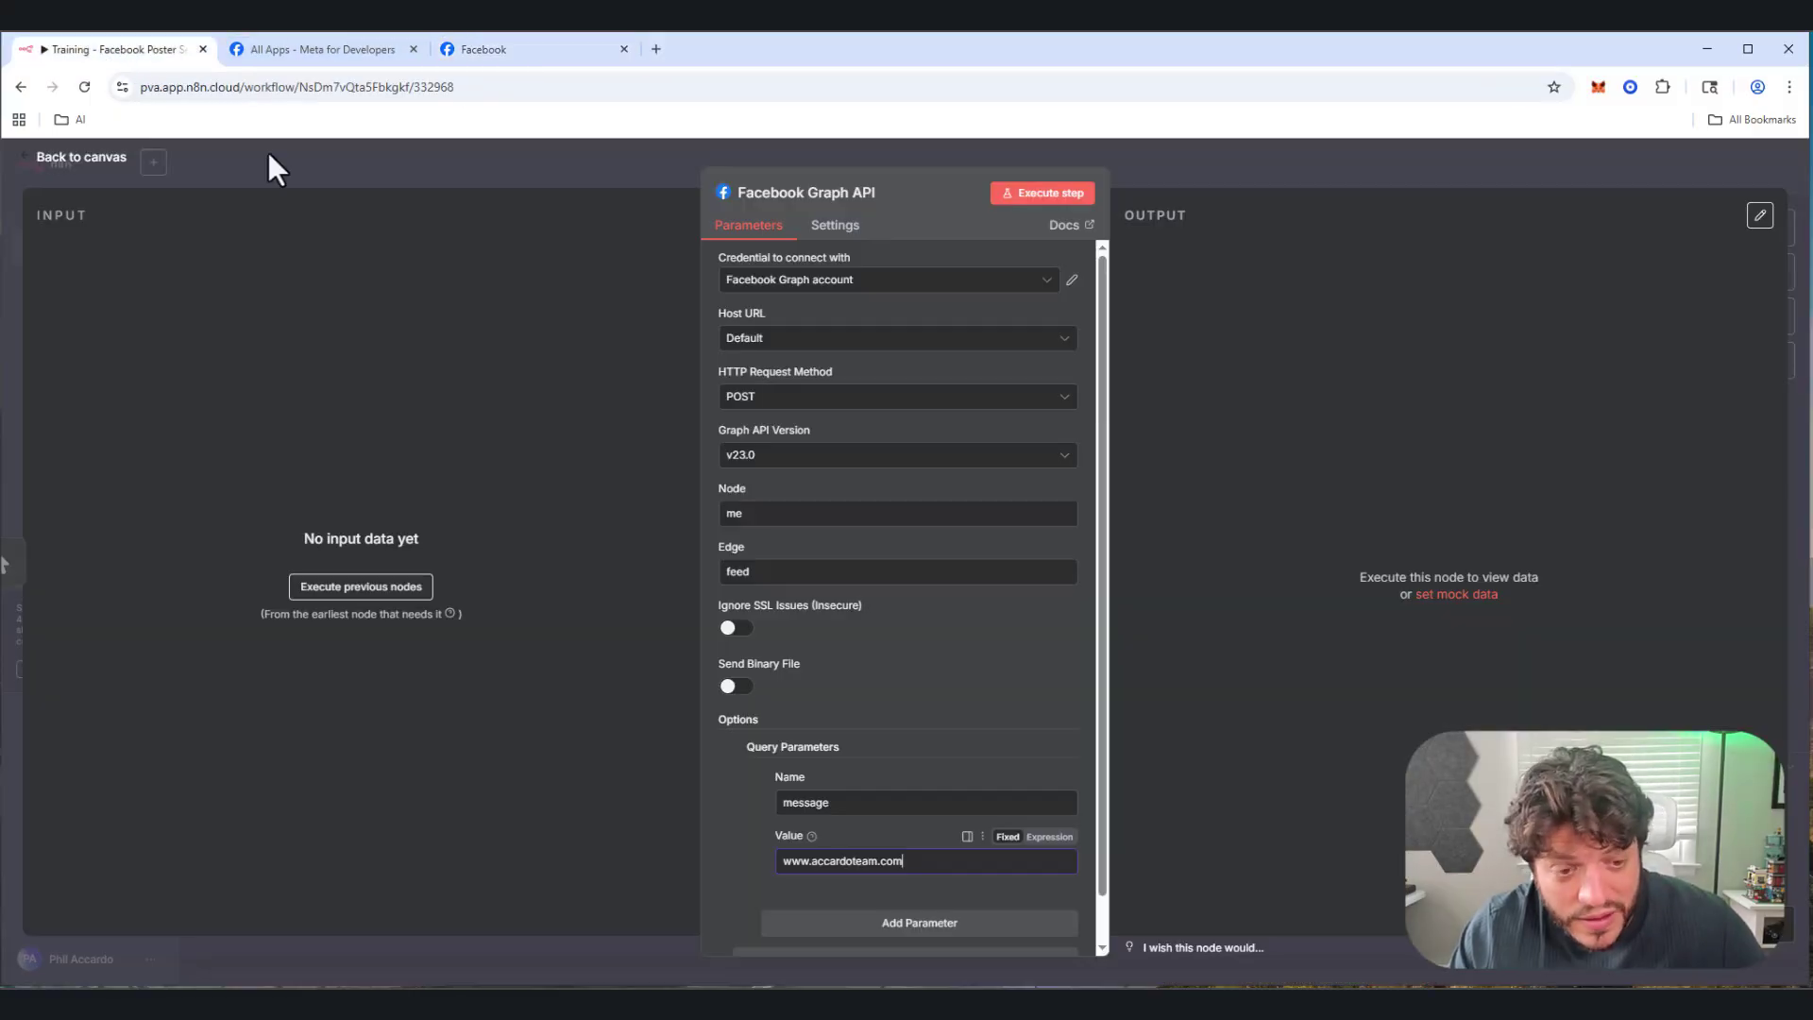
click(1071, 193)
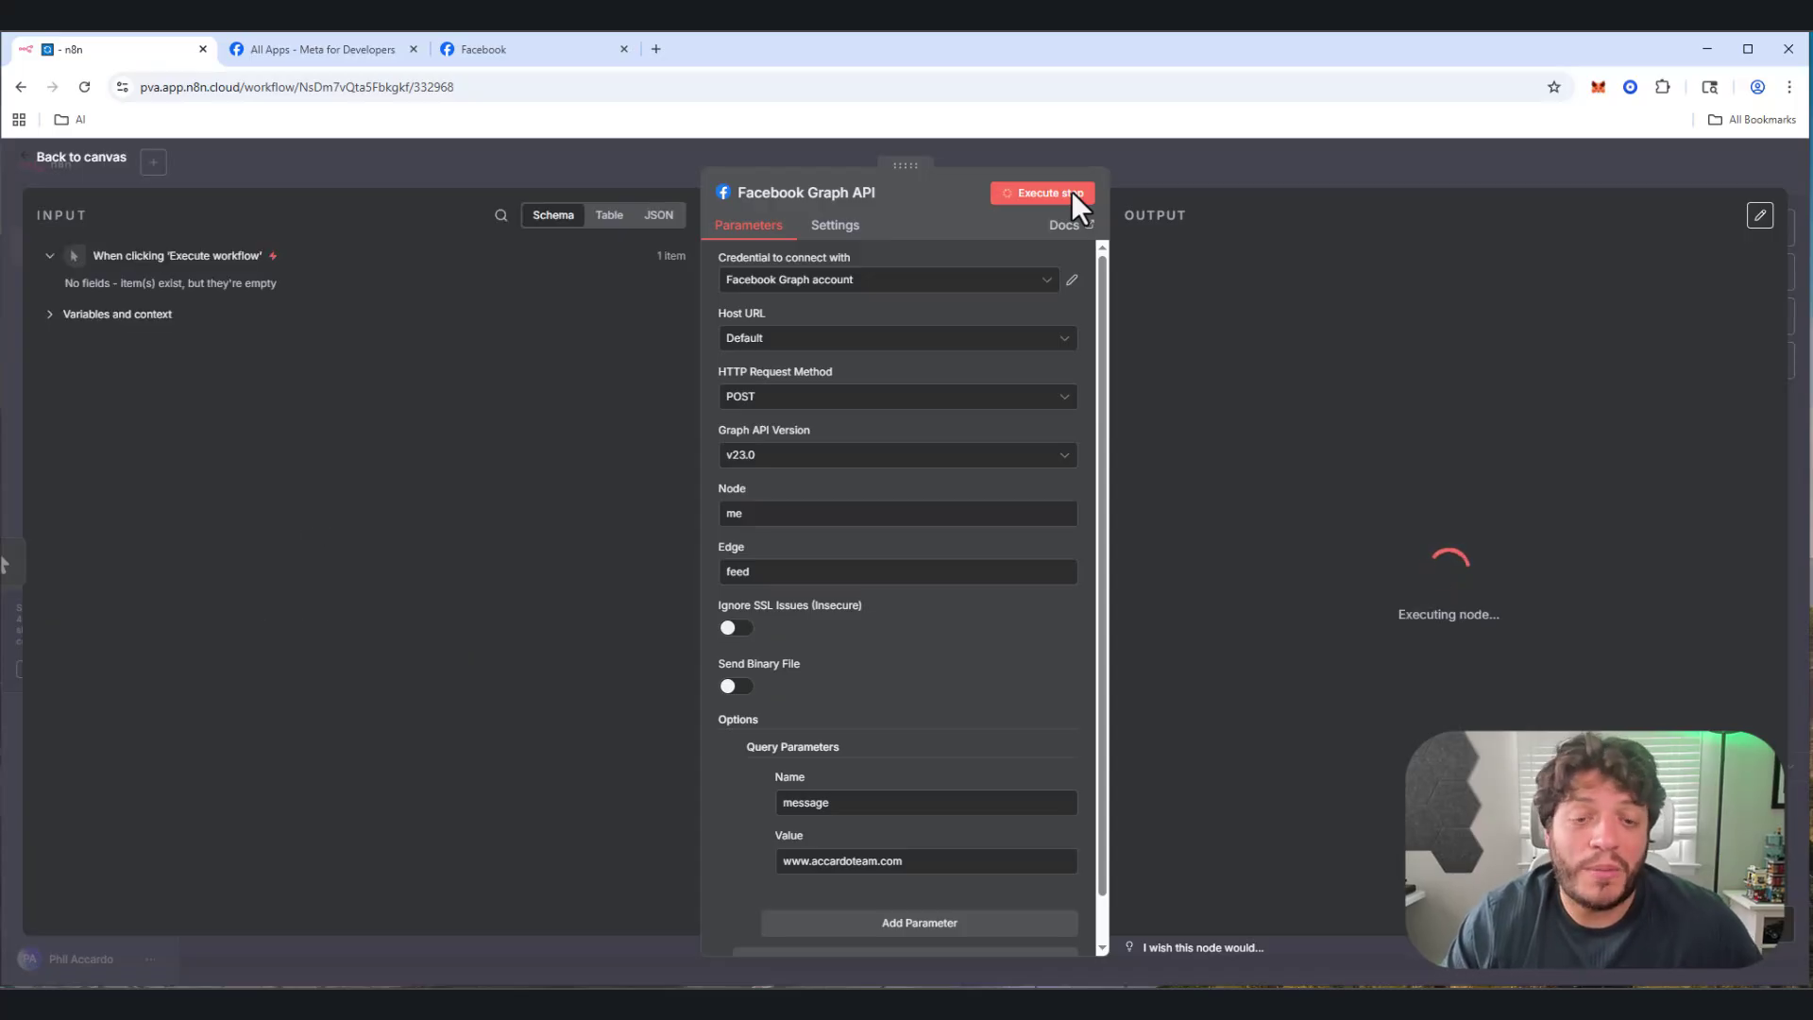
click(479, 51)
right_click(1705, 486)
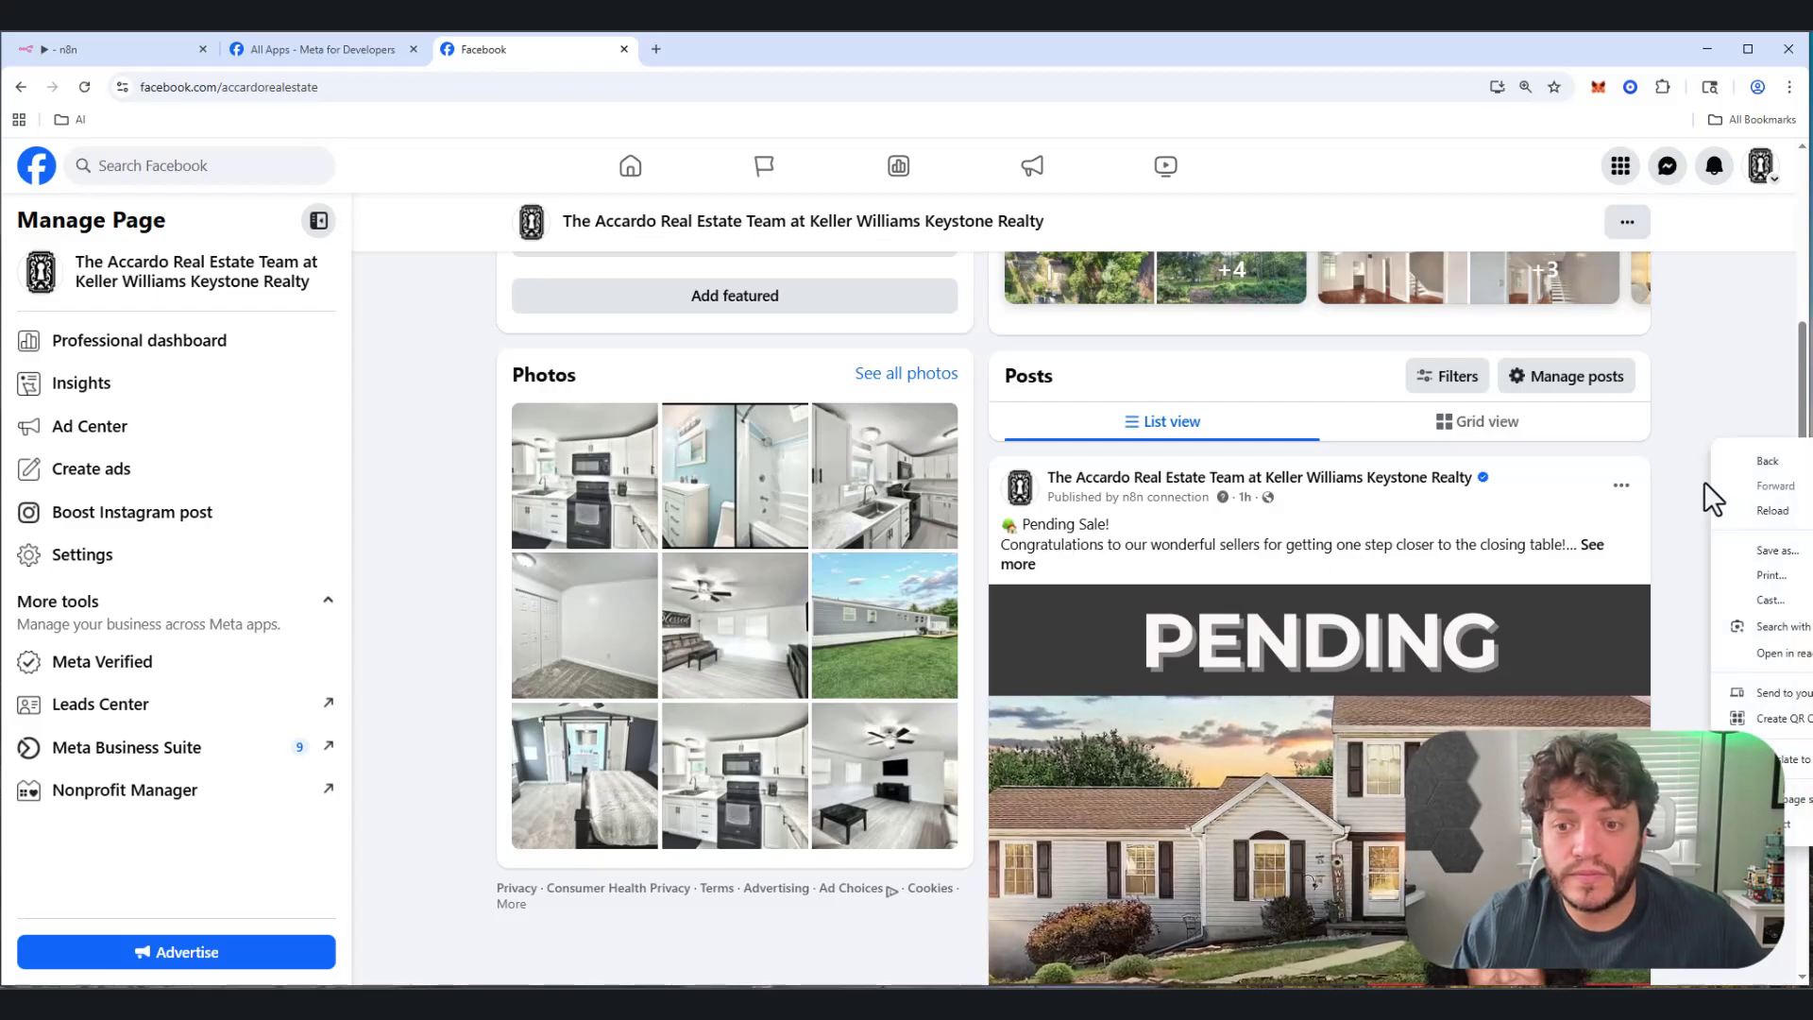
click(1762, 511)
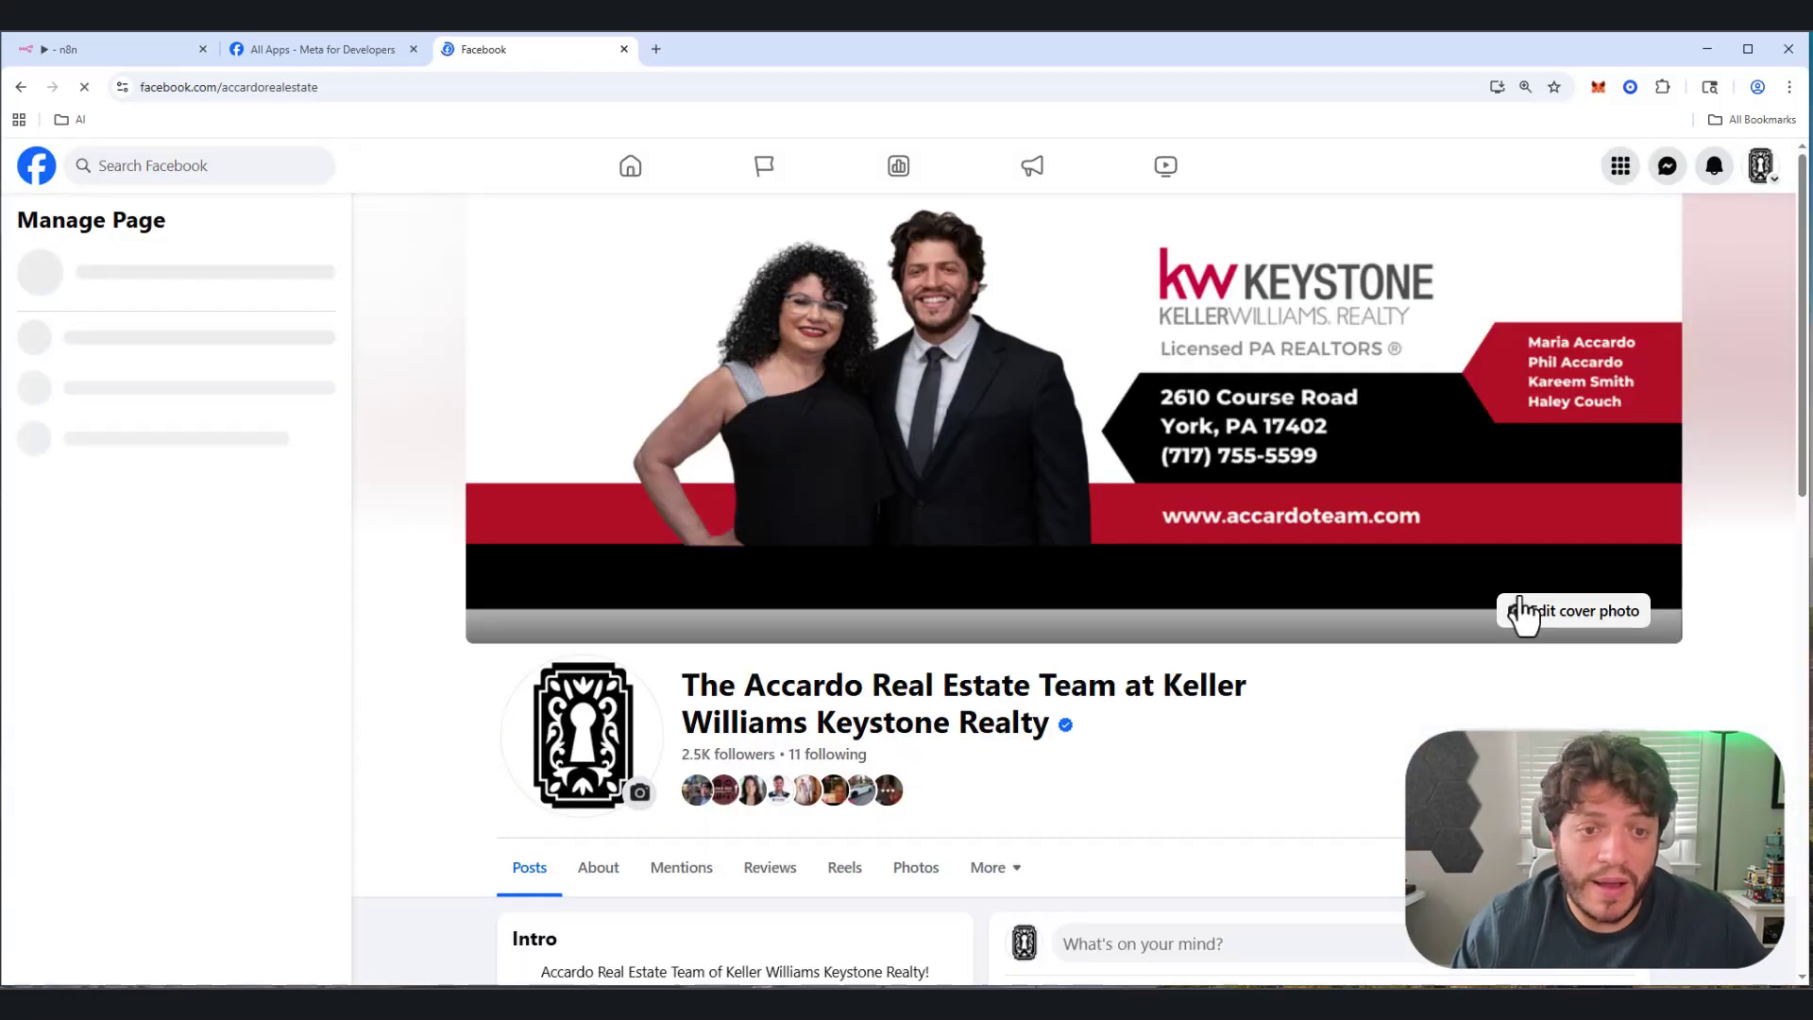
scroll(1511, 614, down, 10)
scroll(1496, 628, down, 1)
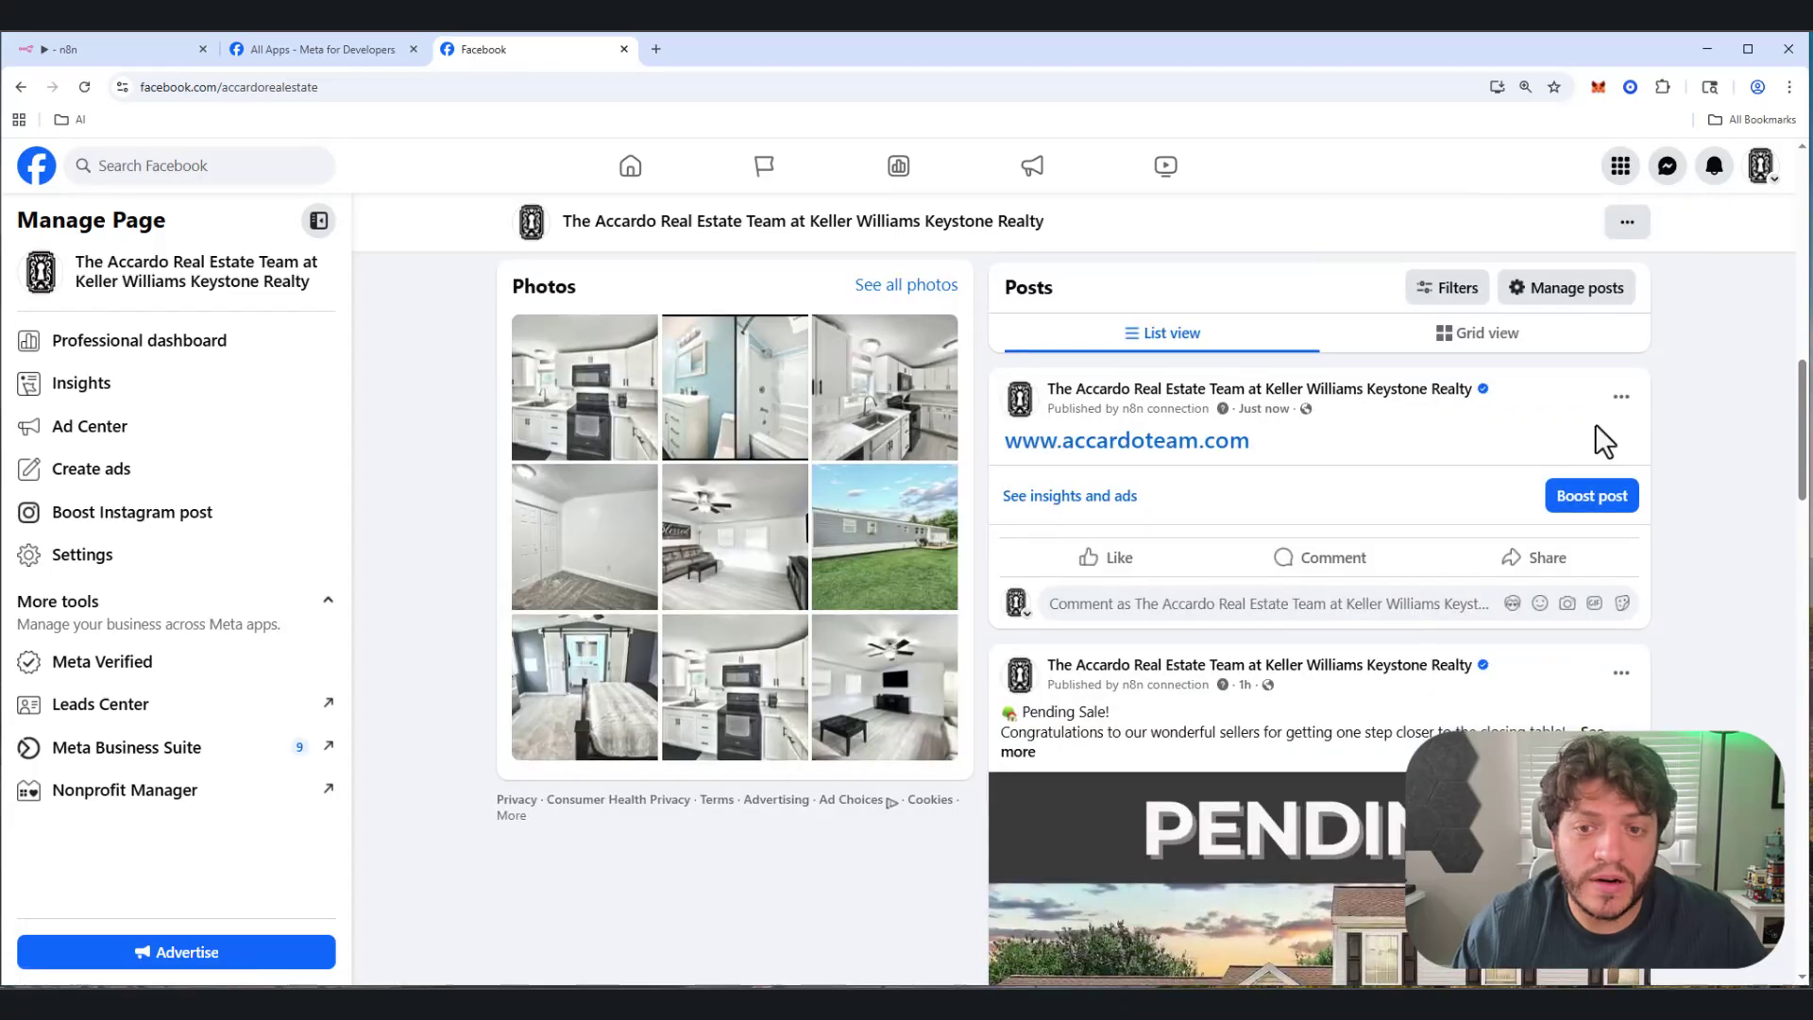
click(1623, 398)
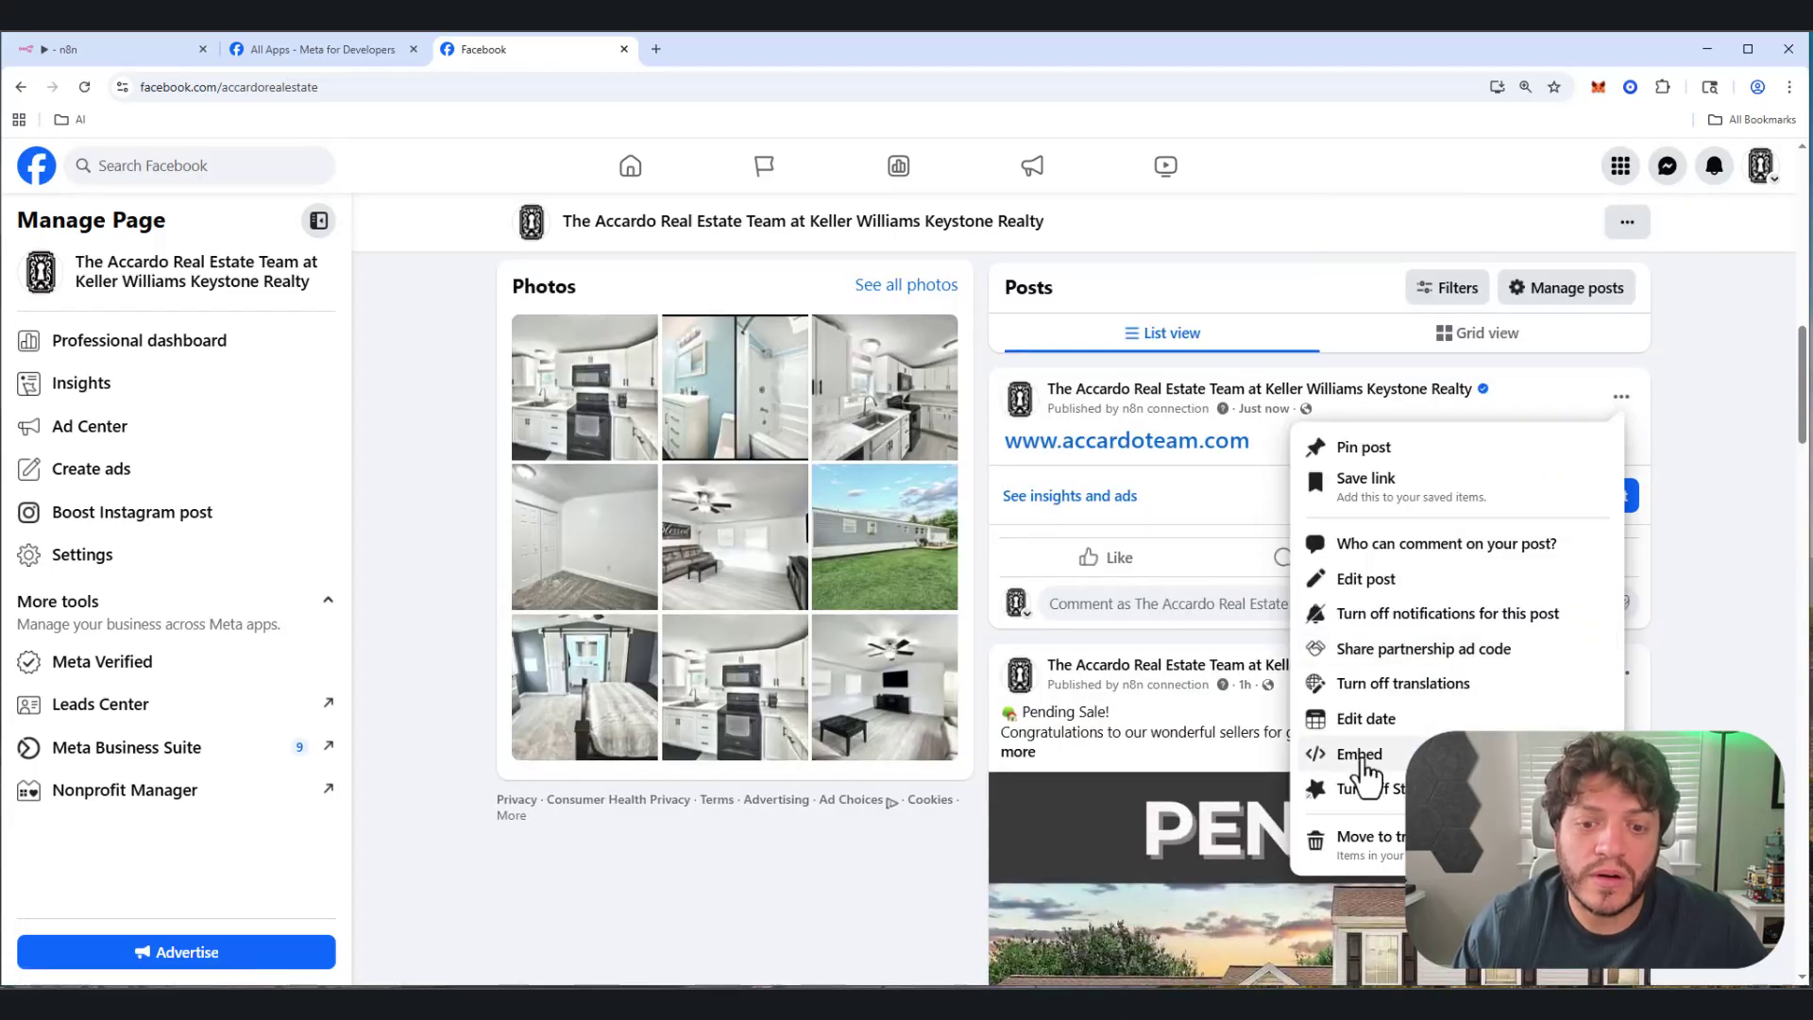
click(1359, 843)
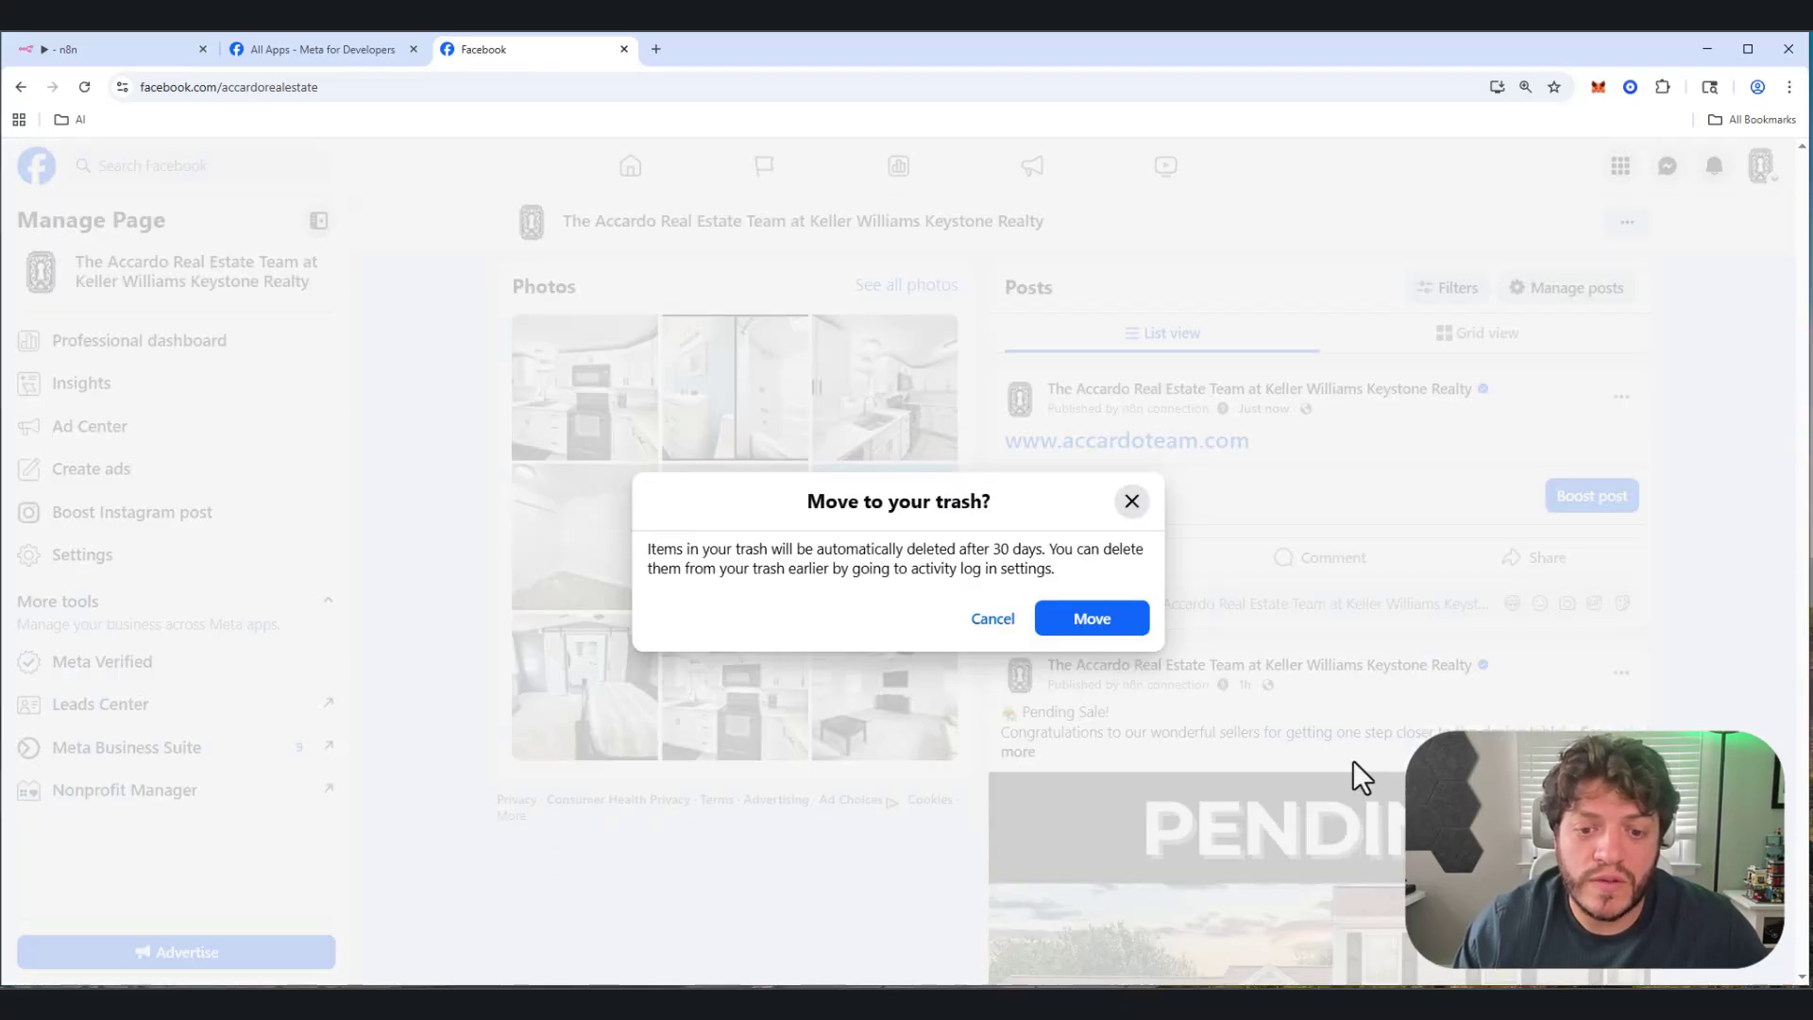
click(1144, 619)
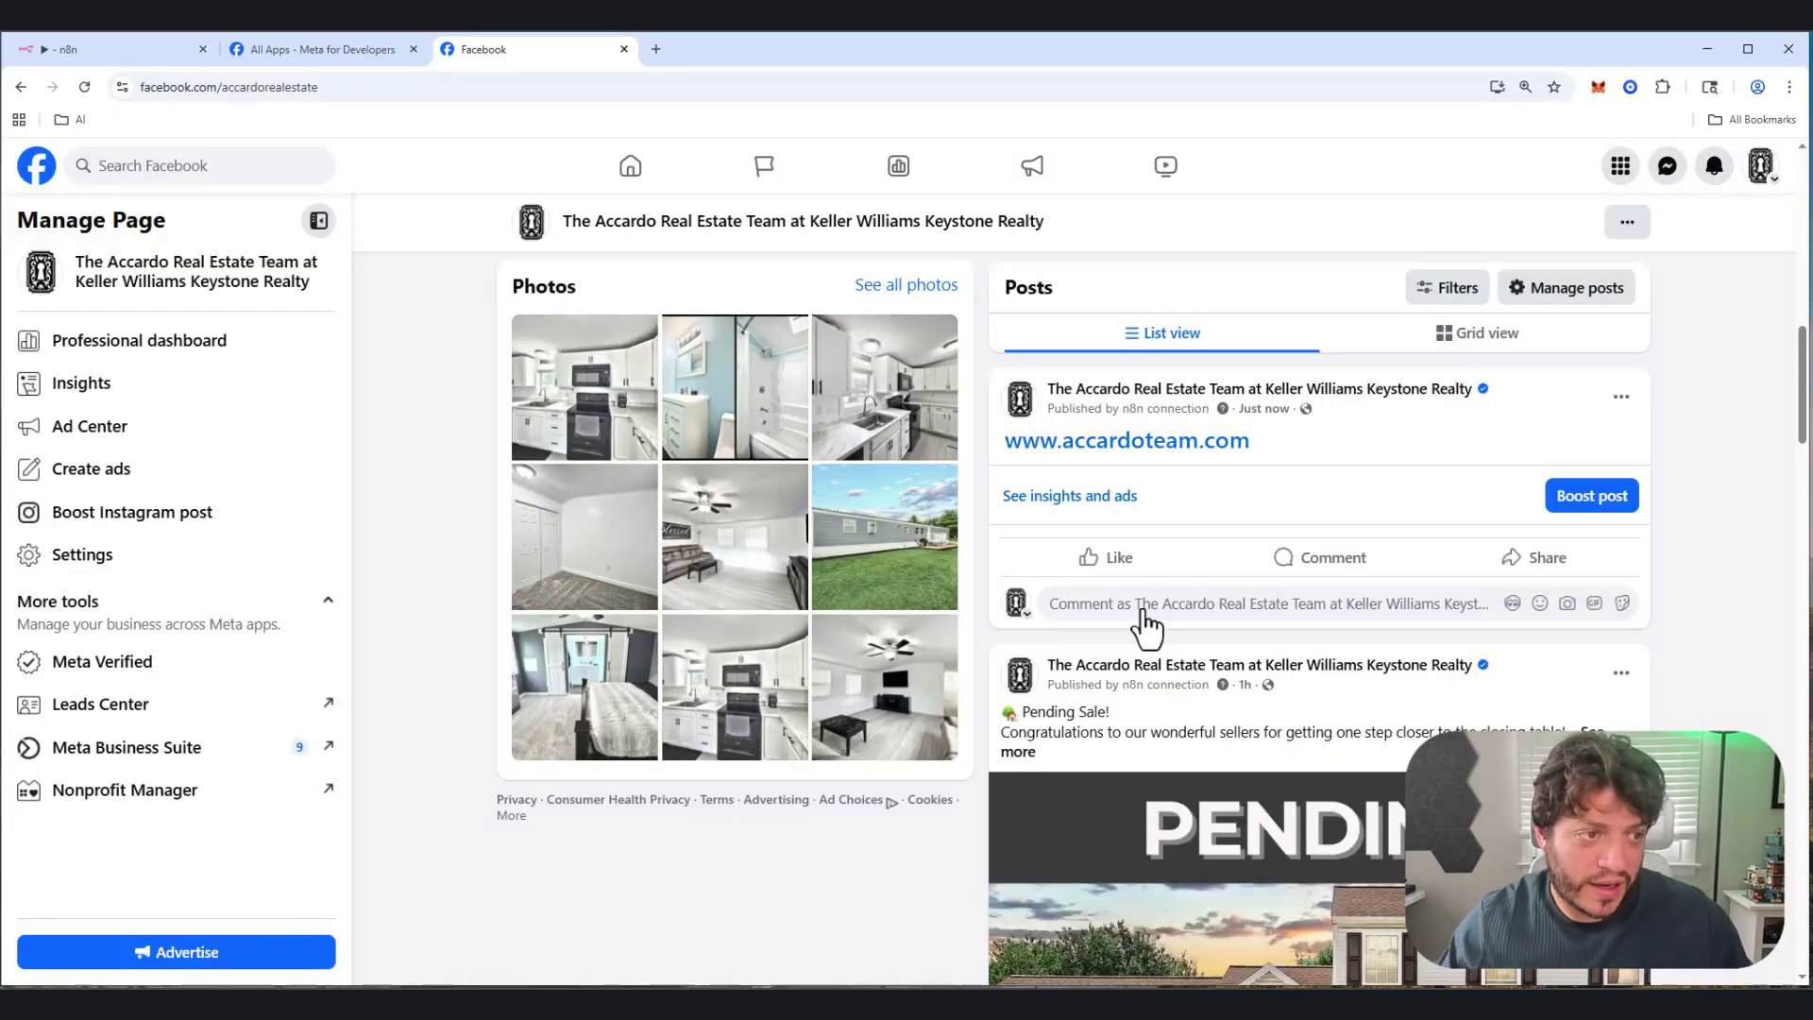
Step: Return to the n8n workflow canvas and delete the manual trigger node
click(67, 54)
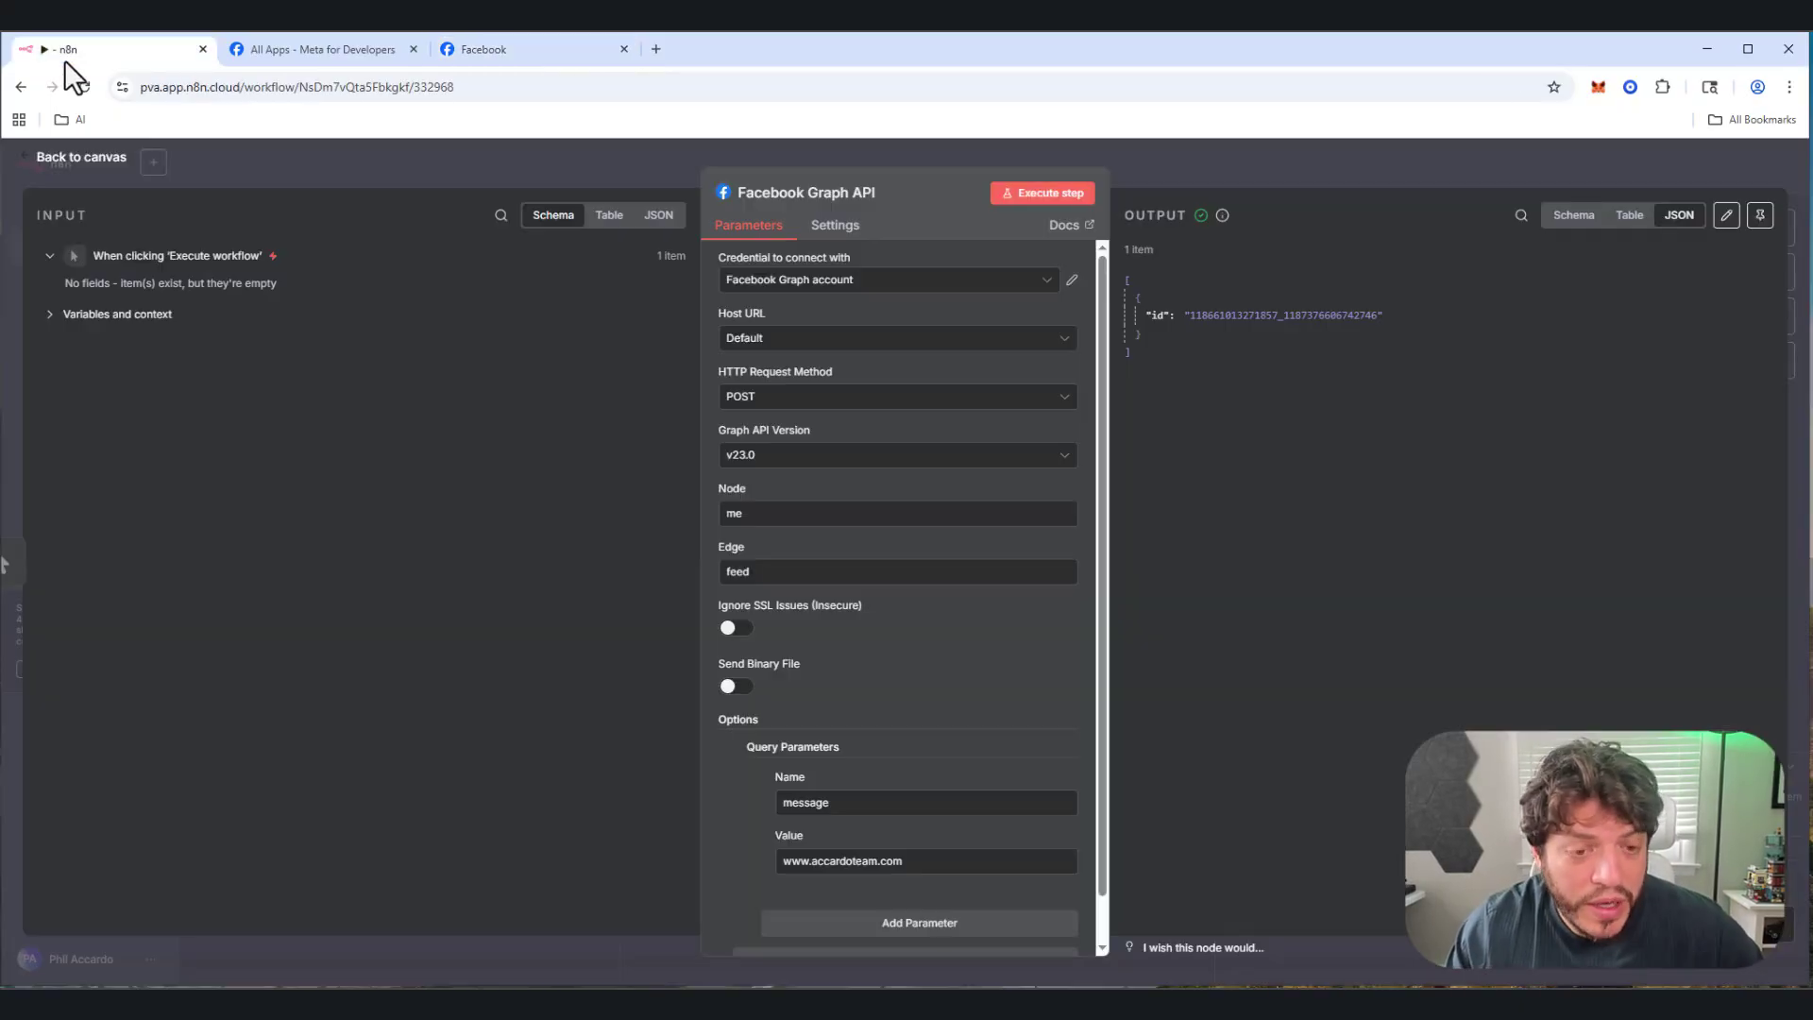
click(95, 163)
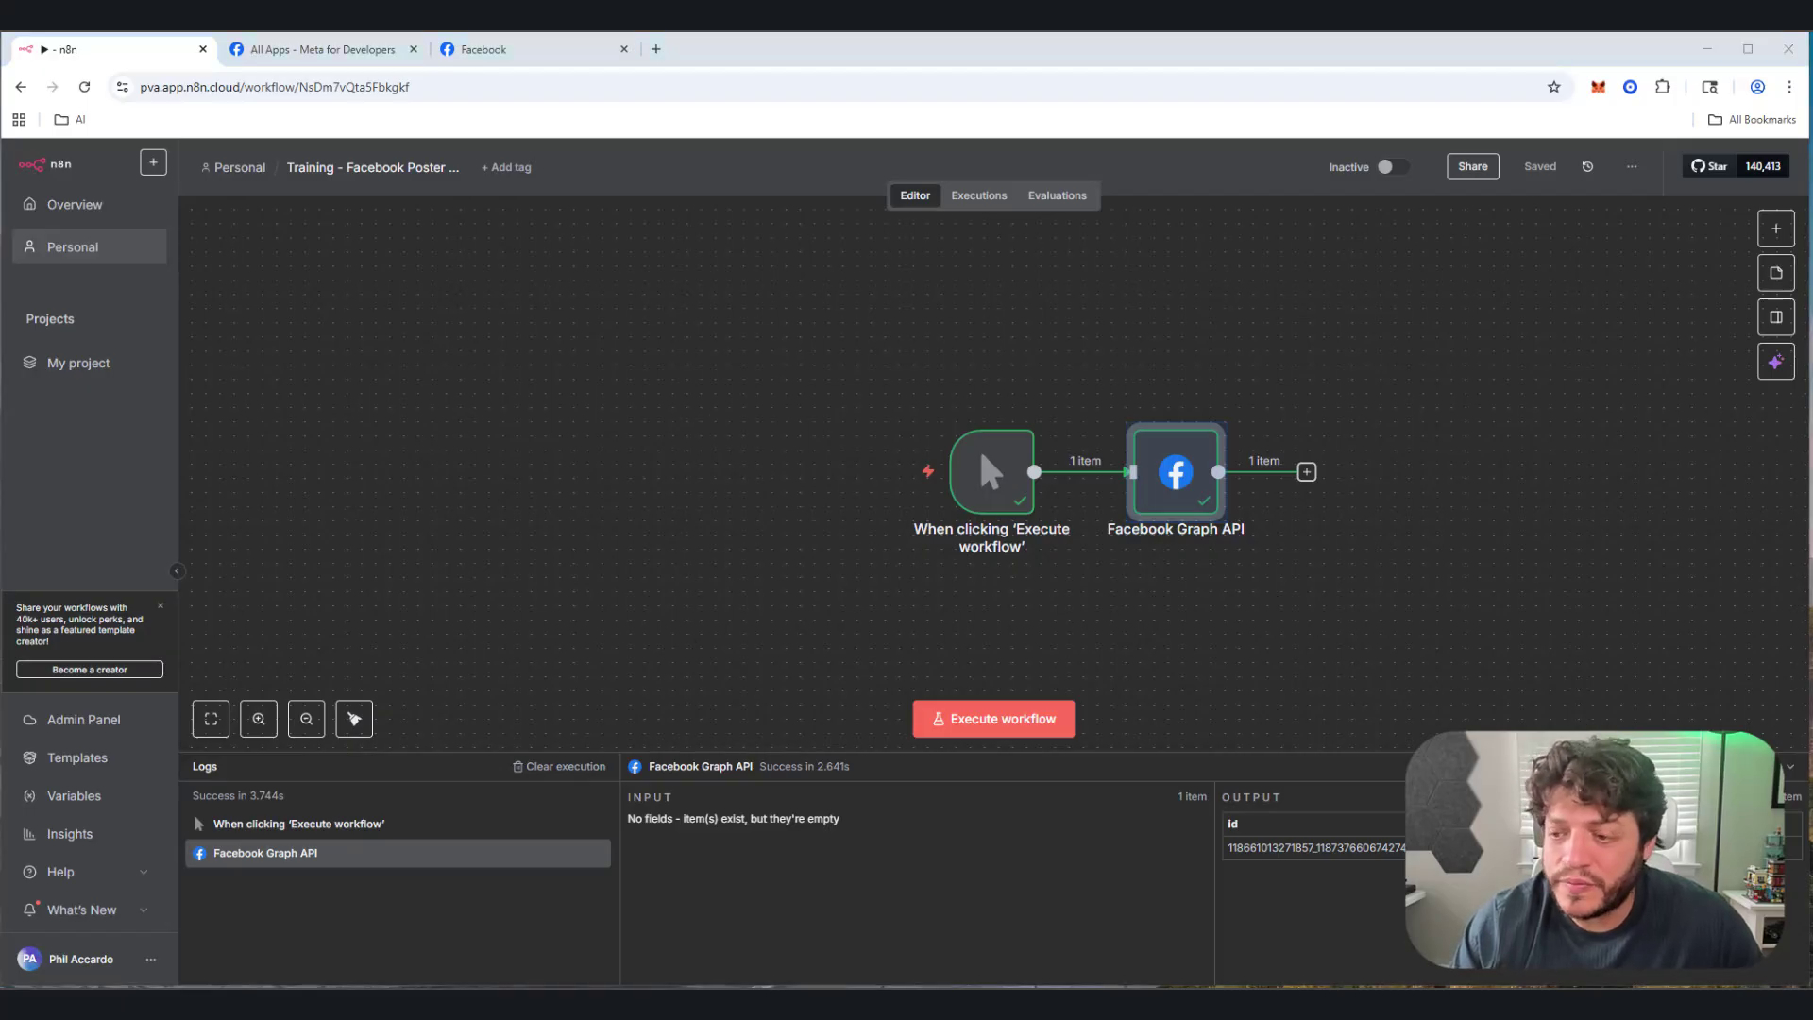
key(Delete)
Step: Rename the Facebook Graph API node as Facebook Text Post and duplicate it on the canvas
right_click(1039, 364)
click(1065, 430)
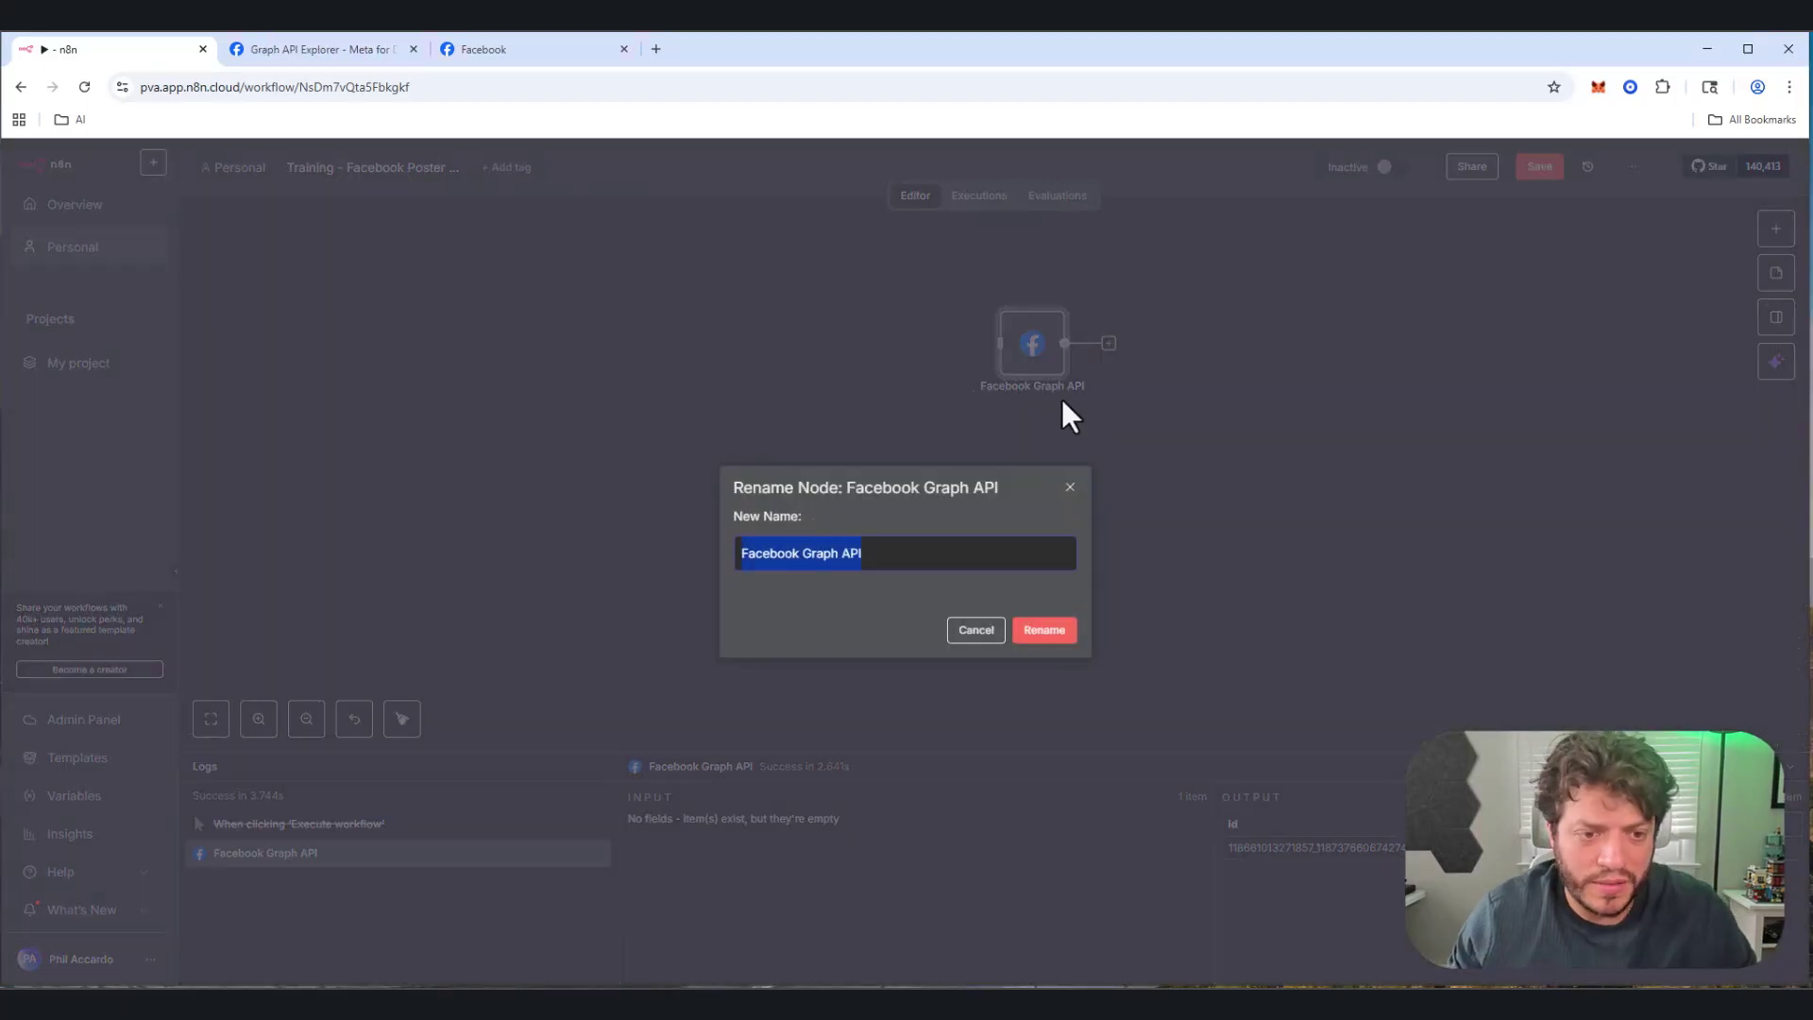
text(Facebo)
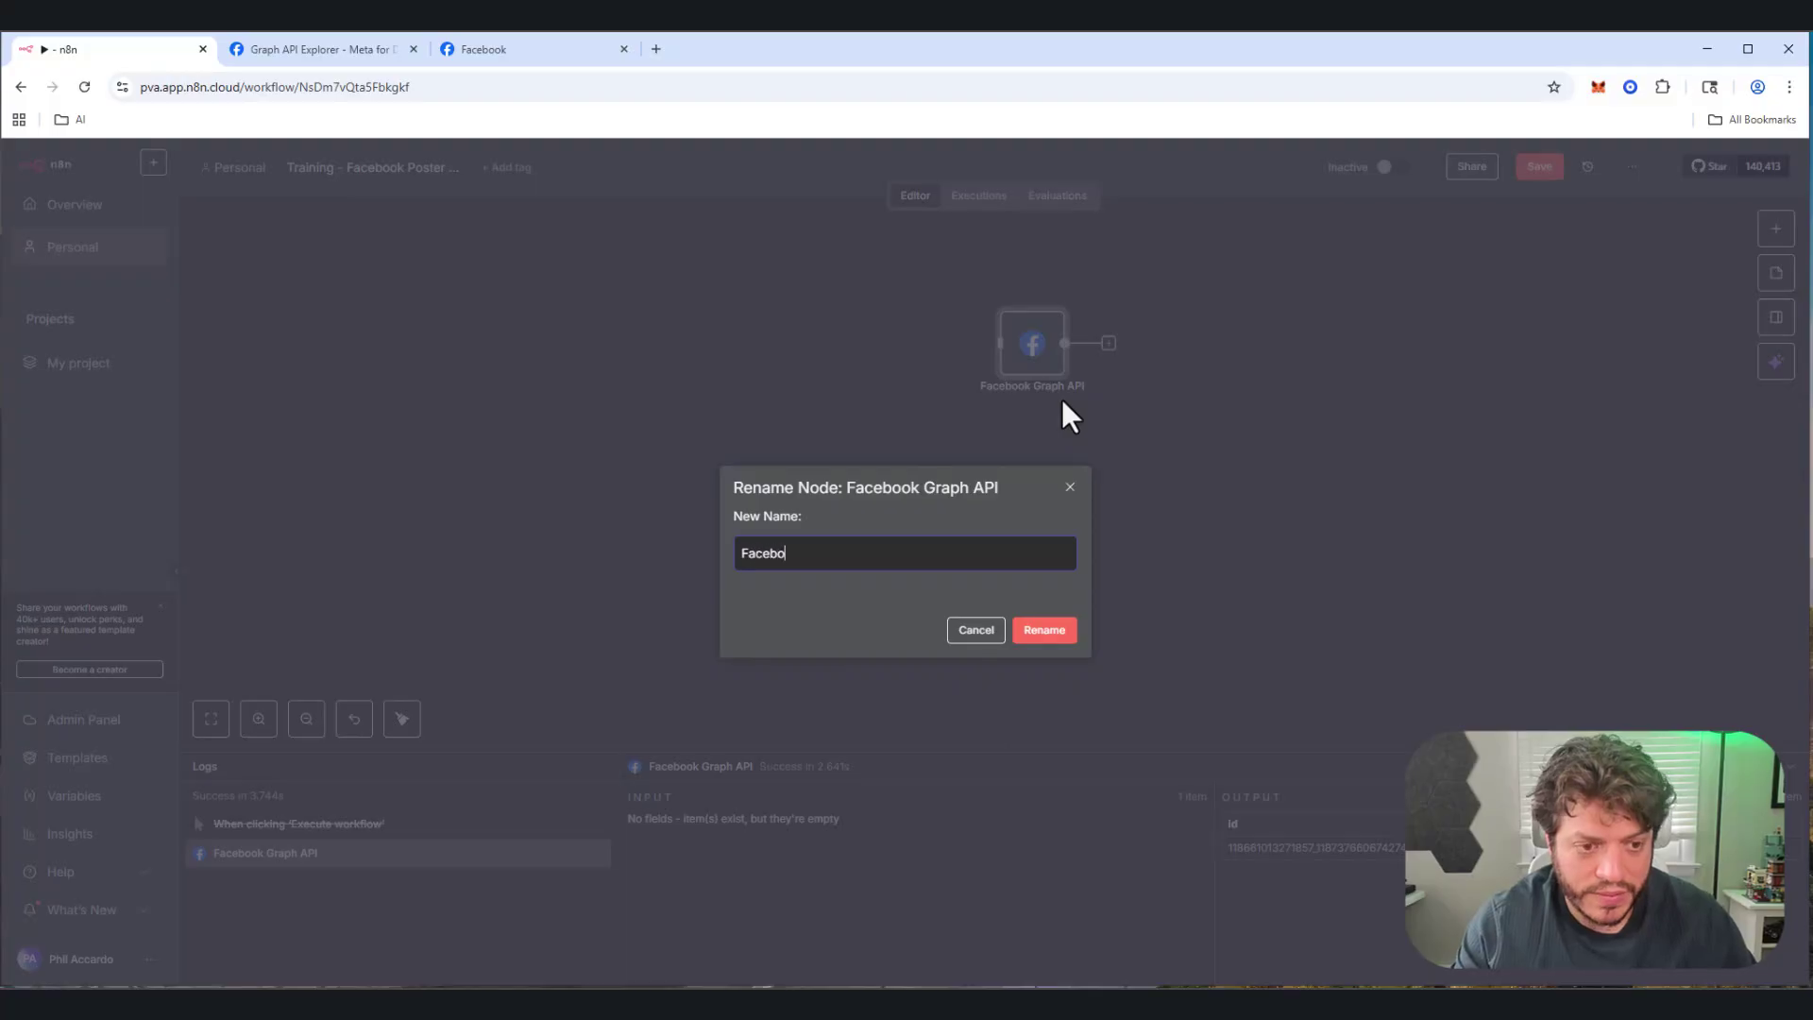
text(ok Text Post)
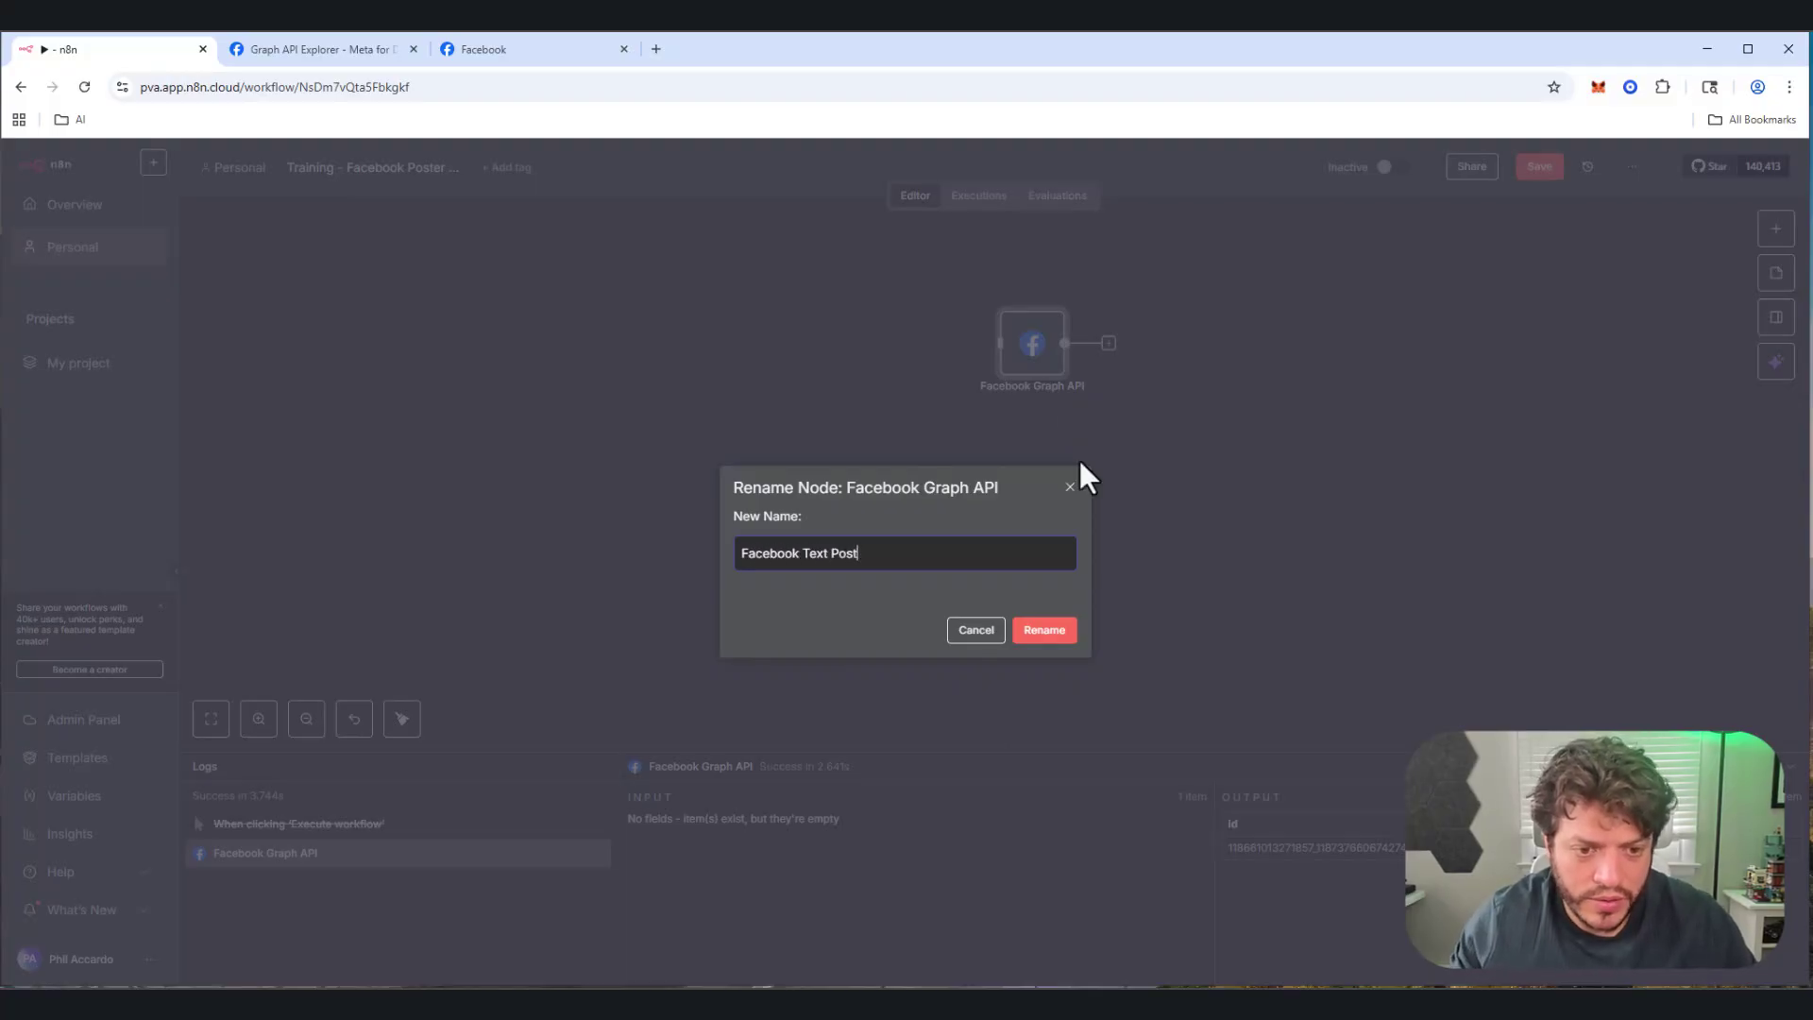
click(1063, 637)
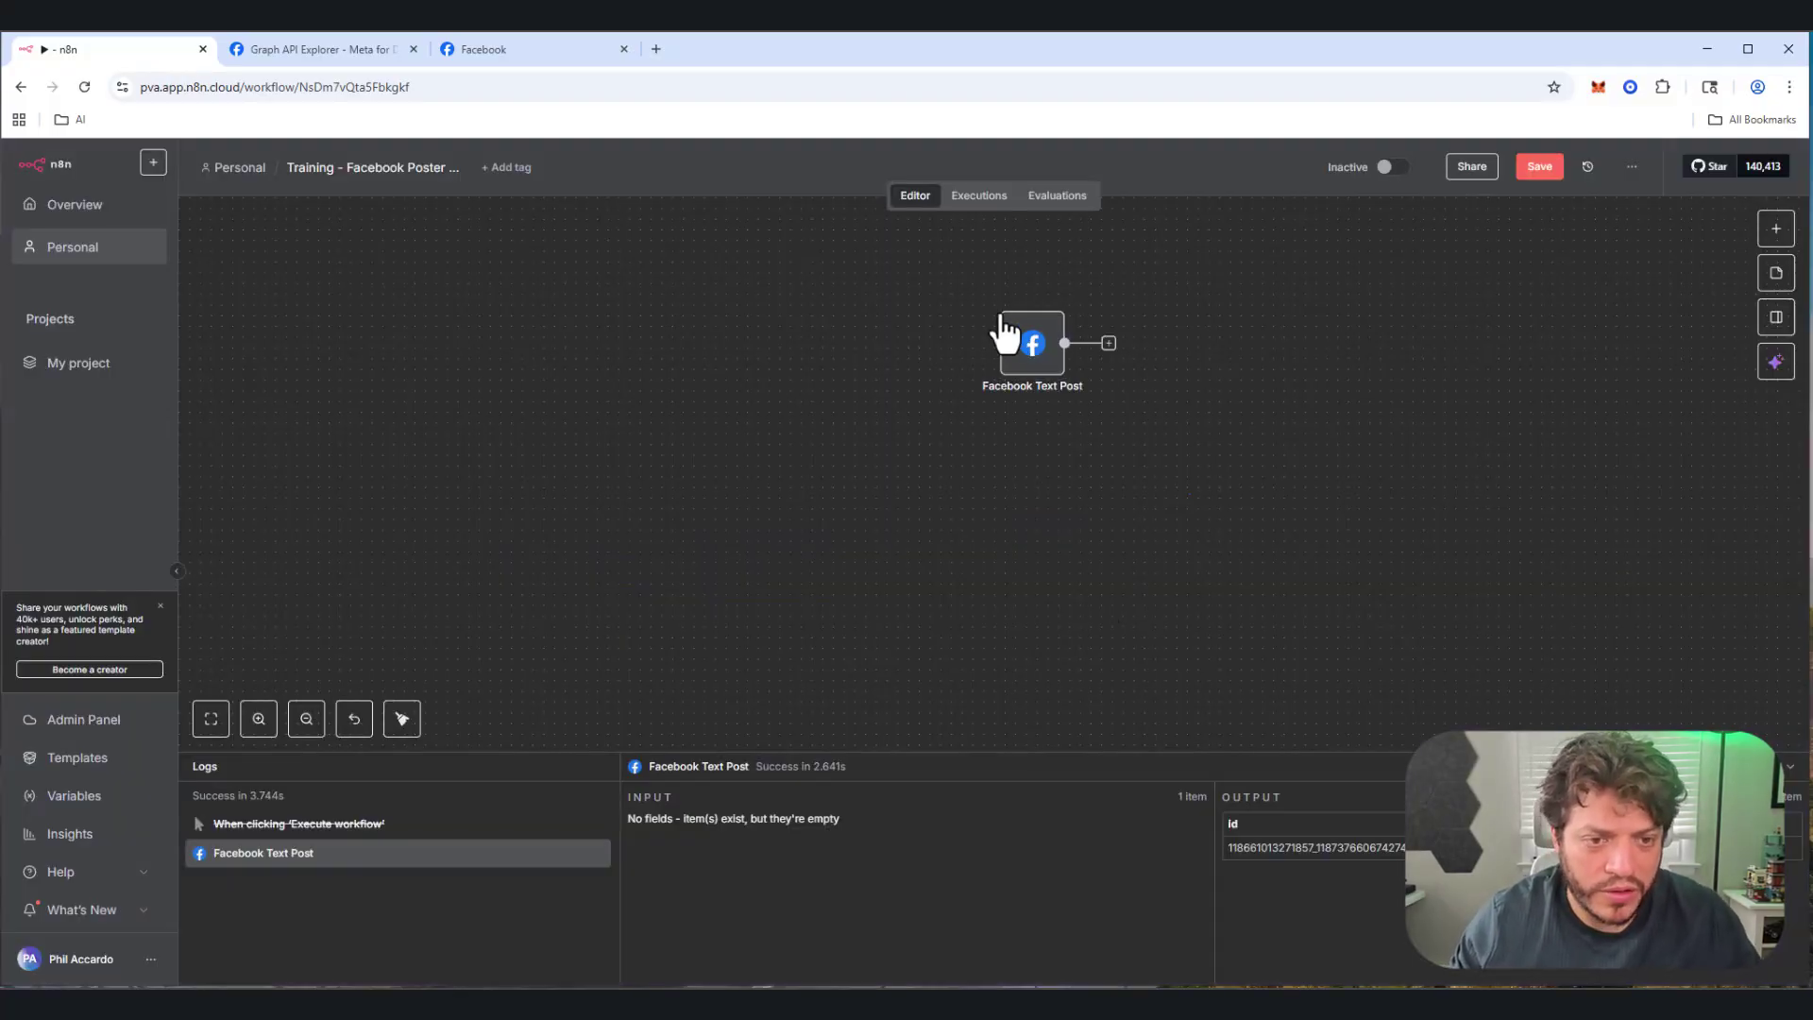
key(ctrl+c)
key(ctrl+v)
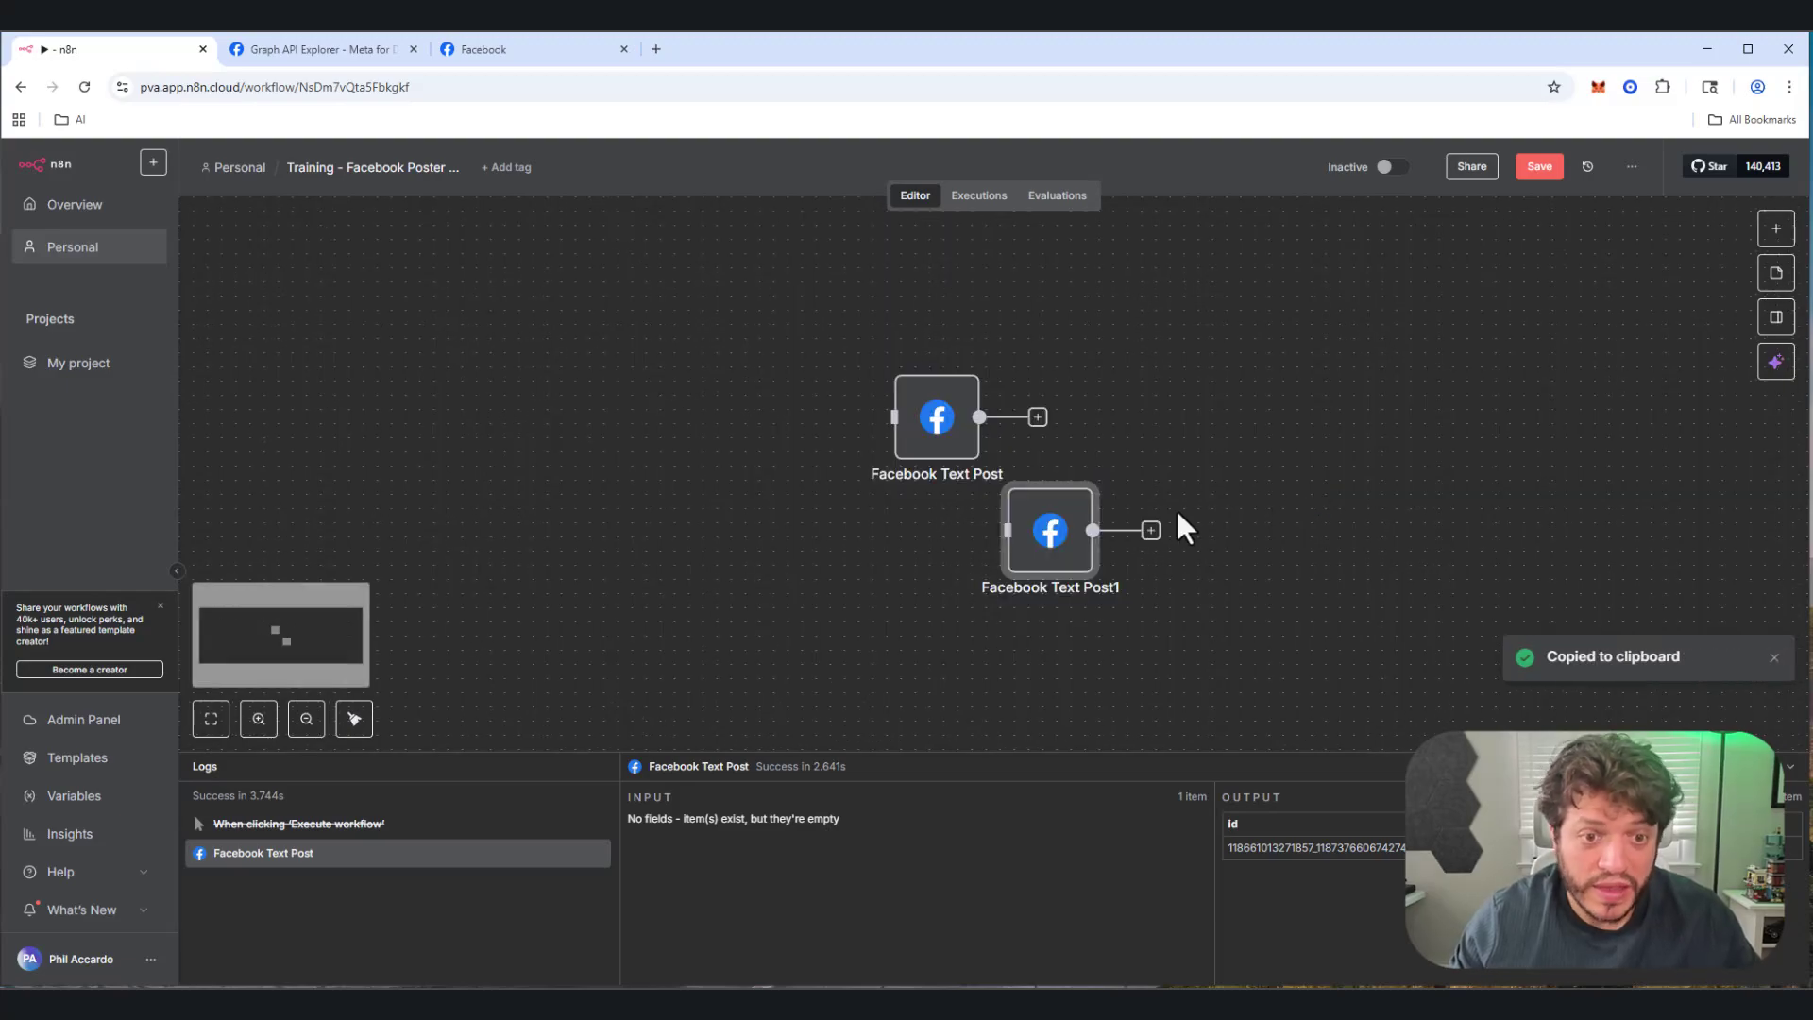
Step: Move the Facebook Text Post node directly above its duplicate and open the duplicate's parameters
drag(951, 416, 1061, 368)
scroll(1076, 406, down, 2)
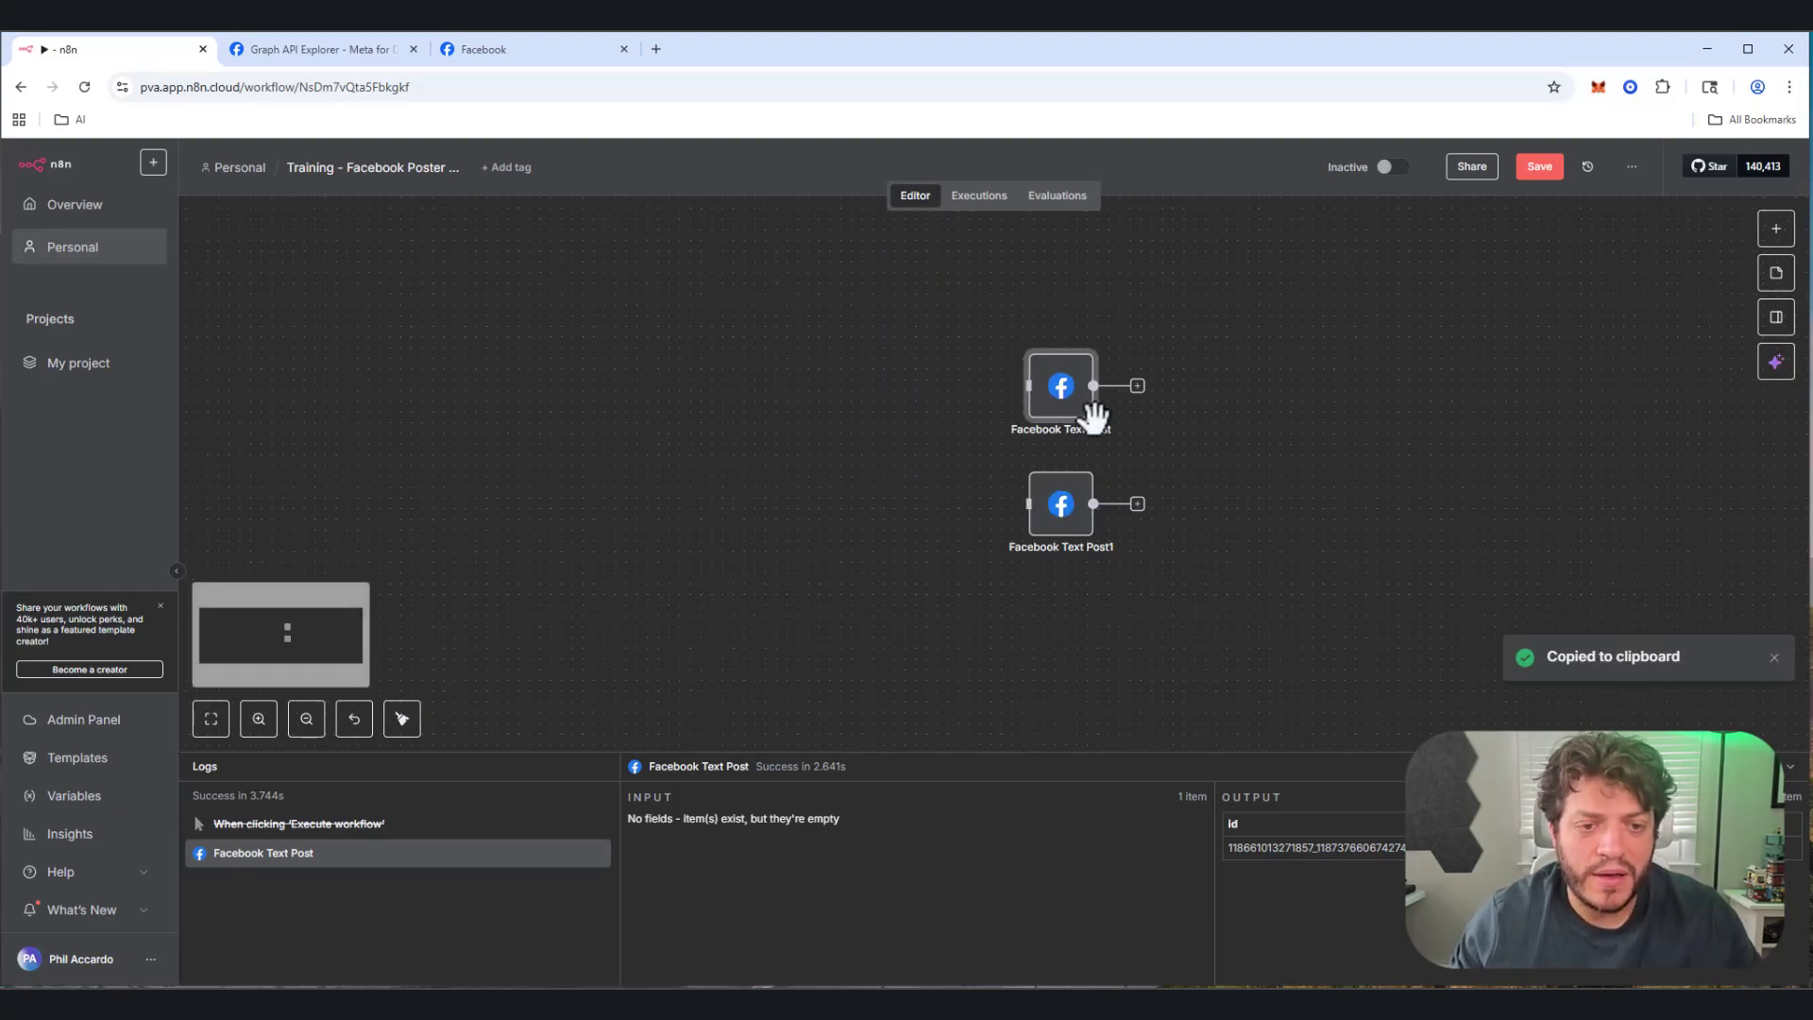
double_click(1062, 515)
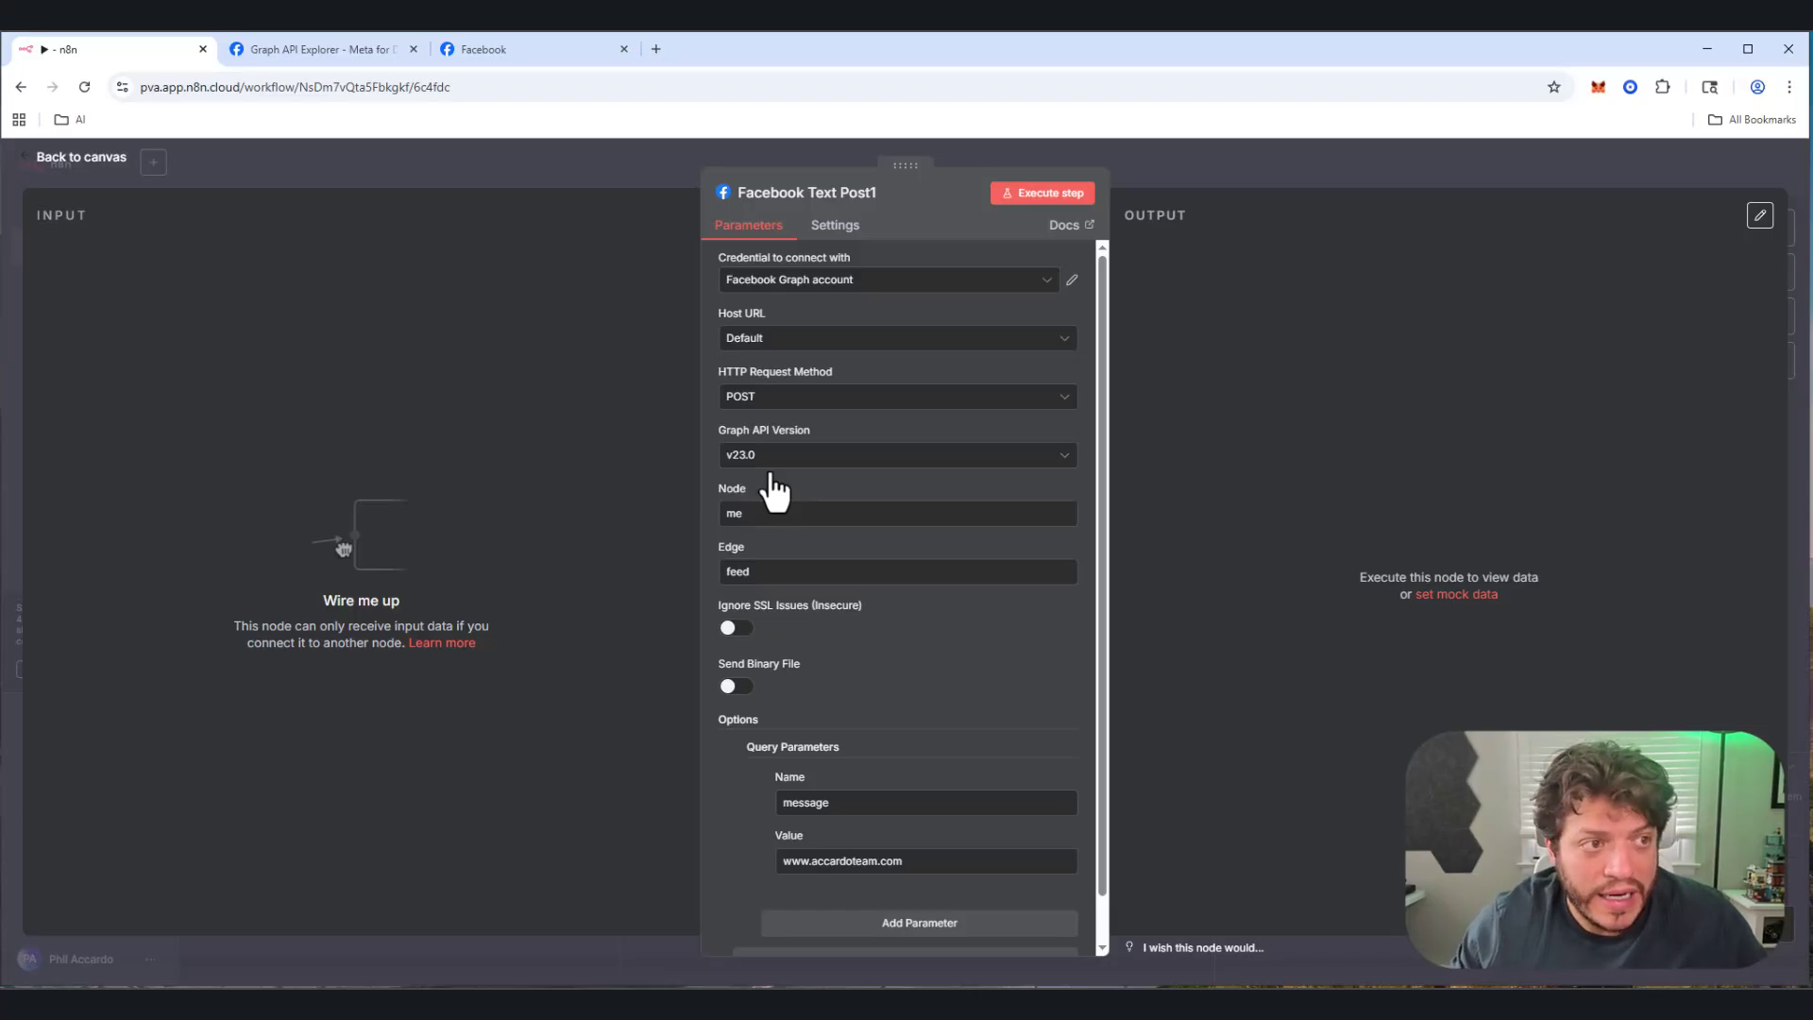
Step: Switch to Meta for Developers, open the n8n connection app and go from its dashboard to the Graph API Explorer
click(347, 51)
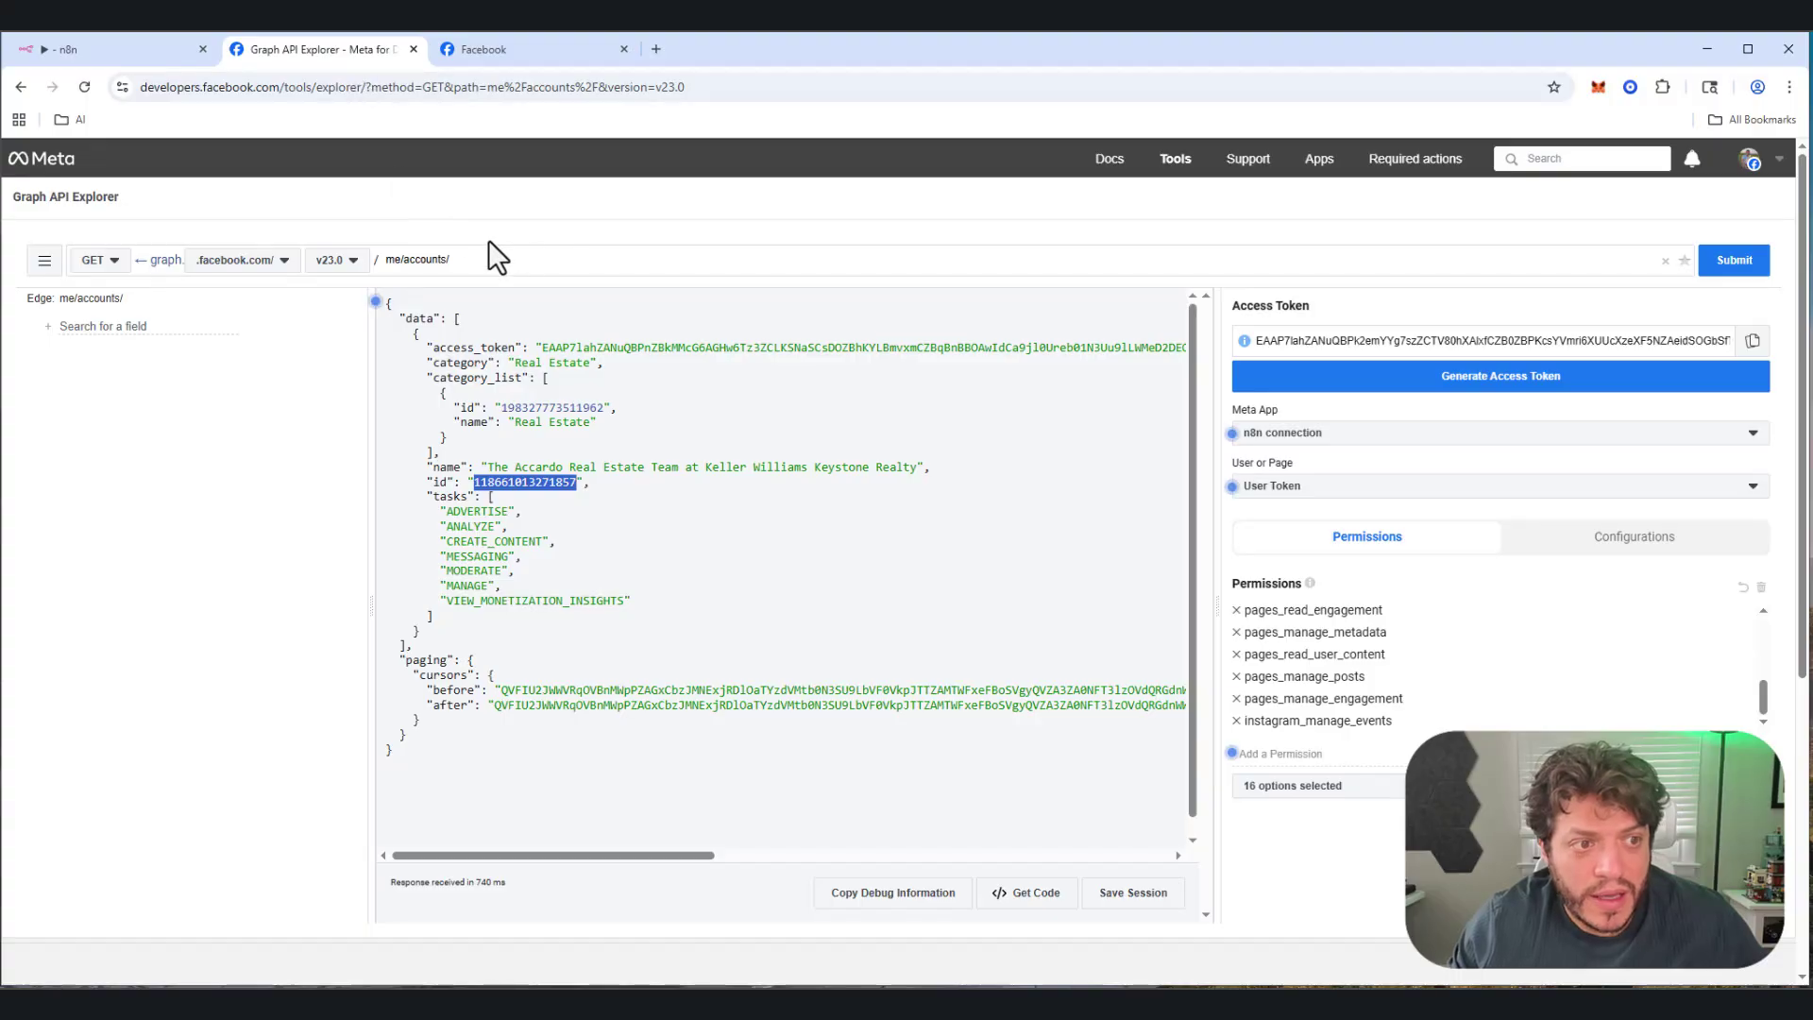
mouse_move(1171, 170)
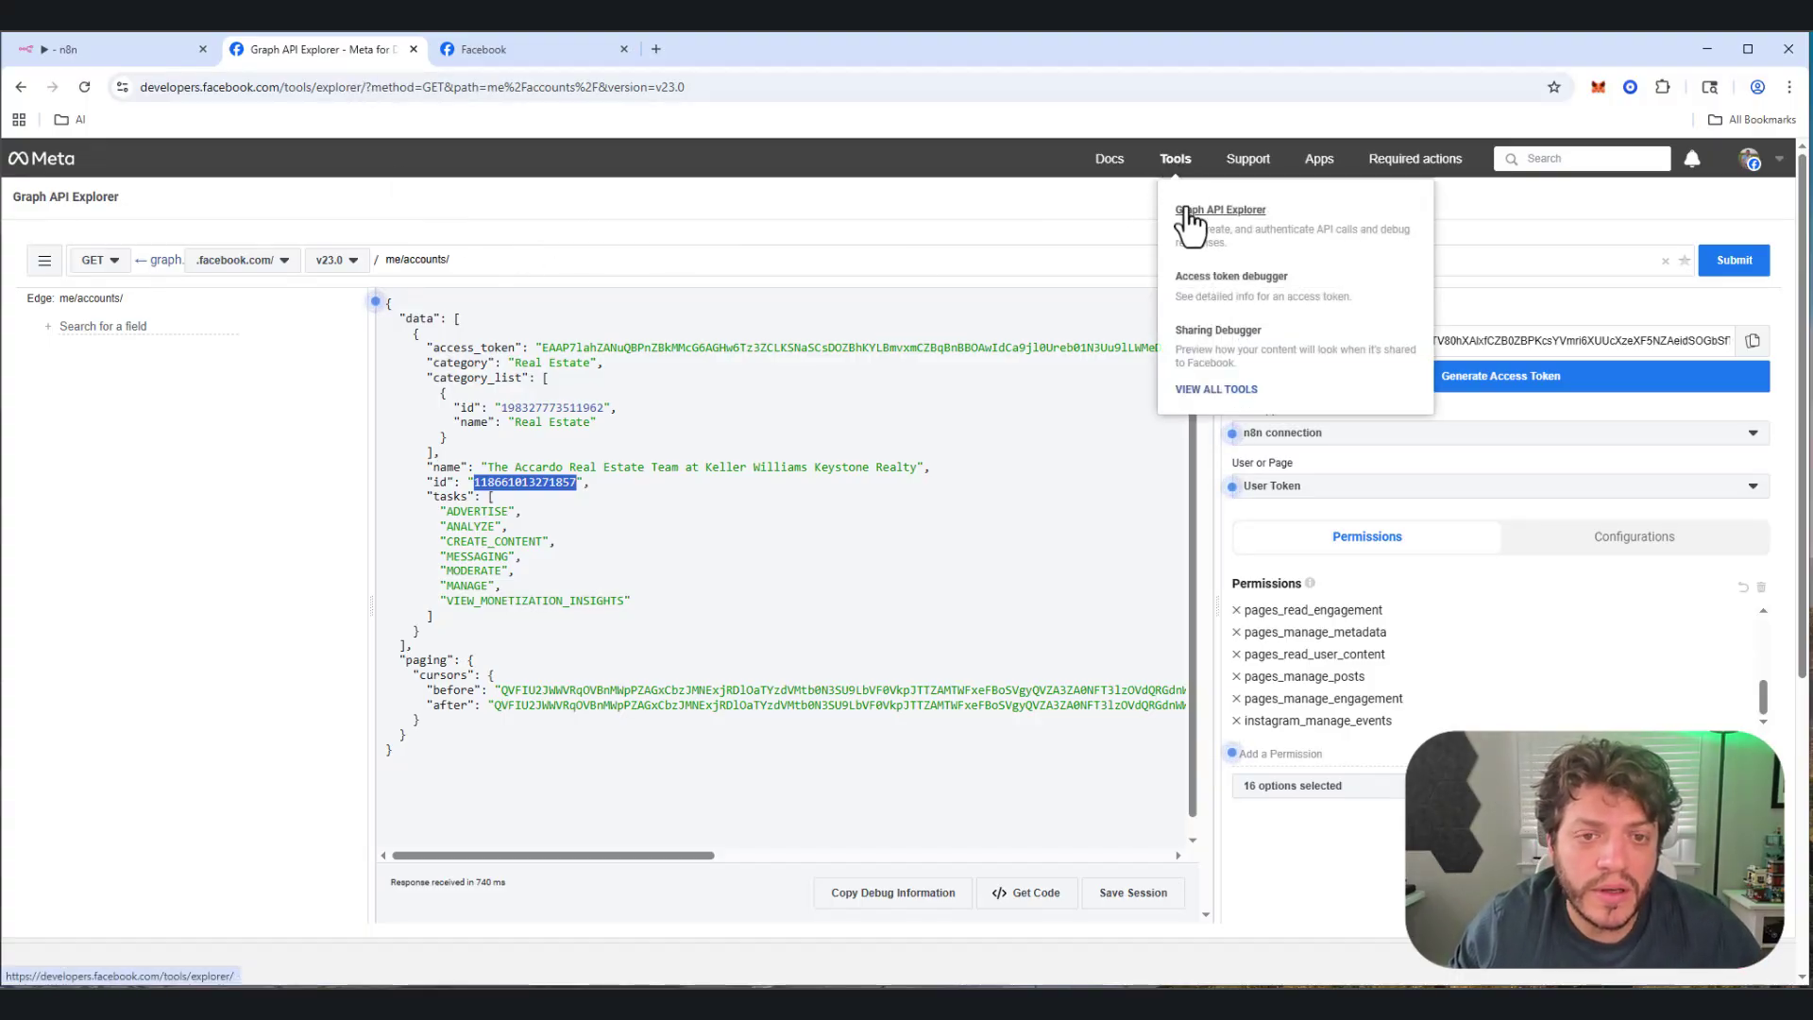
click(51, 172)
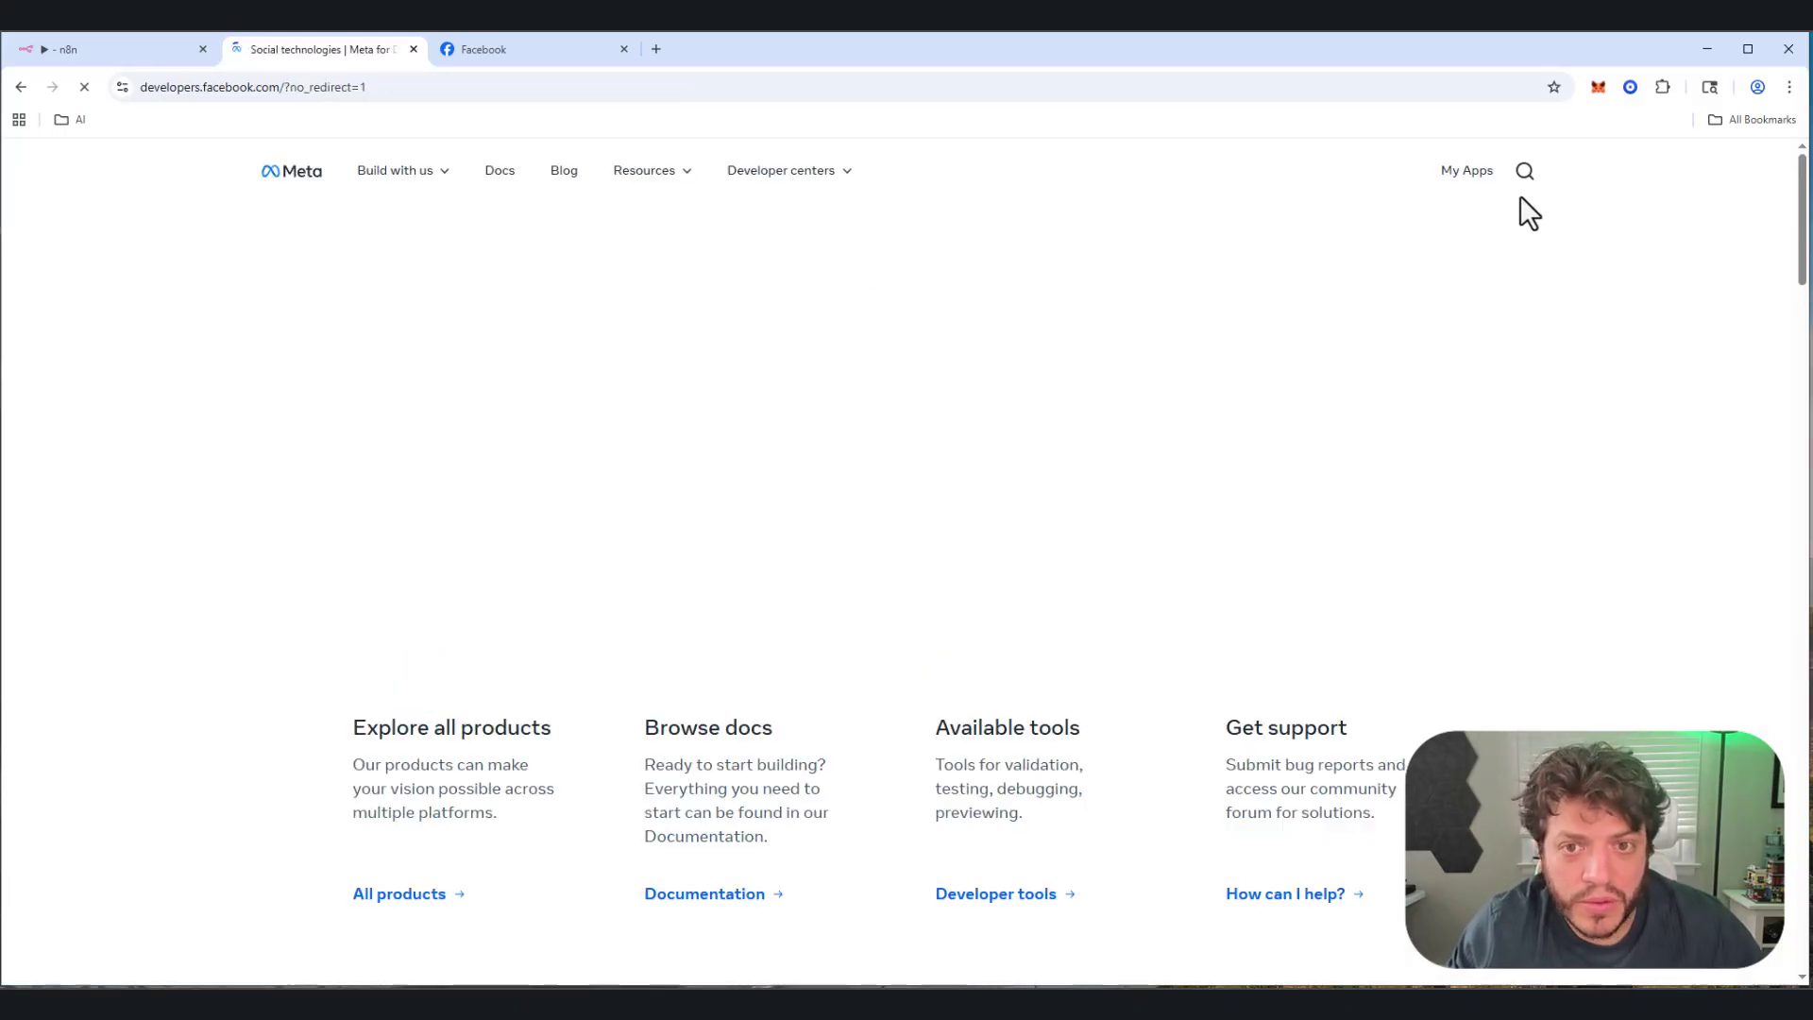
click(1469, 172)
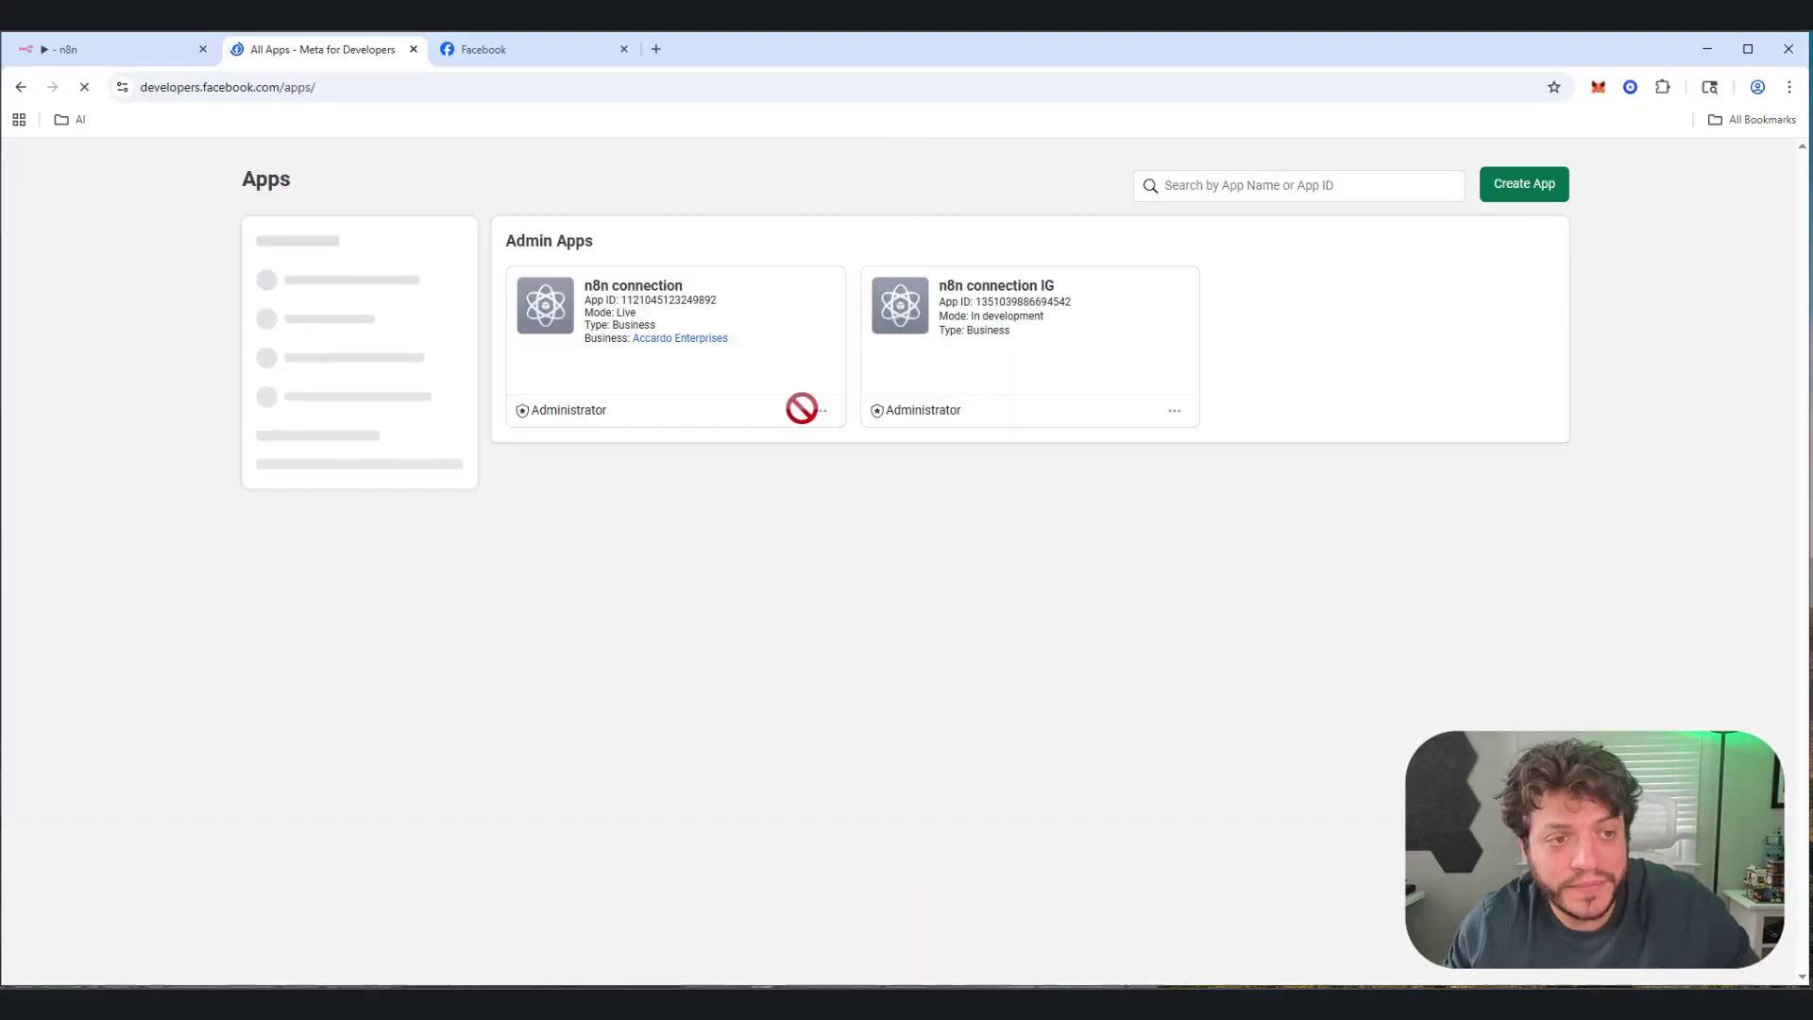
click(557, 347)
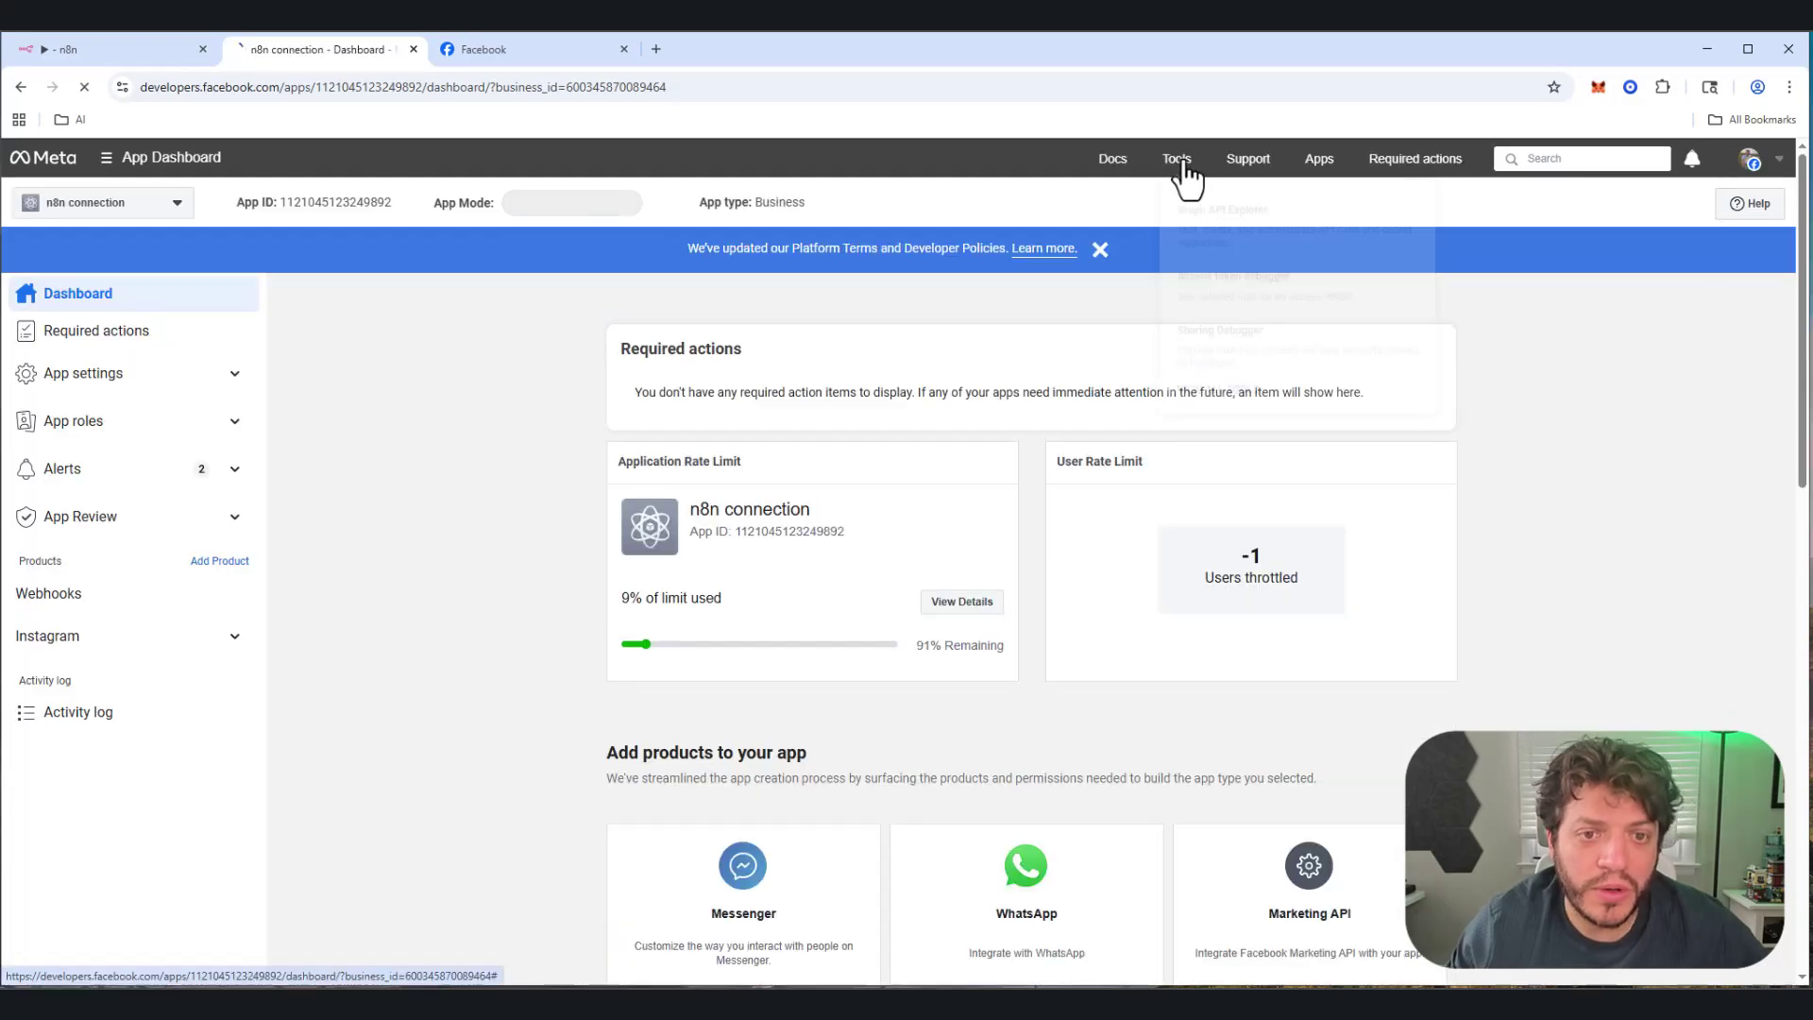
click(1180, 167)
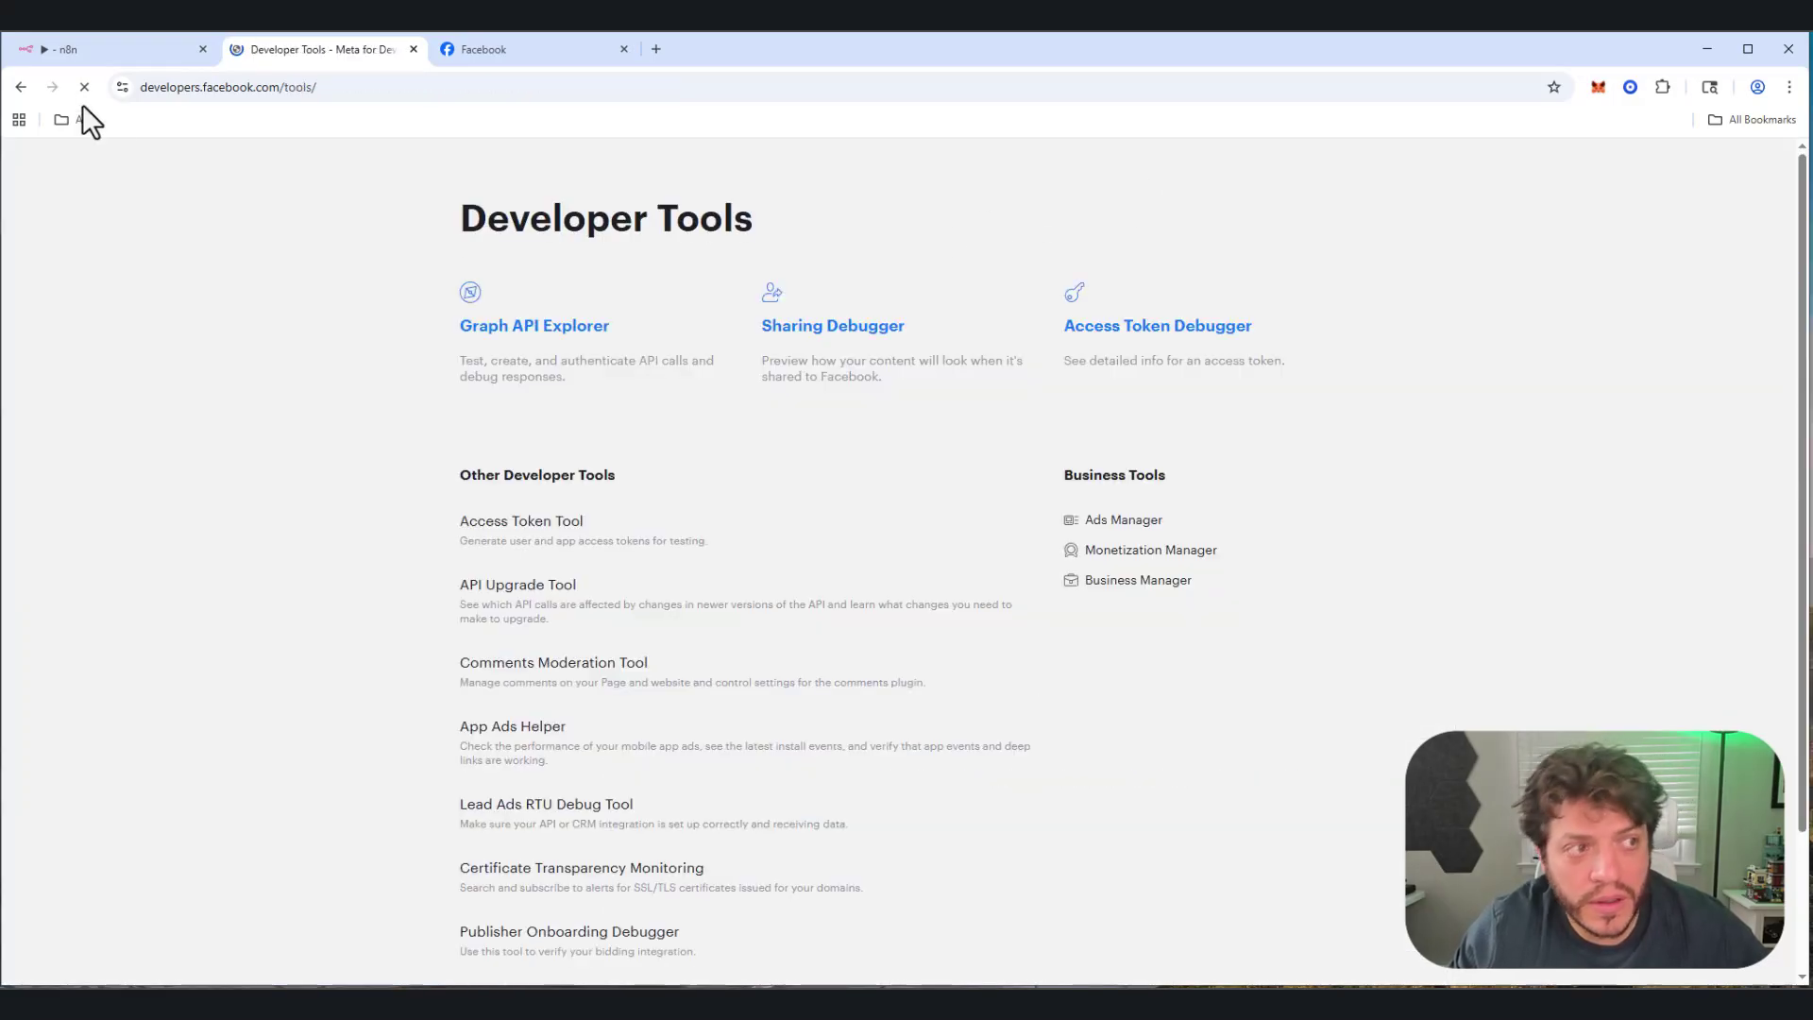
key(alt+Left)
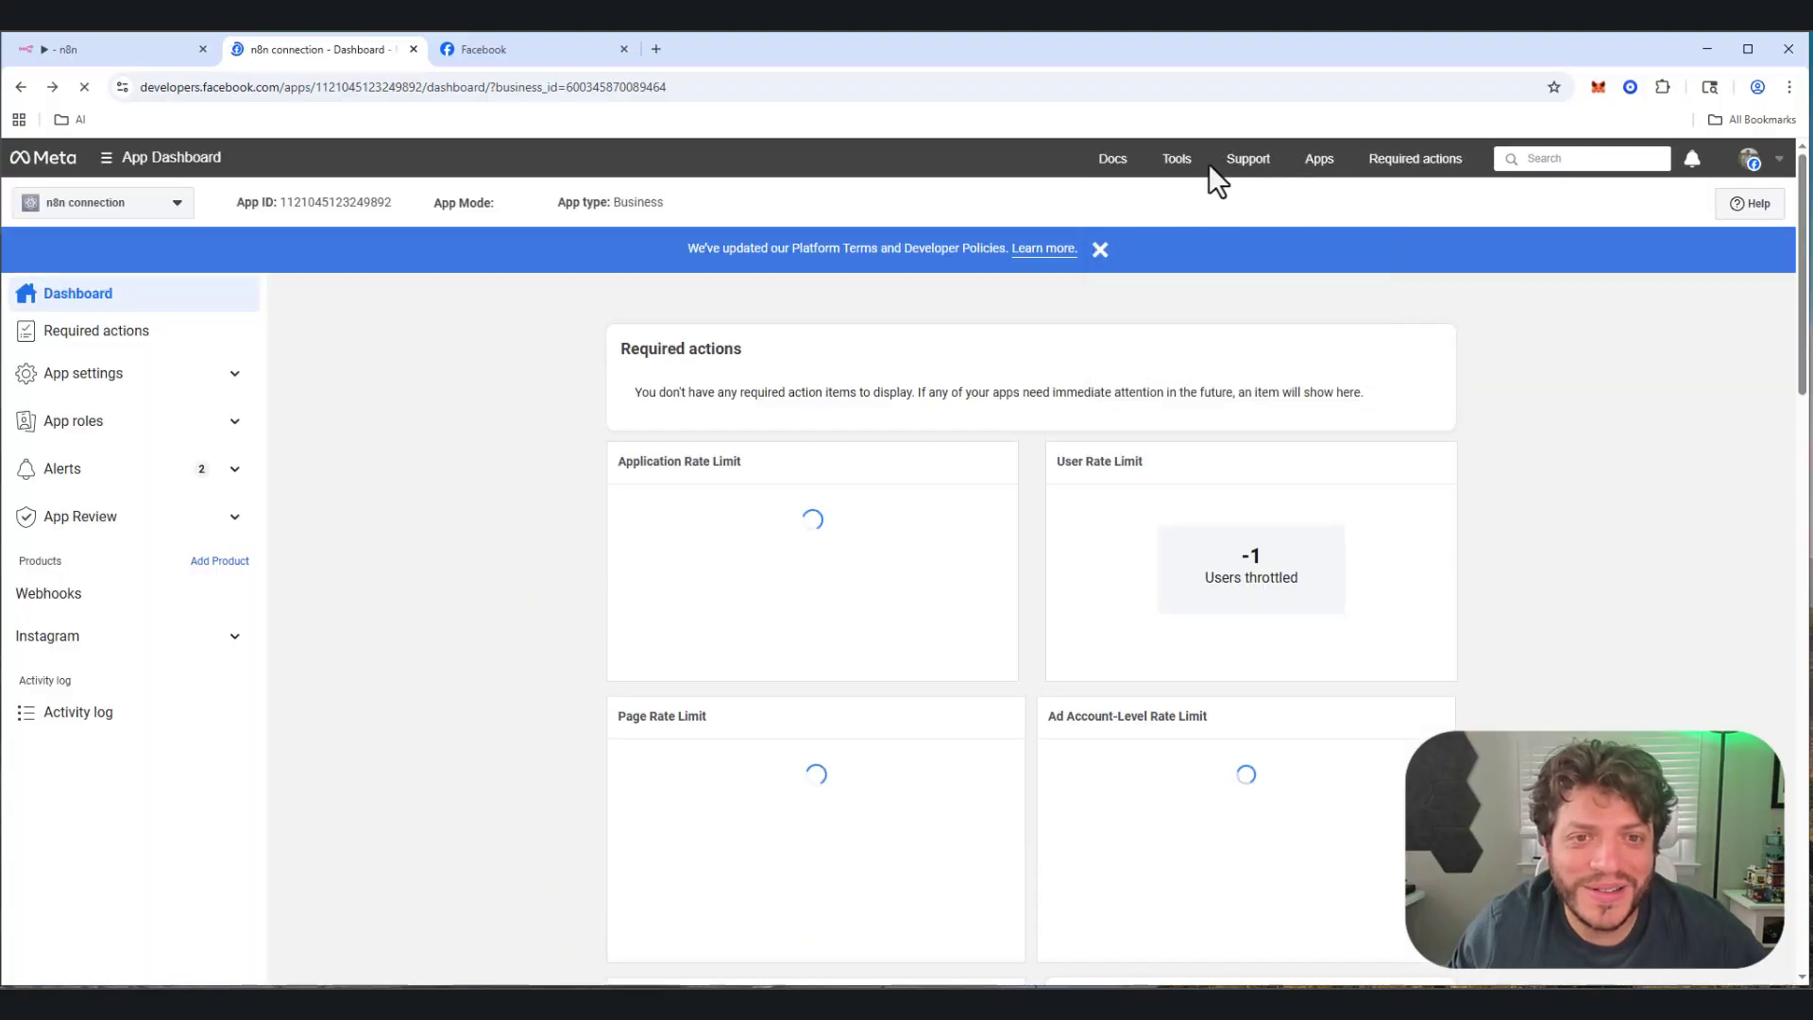
click(1188, 206)
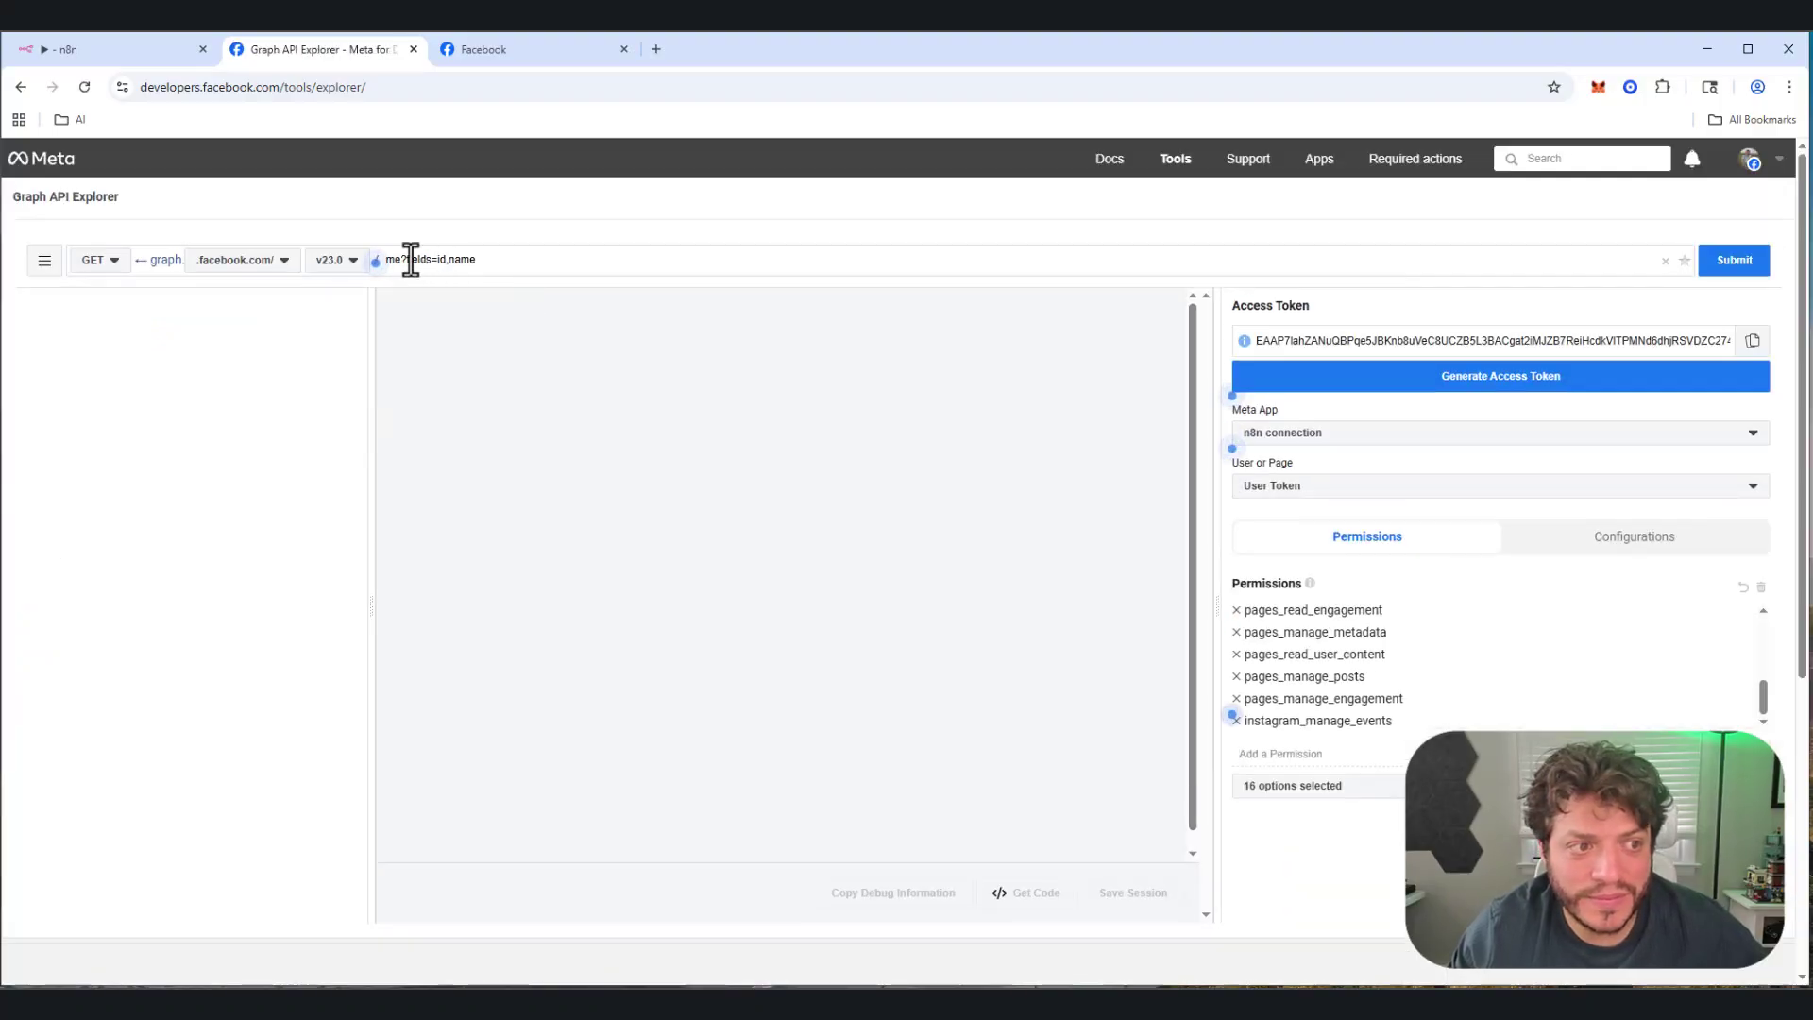
Step: Select n8n connection as the Meta app and submit a GET query for me/accounts
drag(400, 260, 698, 300)
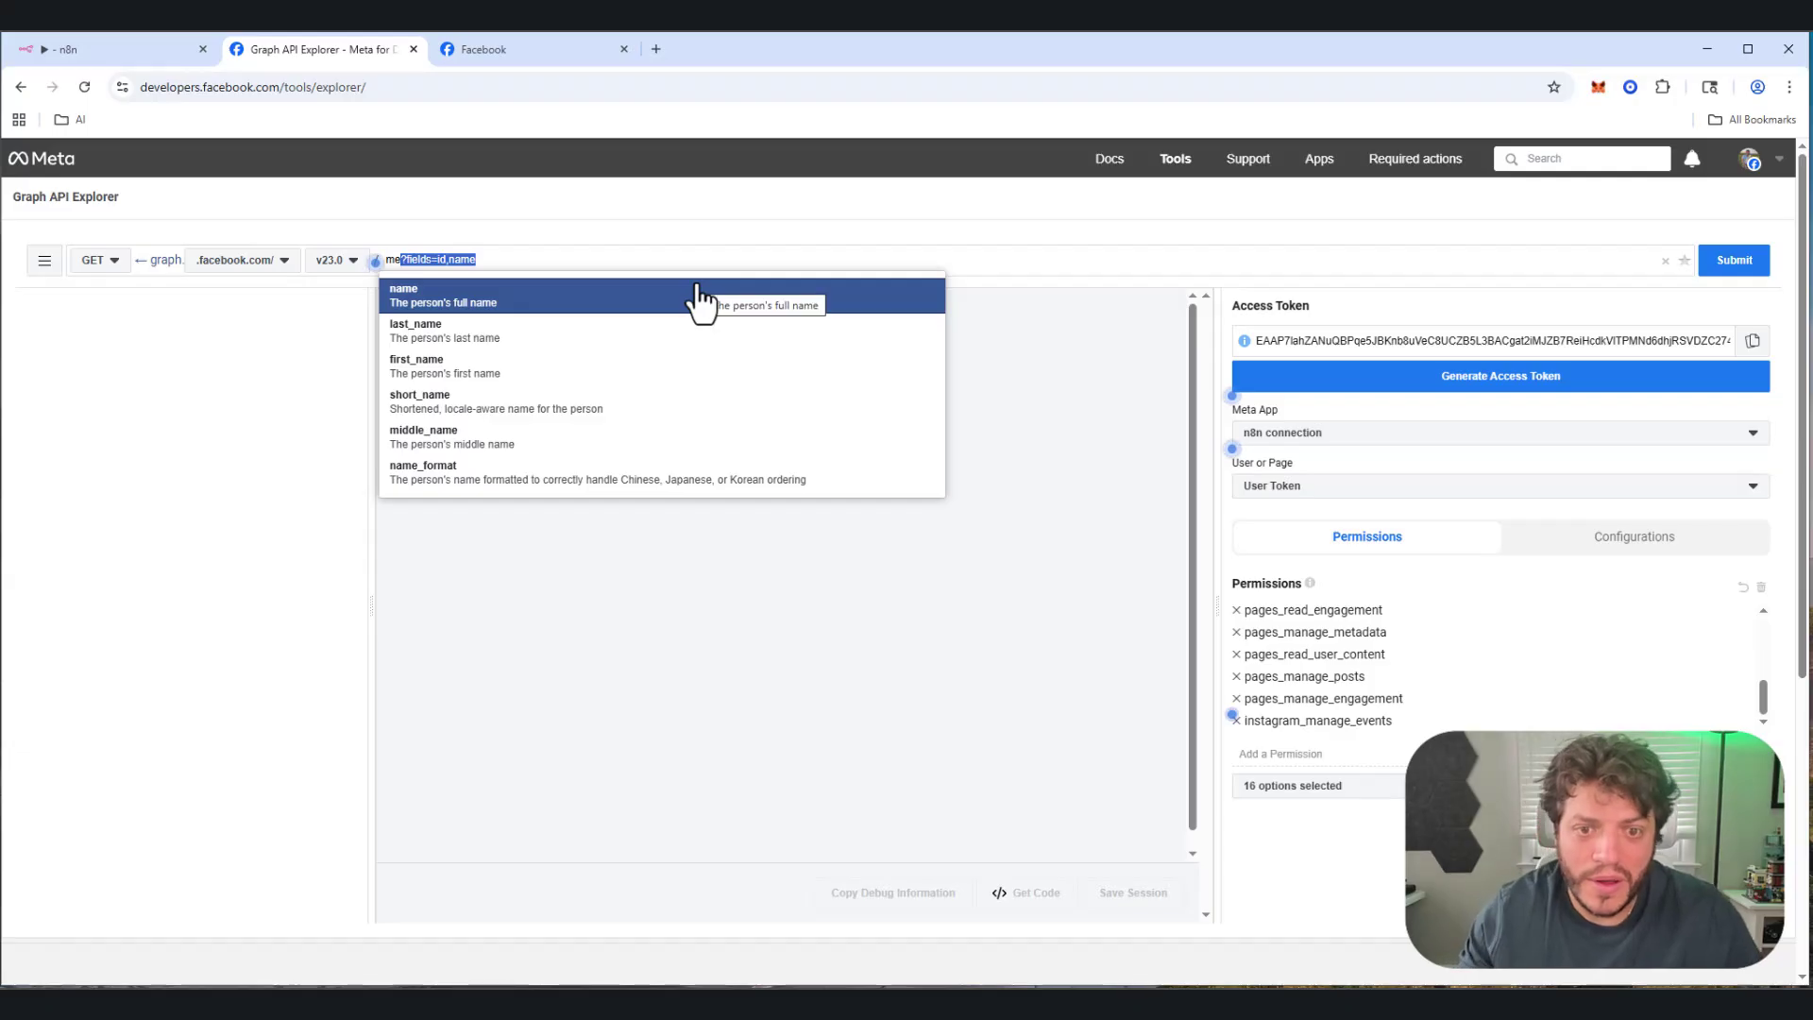
click(1275, 437)
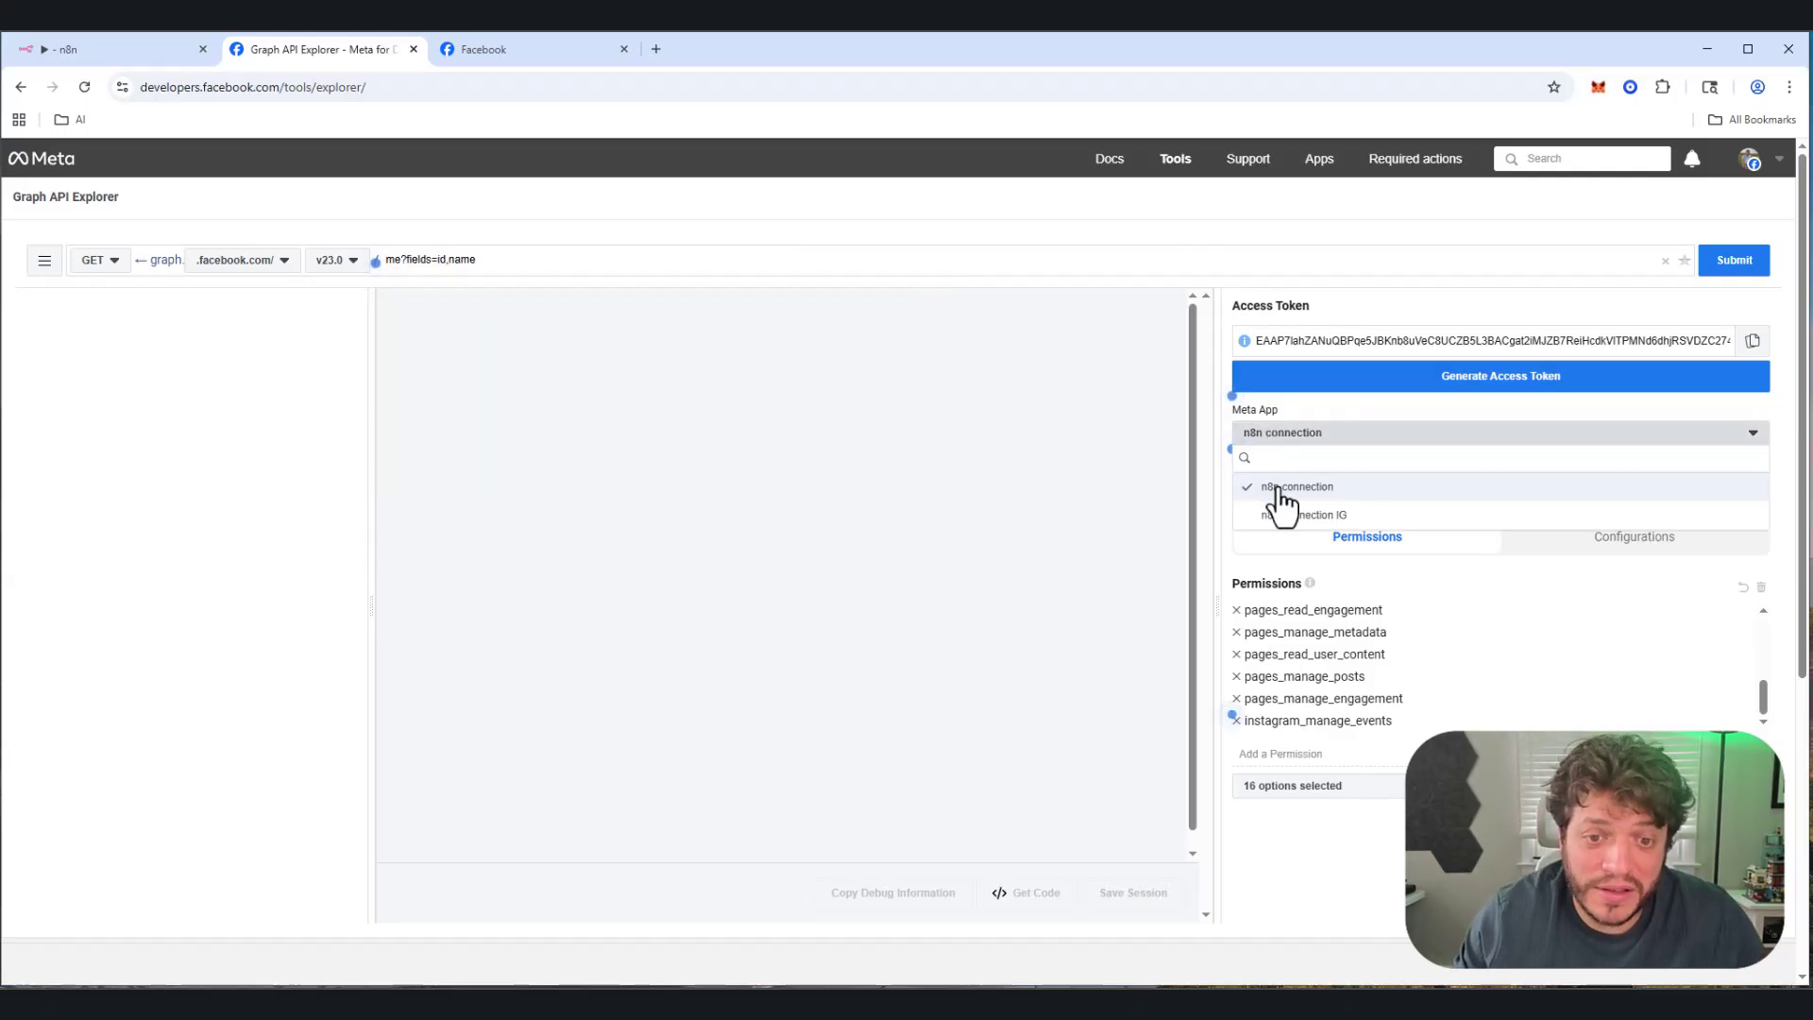
click(1278, 501)
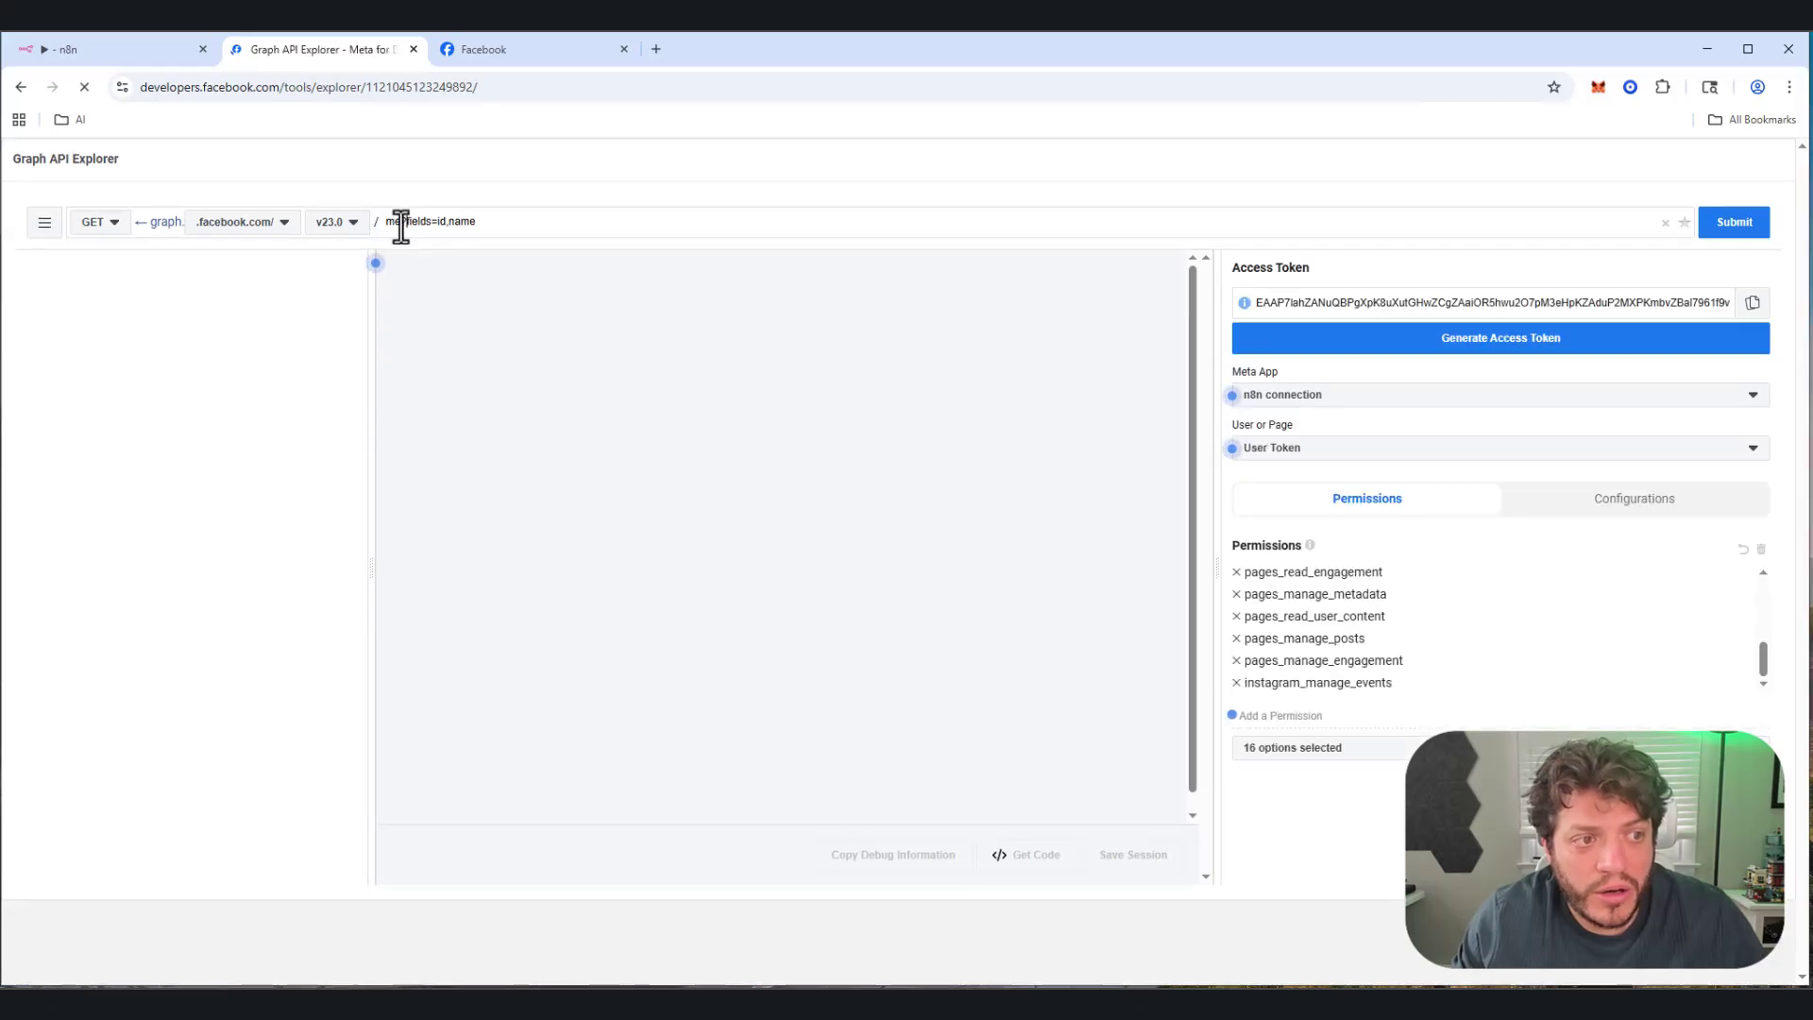
drag(400, 223, 688, 203)
key(BackSpace)
text(/)
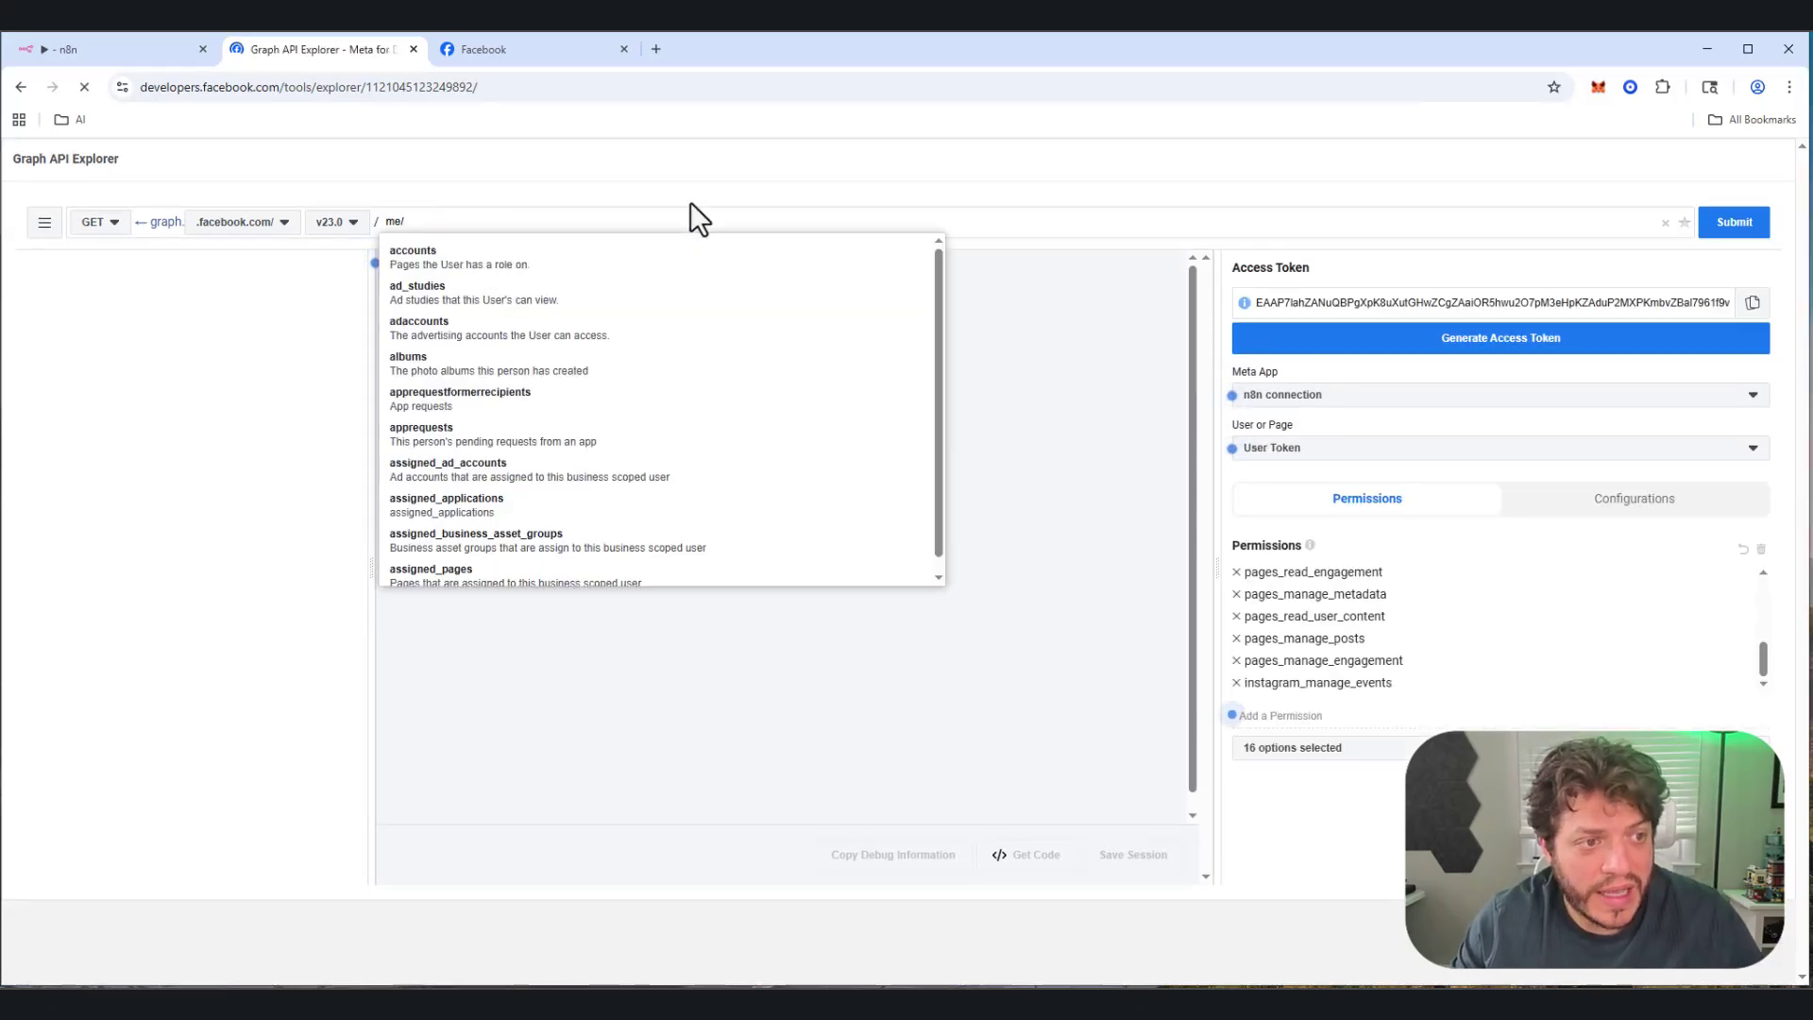
click(404, 253)
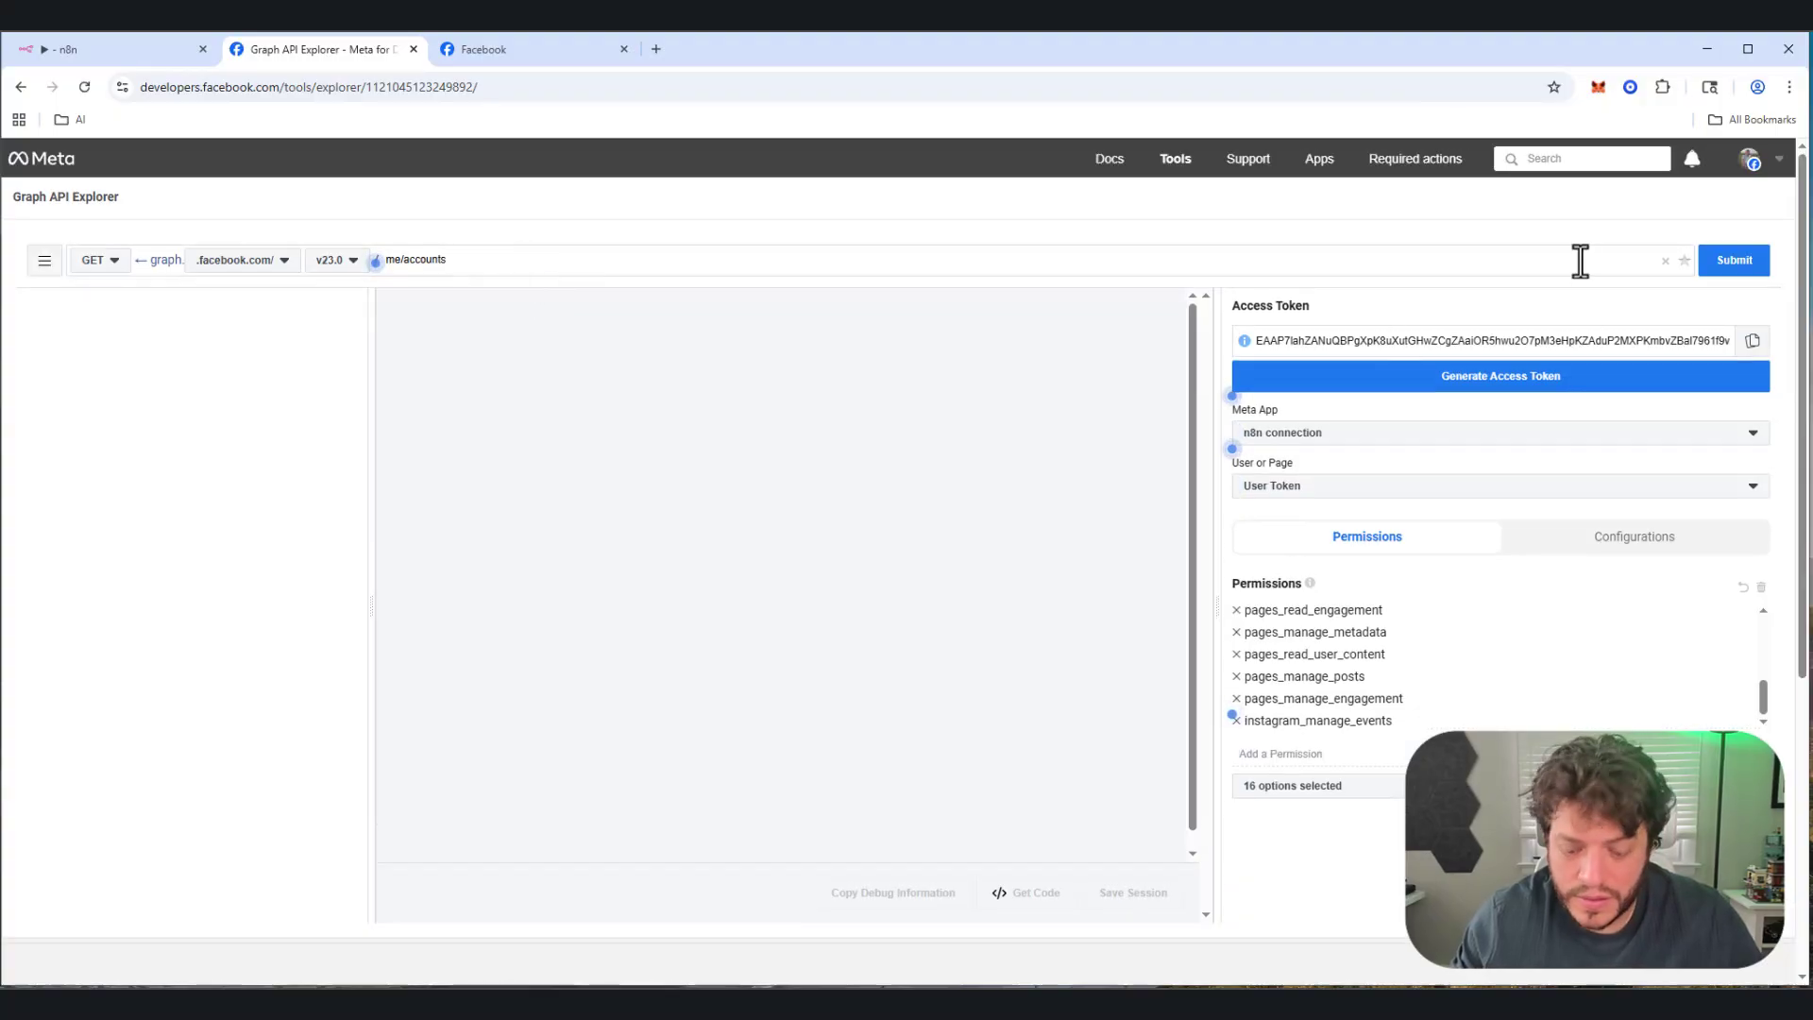
key(Return)
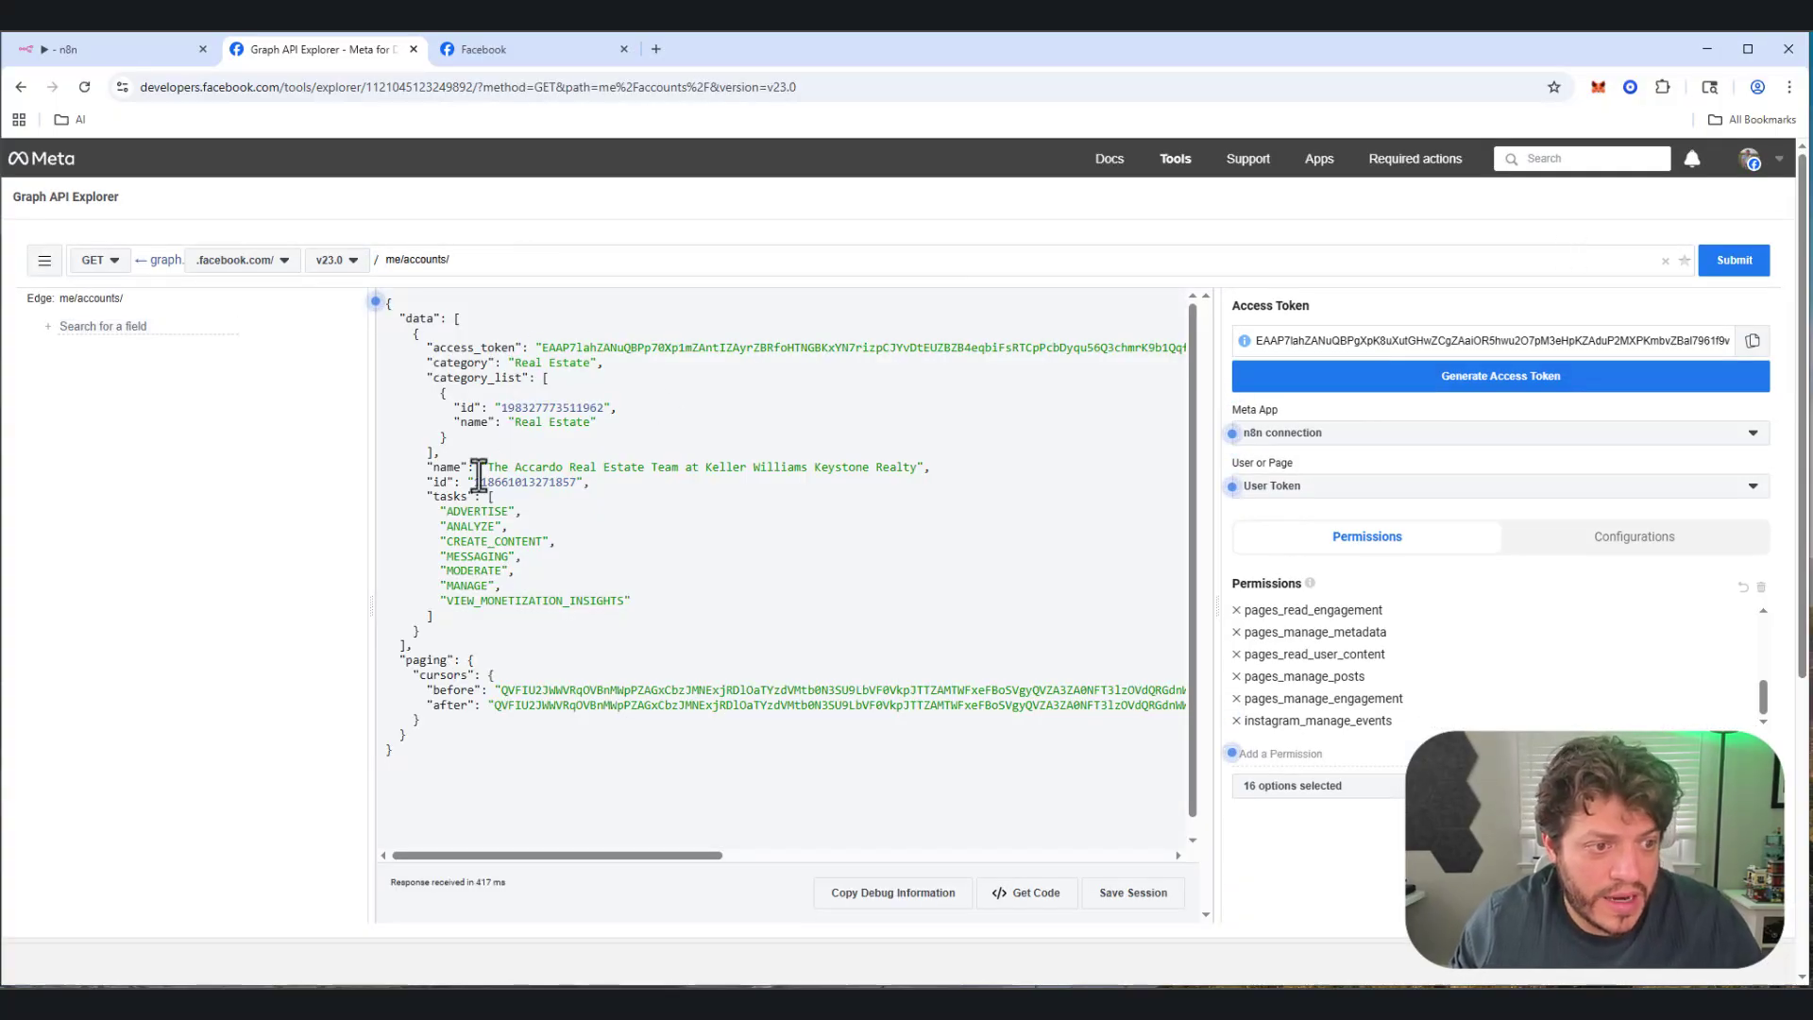
Step: Copy the page ID from the query response into the duplicated n8n node's Node value and set its Edge to photos
drag(472, 484, 577, 487)
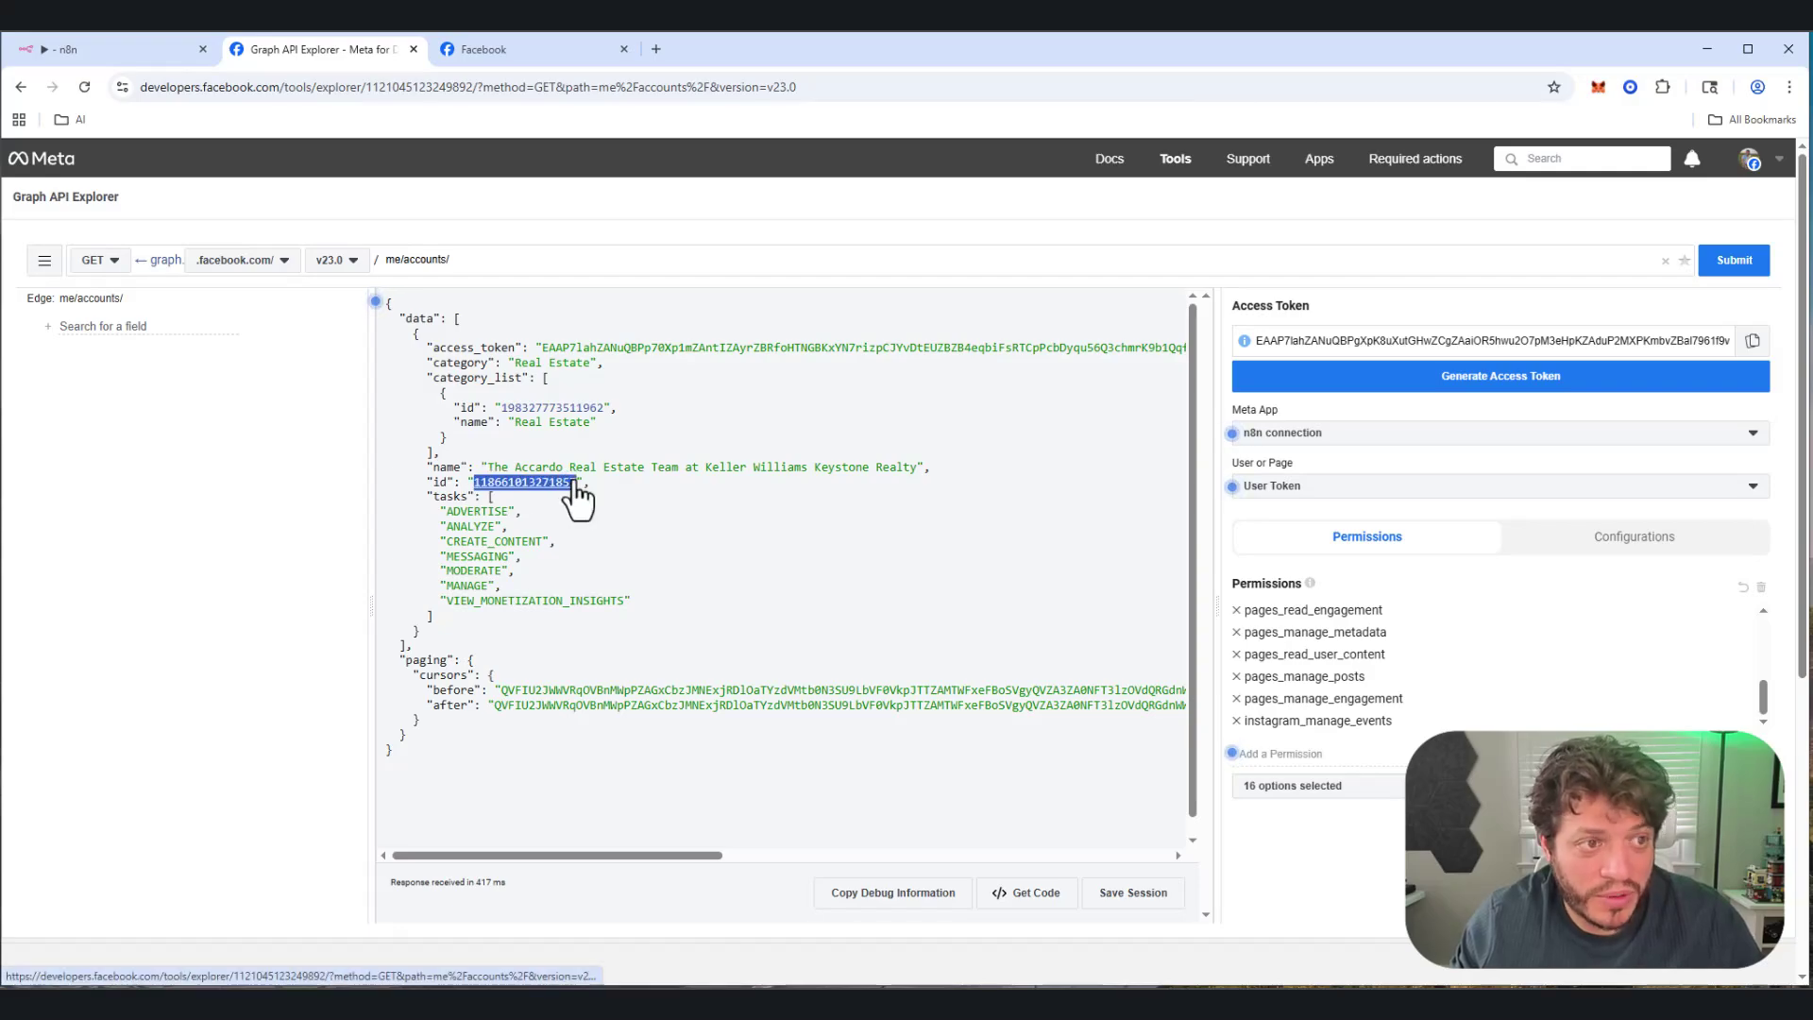
click(141, 52)
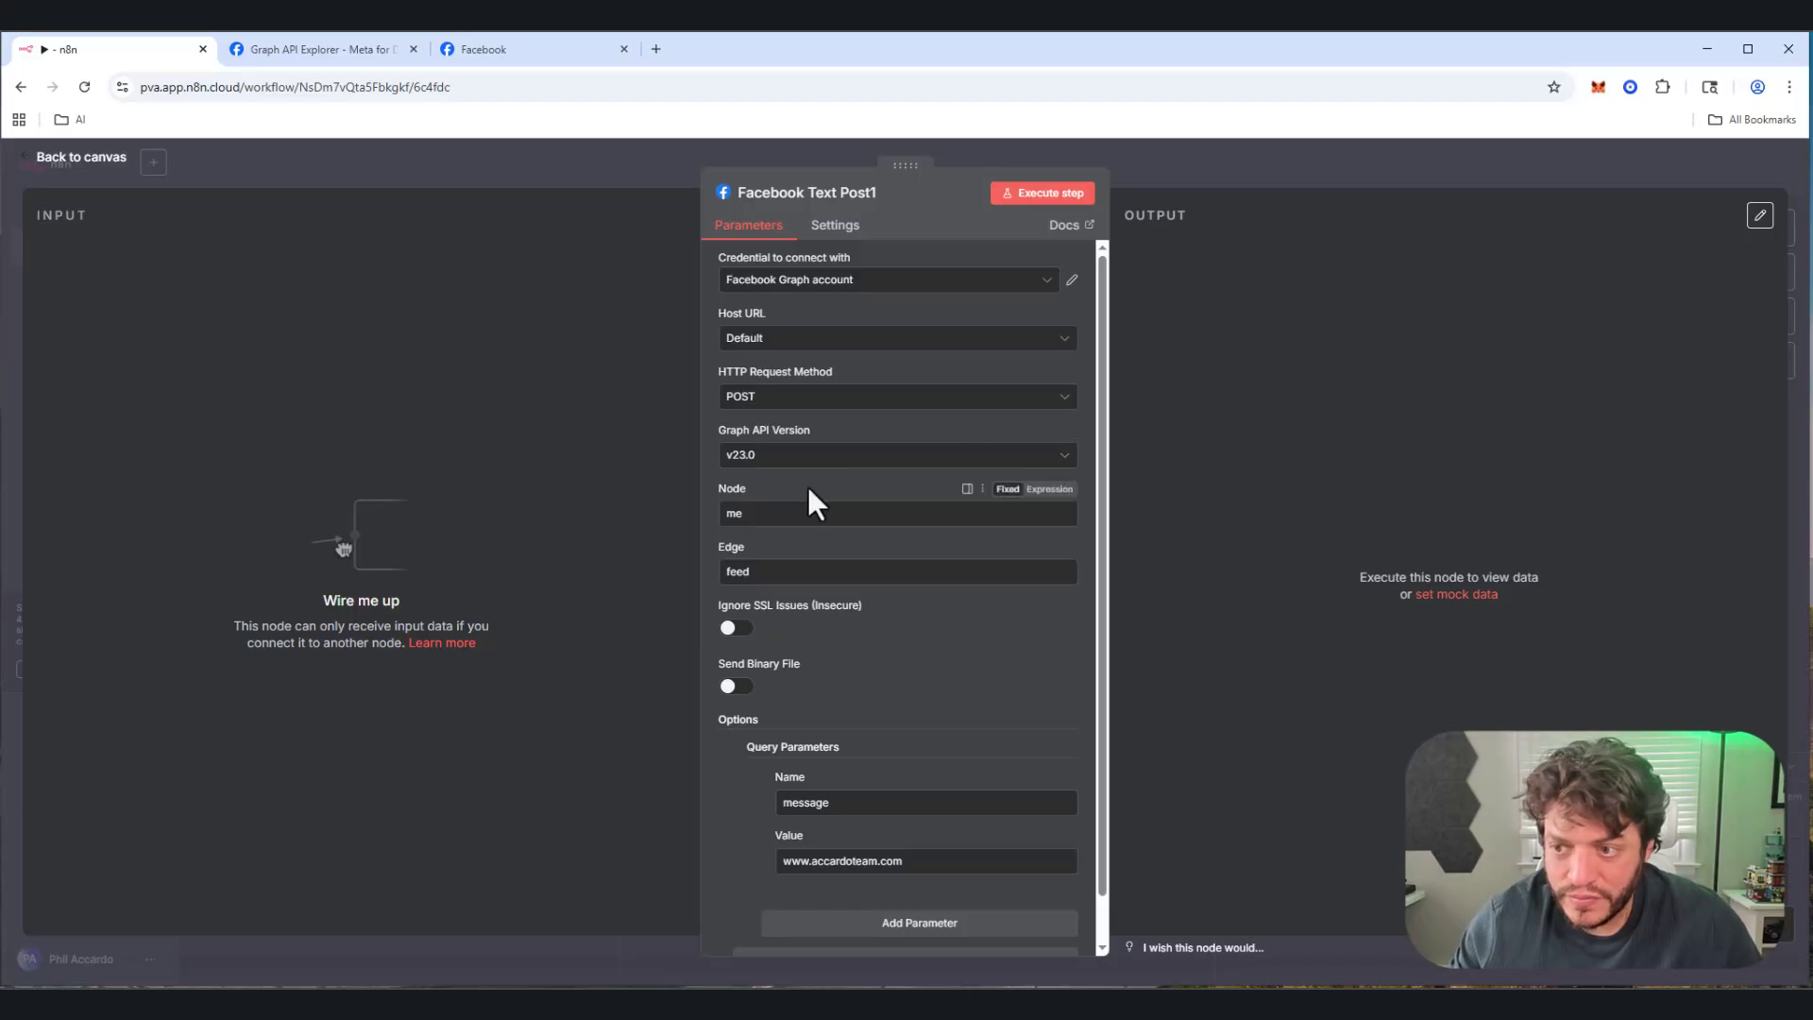
drag(772, 510, 599, 514)
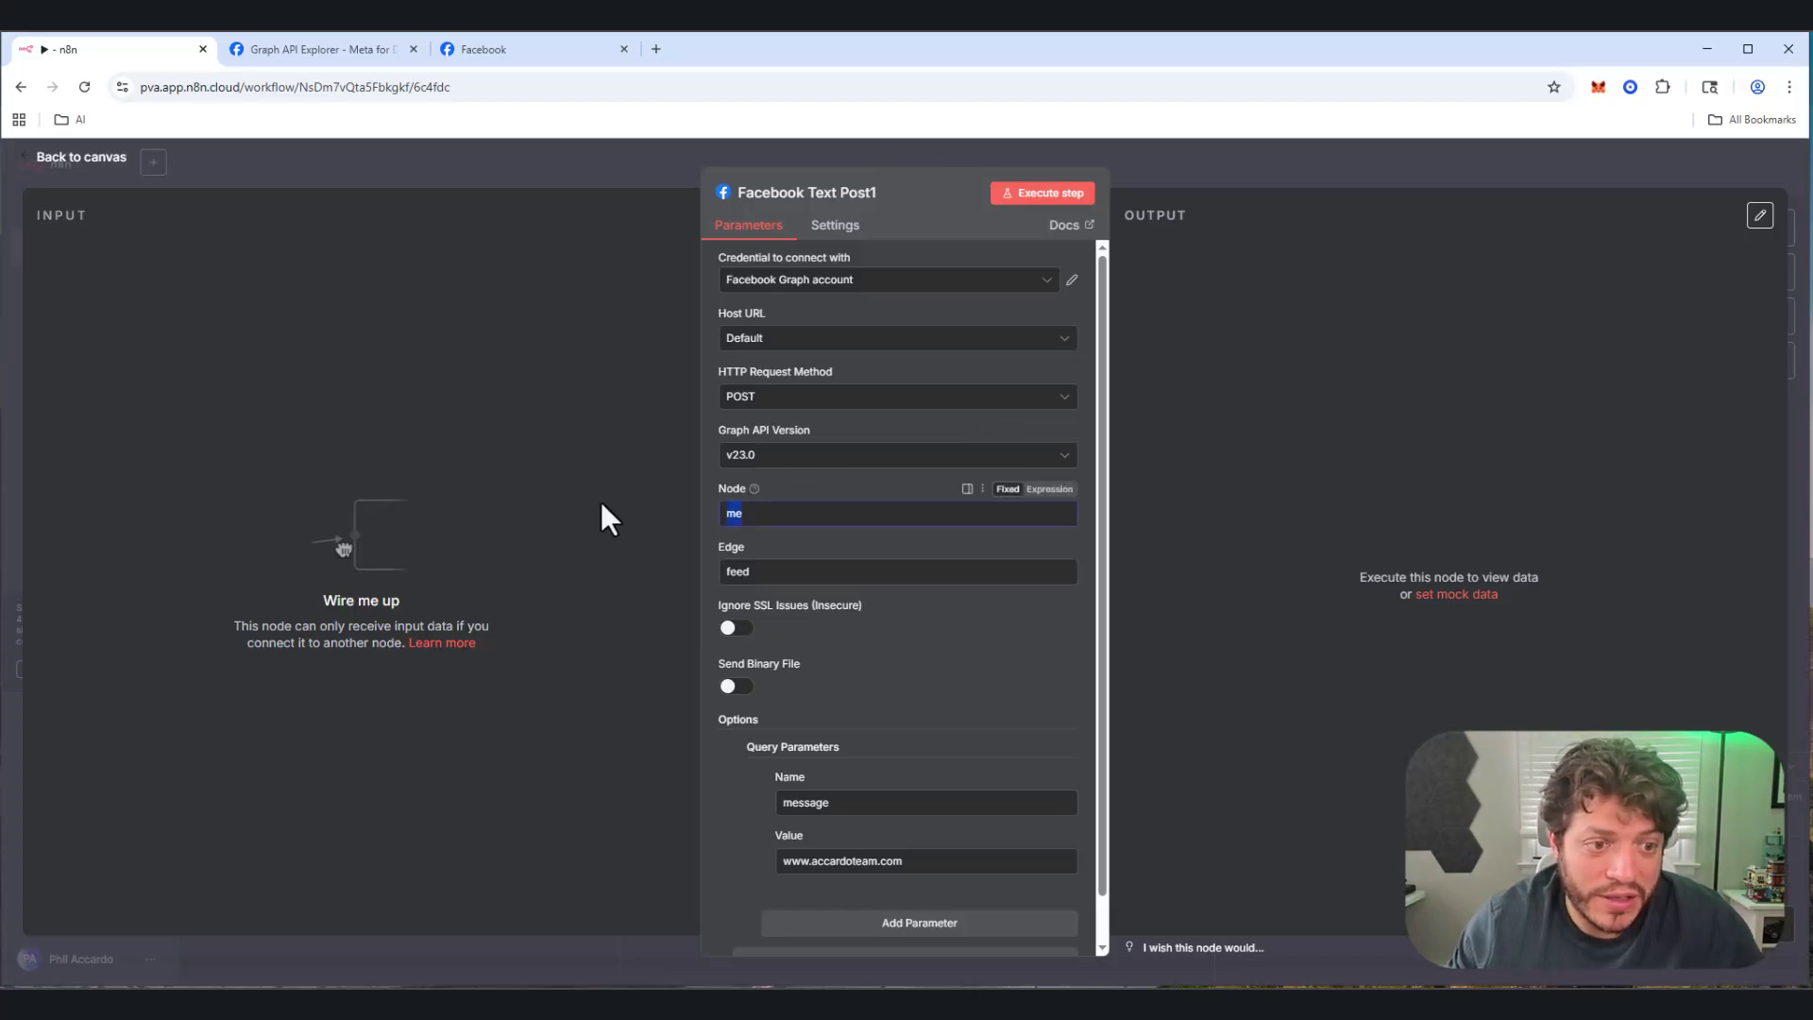
key(ctrl+v)
double_click(821, 571)
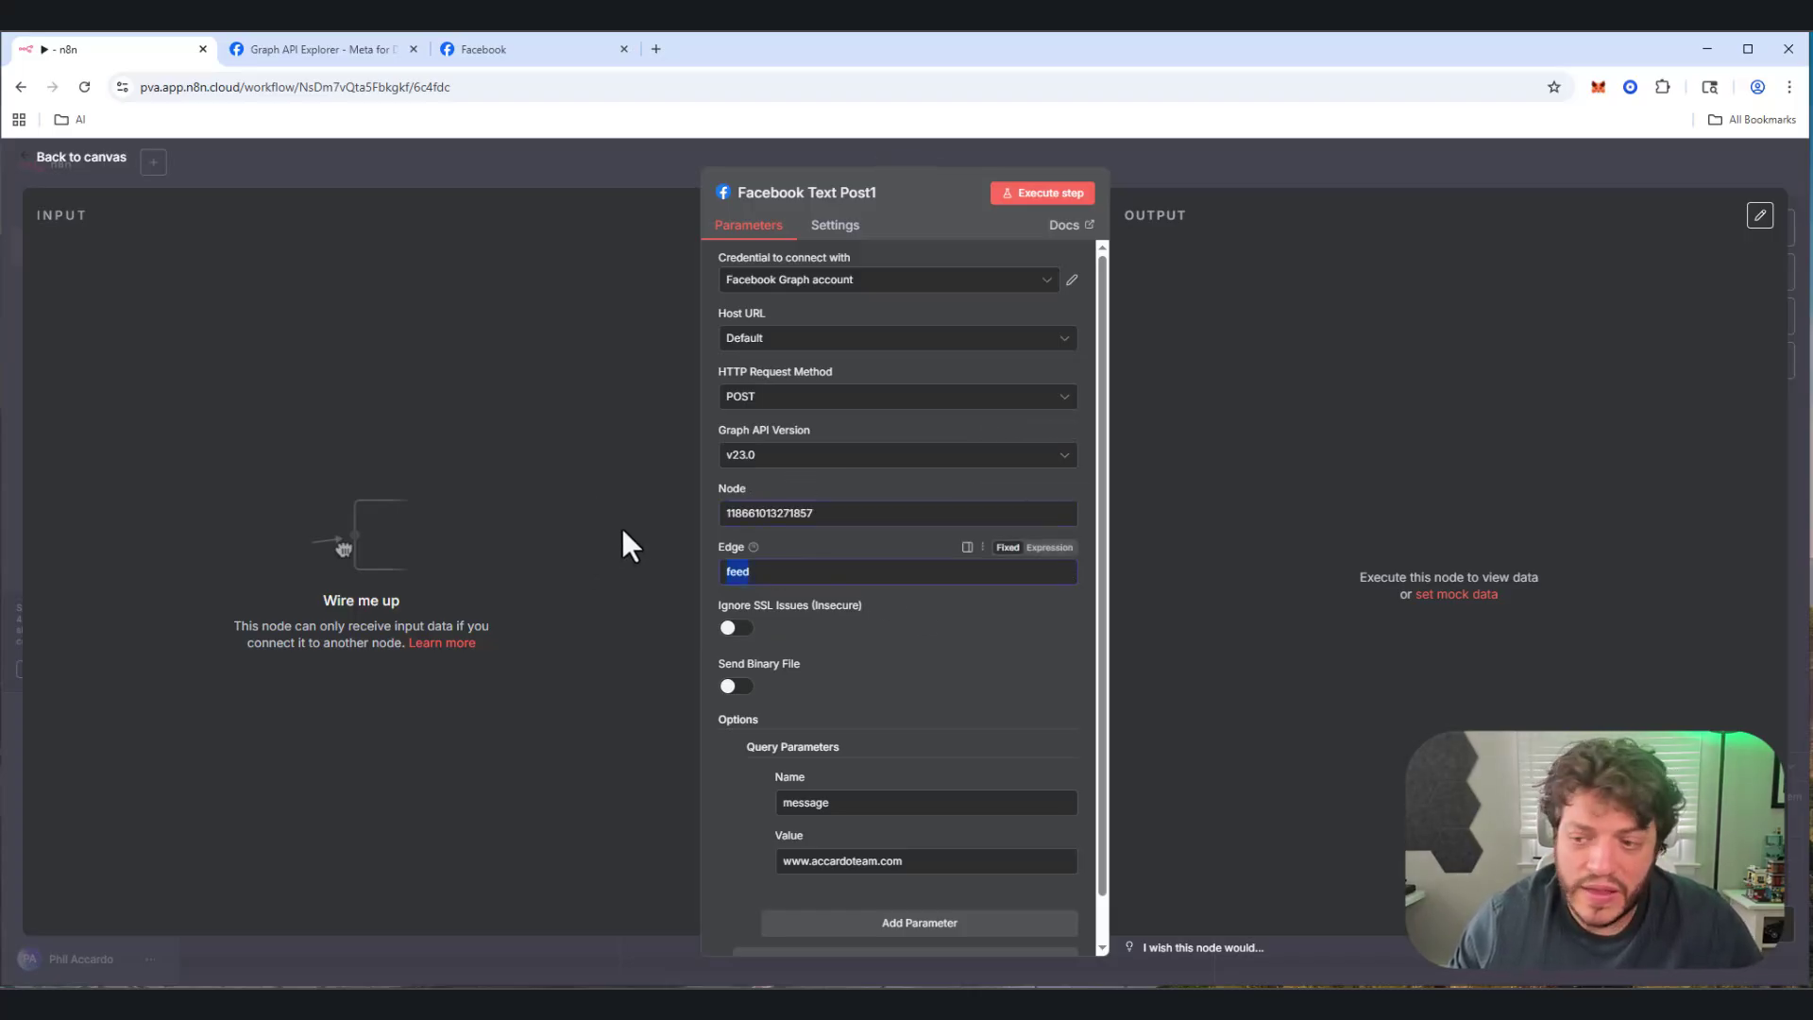
text(photos)
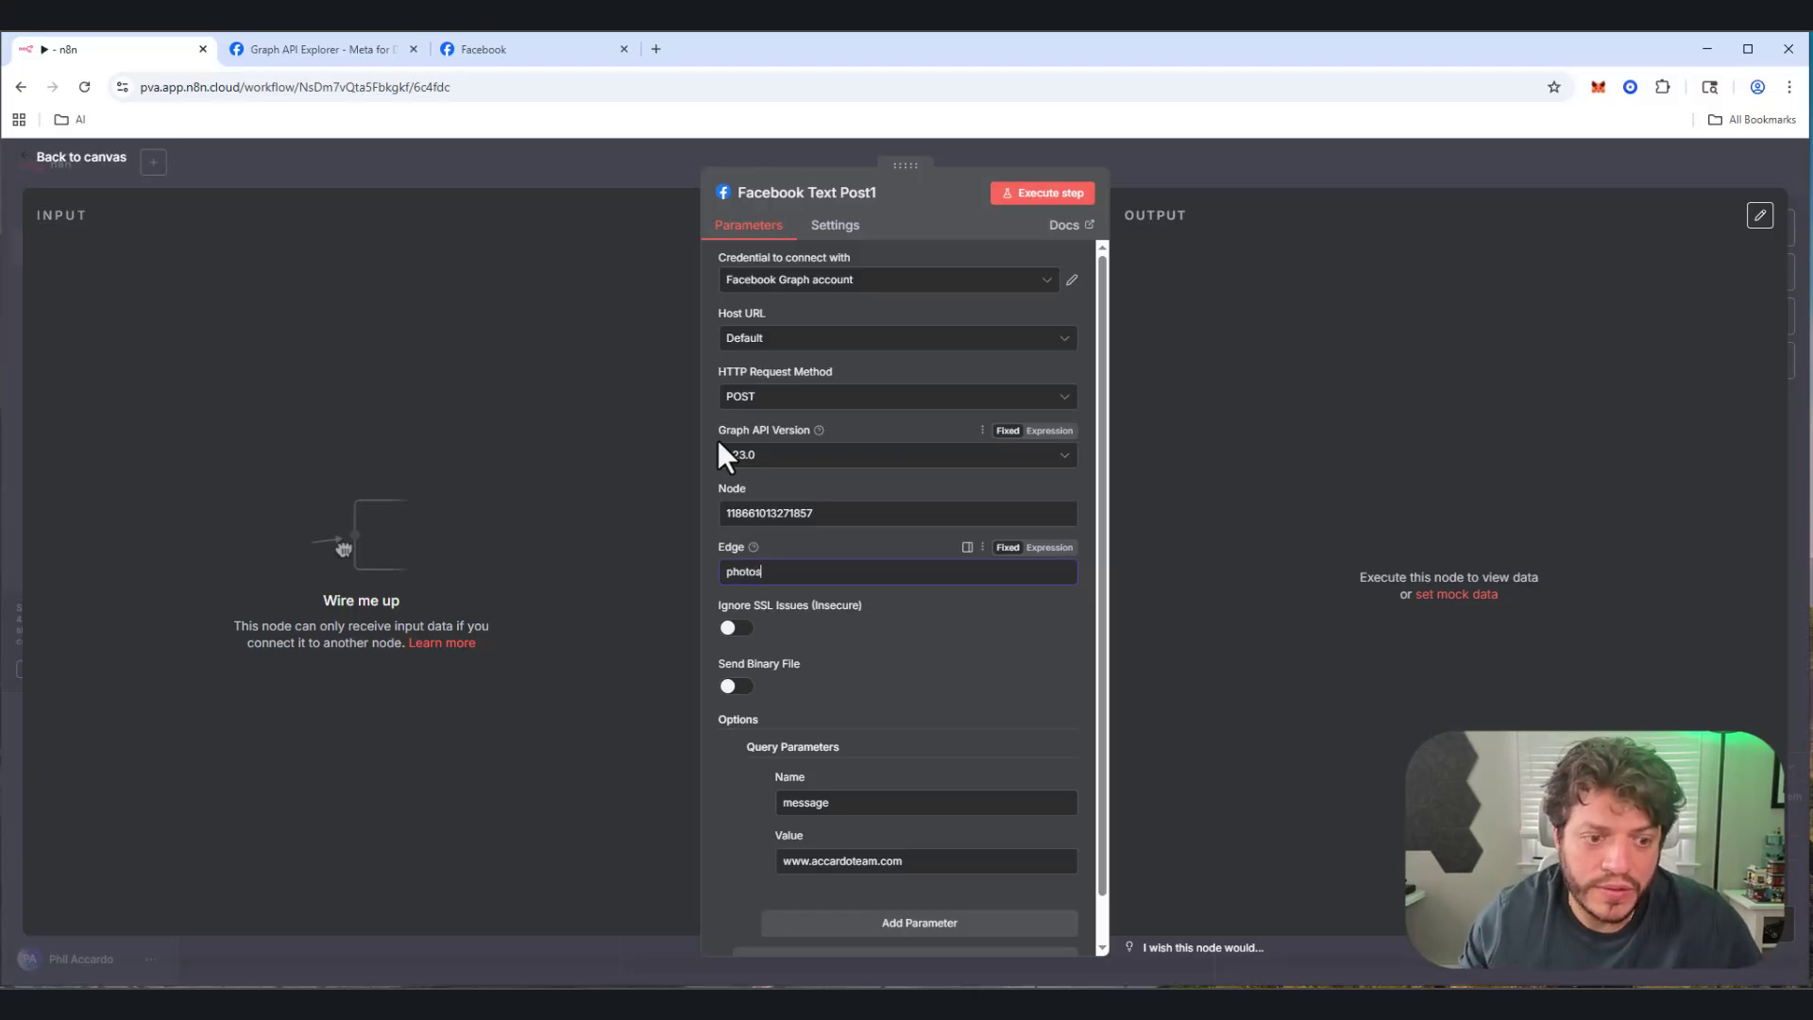
Step: Enable Send Binary File for the duplicated node and set its Input Binary Field to binary
scroll(816, 751, down, 1)
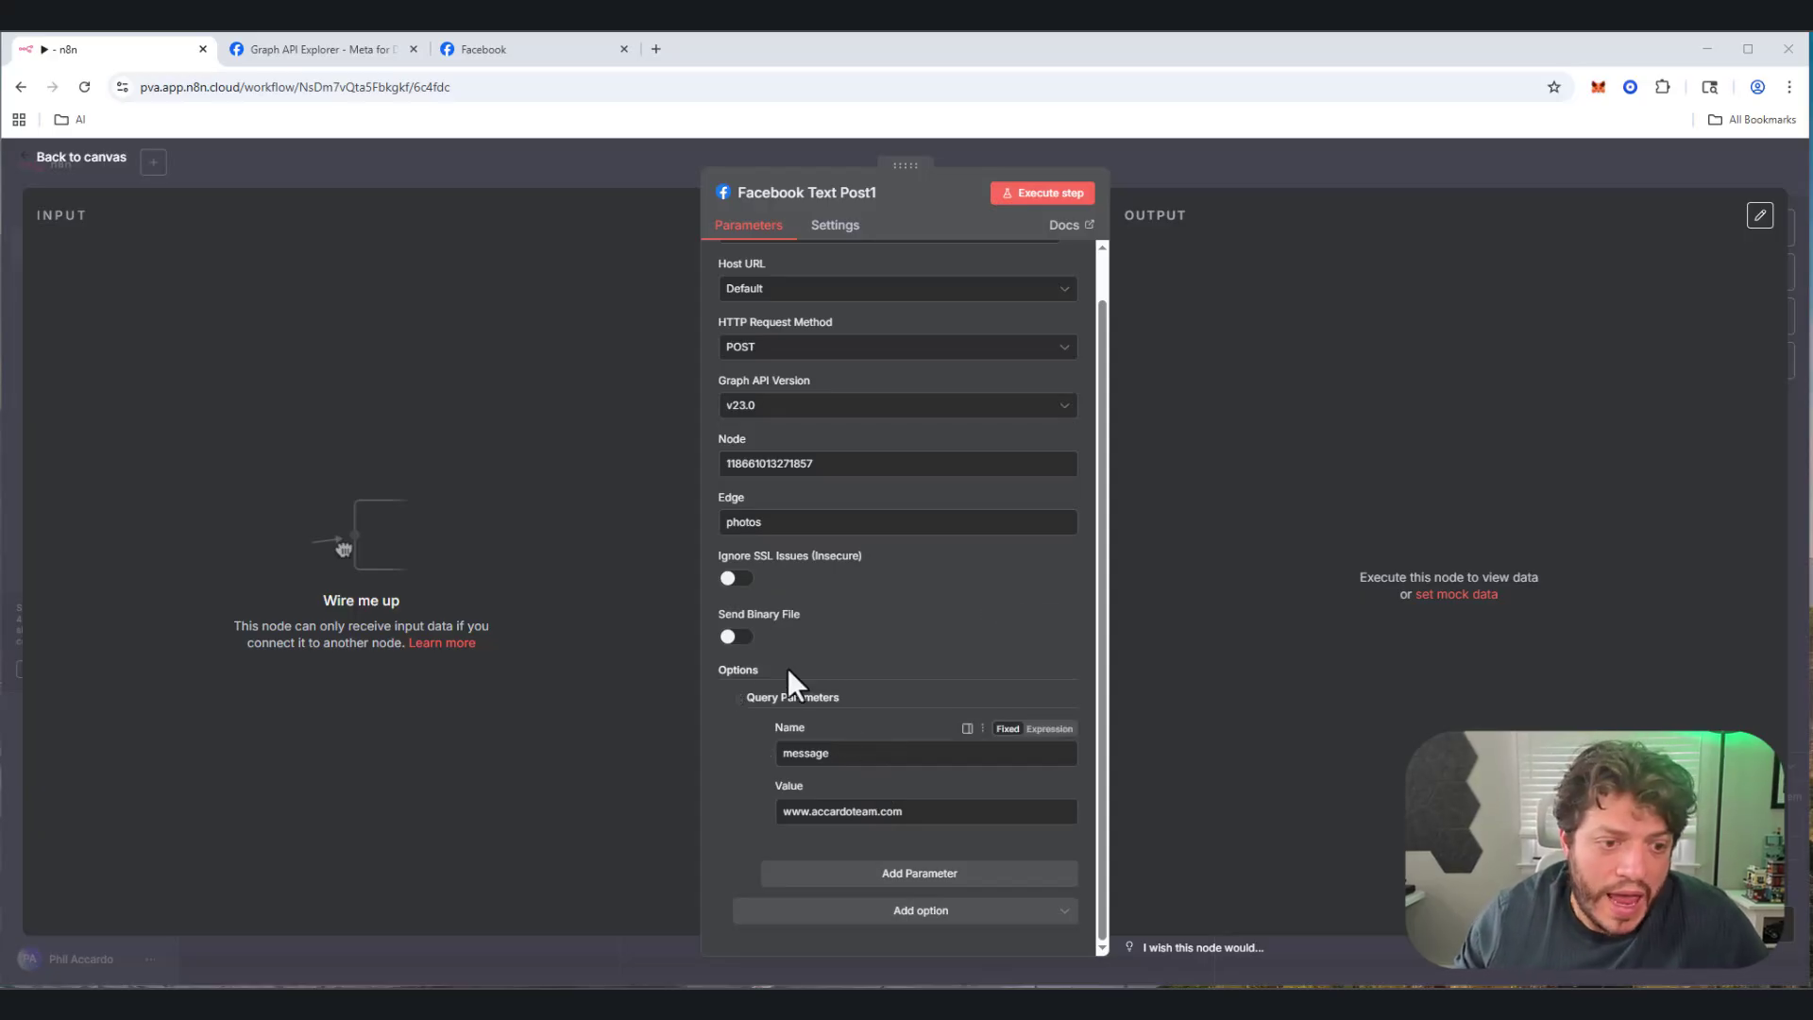
click(736, 637)
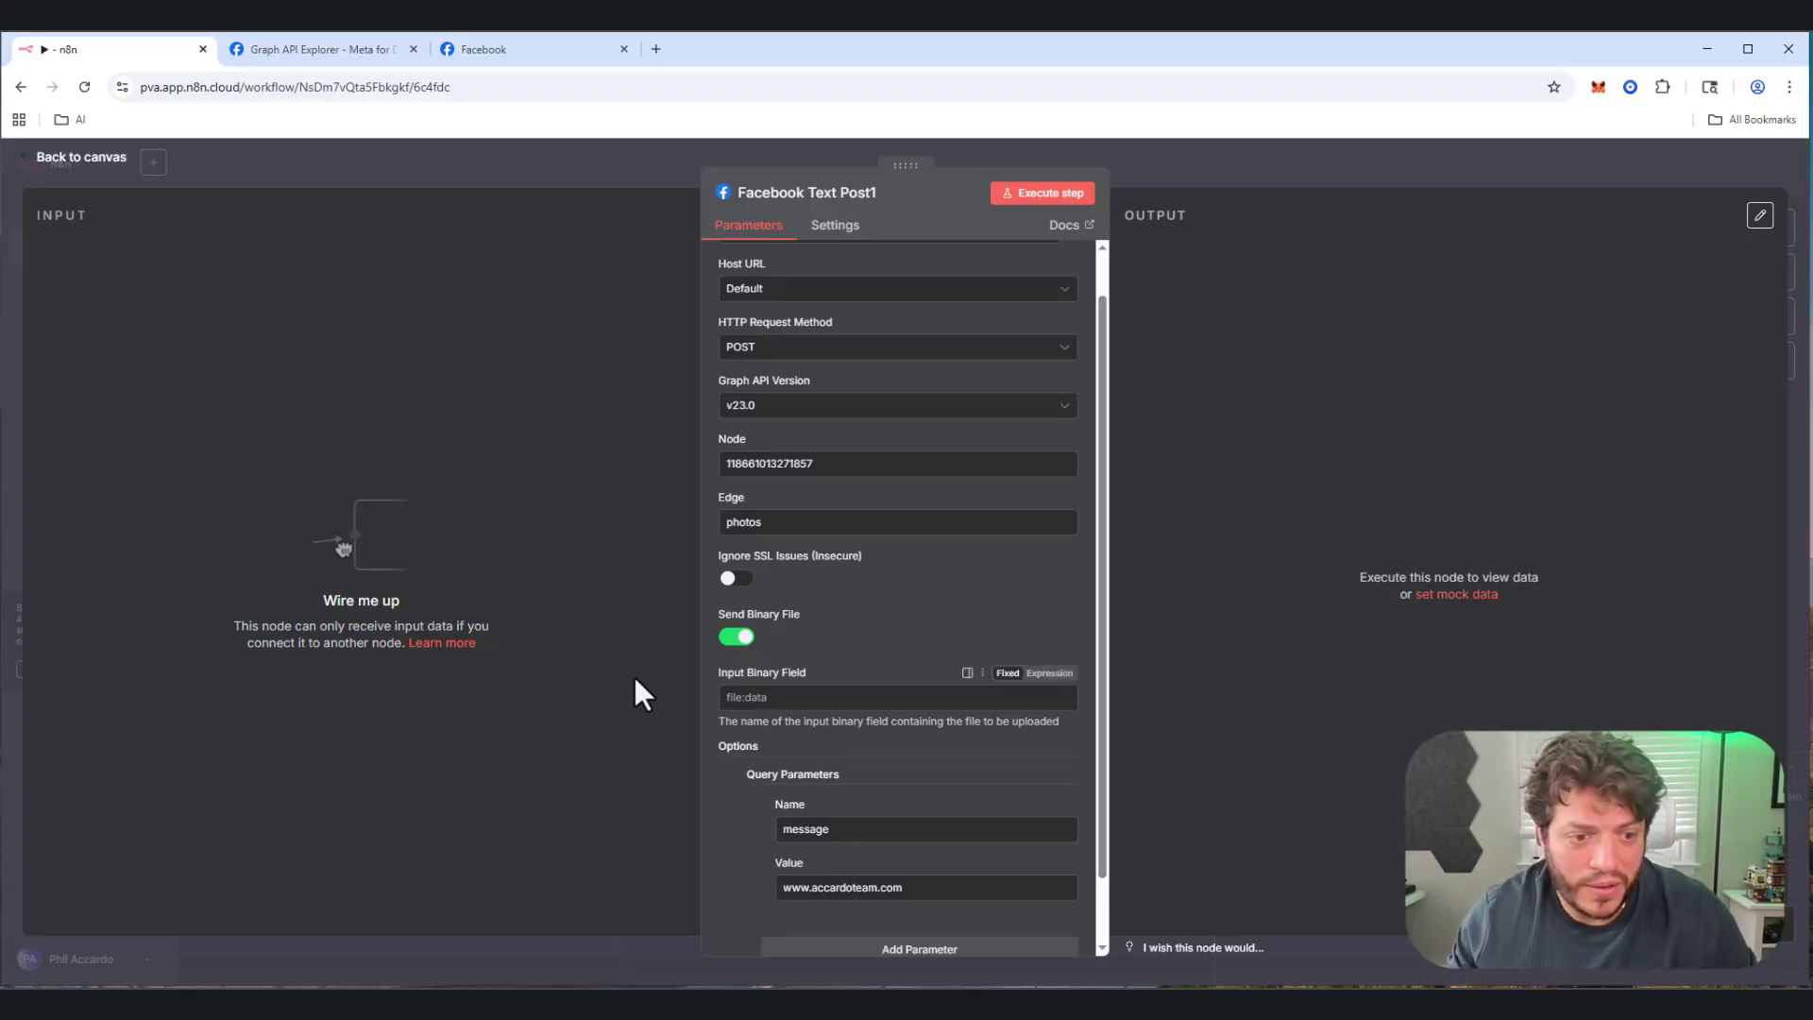
click(742, 696)
text(binary)
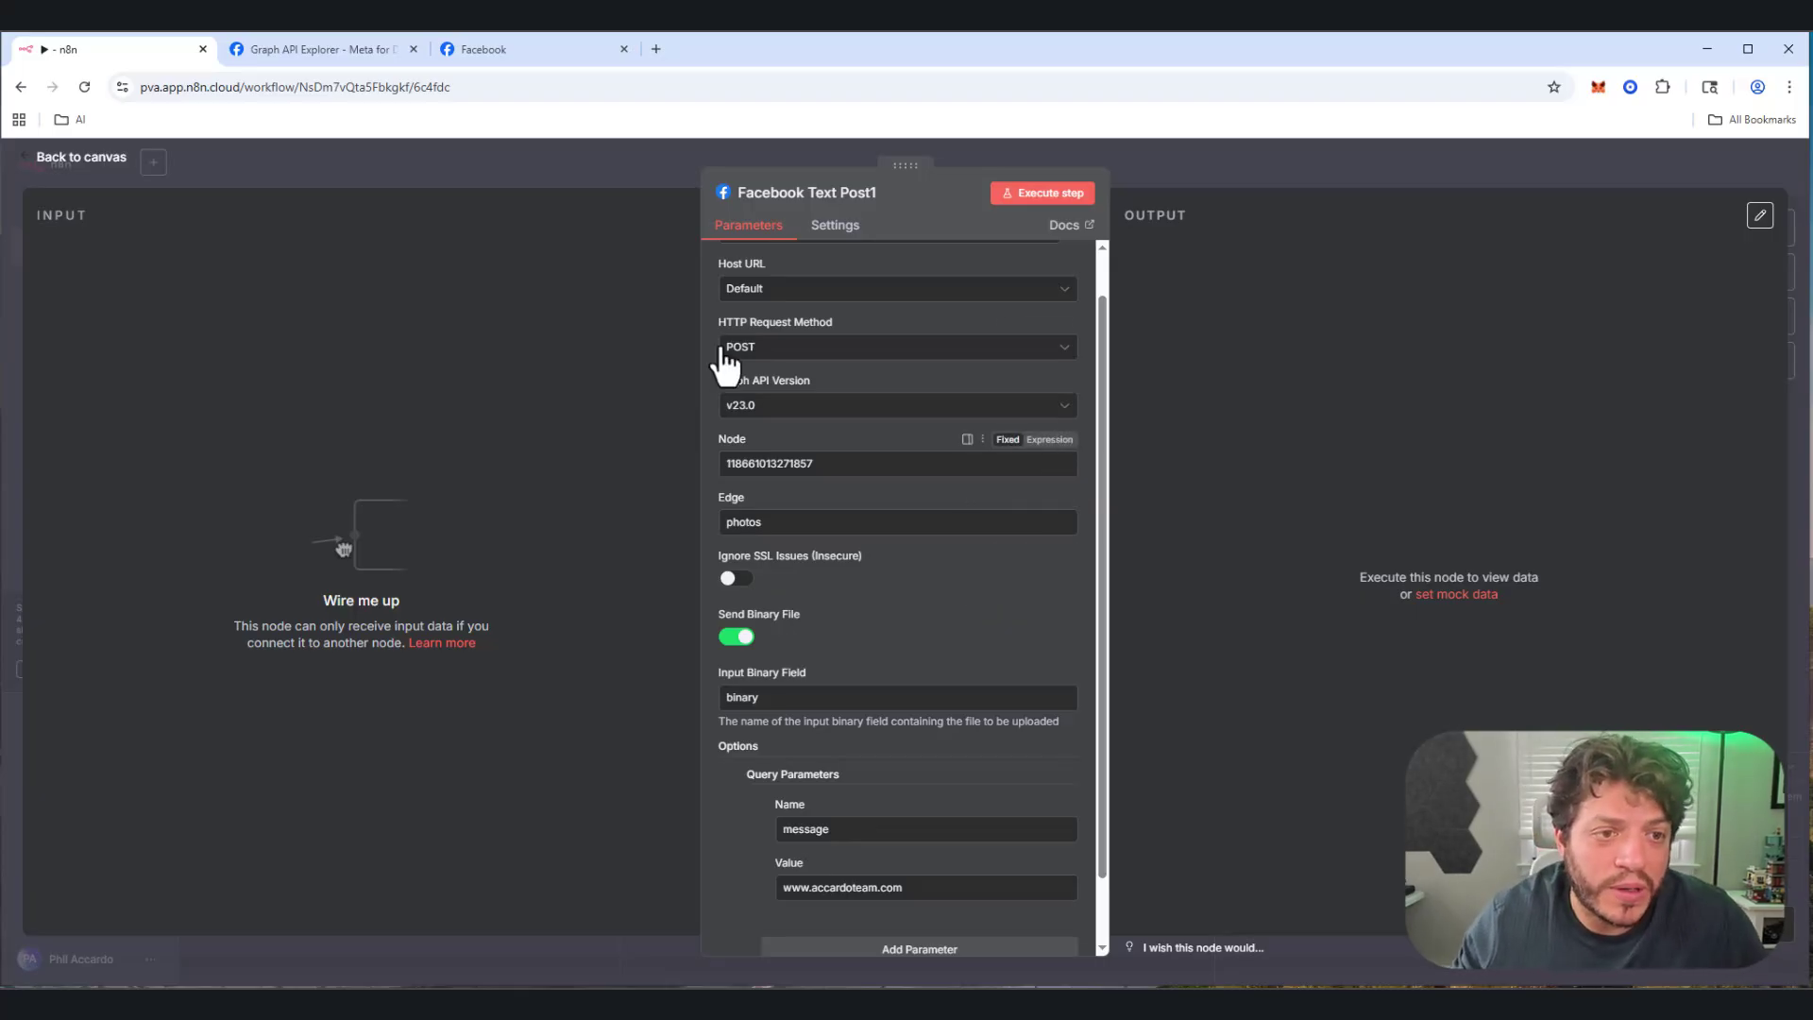
Step: Rename the duplicated node as Facebook Text and Image Post and return to the workflow canvas
click(813, 192)
drag(878, 193, 805, 192)
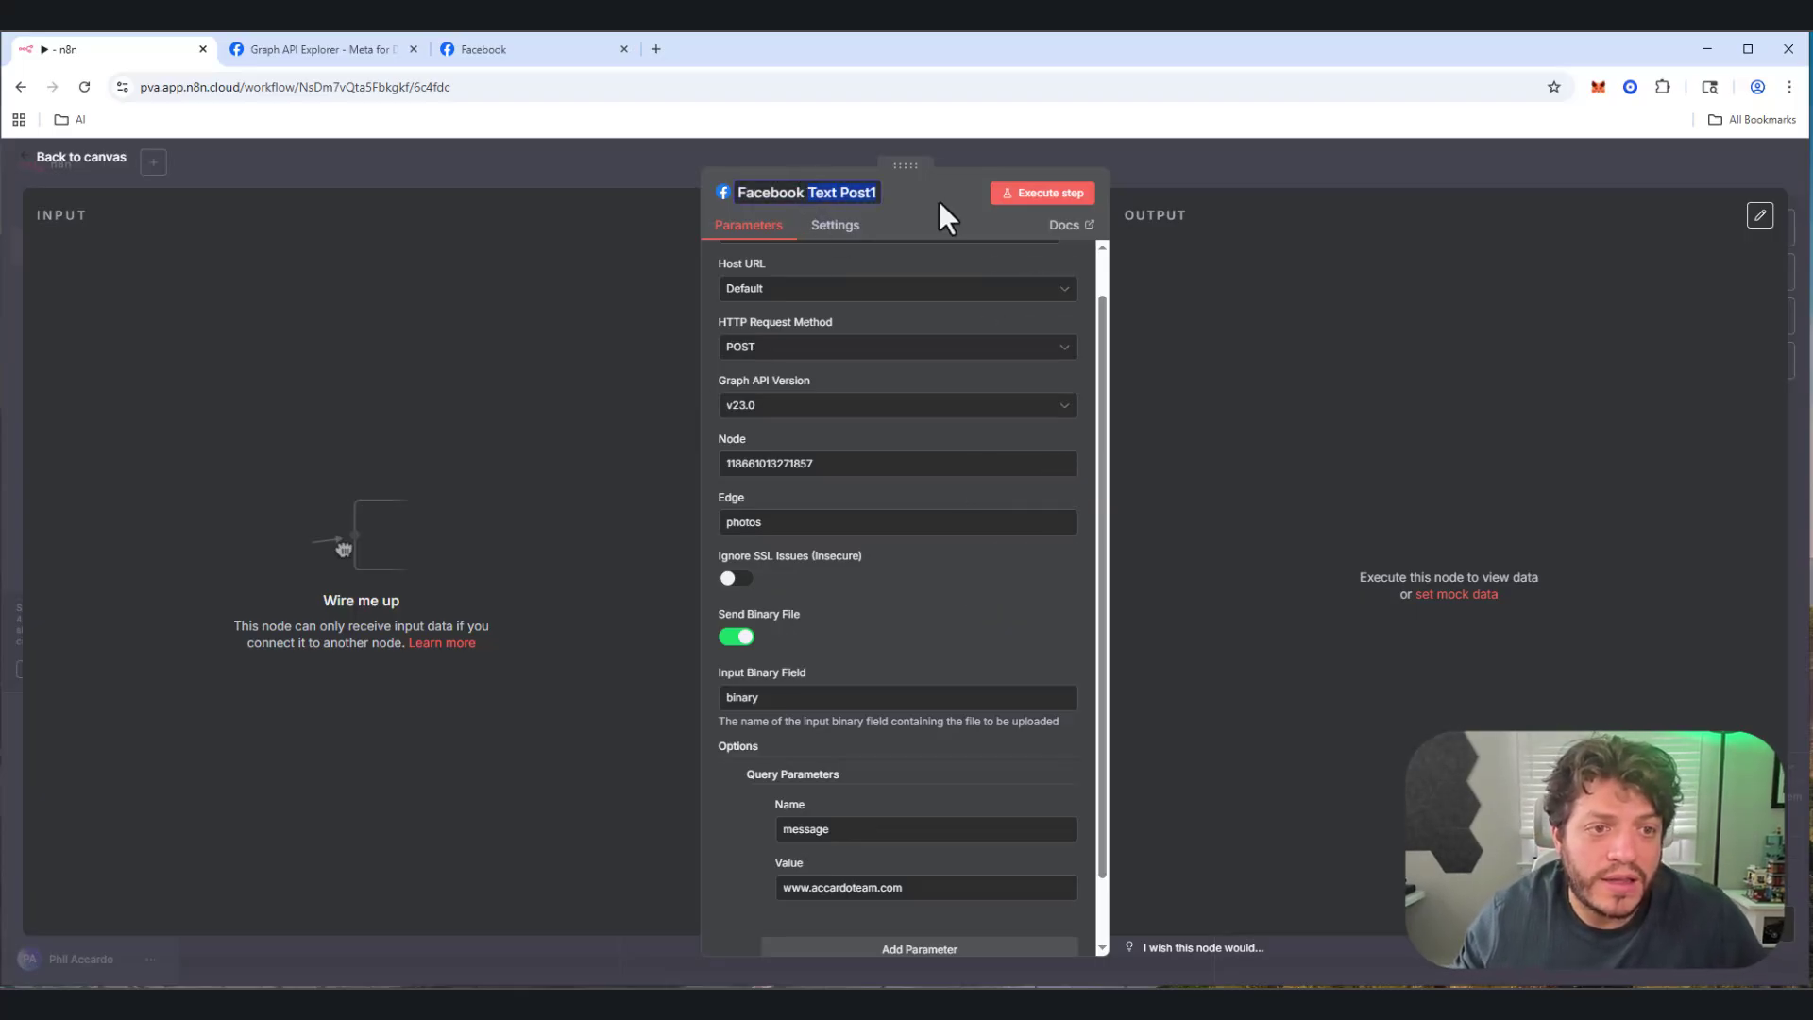
text(Text)
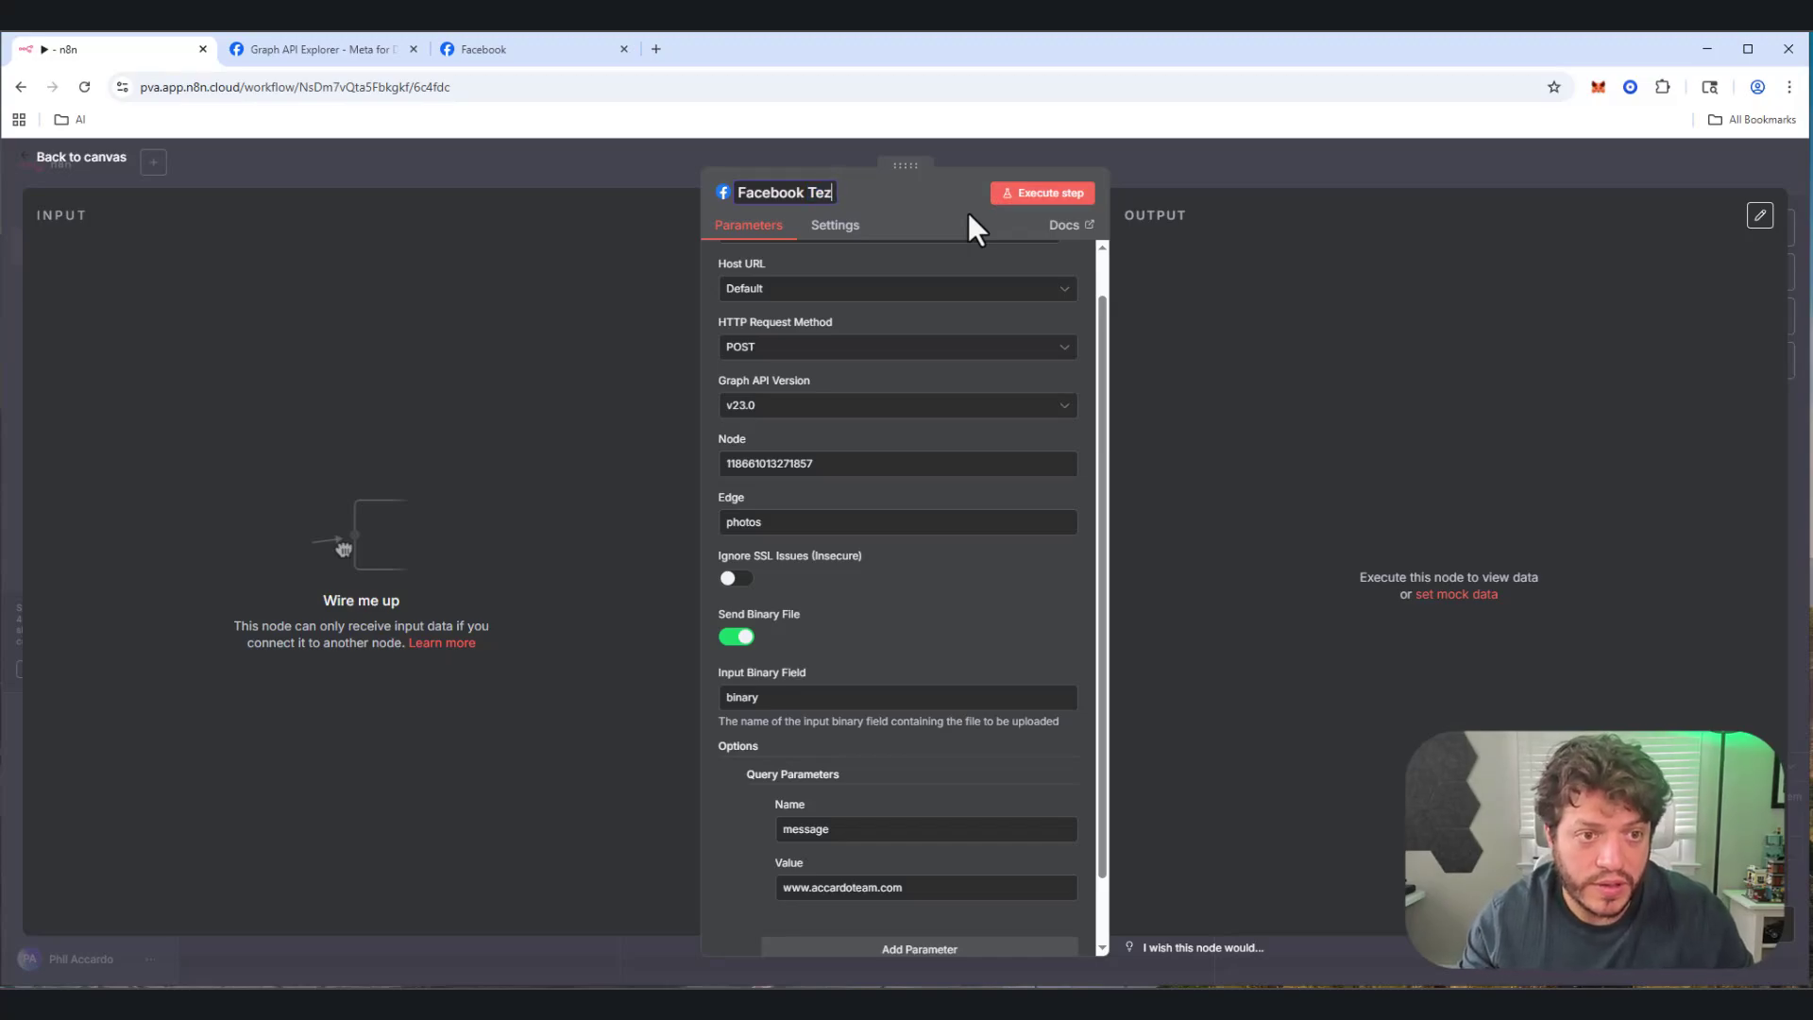
text( and Image)
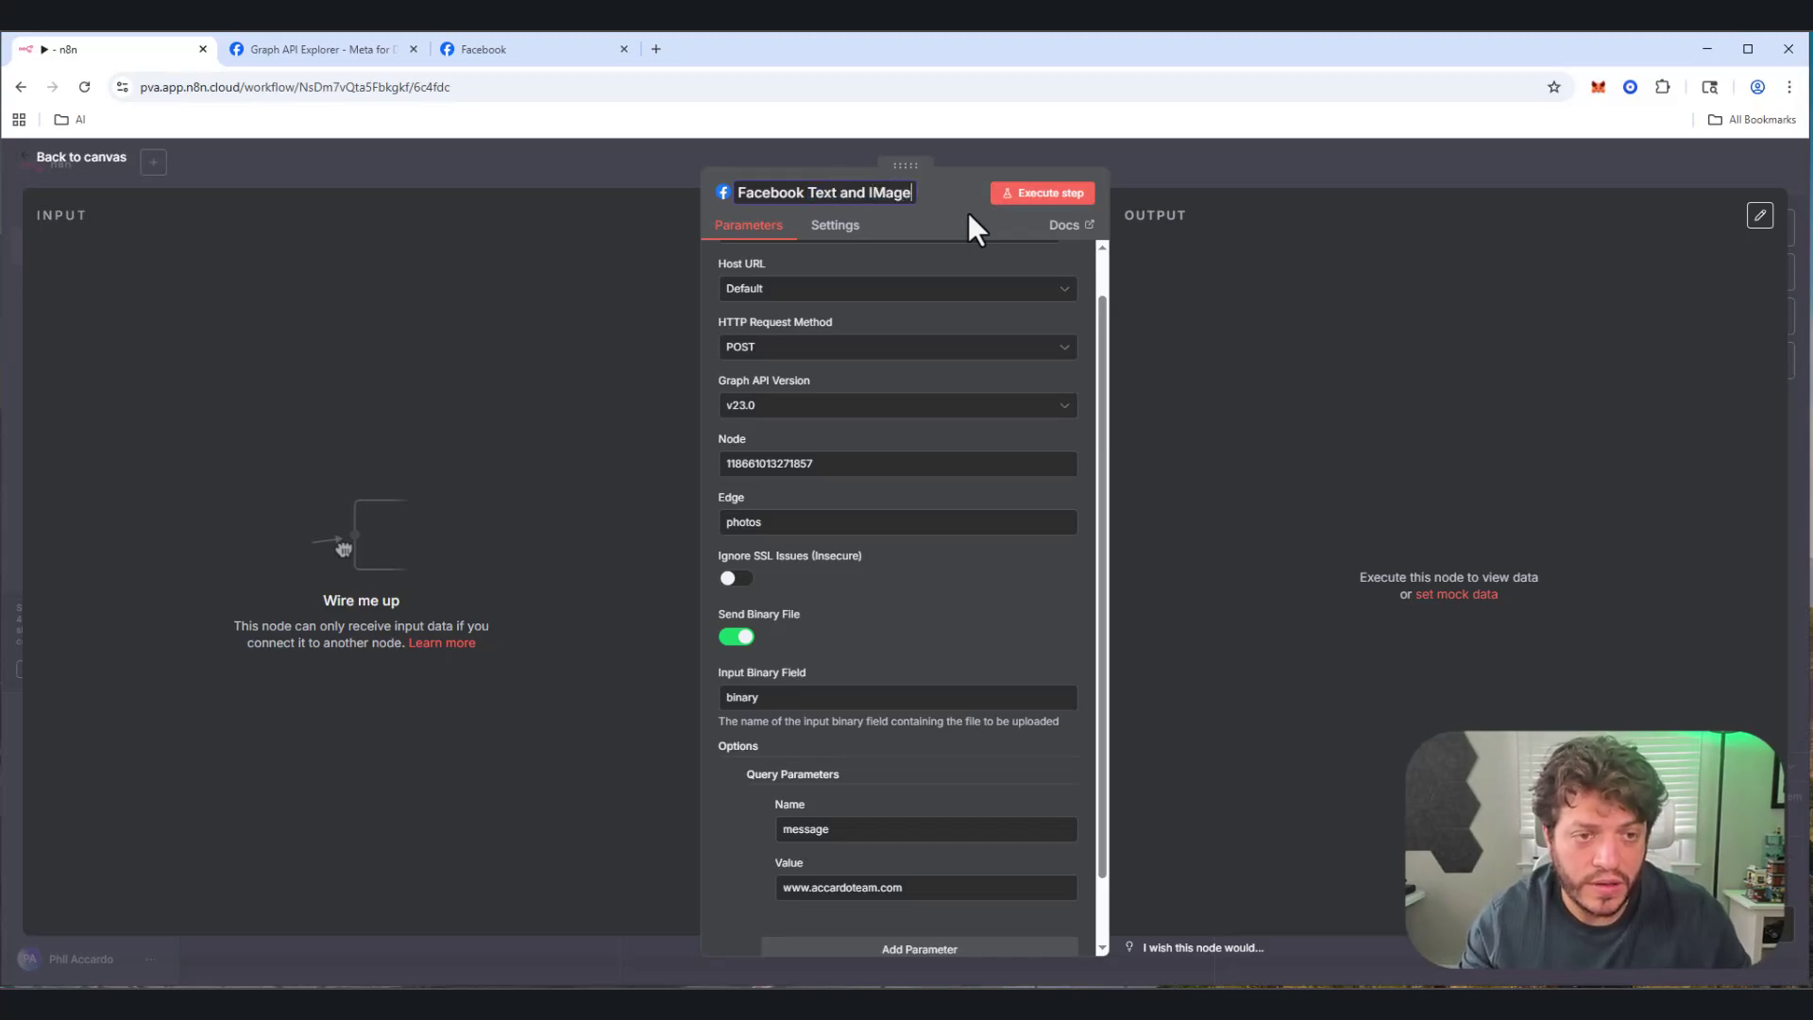
key(BackSpace)
key(BackSpace)
key(BackSpace)
key(BackSpace)
text(mage)
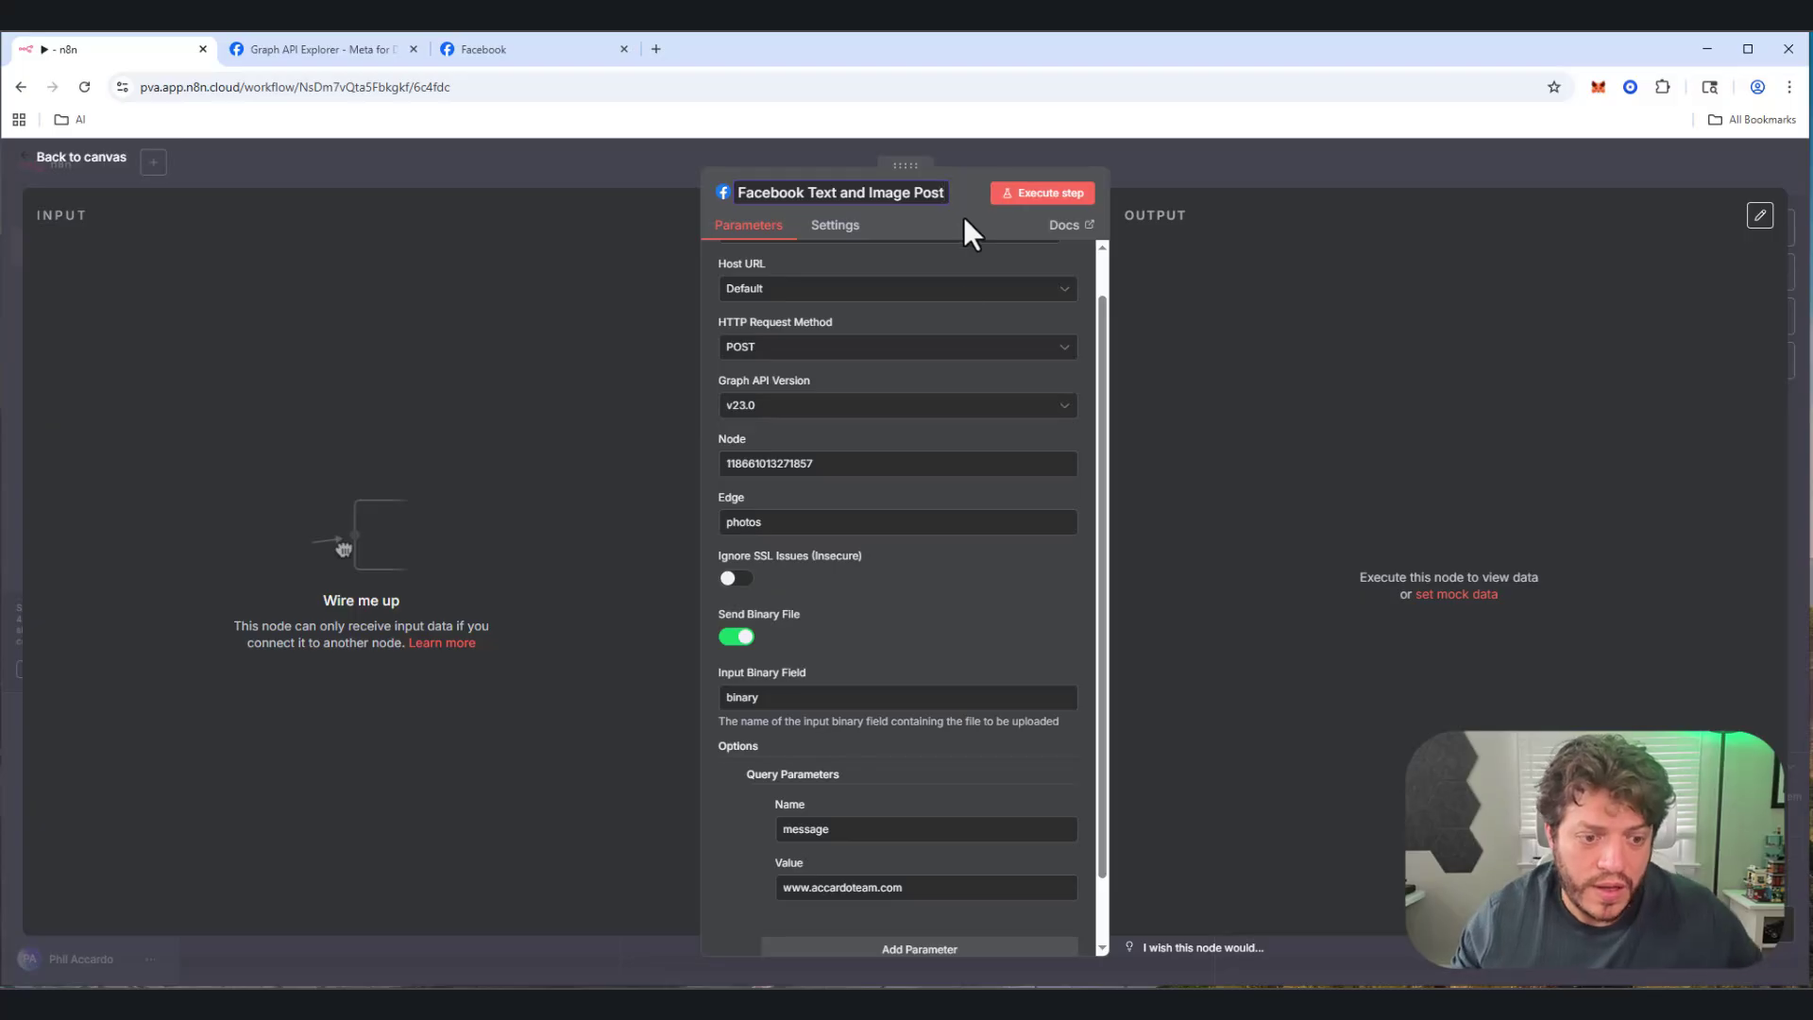
click(971, 217)
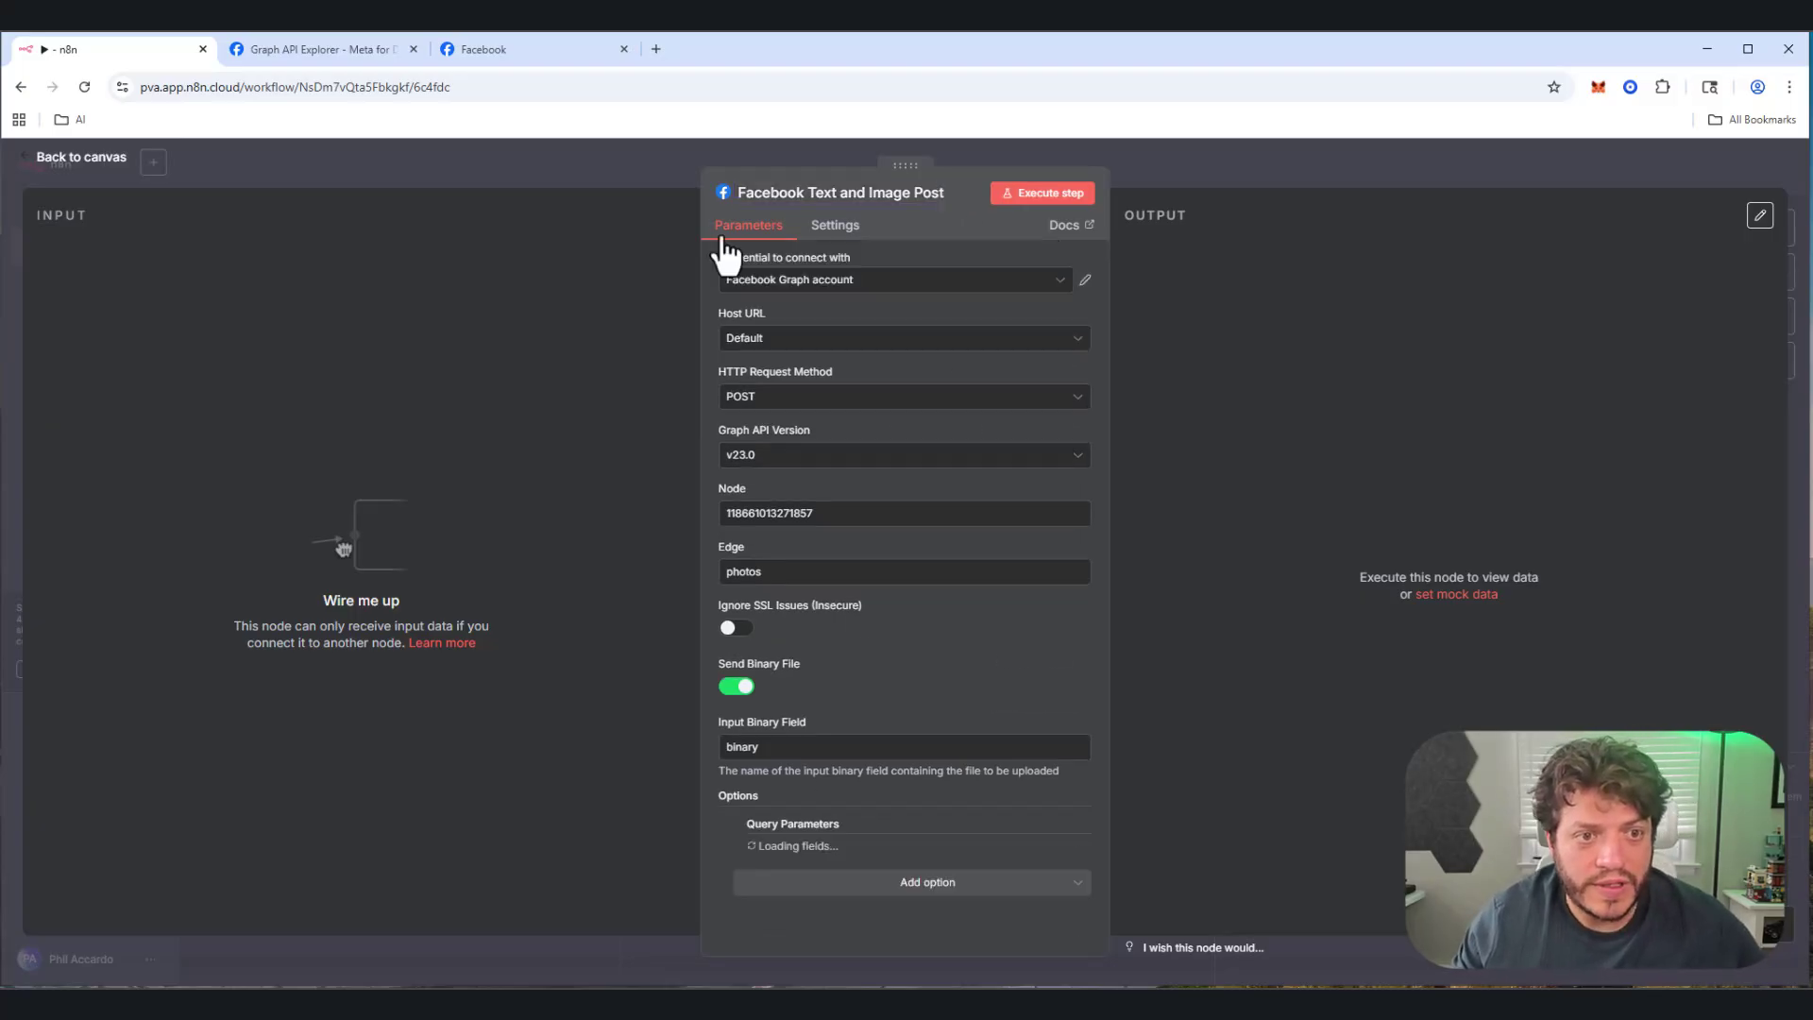
click(59, 161)
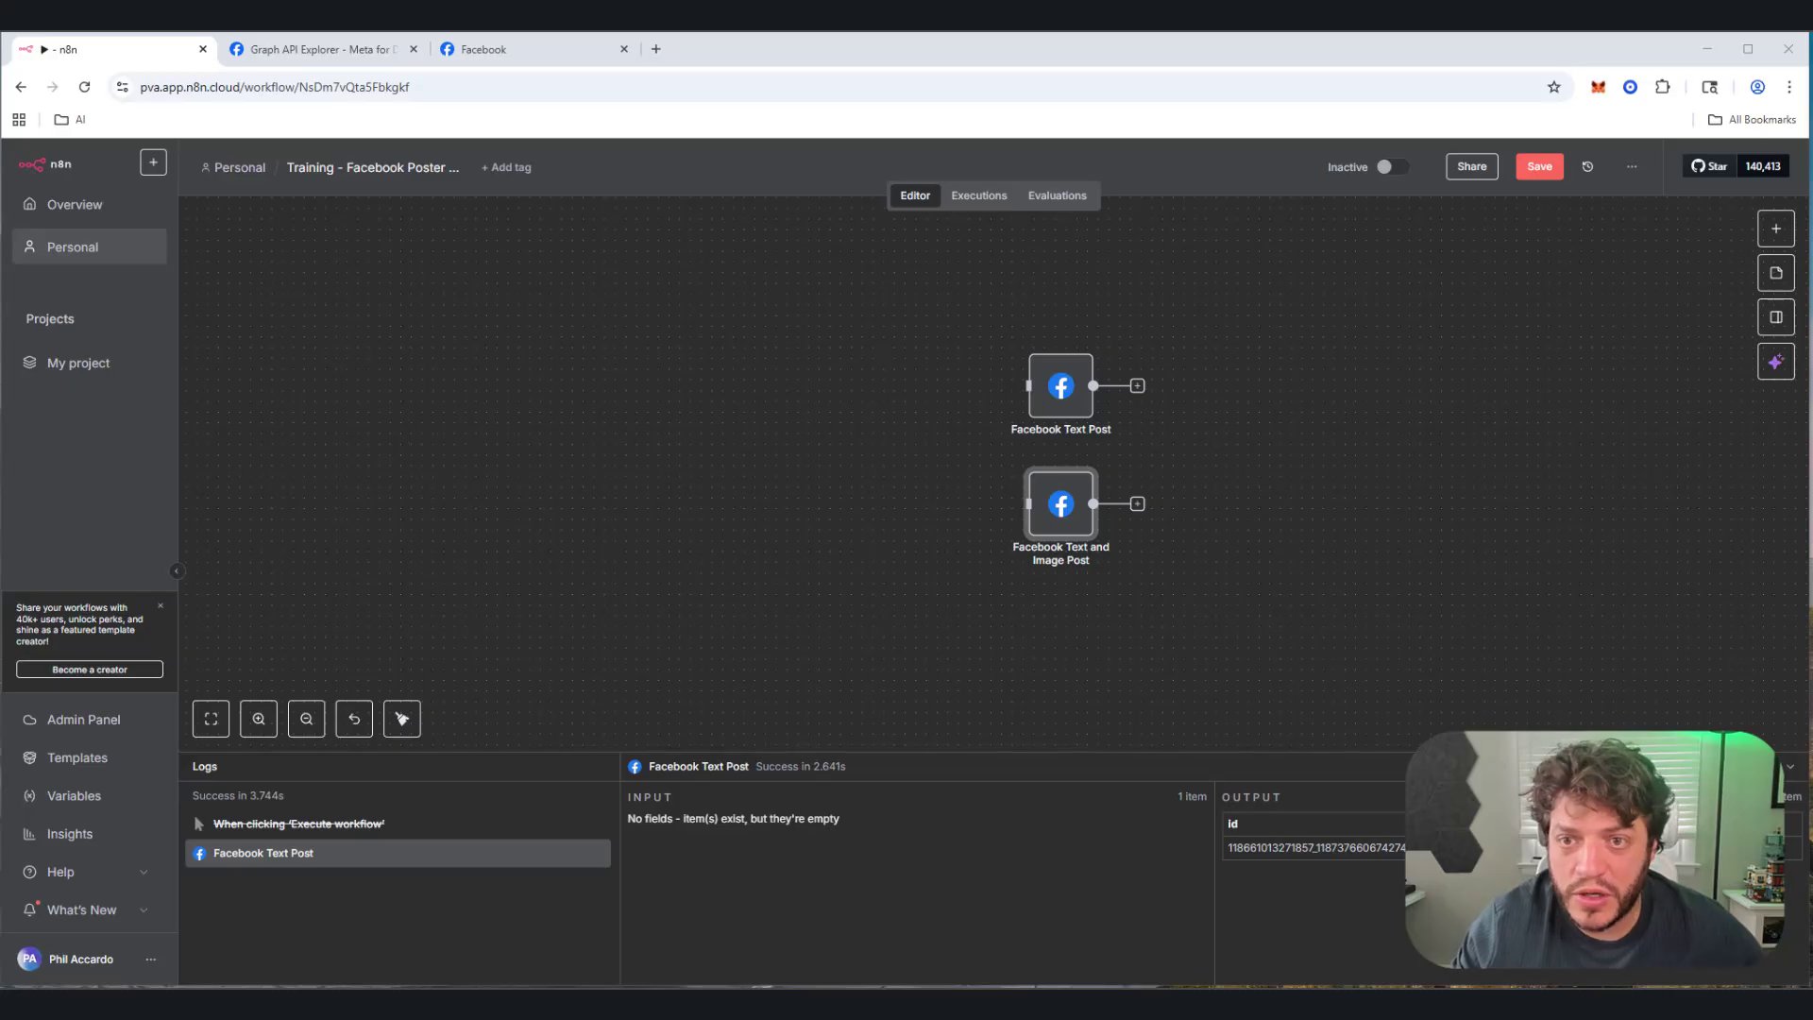
Step: Bring in the Social Media Poster Agent workflow and examine the message expression of its Post Text to FB node
drag(1511, 158, 864, 72)
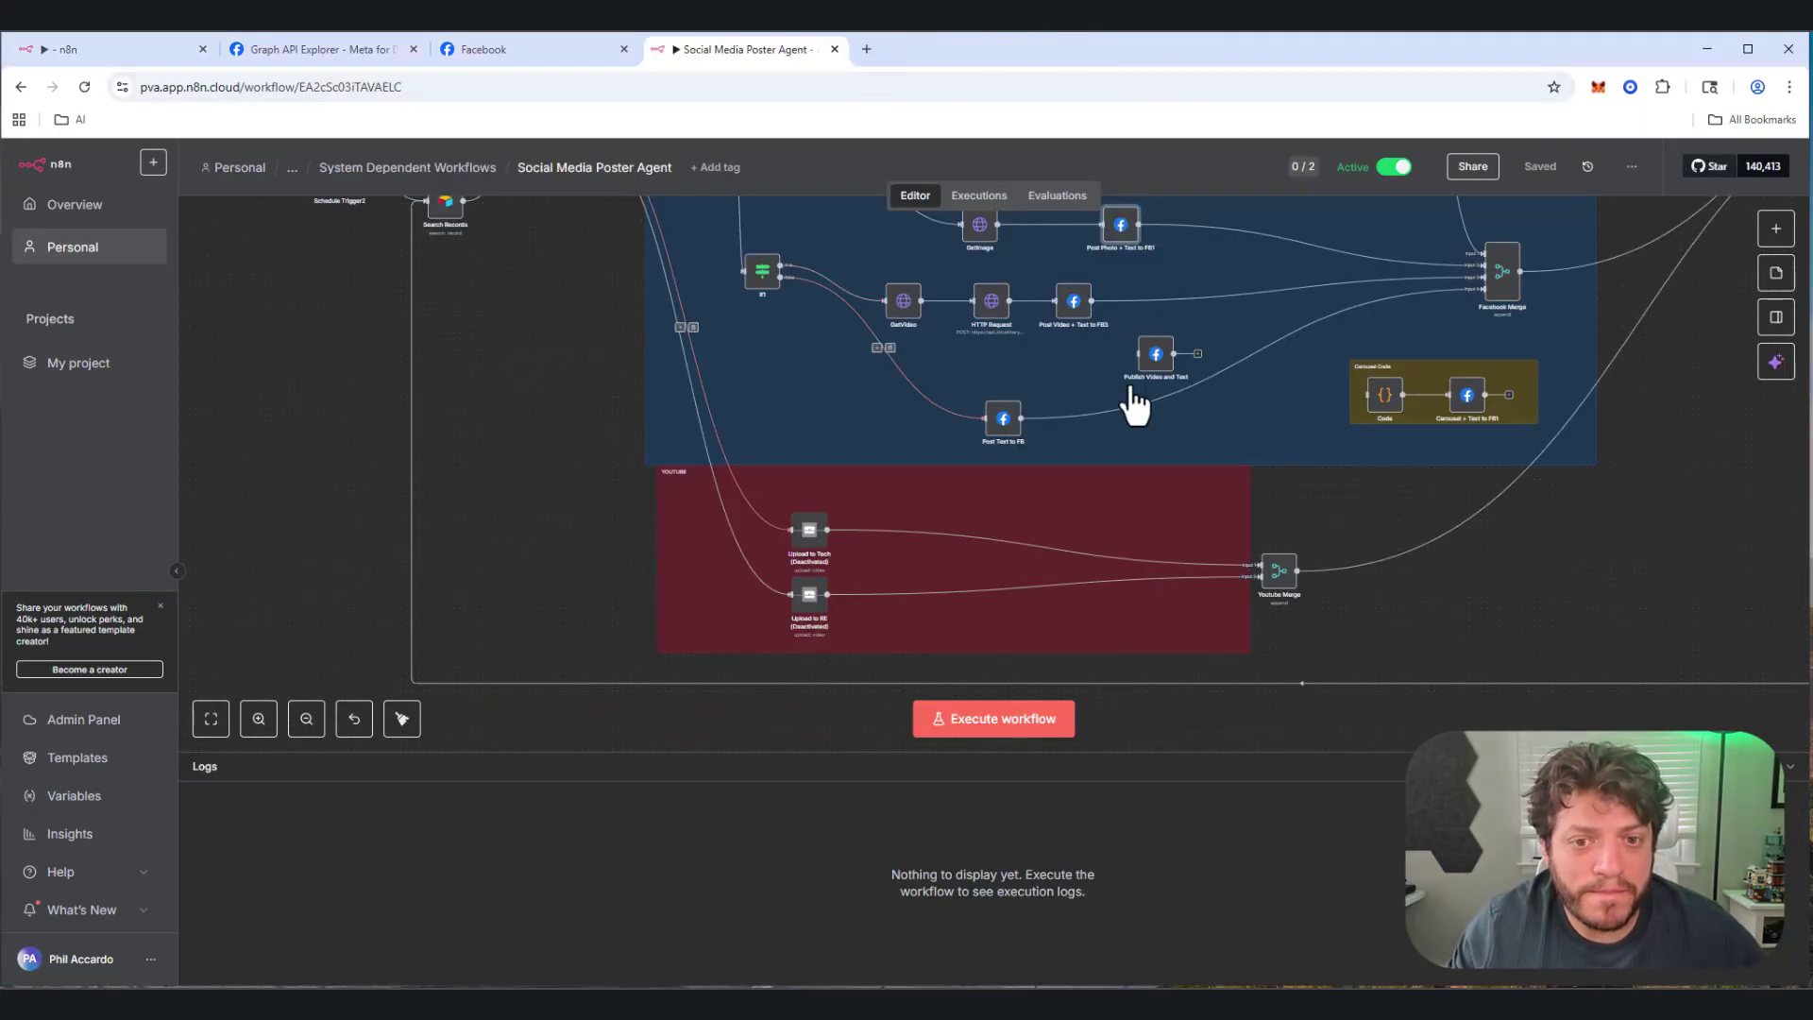
scroll(583, 444, up, 5)
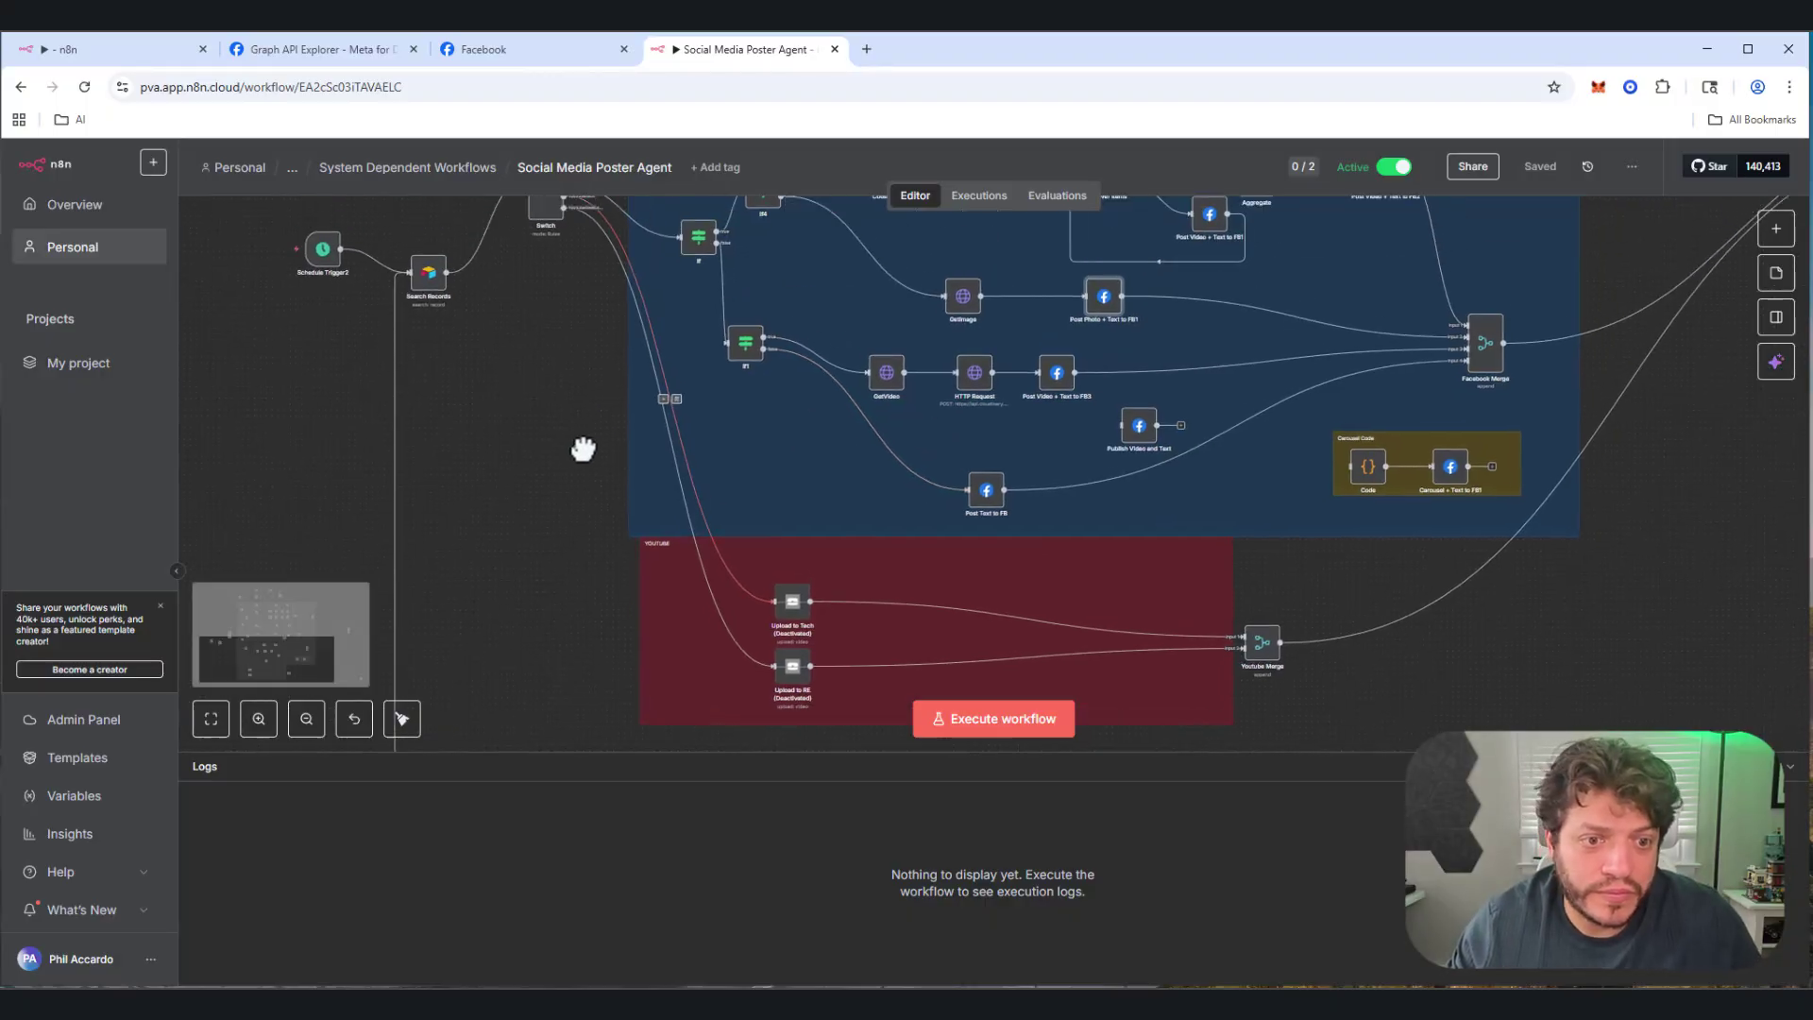
scroll(935, 491, up, 3)
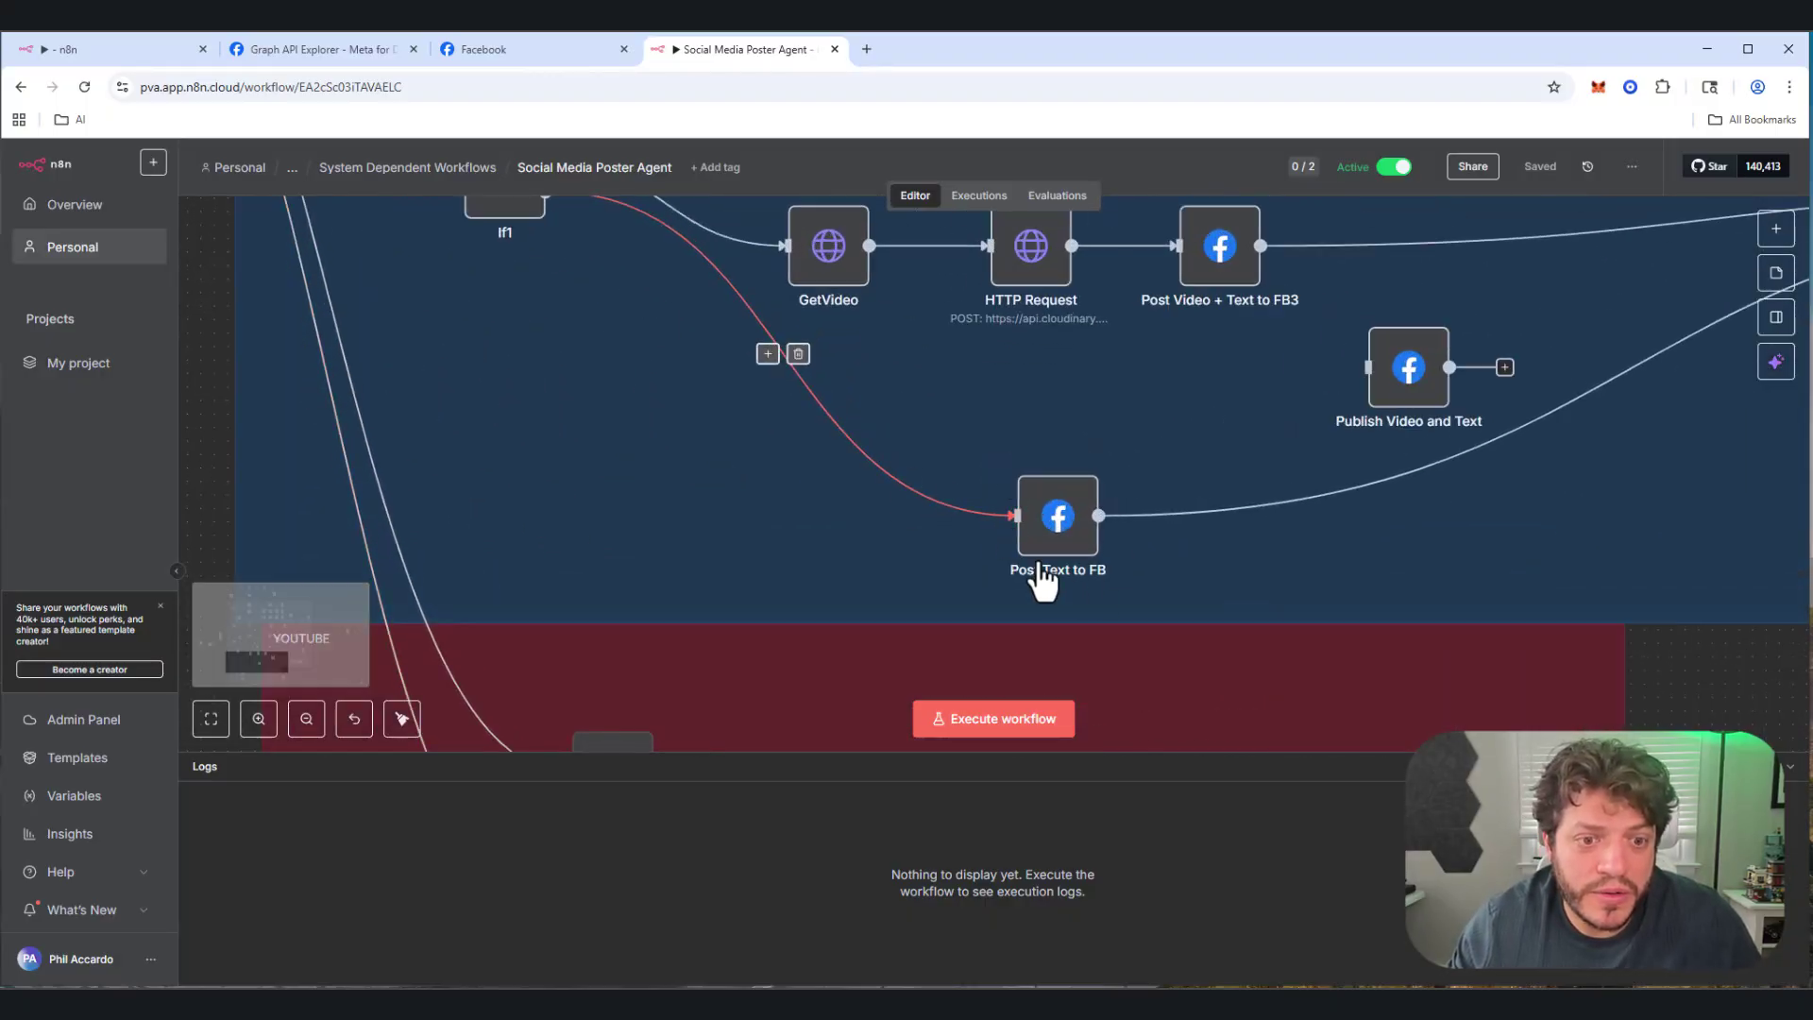
double_click(1046, 519)
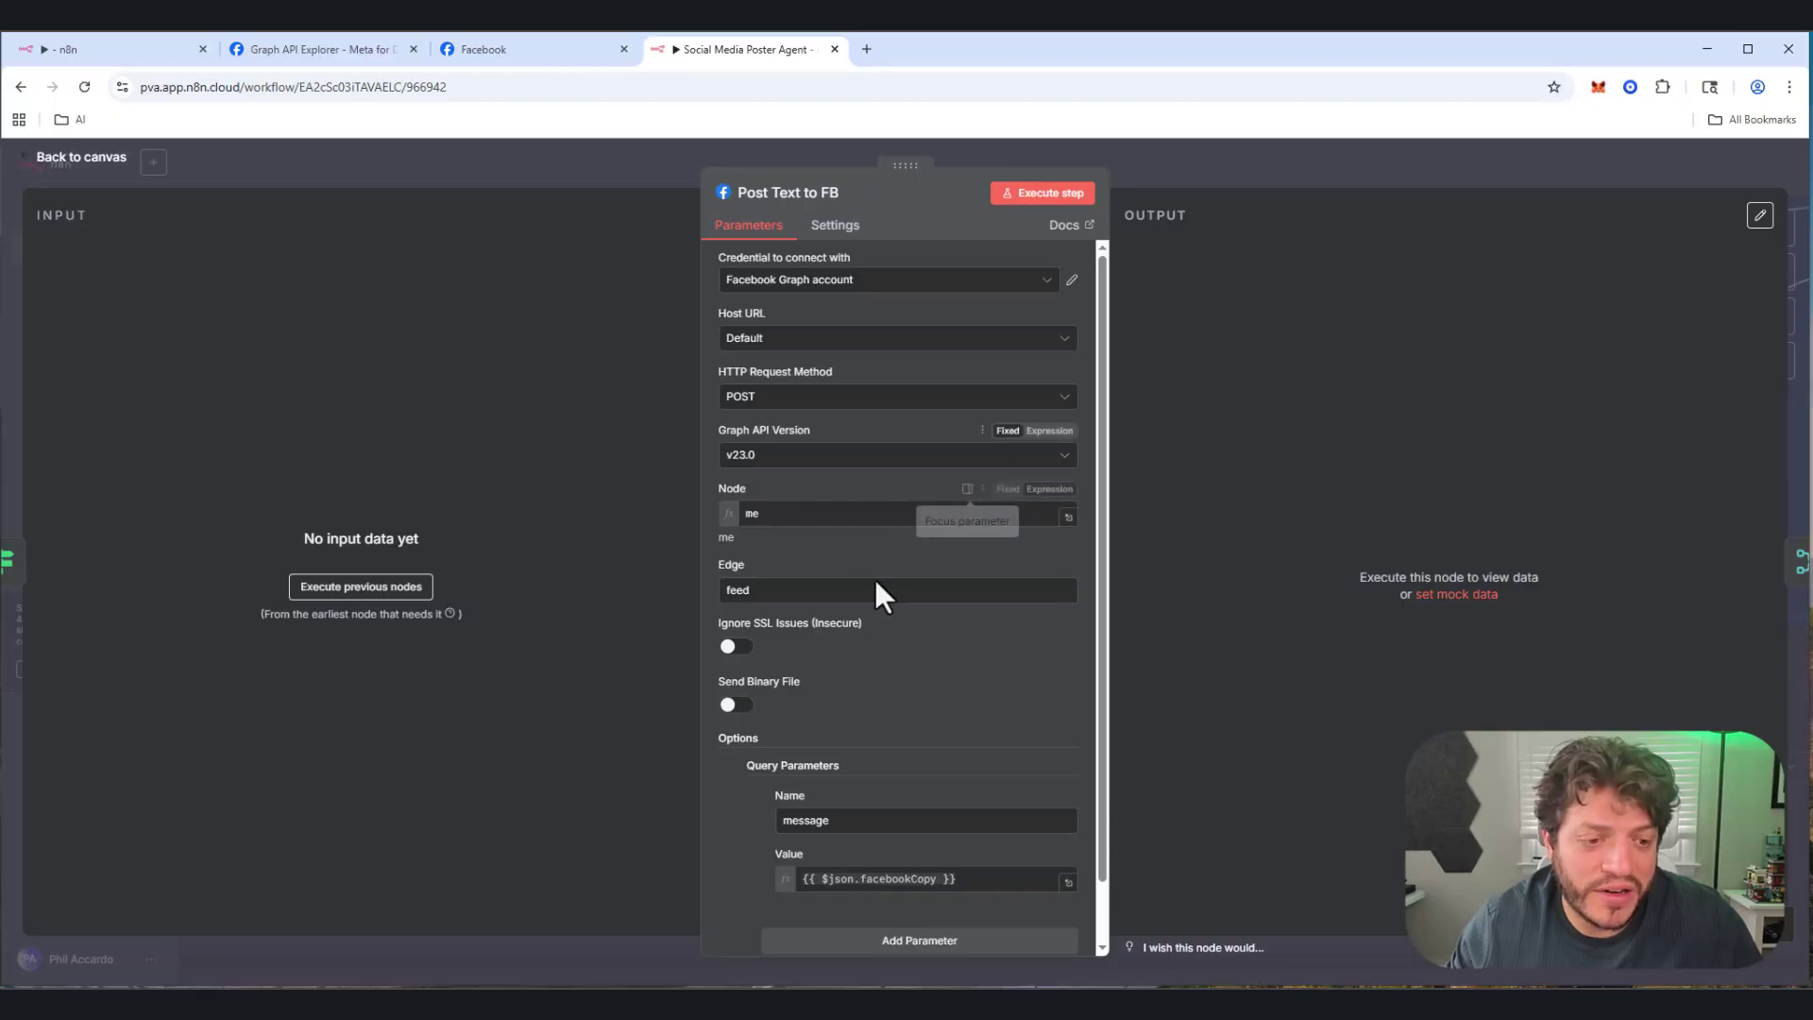
drag(965, 881, 778, 888)
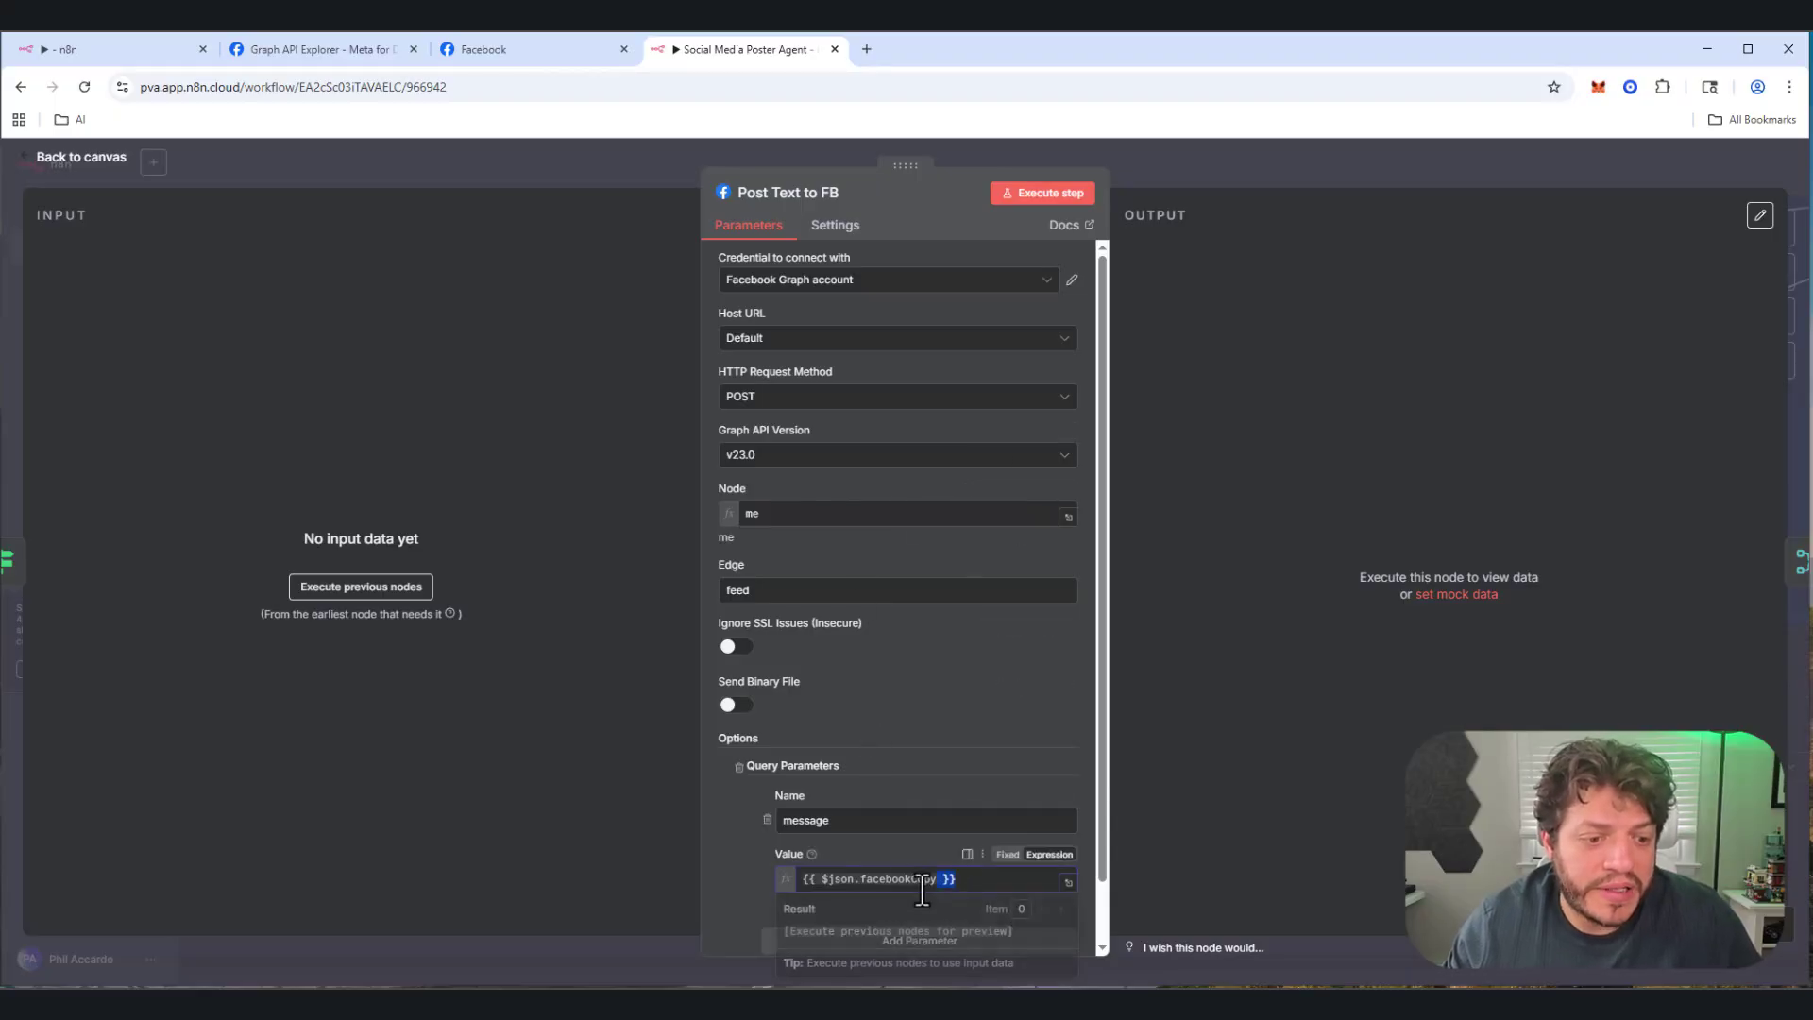
Step: Examine the GetImage node's file response options and the Post Photo + Text to FB1 node's parameters
click(816, 882)
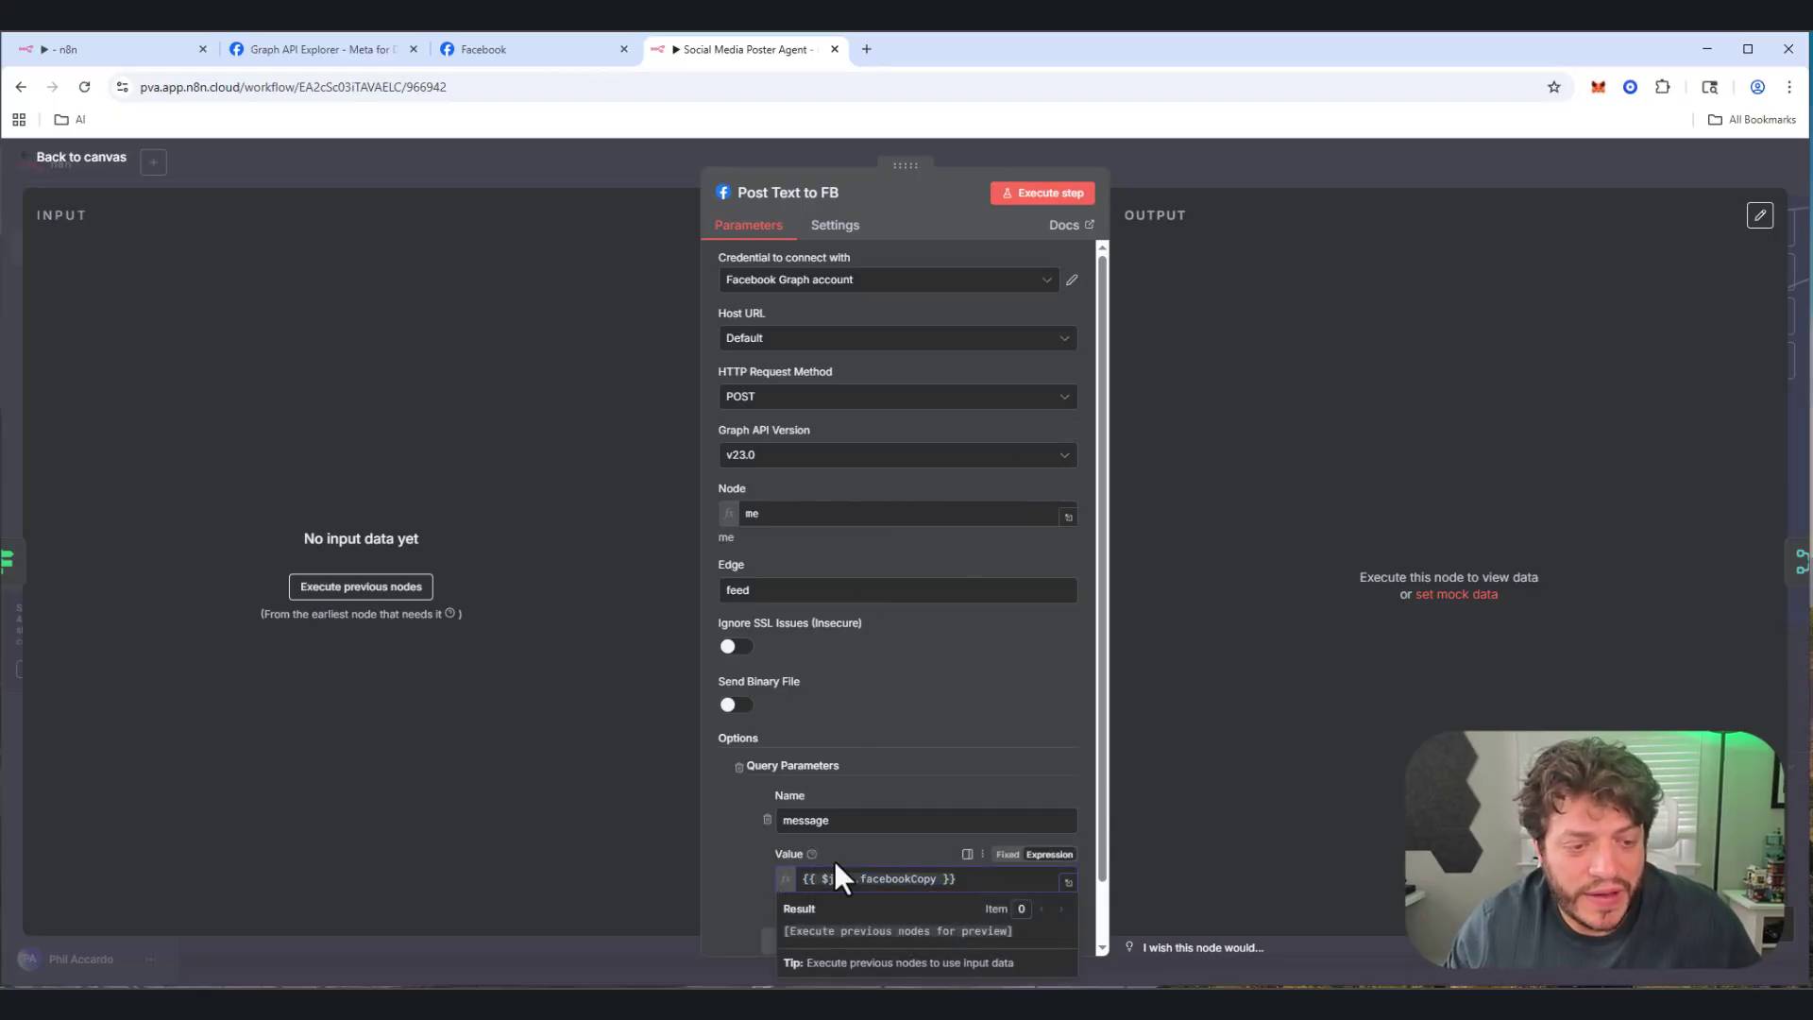
click(49, 162)
scroll(855, 477, up, 5)
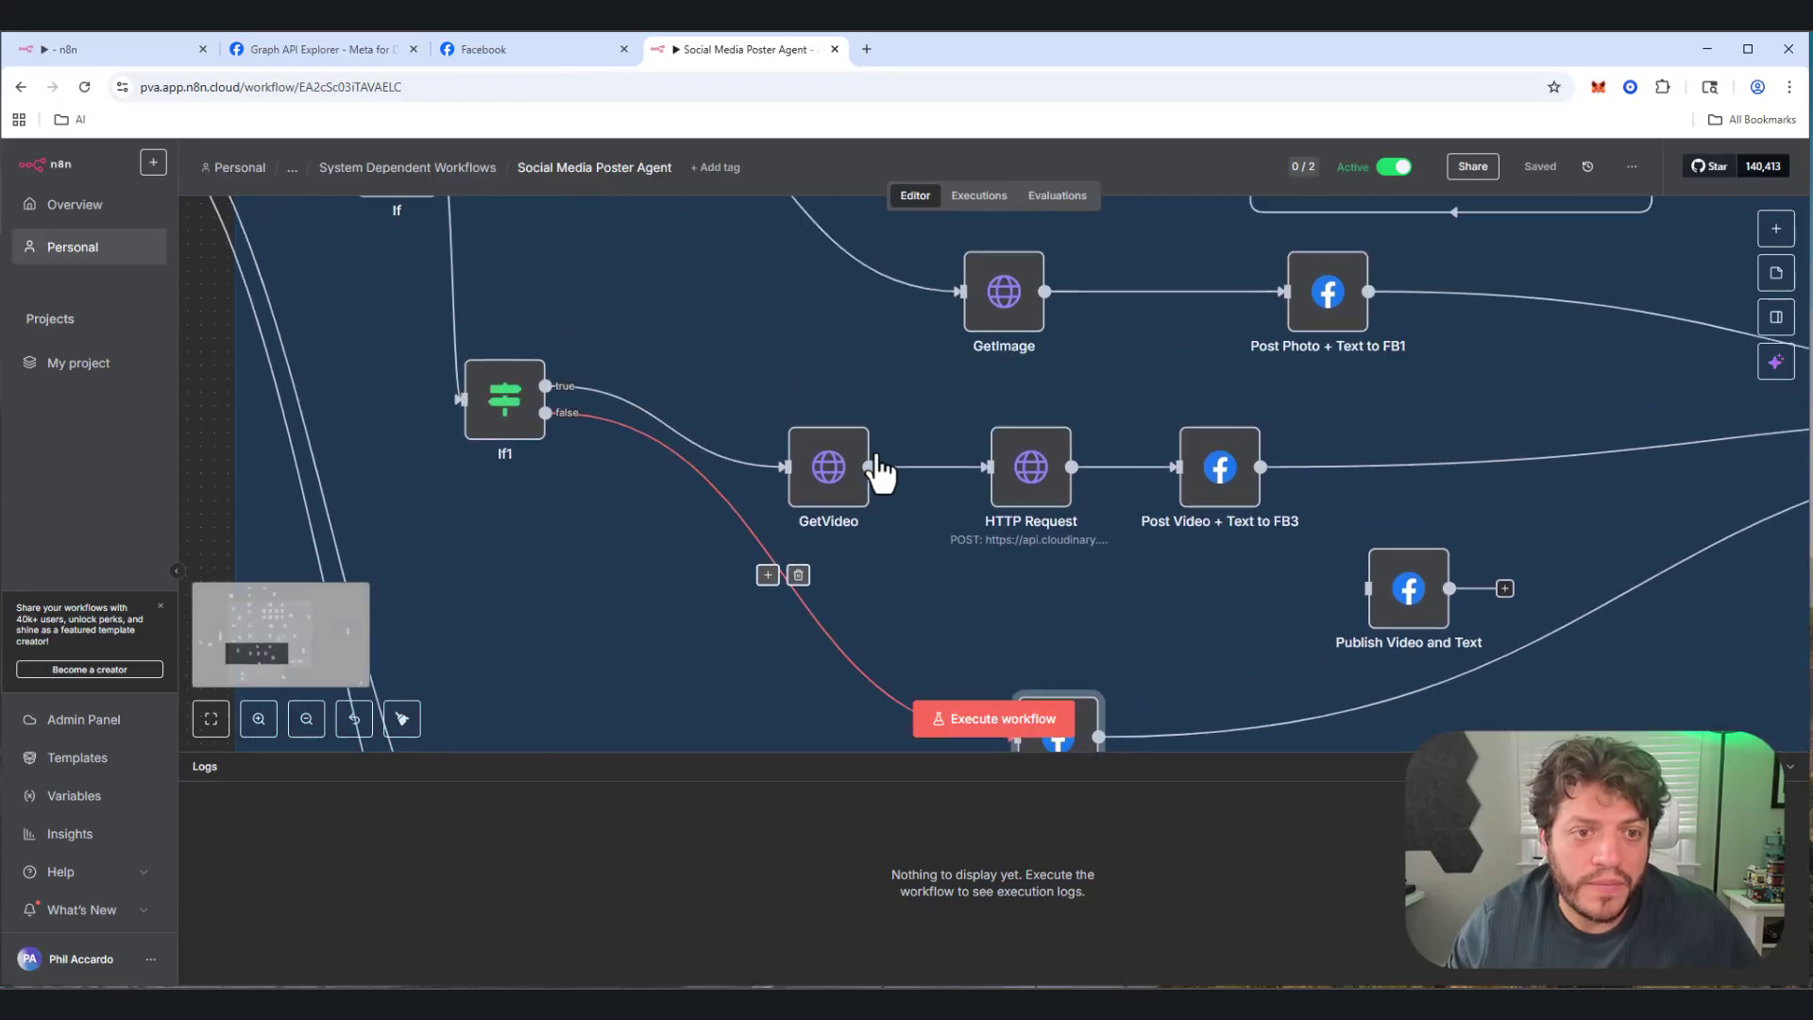
click(991, 413)
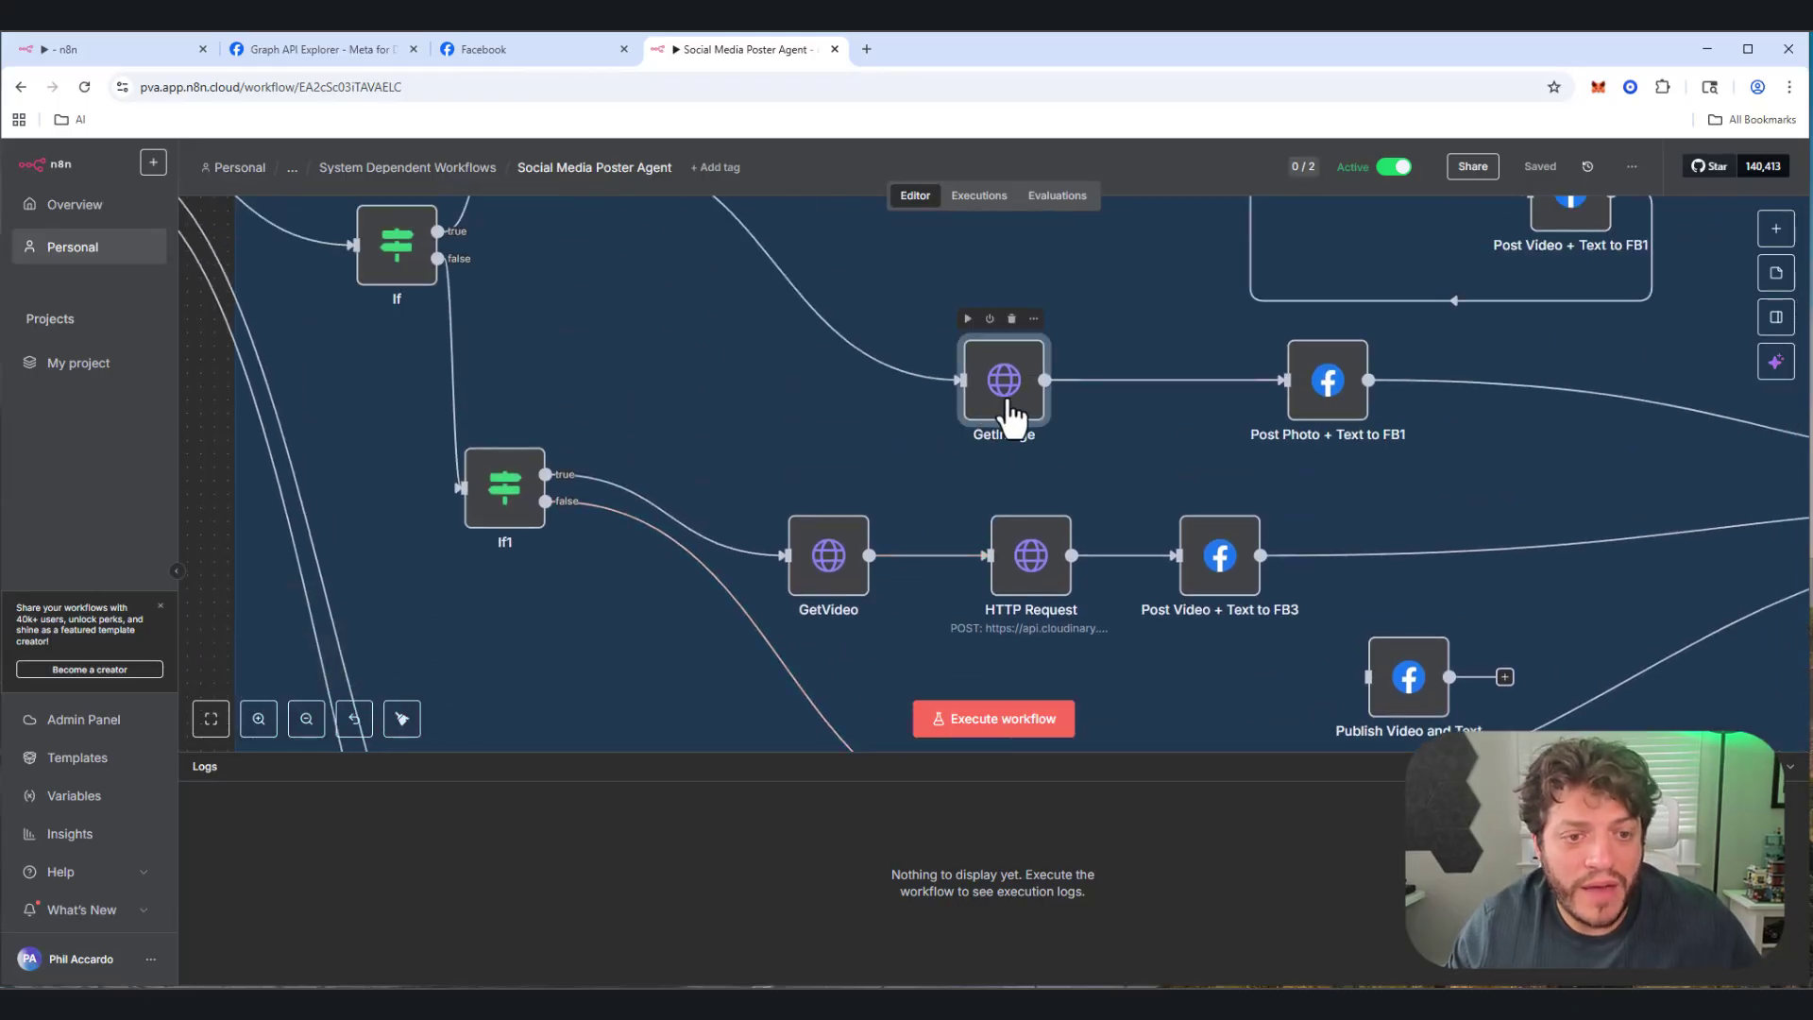
double_click(990, 413)
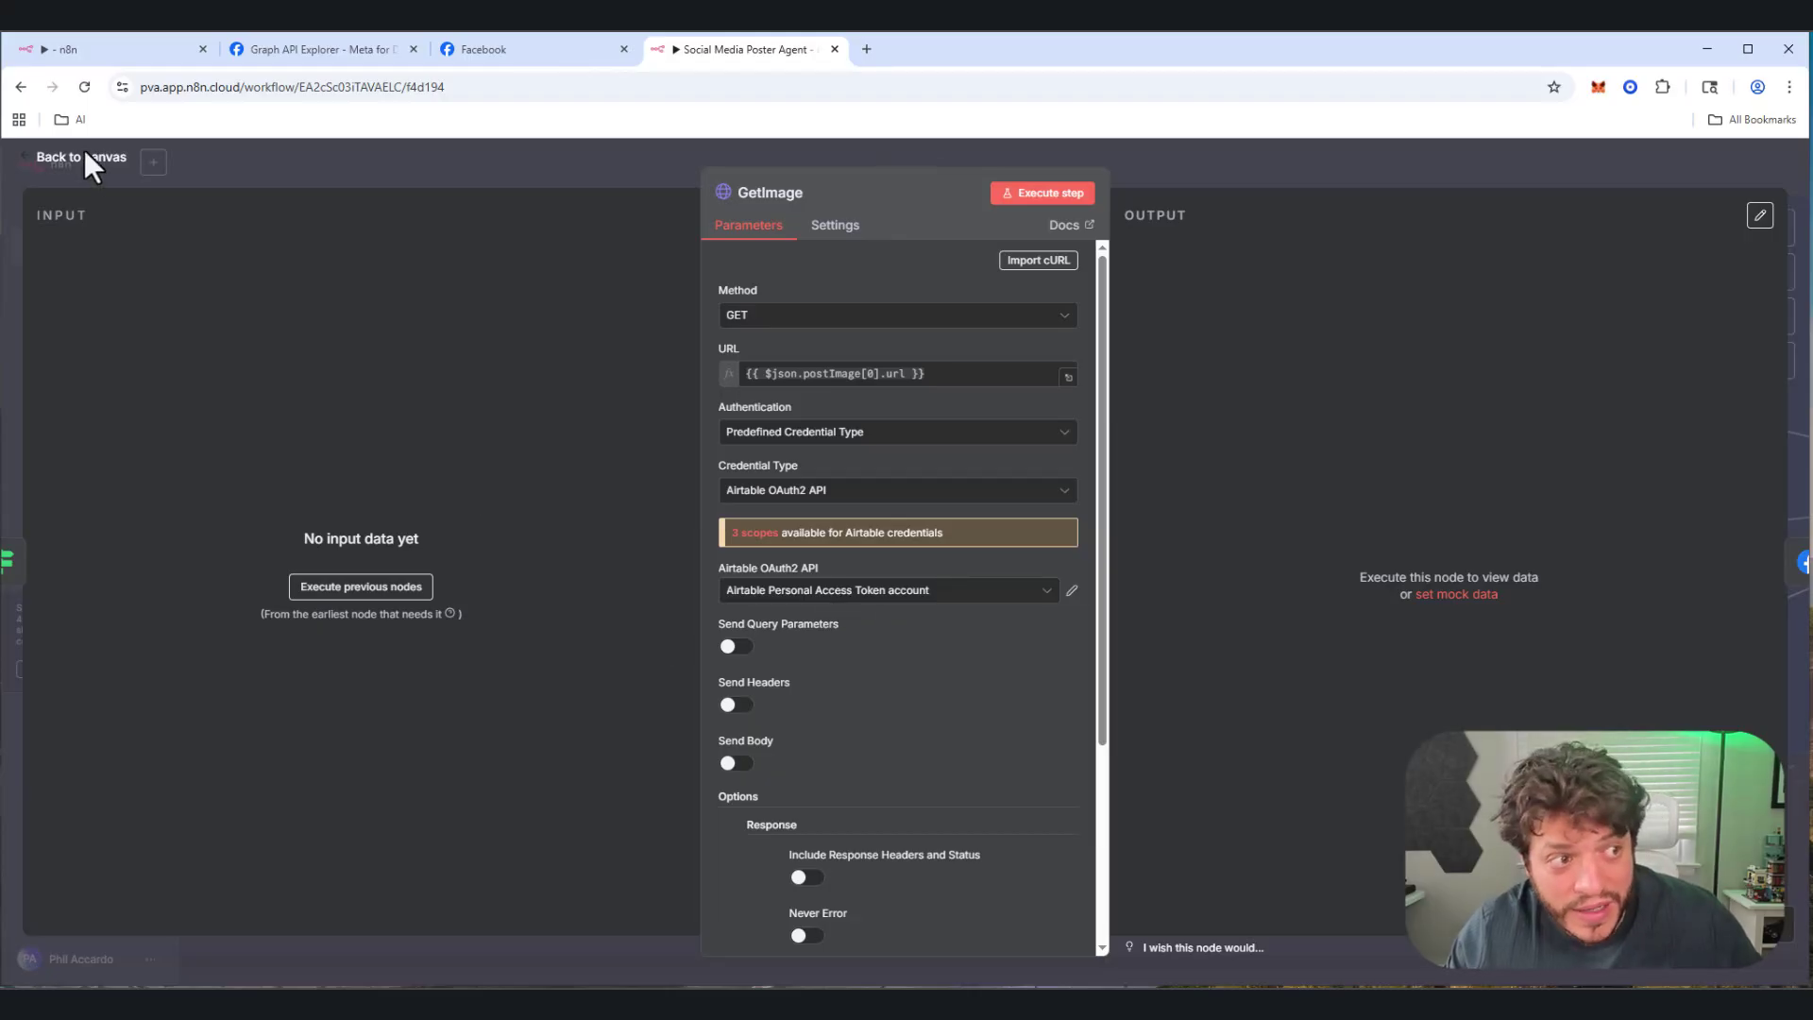
scroll(897, 669, down, 3)
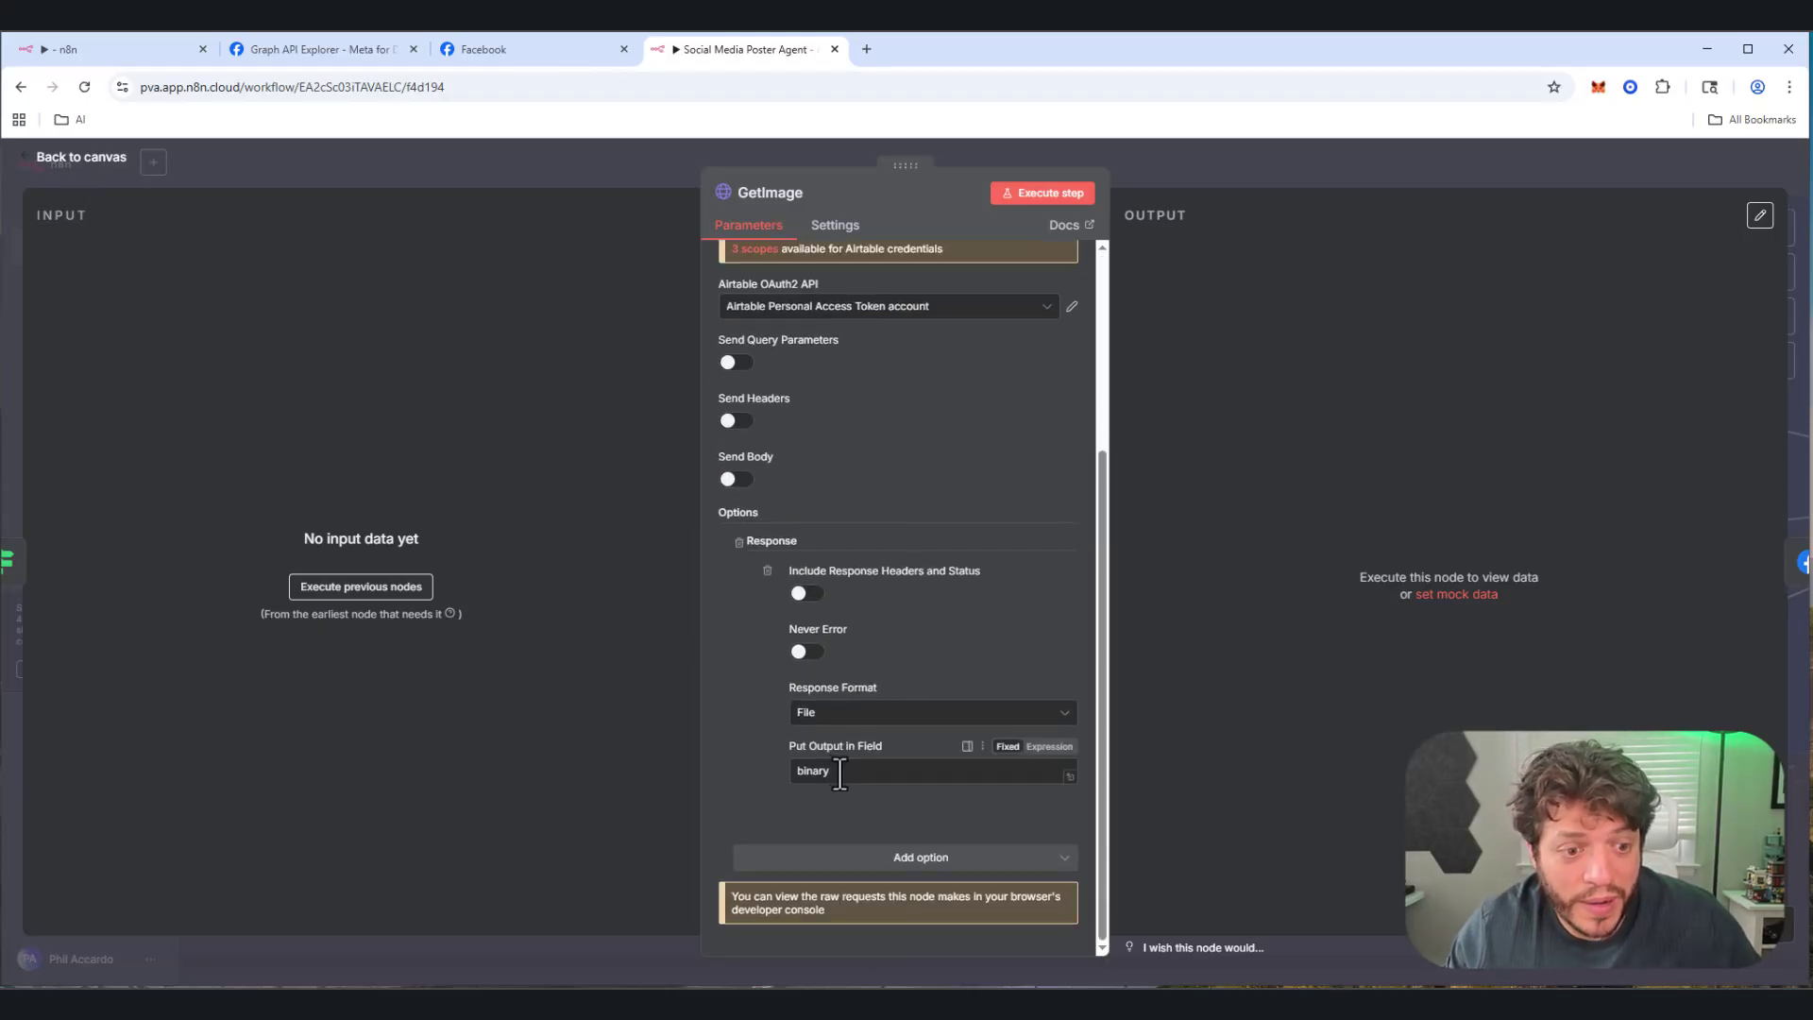
click(49, 162)
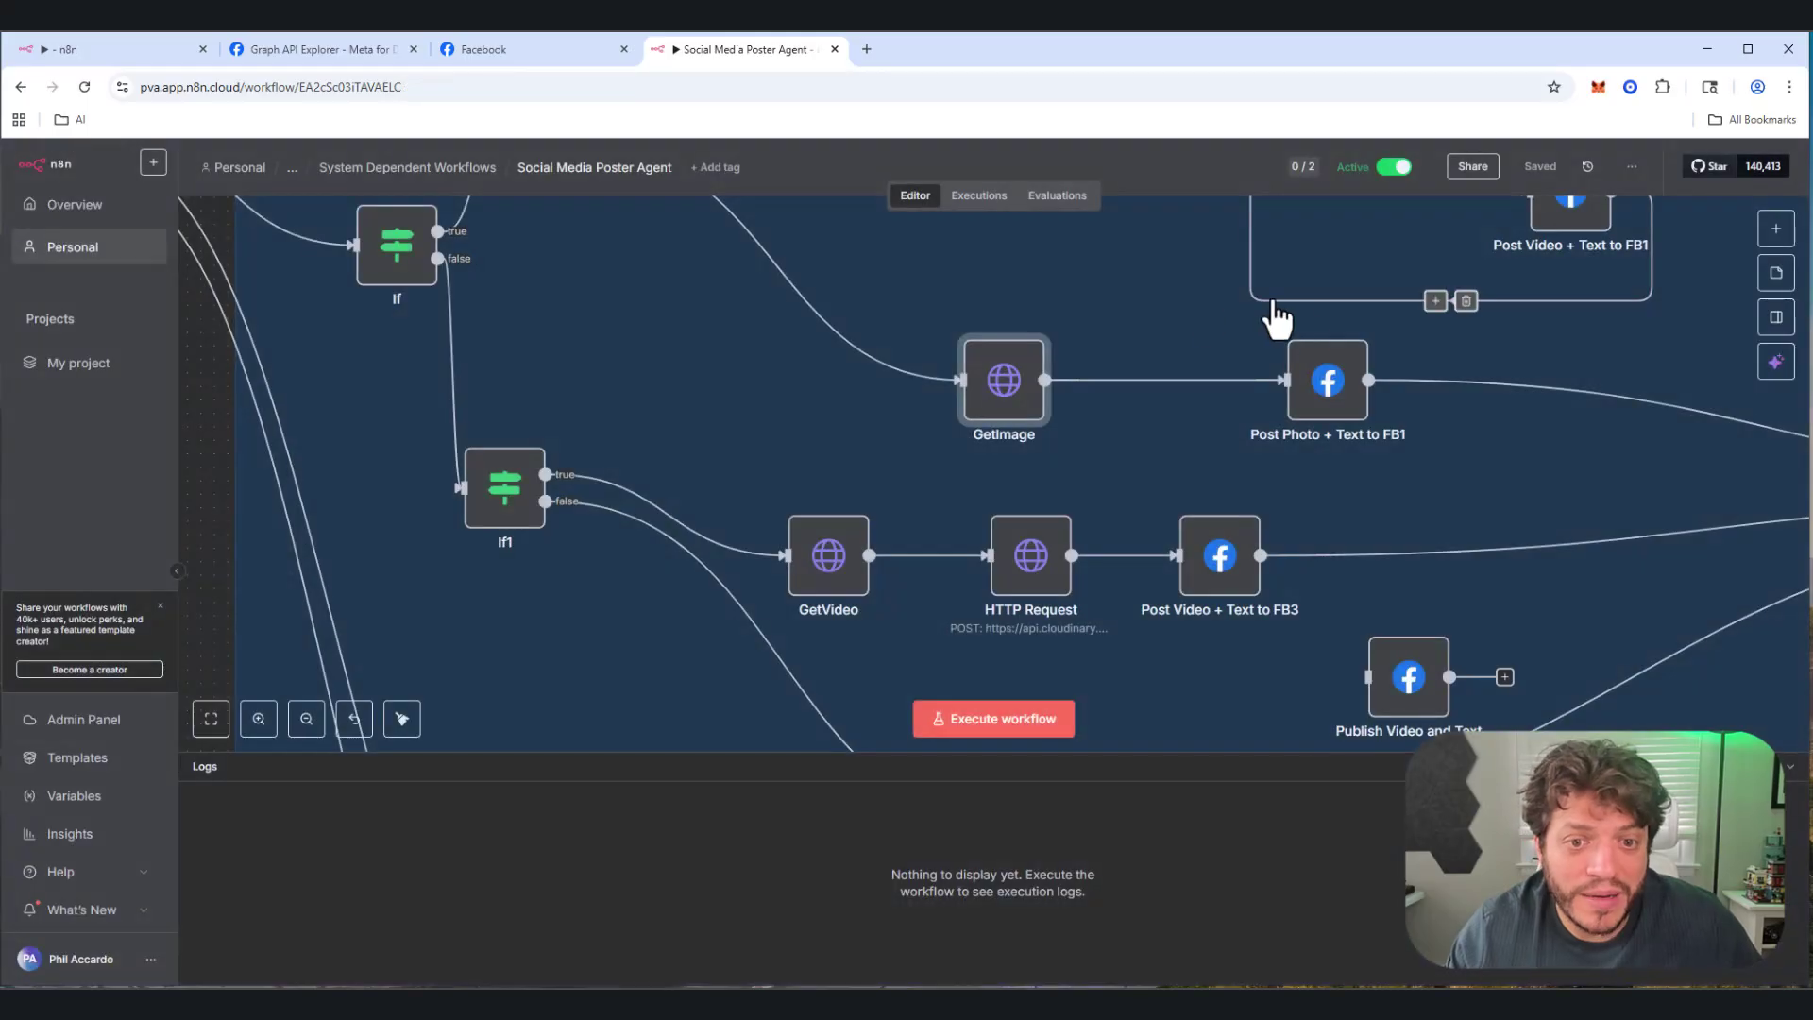
double_click(1313, 380)
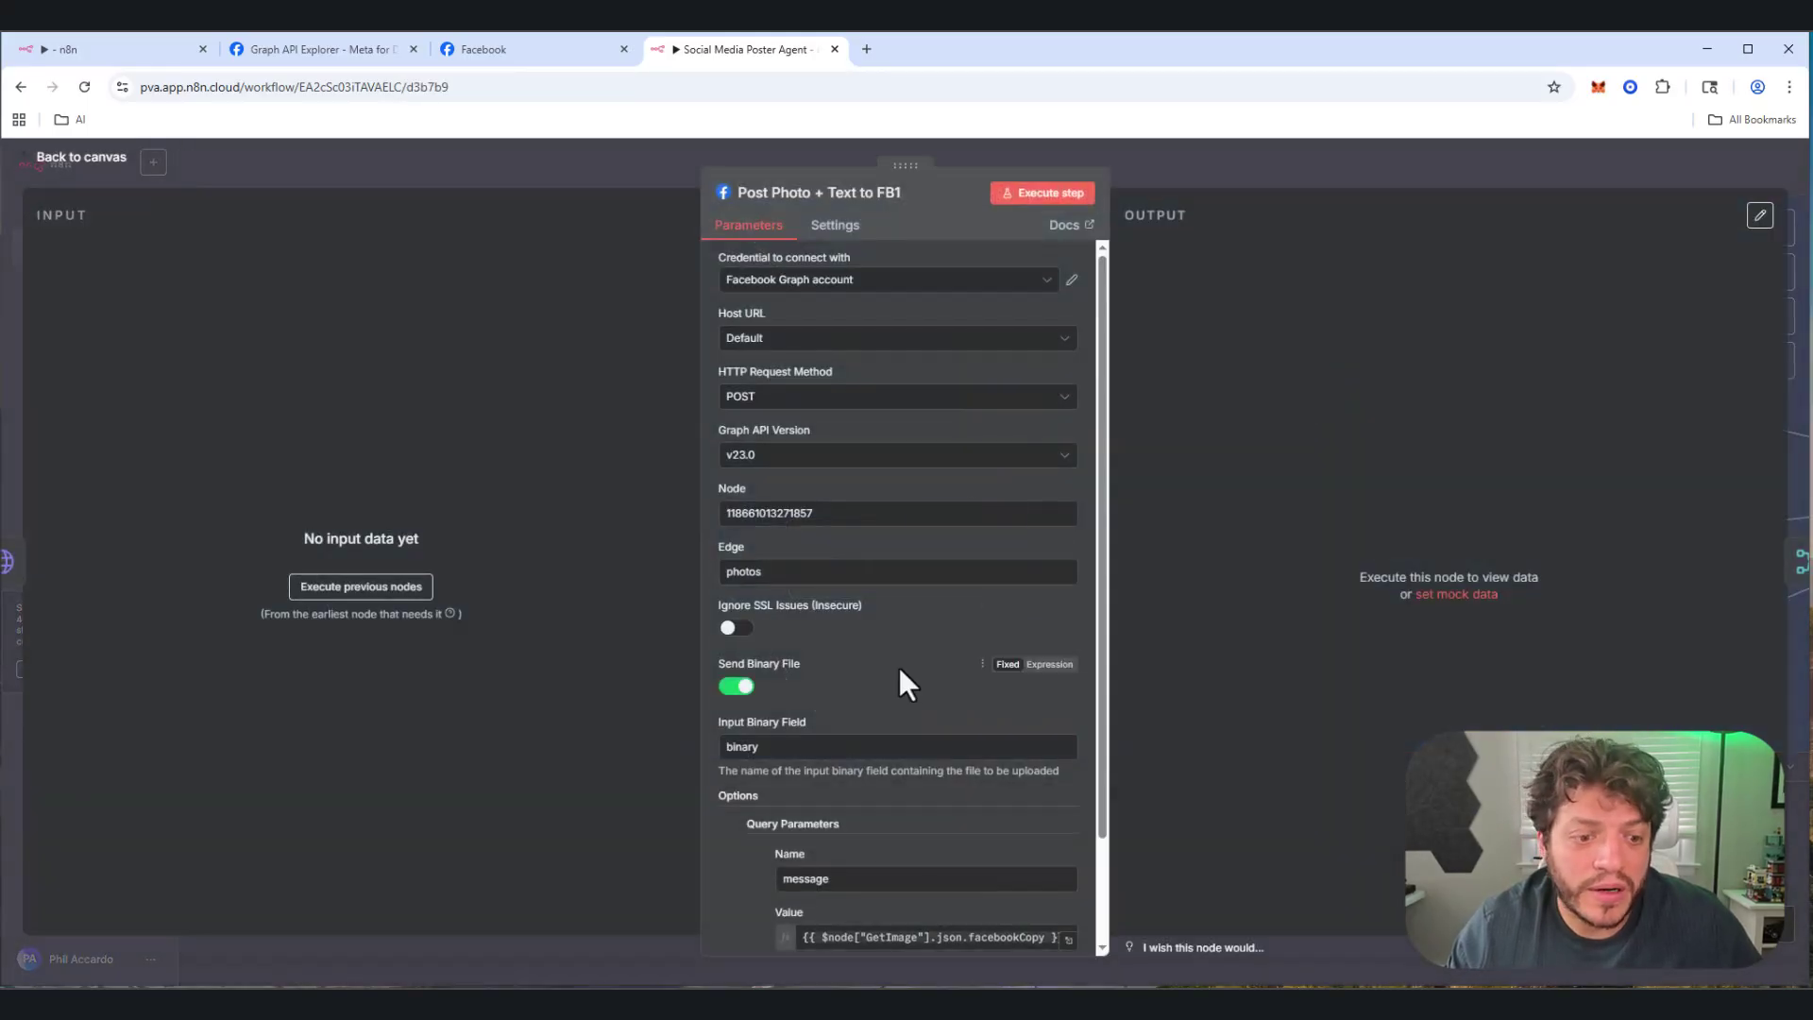
click(42, 160)
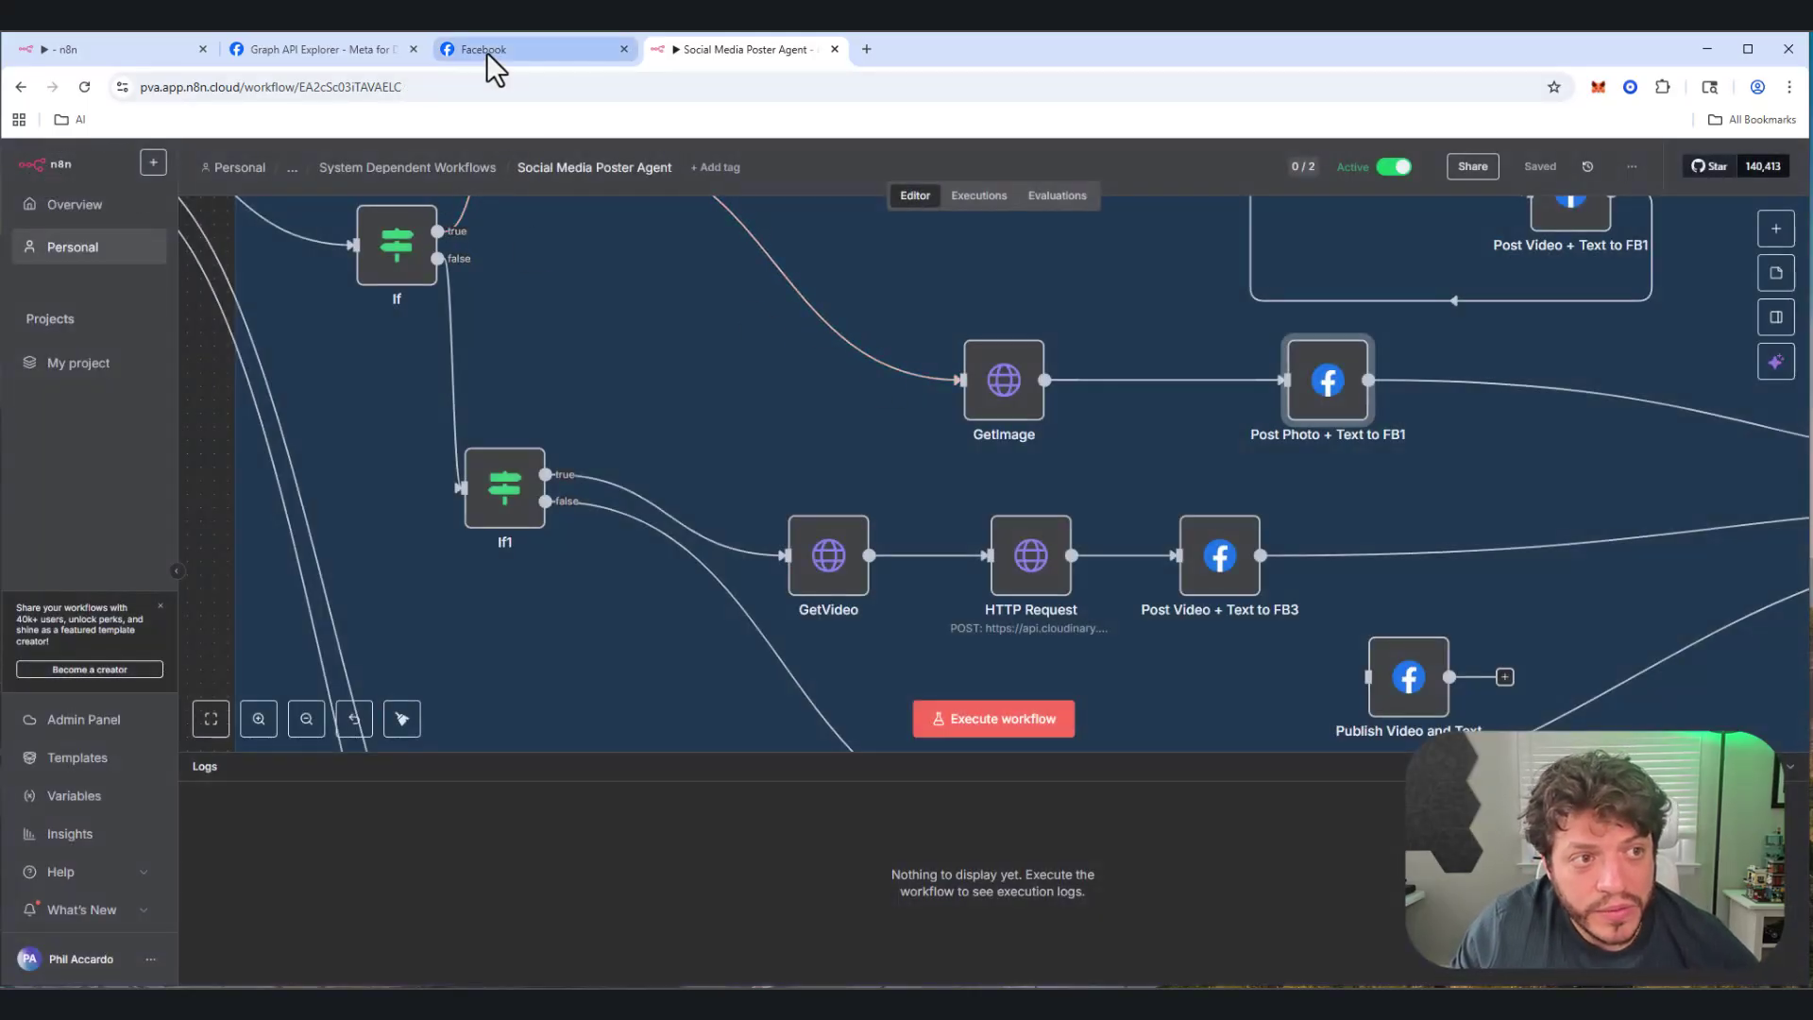
Step: Return to the training workflow, duplicate the Facebook Text and Image Post node below the original, and save the workflow
click(96, 50)
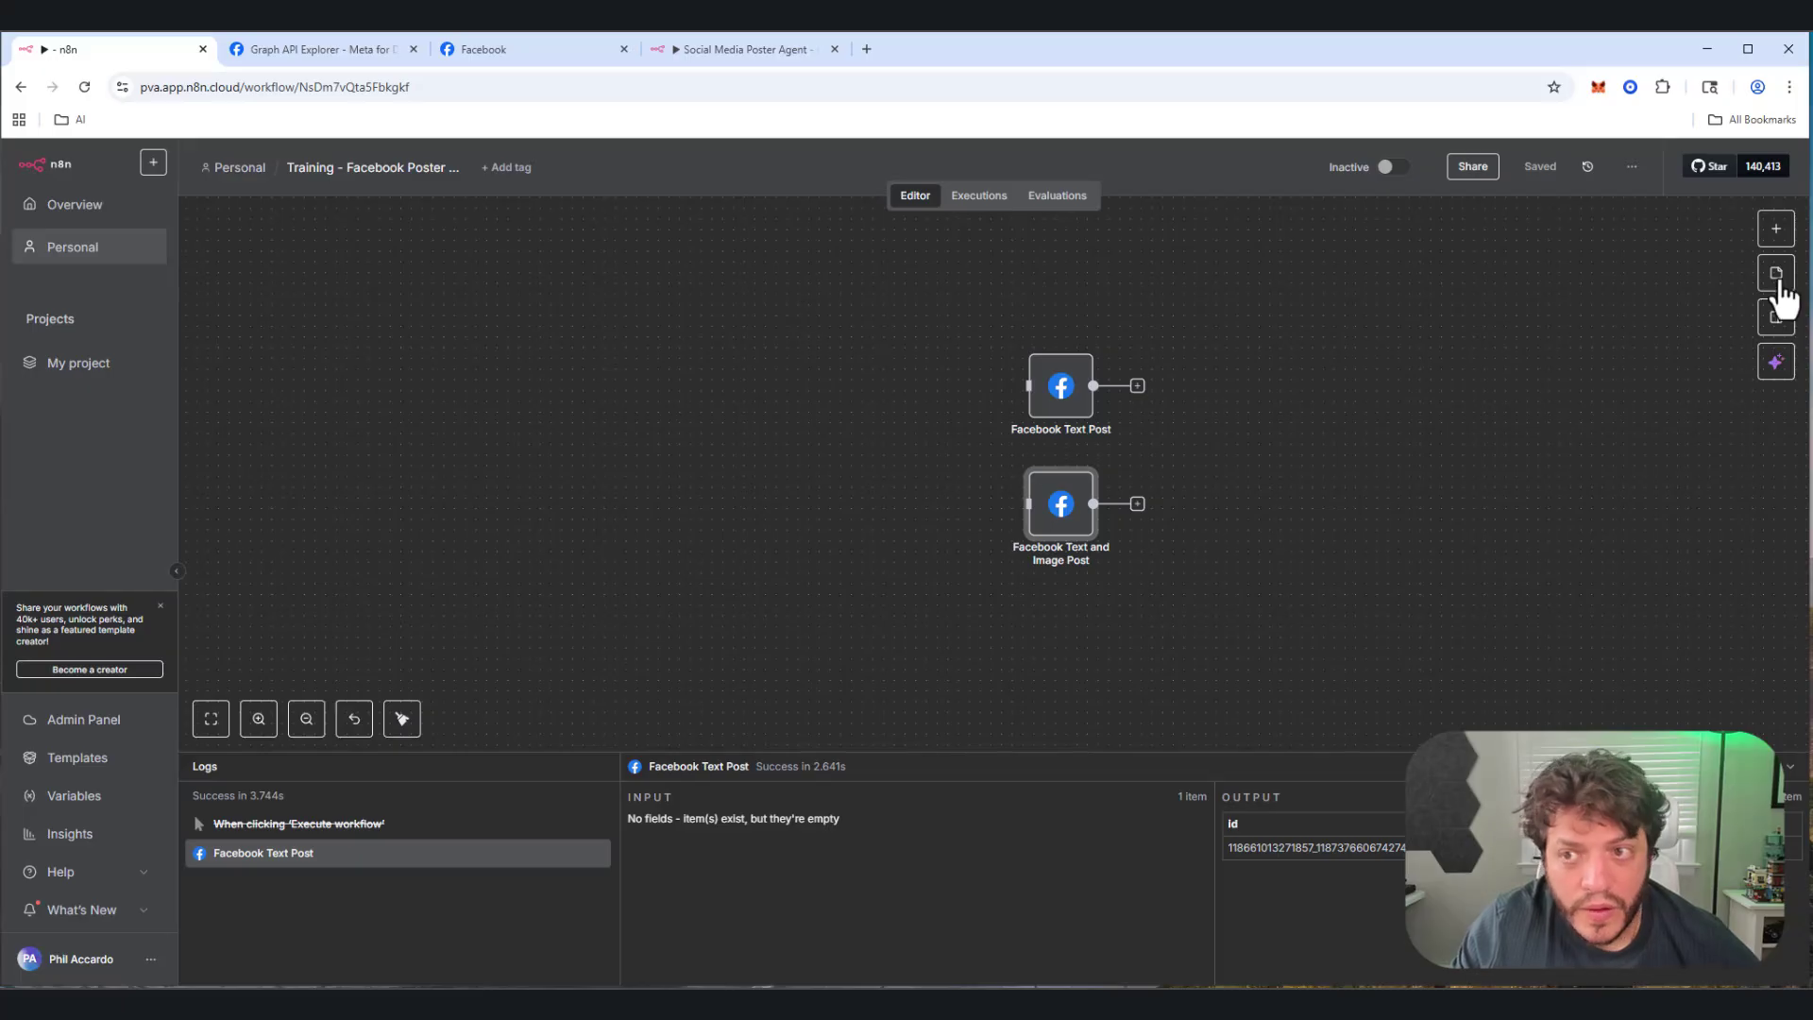
click(746, 49)
click(1043, 49)
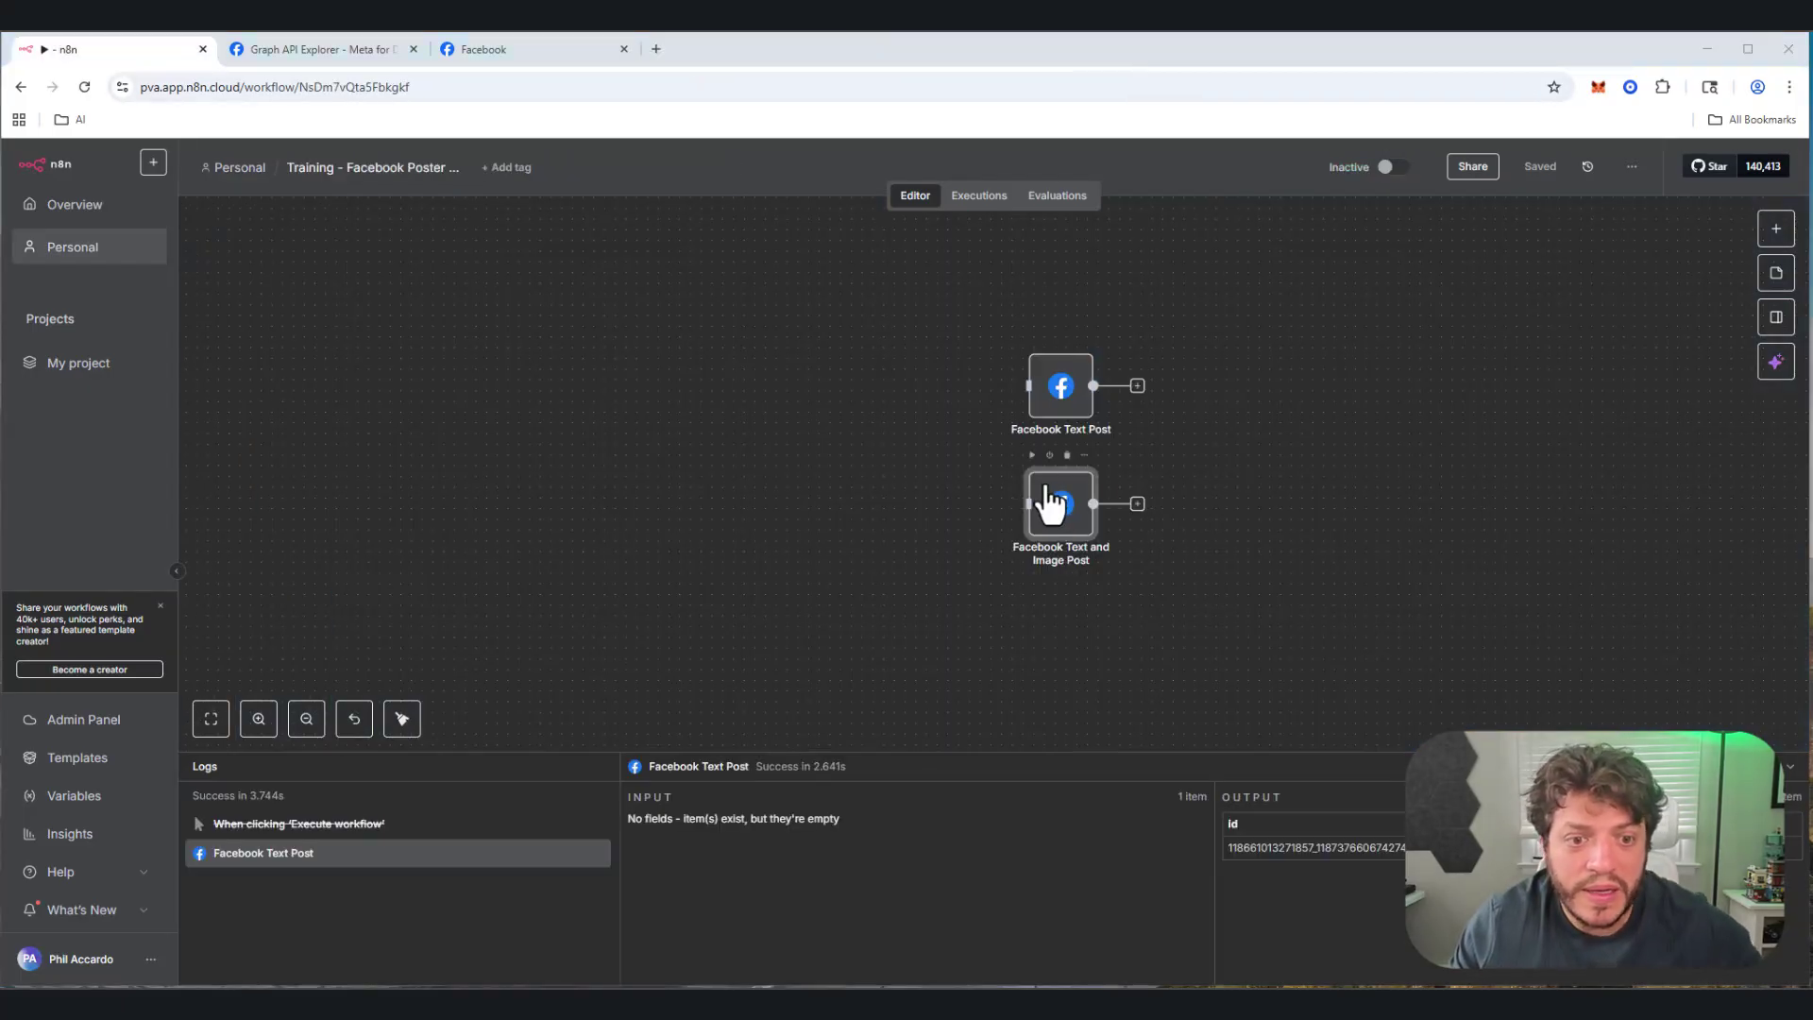
key(ctrl+c)
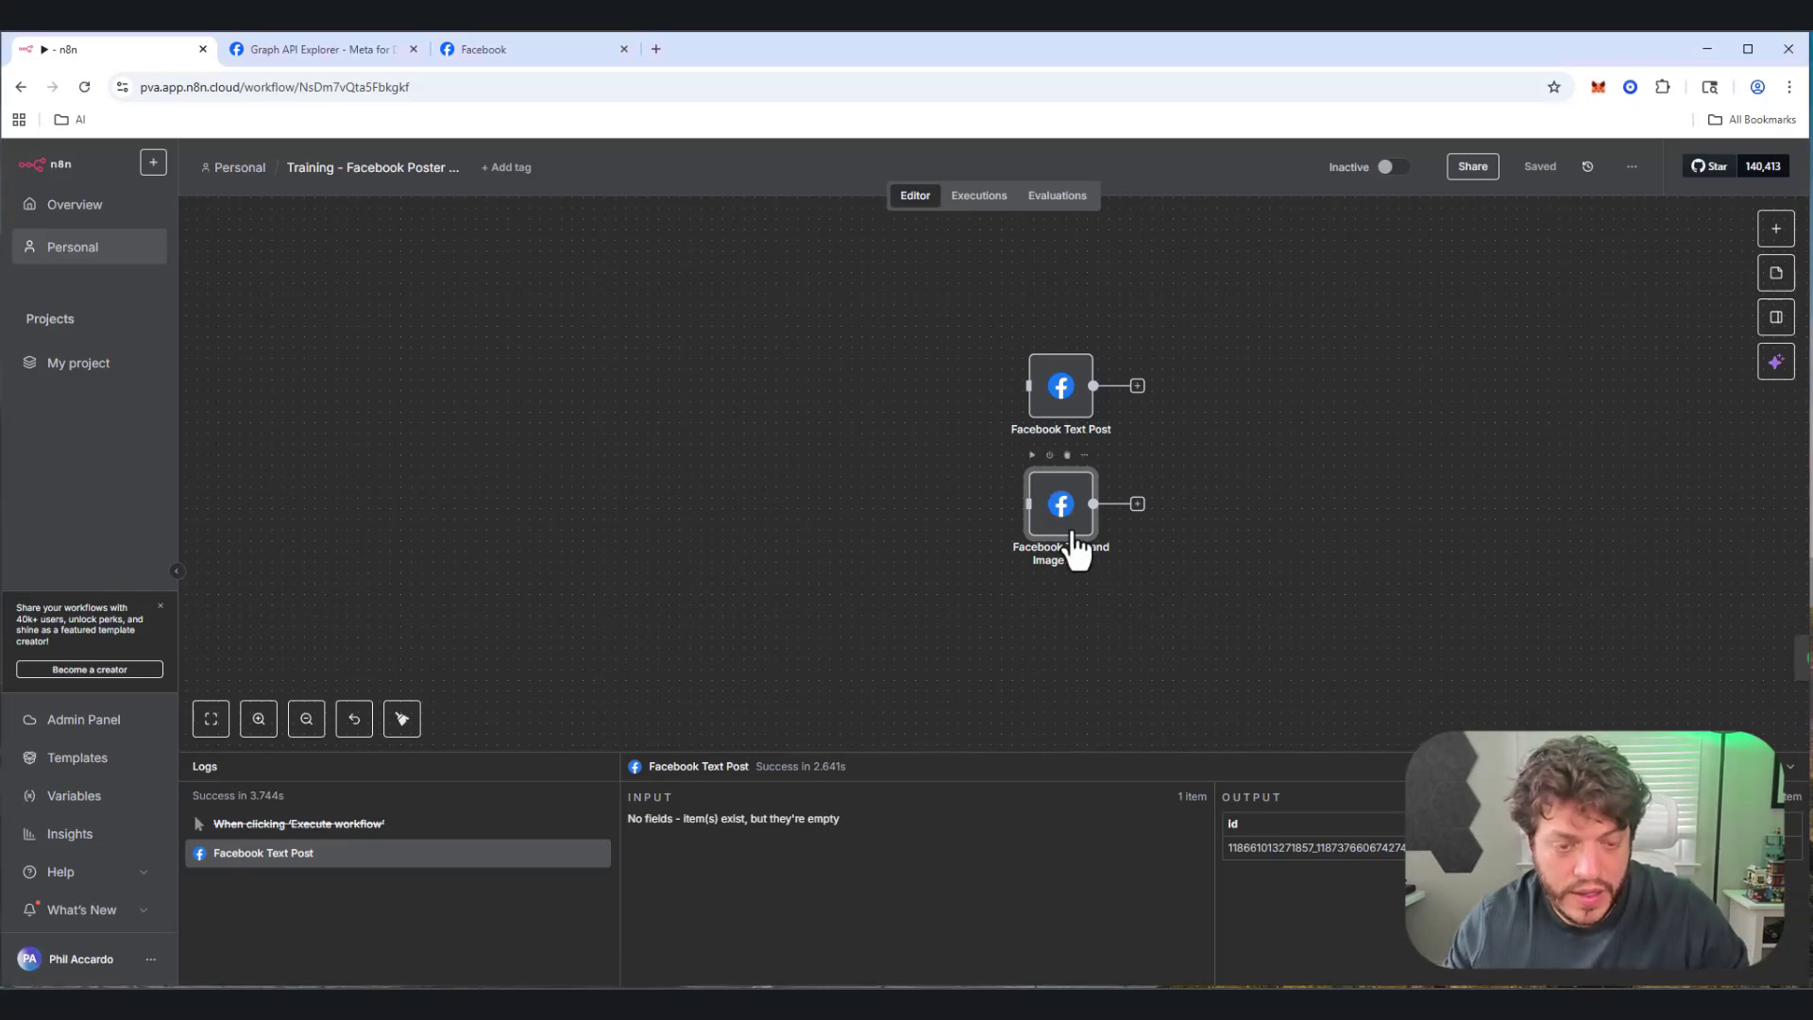
key(ctrl+v)
drag(1034, 647, 923, 704)
scroll(926, 695, down, 2)
click(925, 703)
scroll(944, 627, up, 3)
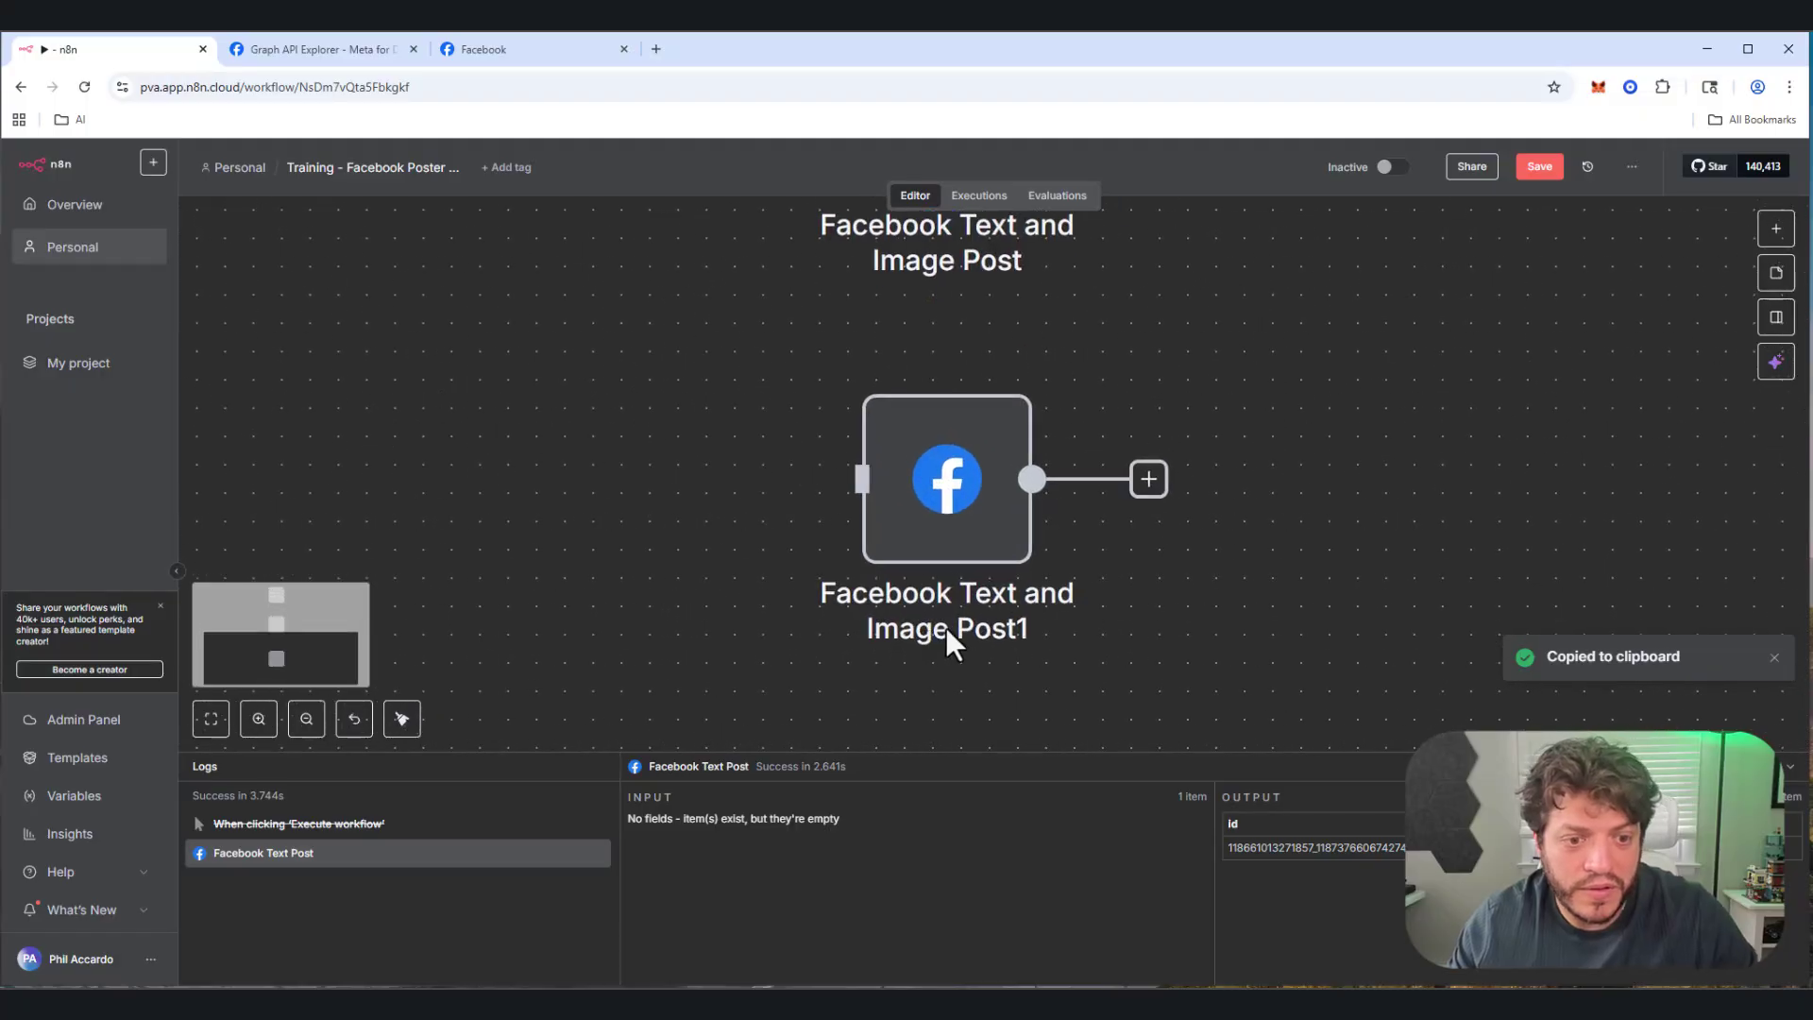
key(ctrl+s)
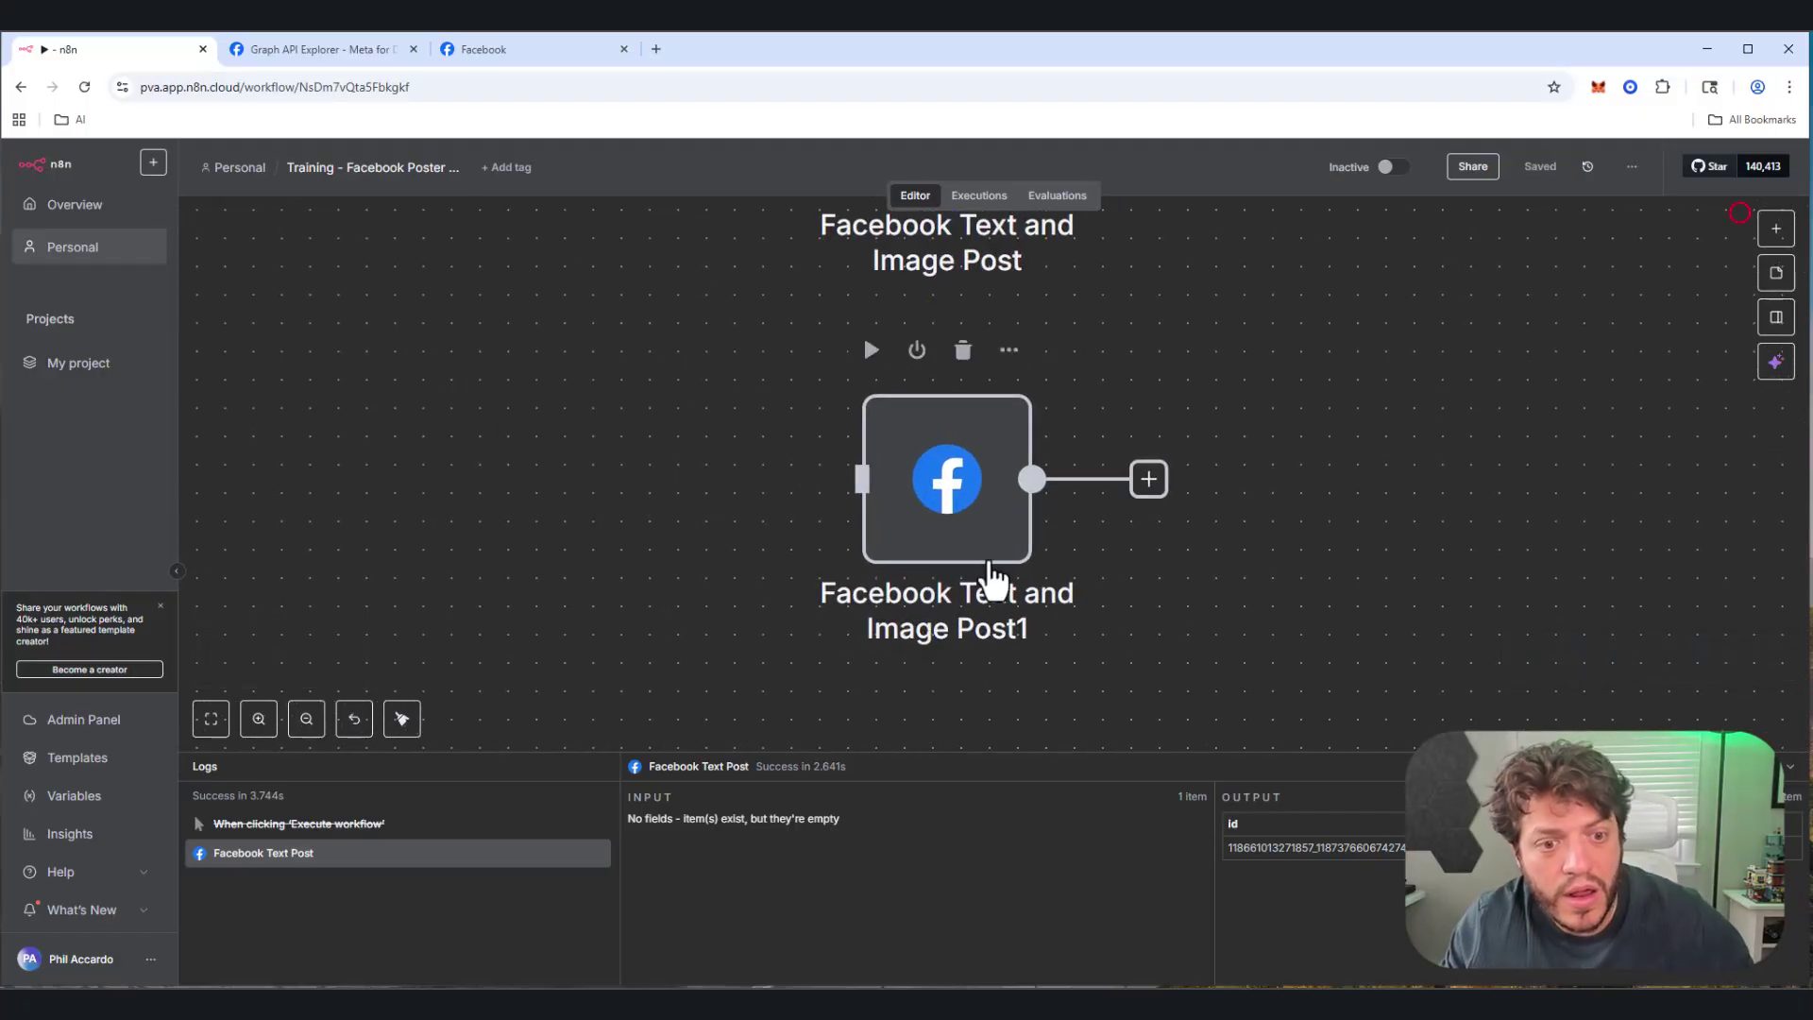
Step: Rename the duplicated node as Facebook Text and Video post
double_click(988, 559)
click(831, 192)
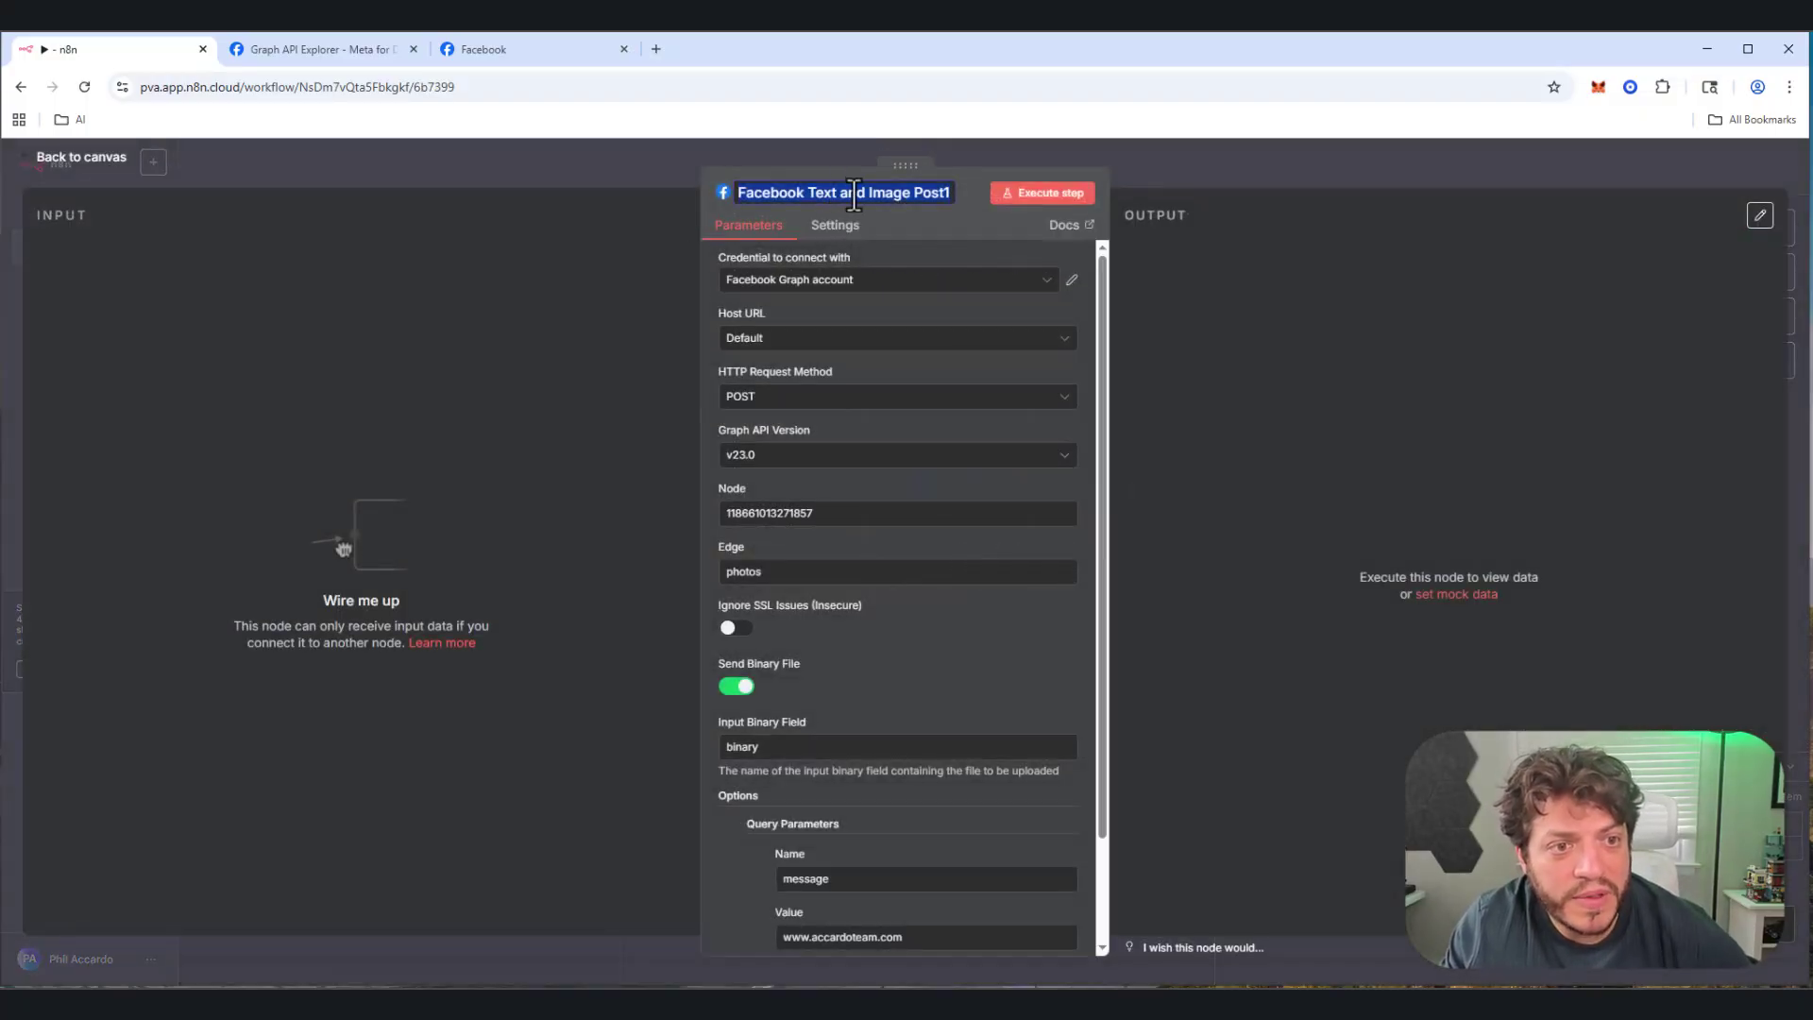
drag(867, 192, 1070, 217)
text(Vid)
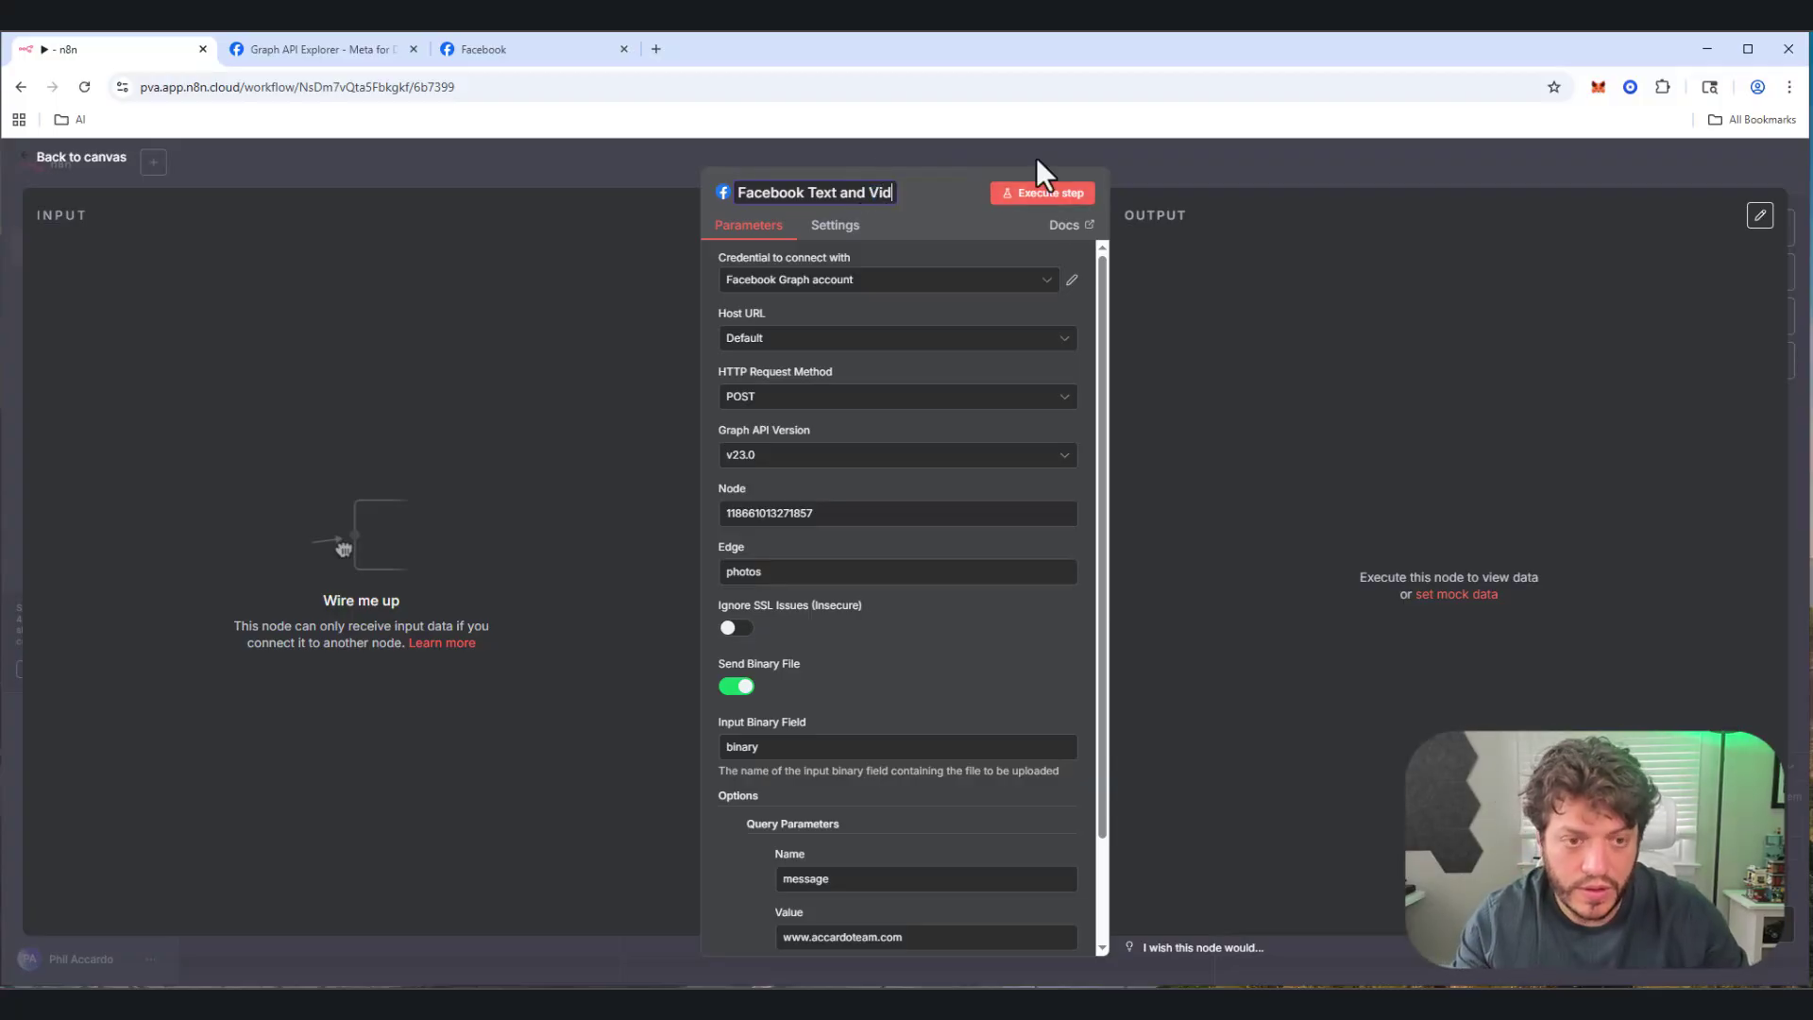
text(eo post)
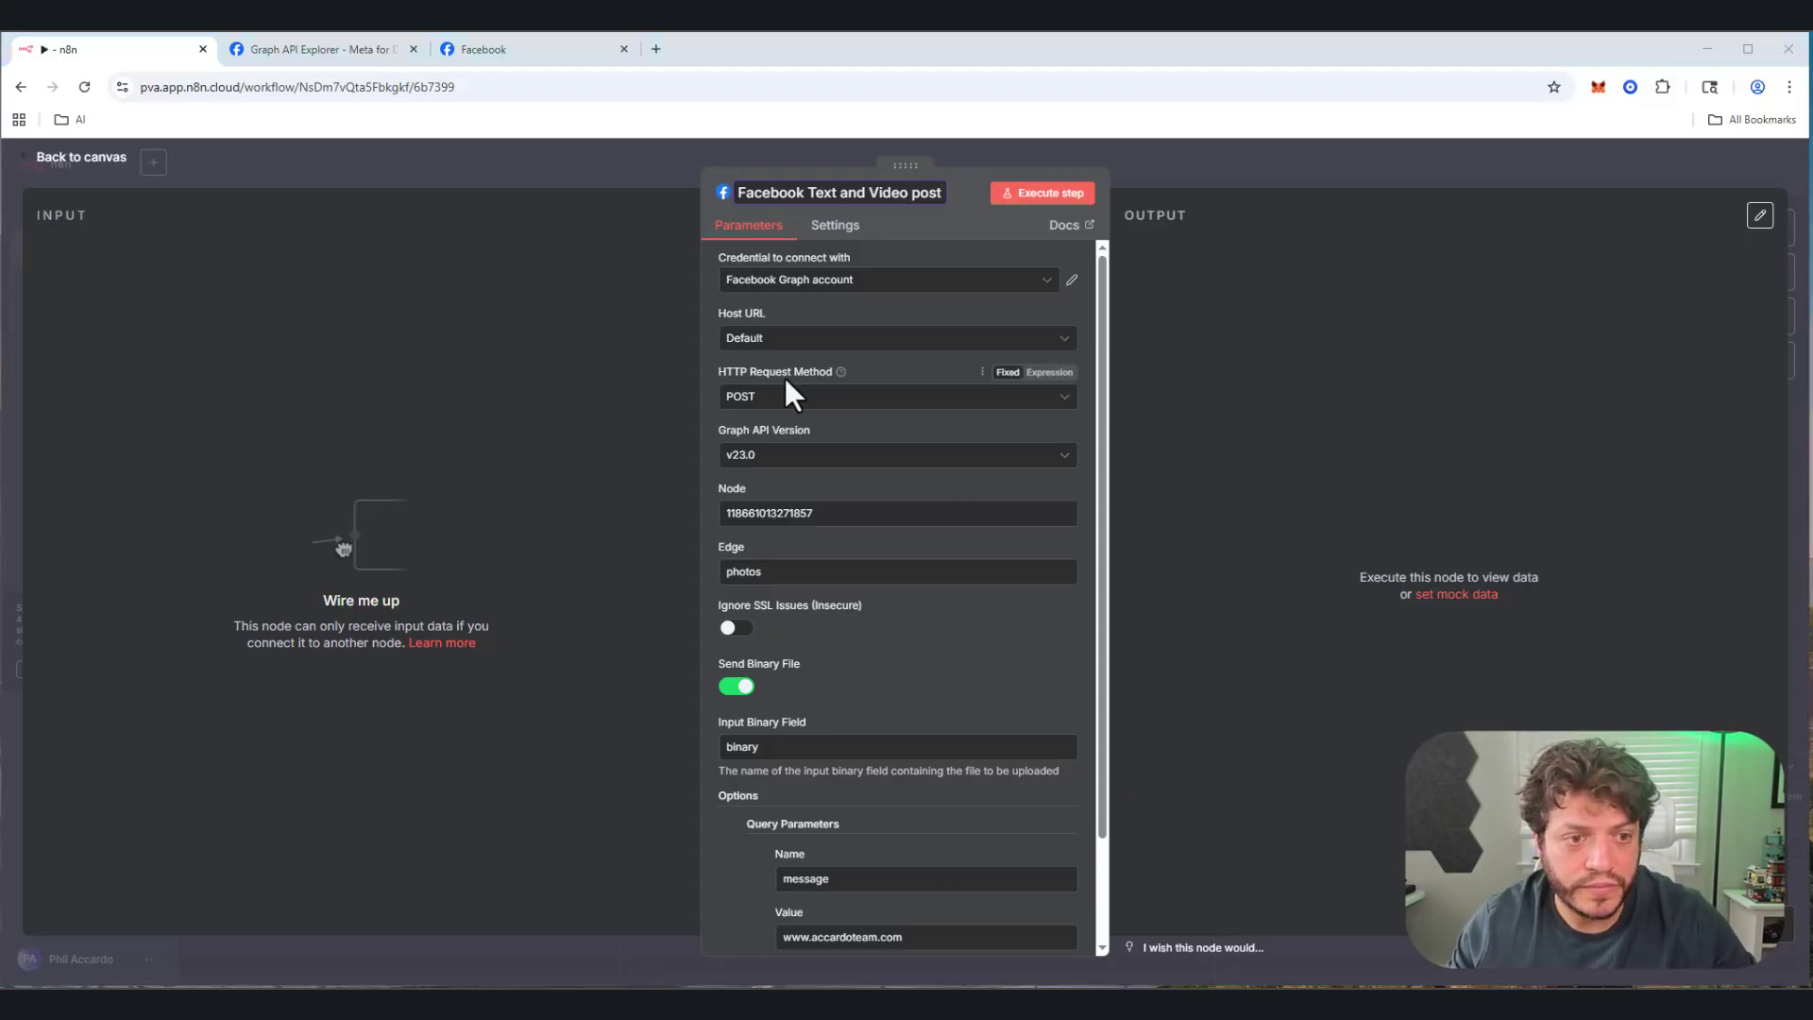
click(595, 591)
Step: Set the video node's Edge to videos and disable Send Binary File
double_click(822, 571)
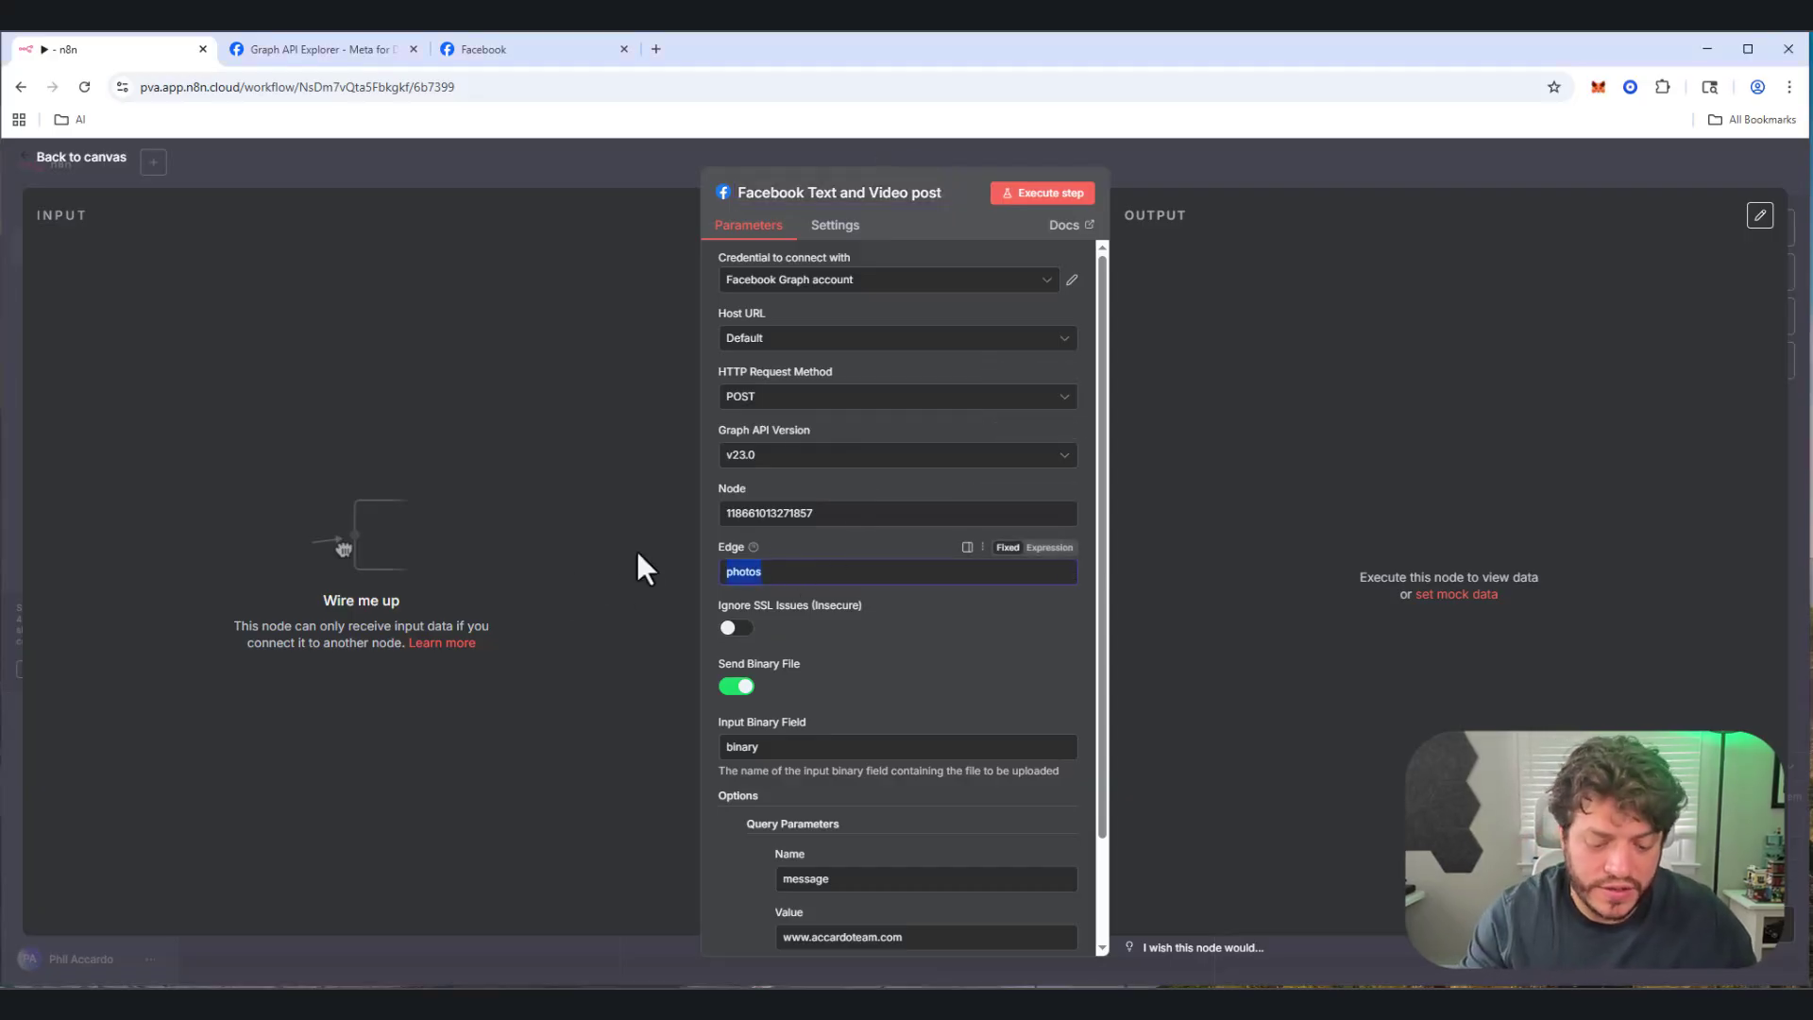
text(videosd)
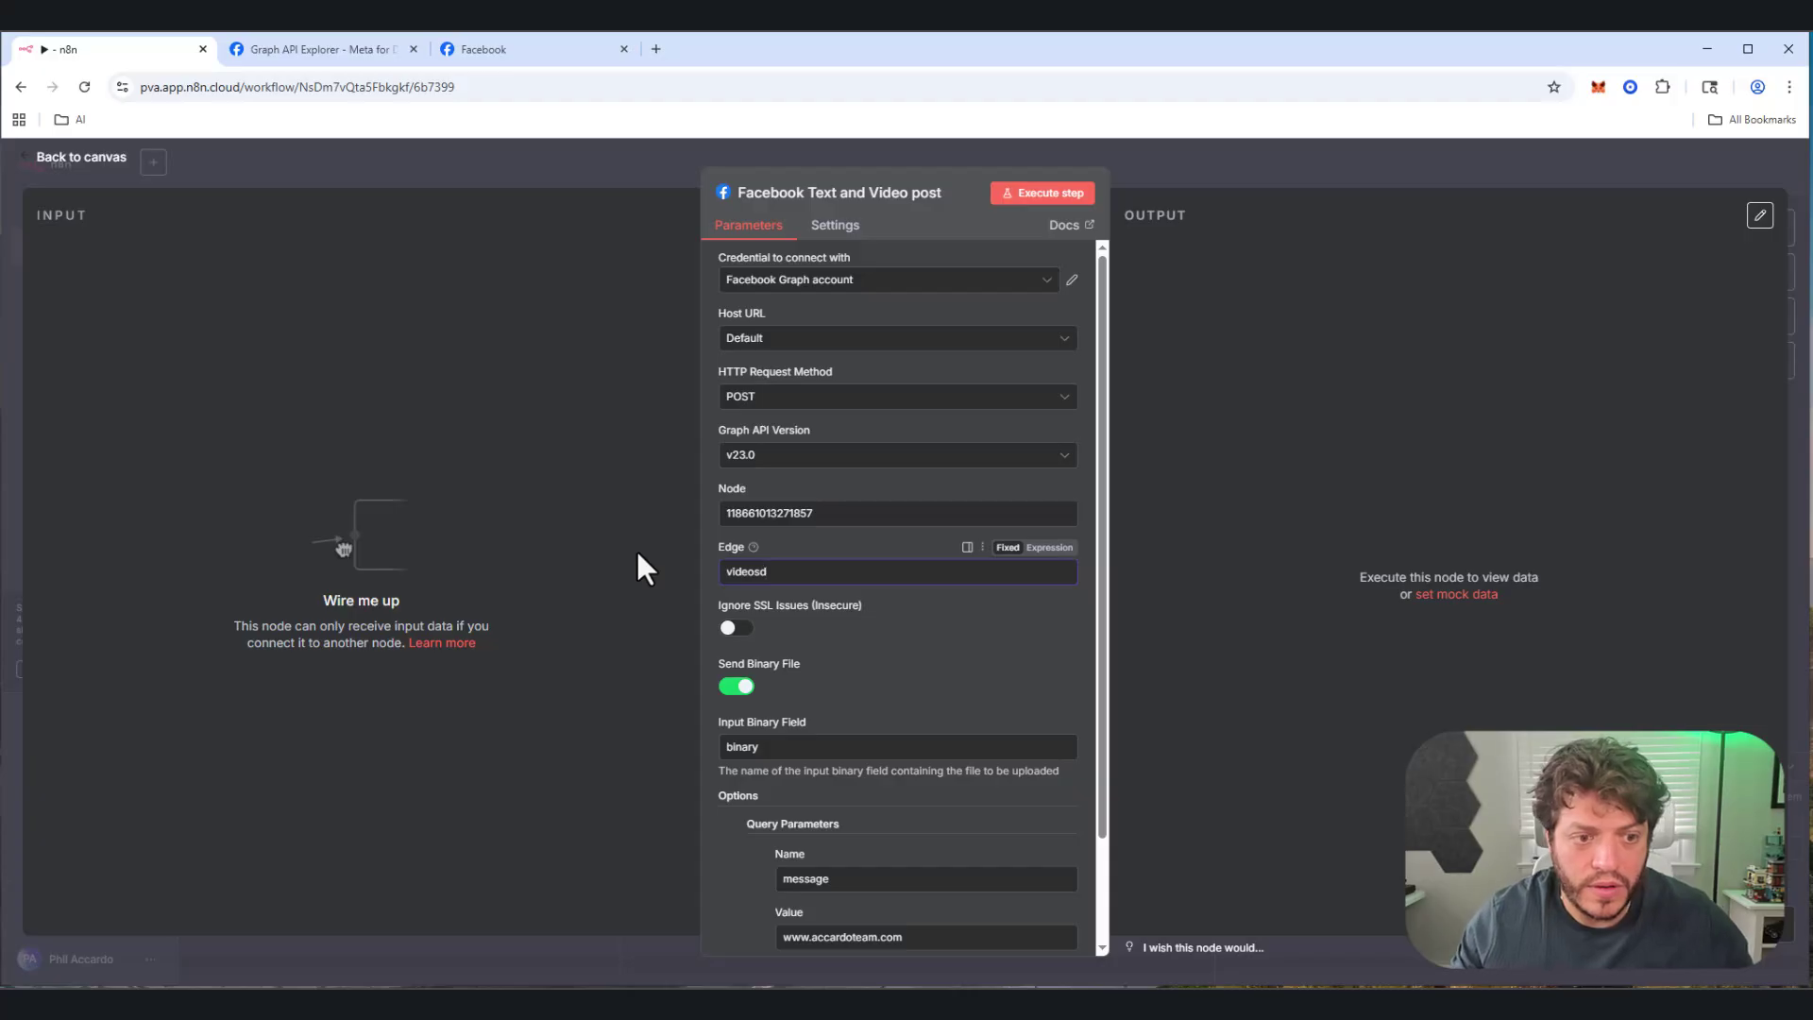
key(BackSpace)
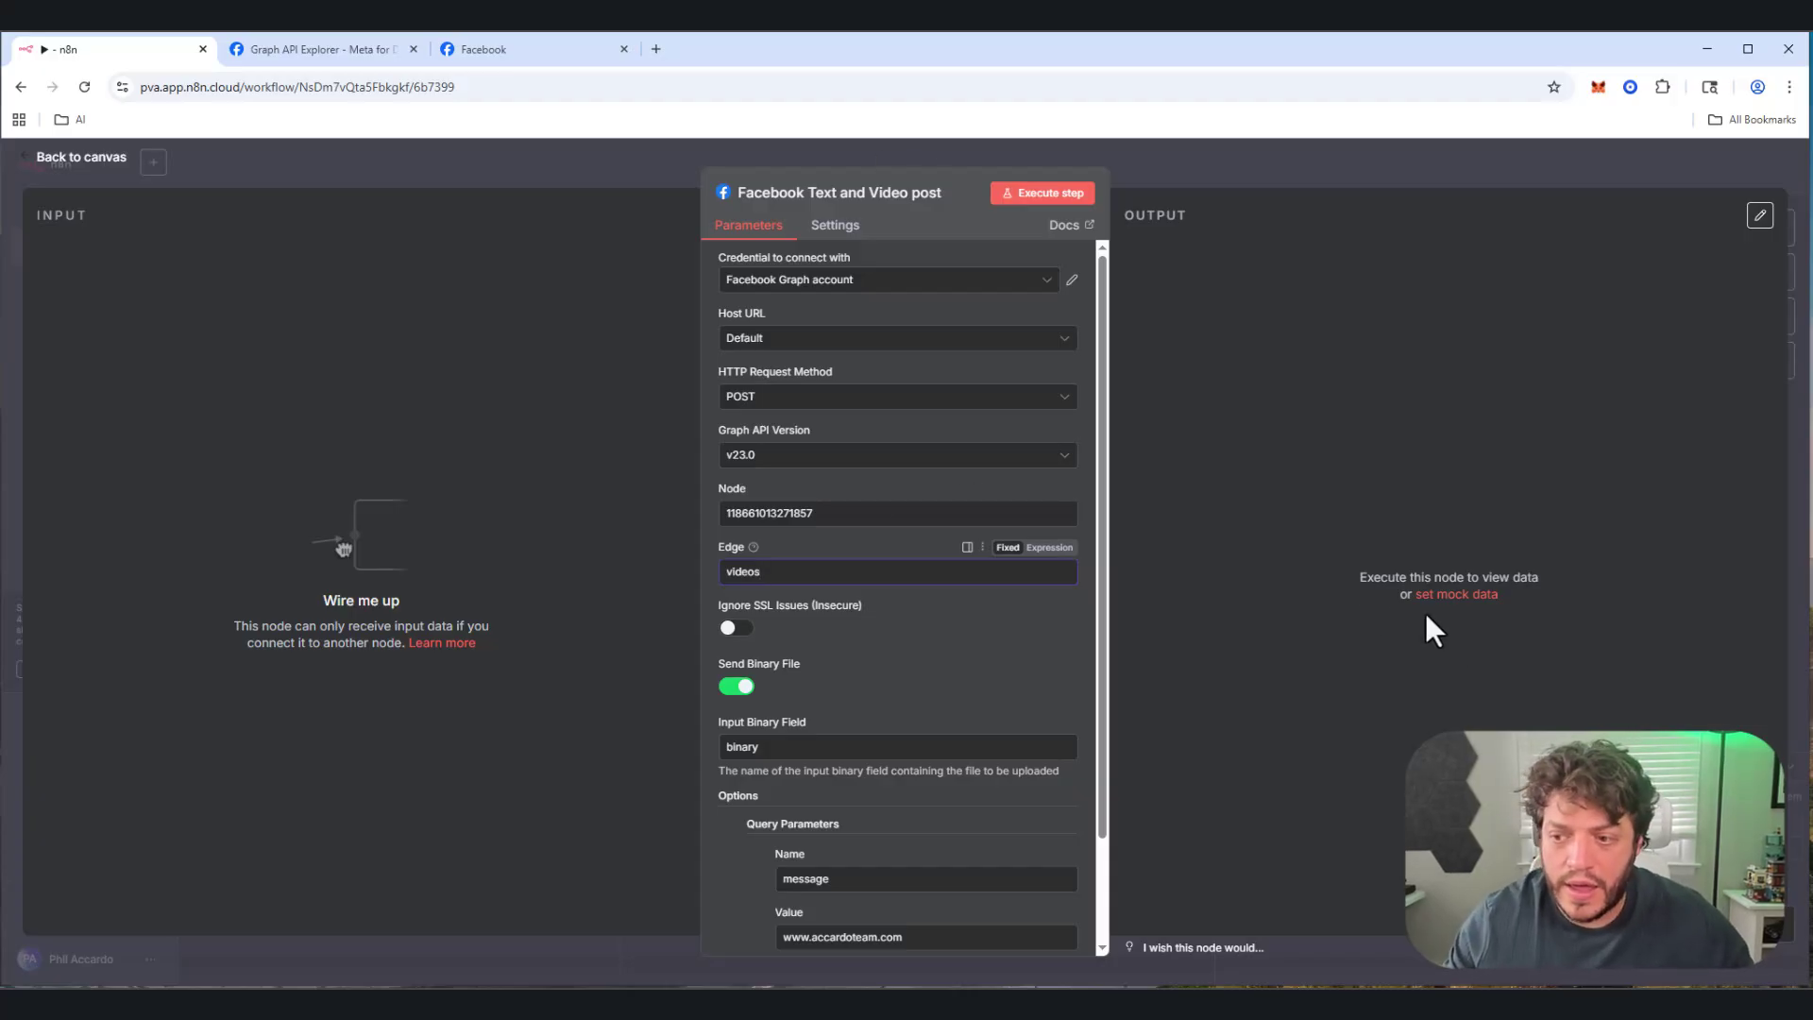
click(735, 686)
Step: Change the video node's message query parameter name to description
scroll(848, 720, down, 1)
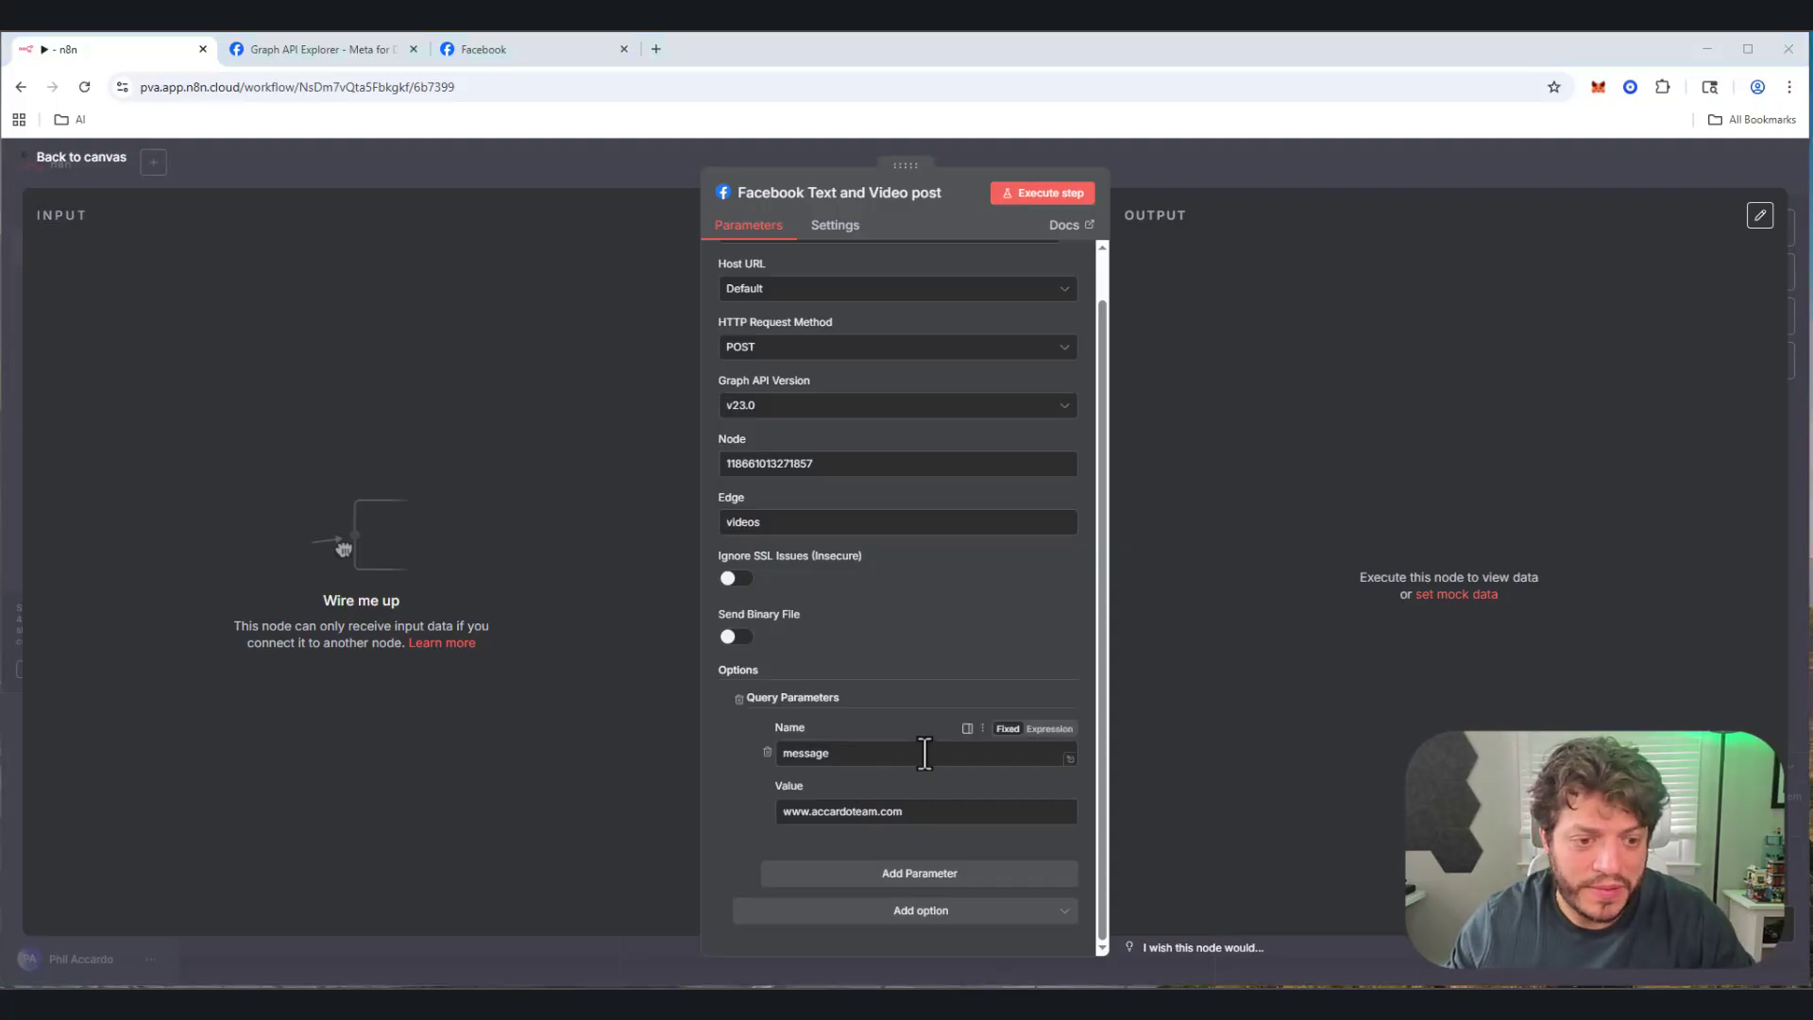
drag(924, 752, 705, 745)
key(ctrl+v)
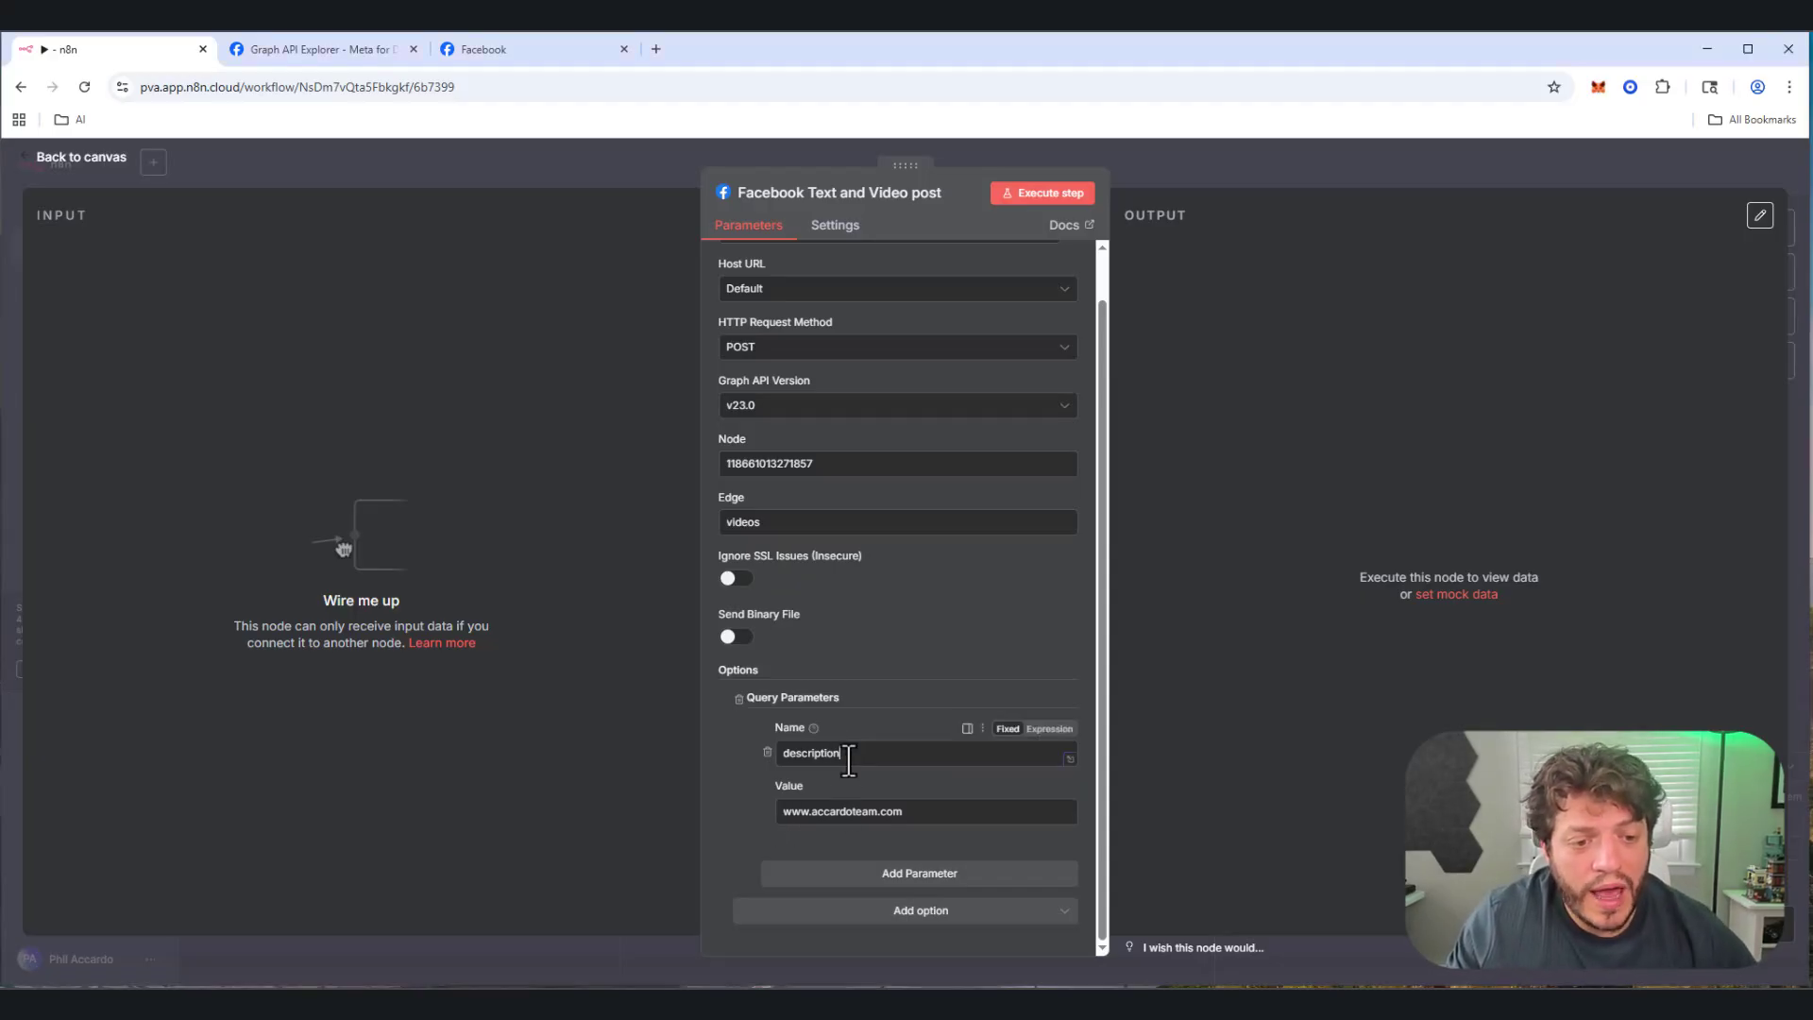
drag(842, 753, 761, 761)
click(850, 810)
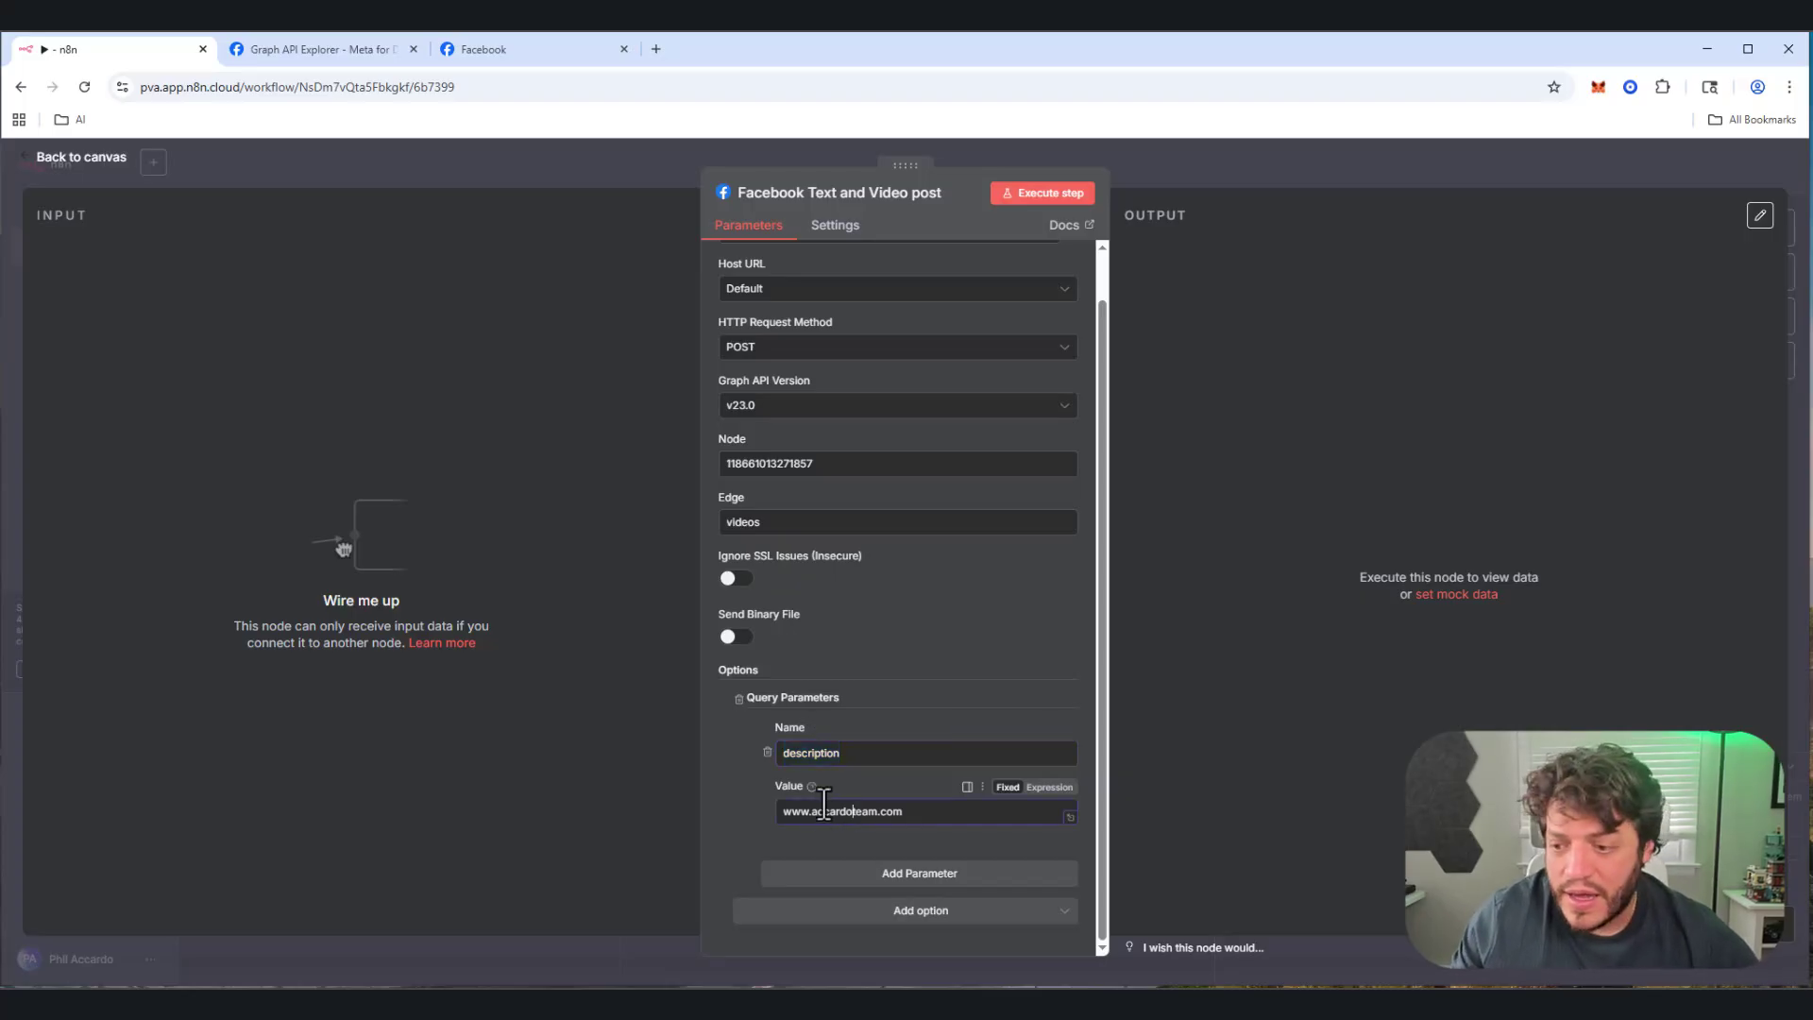
Step: Add a second query parameter named file_url to the video node
click(831, 874)
scroll(840, 869, down, 1)
scroll(840, 869, down, 1)
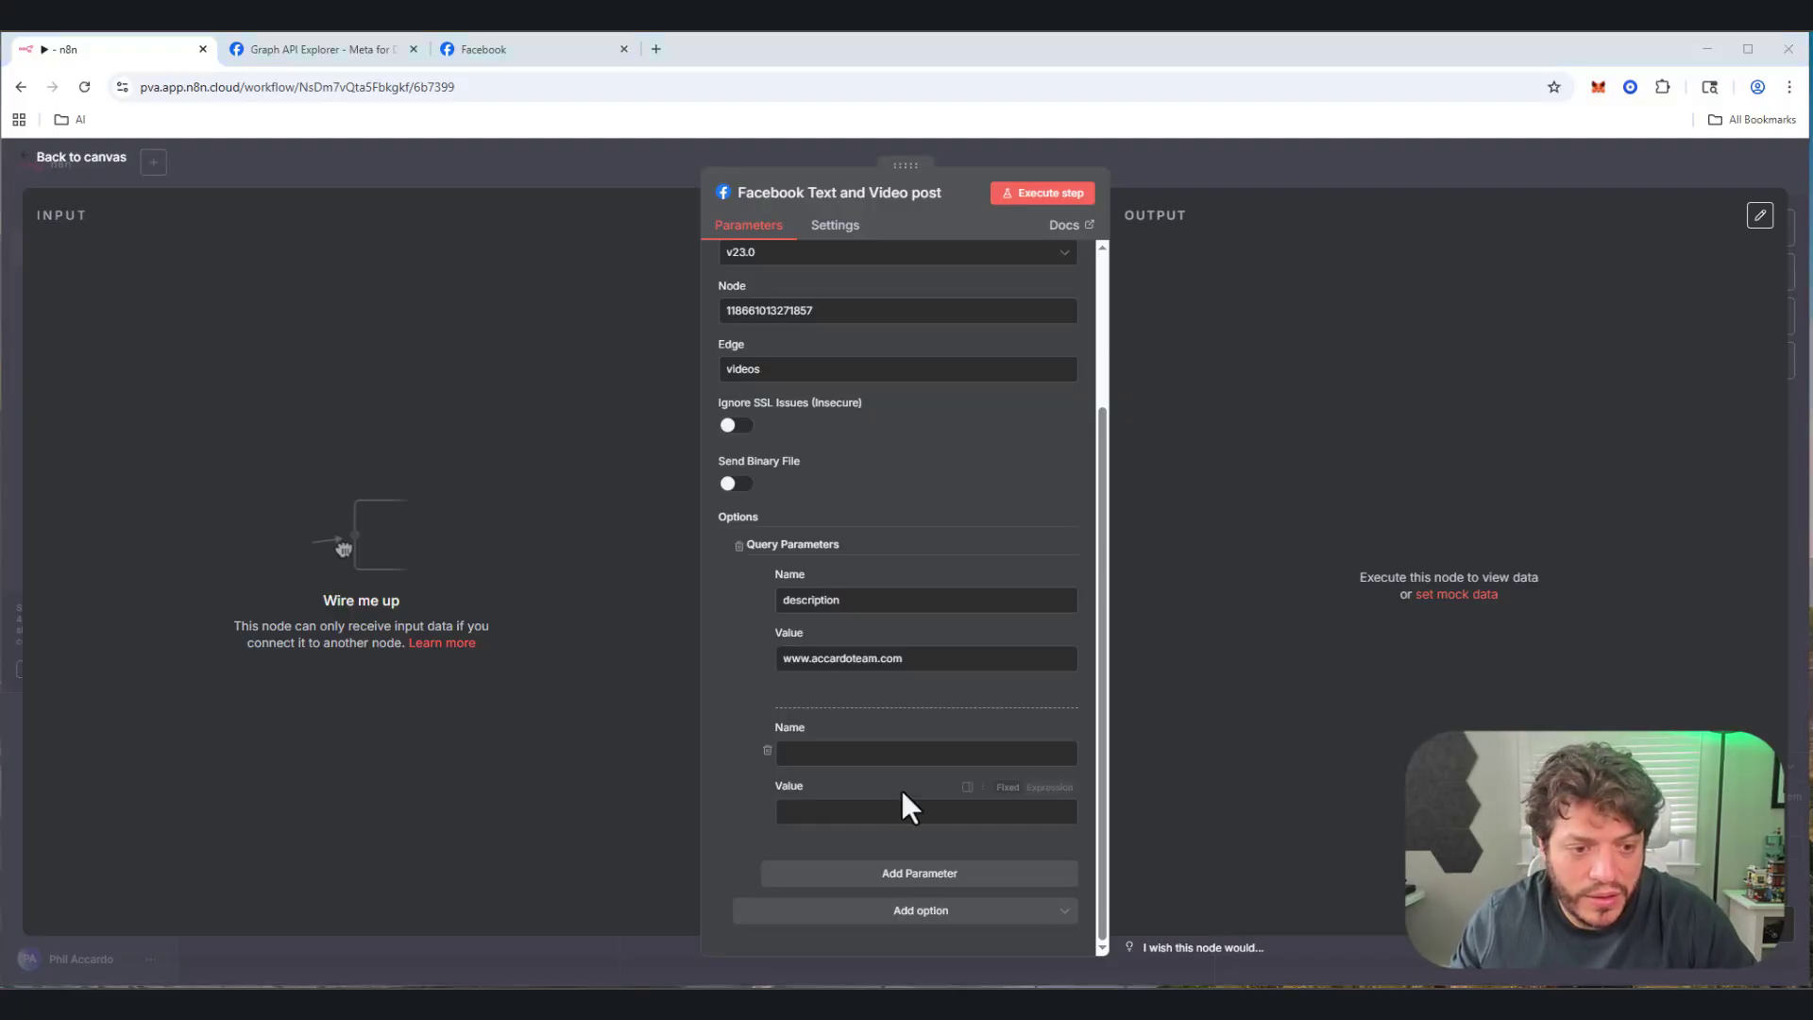
click(839, 753)
text(file_url)
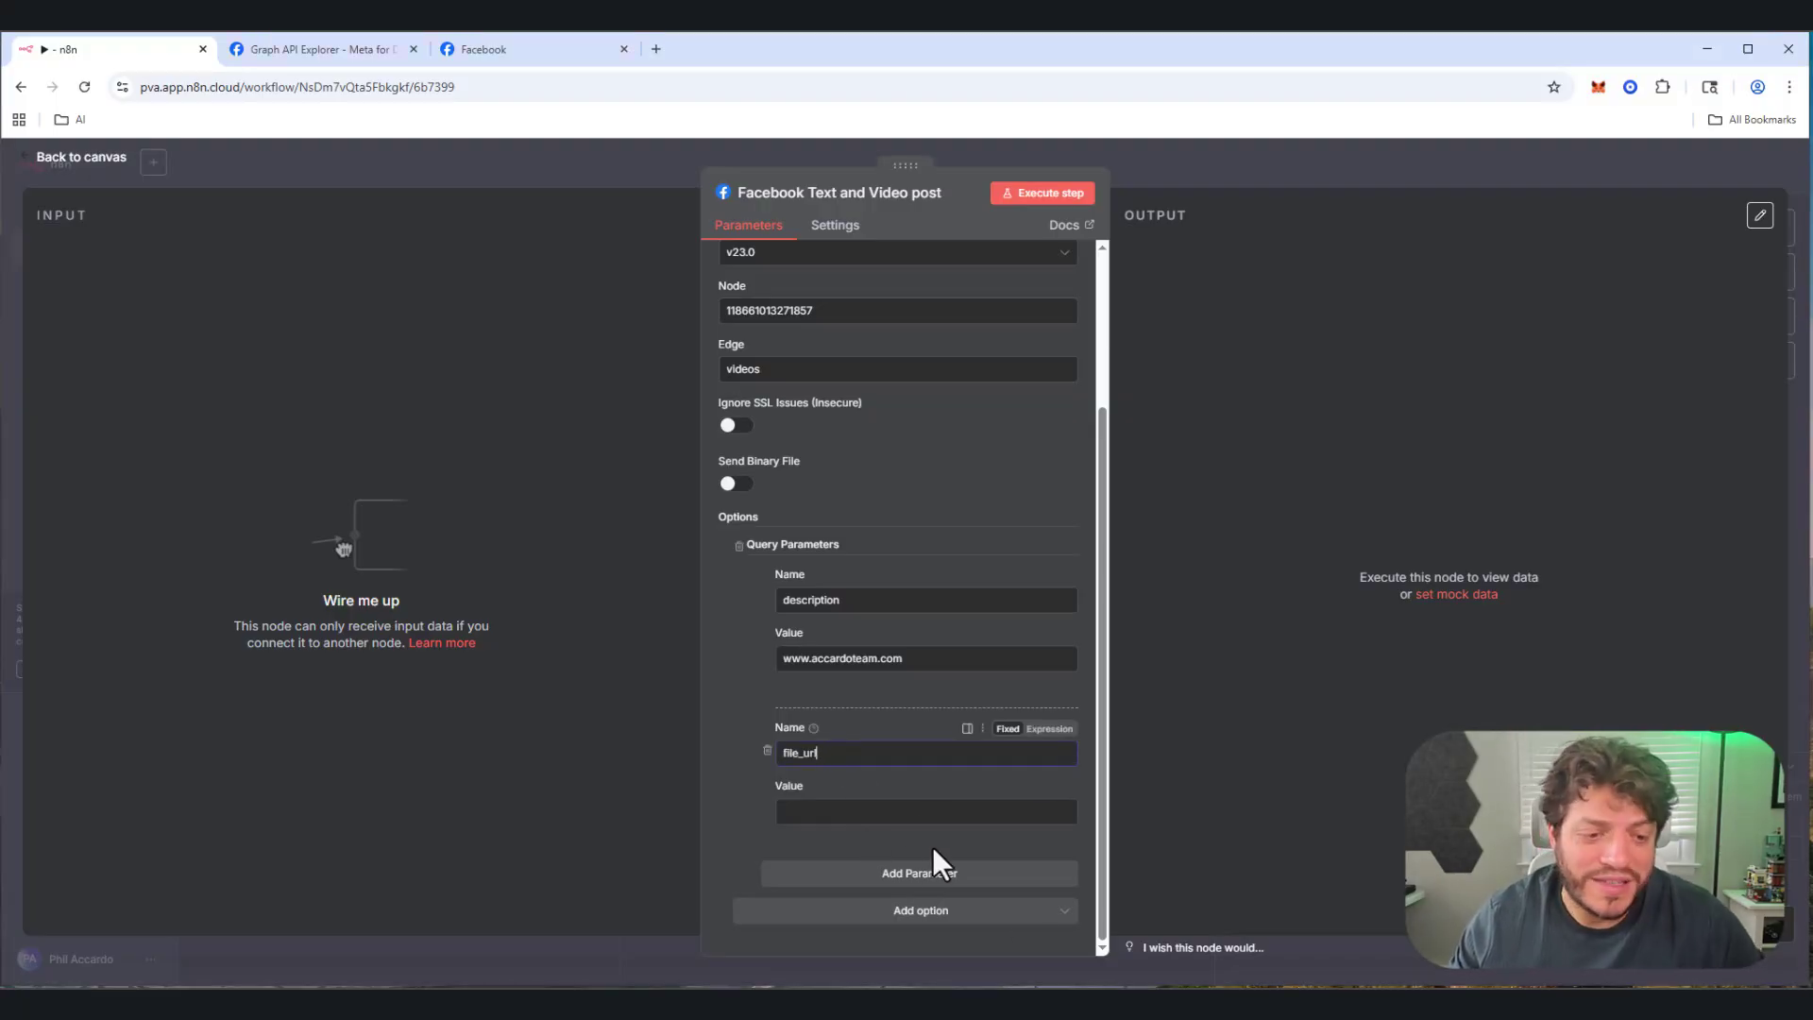
Step: Bring the Social Media Poster Agent workflow back and examine the query parameters of its Post Video + Text to FB3 node
key(alt+Tab)
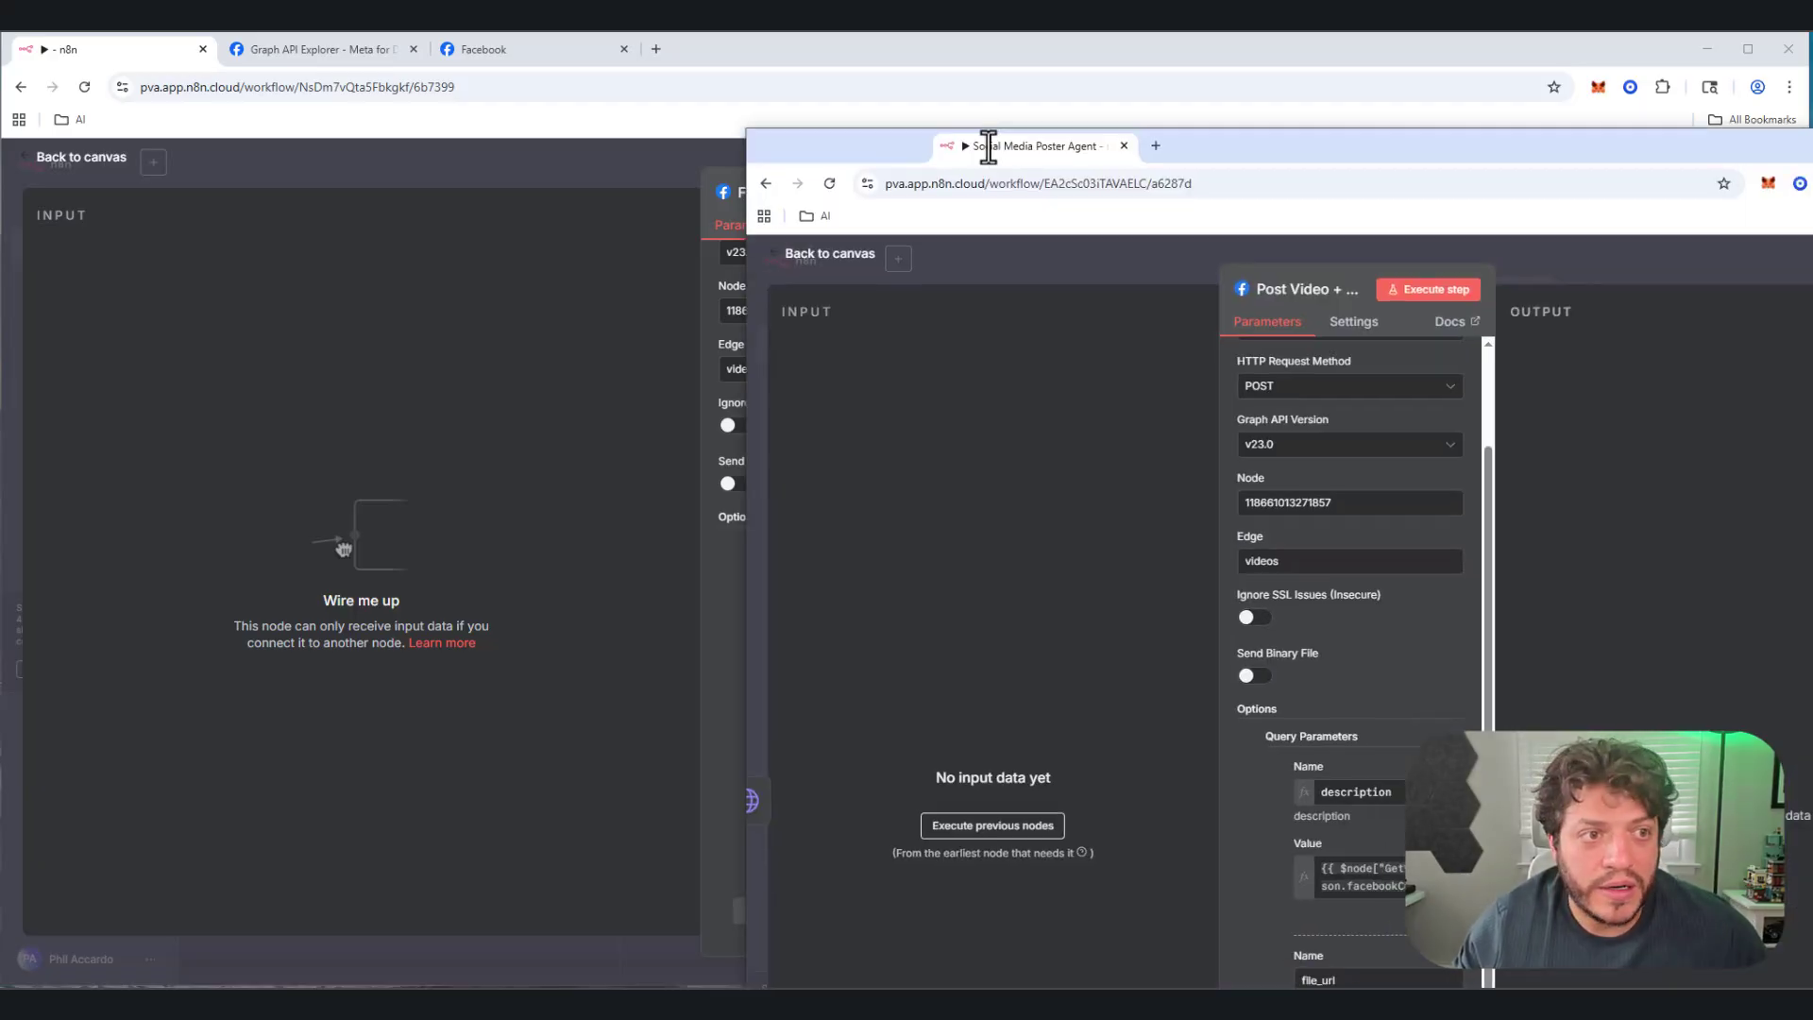
drag(951, 149, 916, 51)
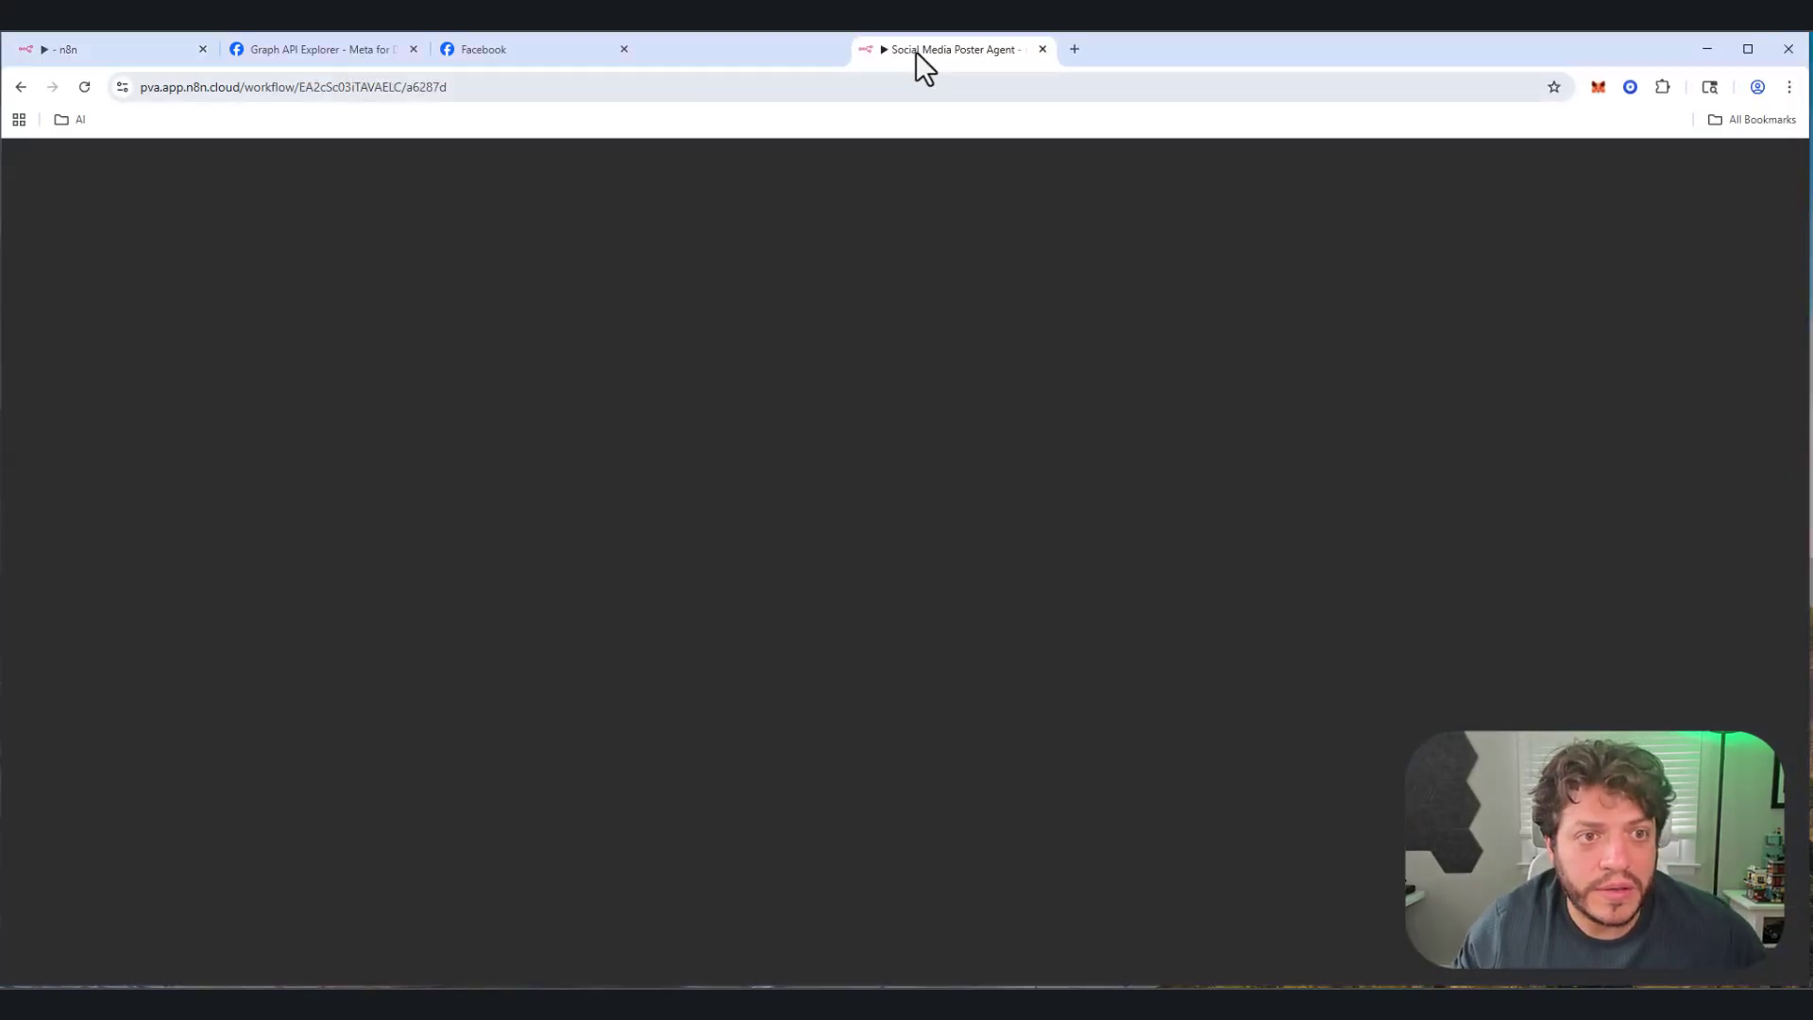
scroll(905, 558, up, 1)
scroll(890, 569, down, 3)
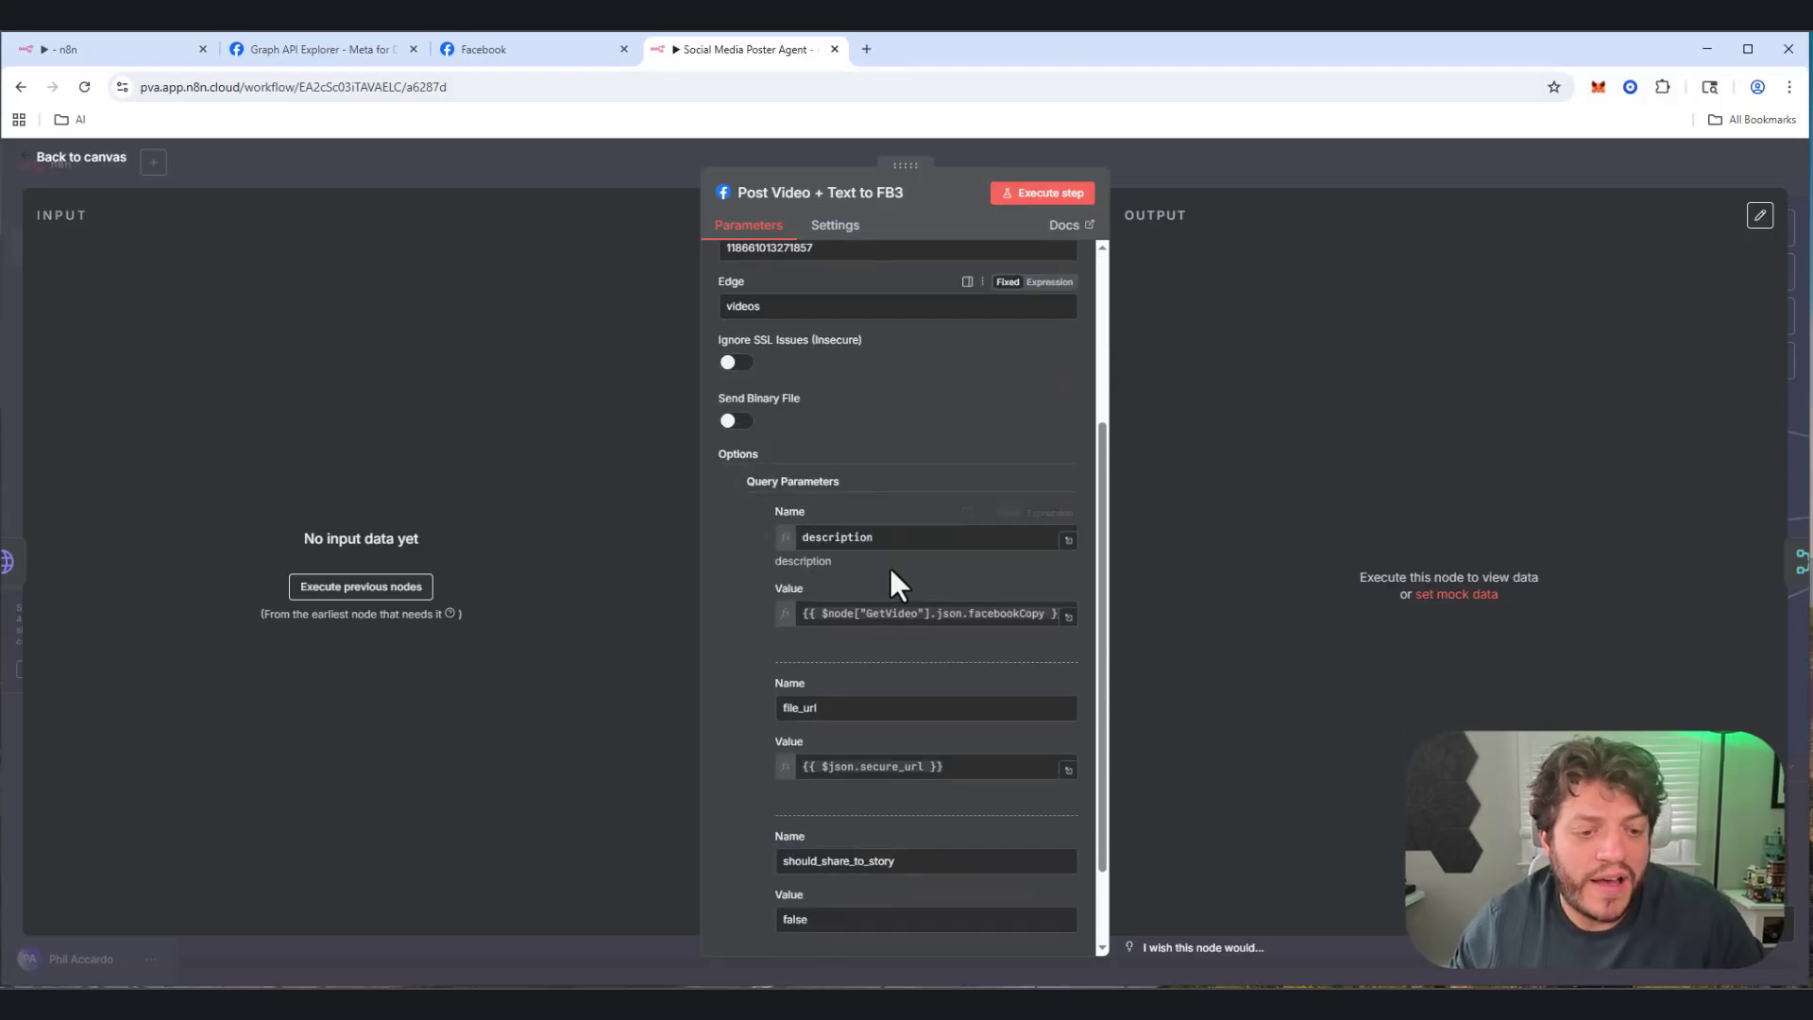
click(871, 616)
drag(834, 614, 1027, 616)
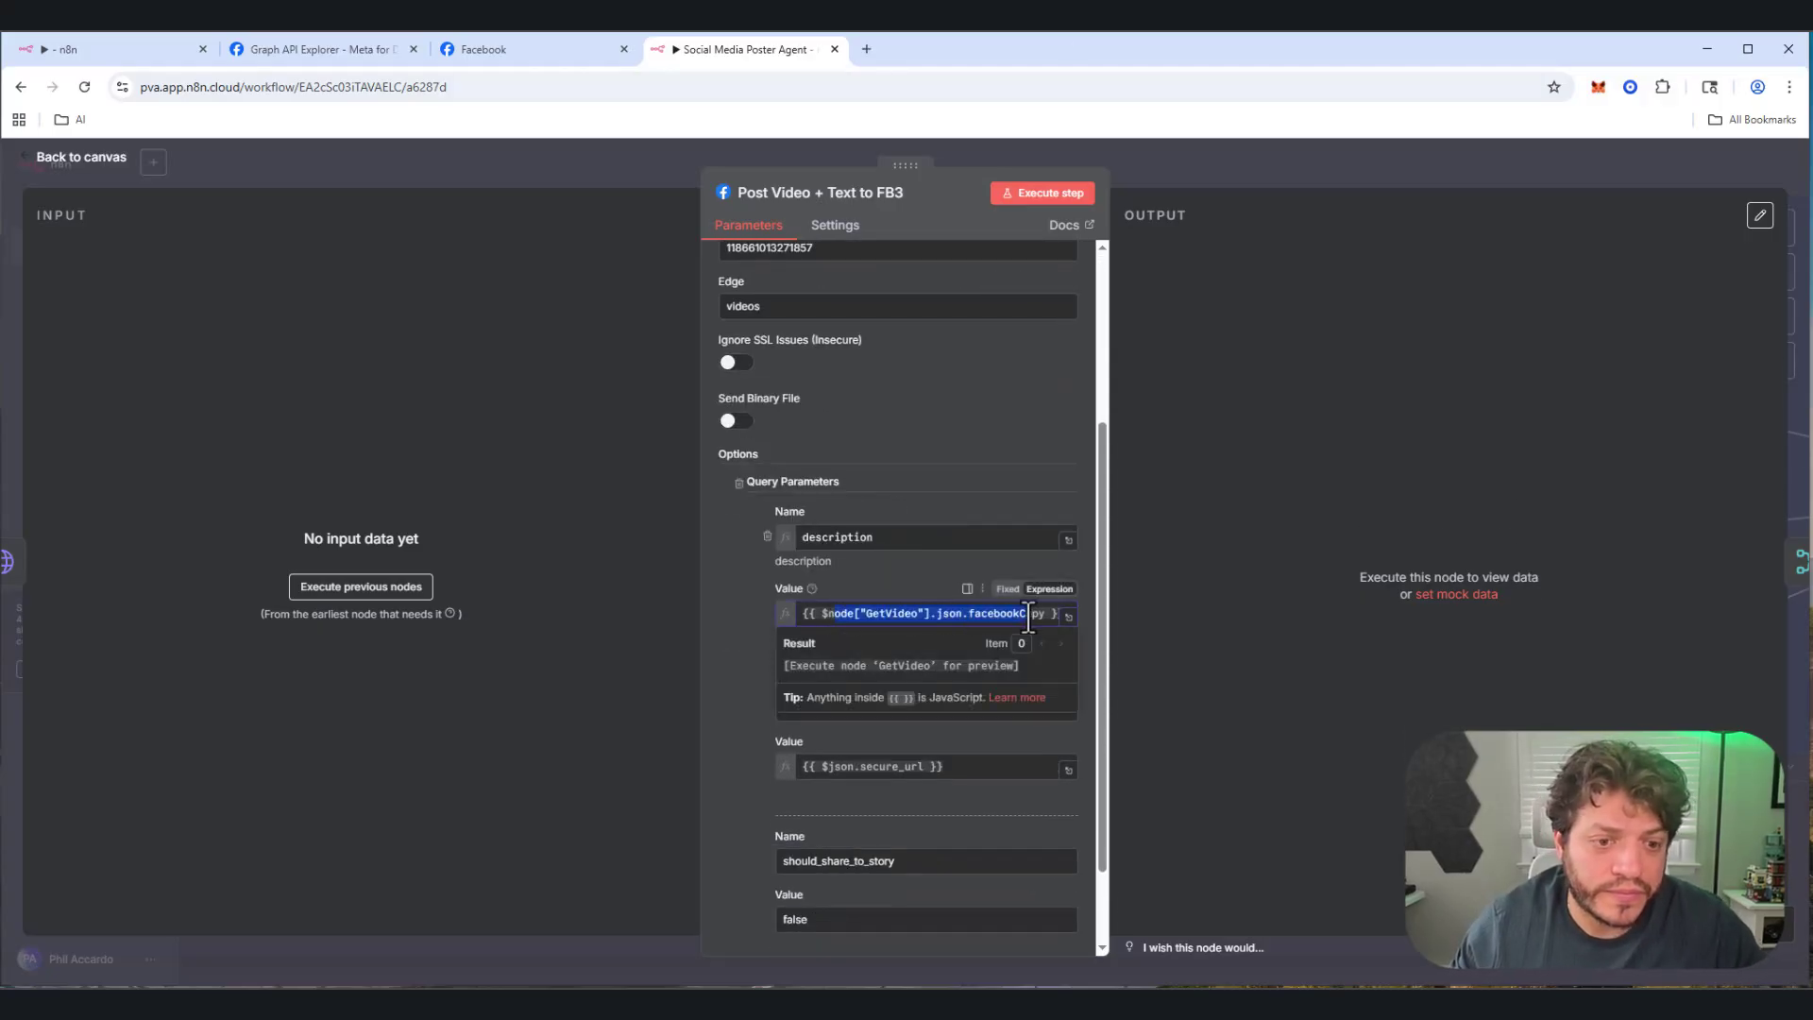
click(858, 701)
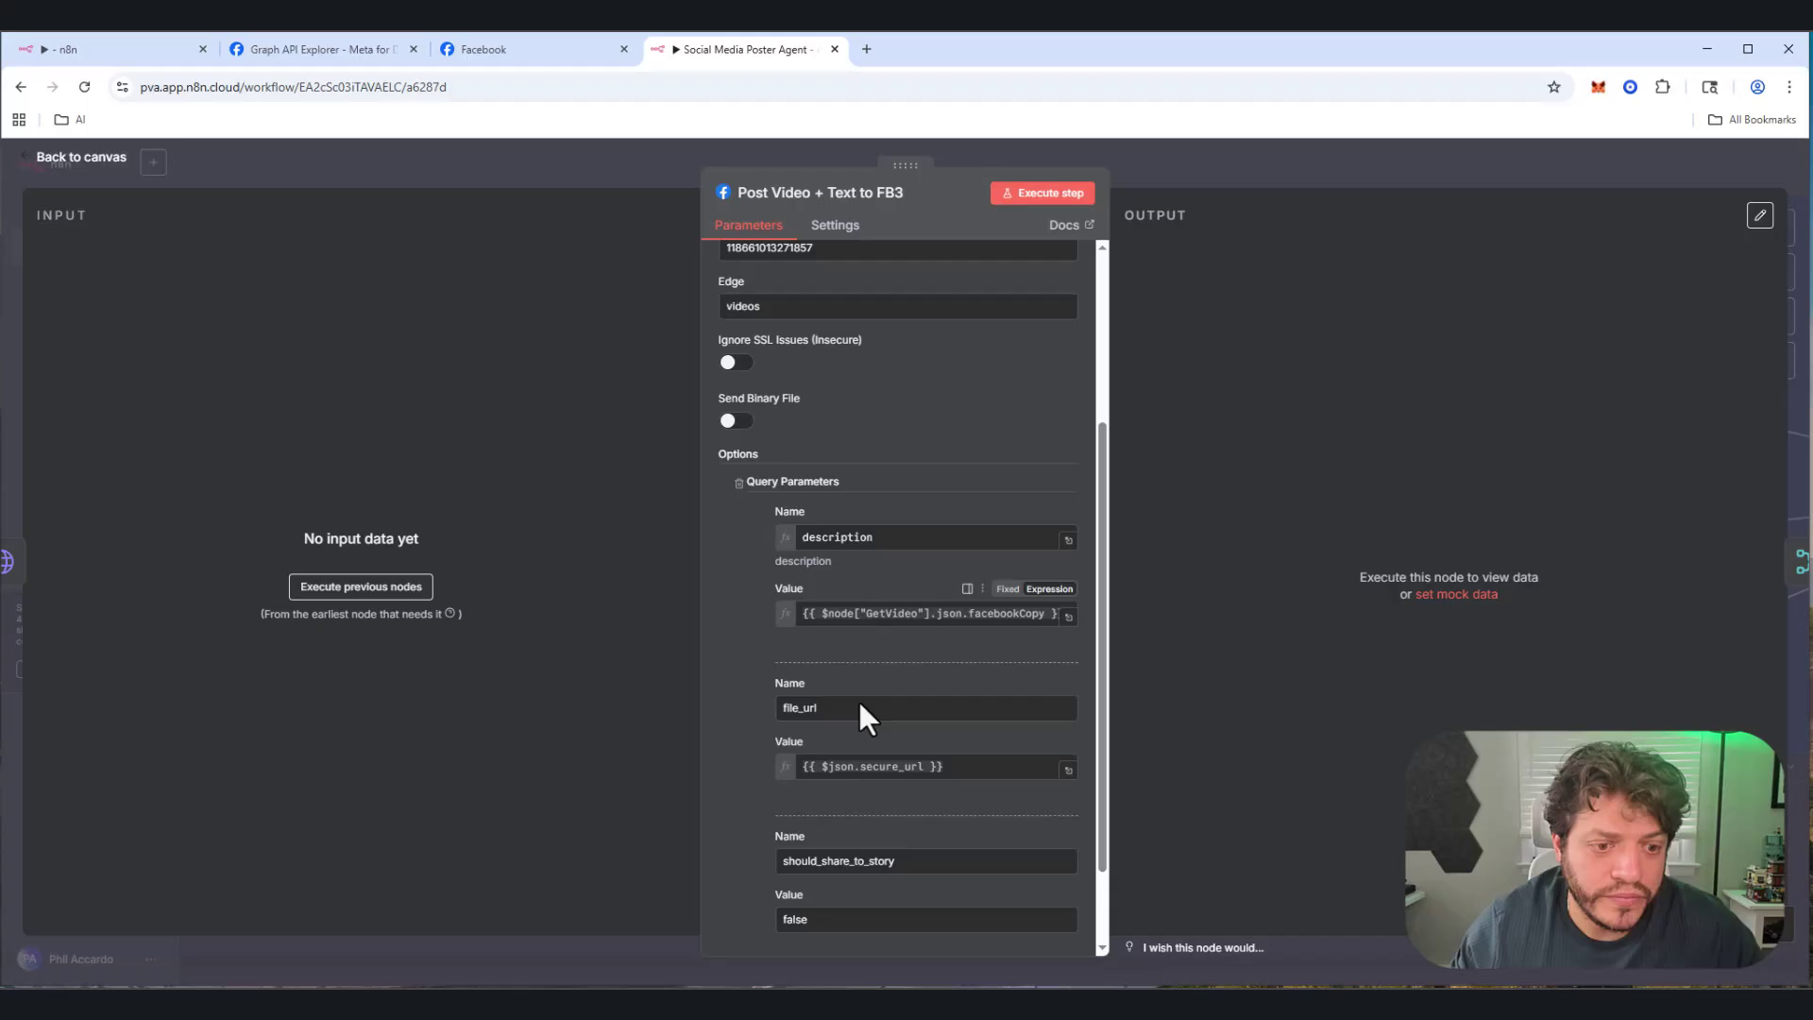
click(823, 766)
click(846, 848)
scroll(812, 812, down, 1)
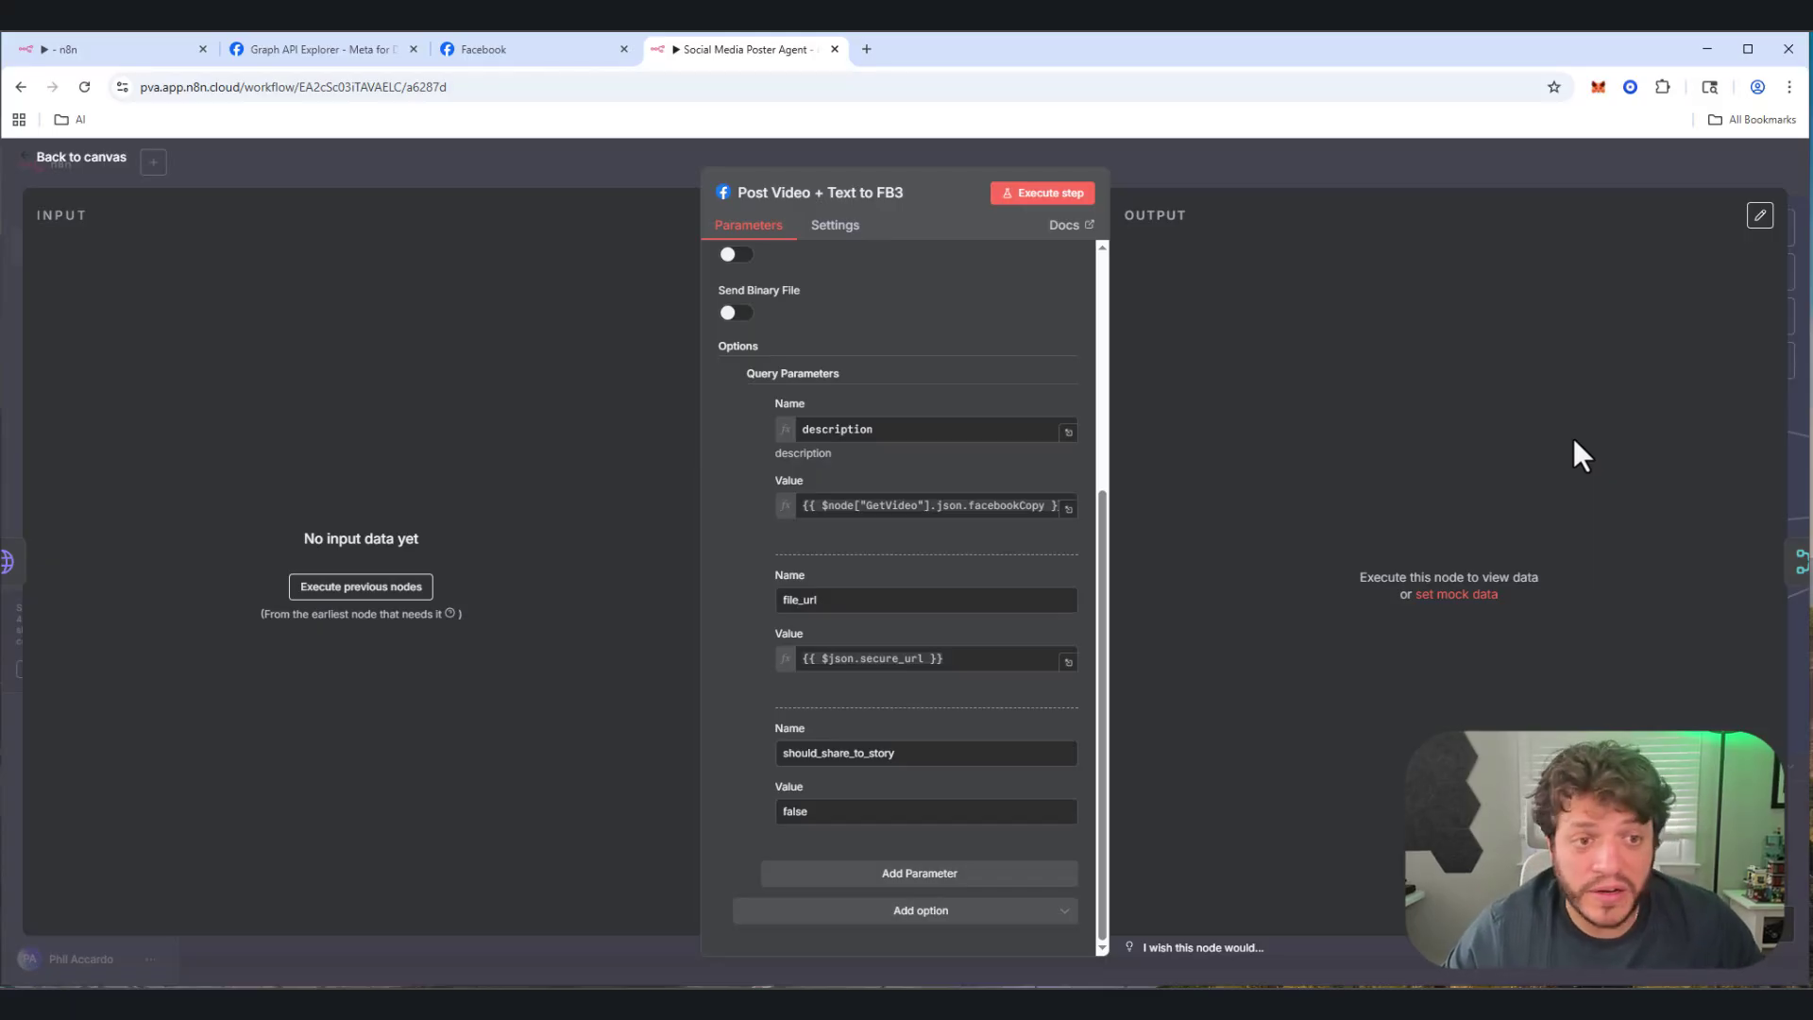
click(59, 160)
Step: Examine the GetVideo node's URL, authentication, response format and output field settings, then return to the canvas
scroll(869, 533, down, 2)
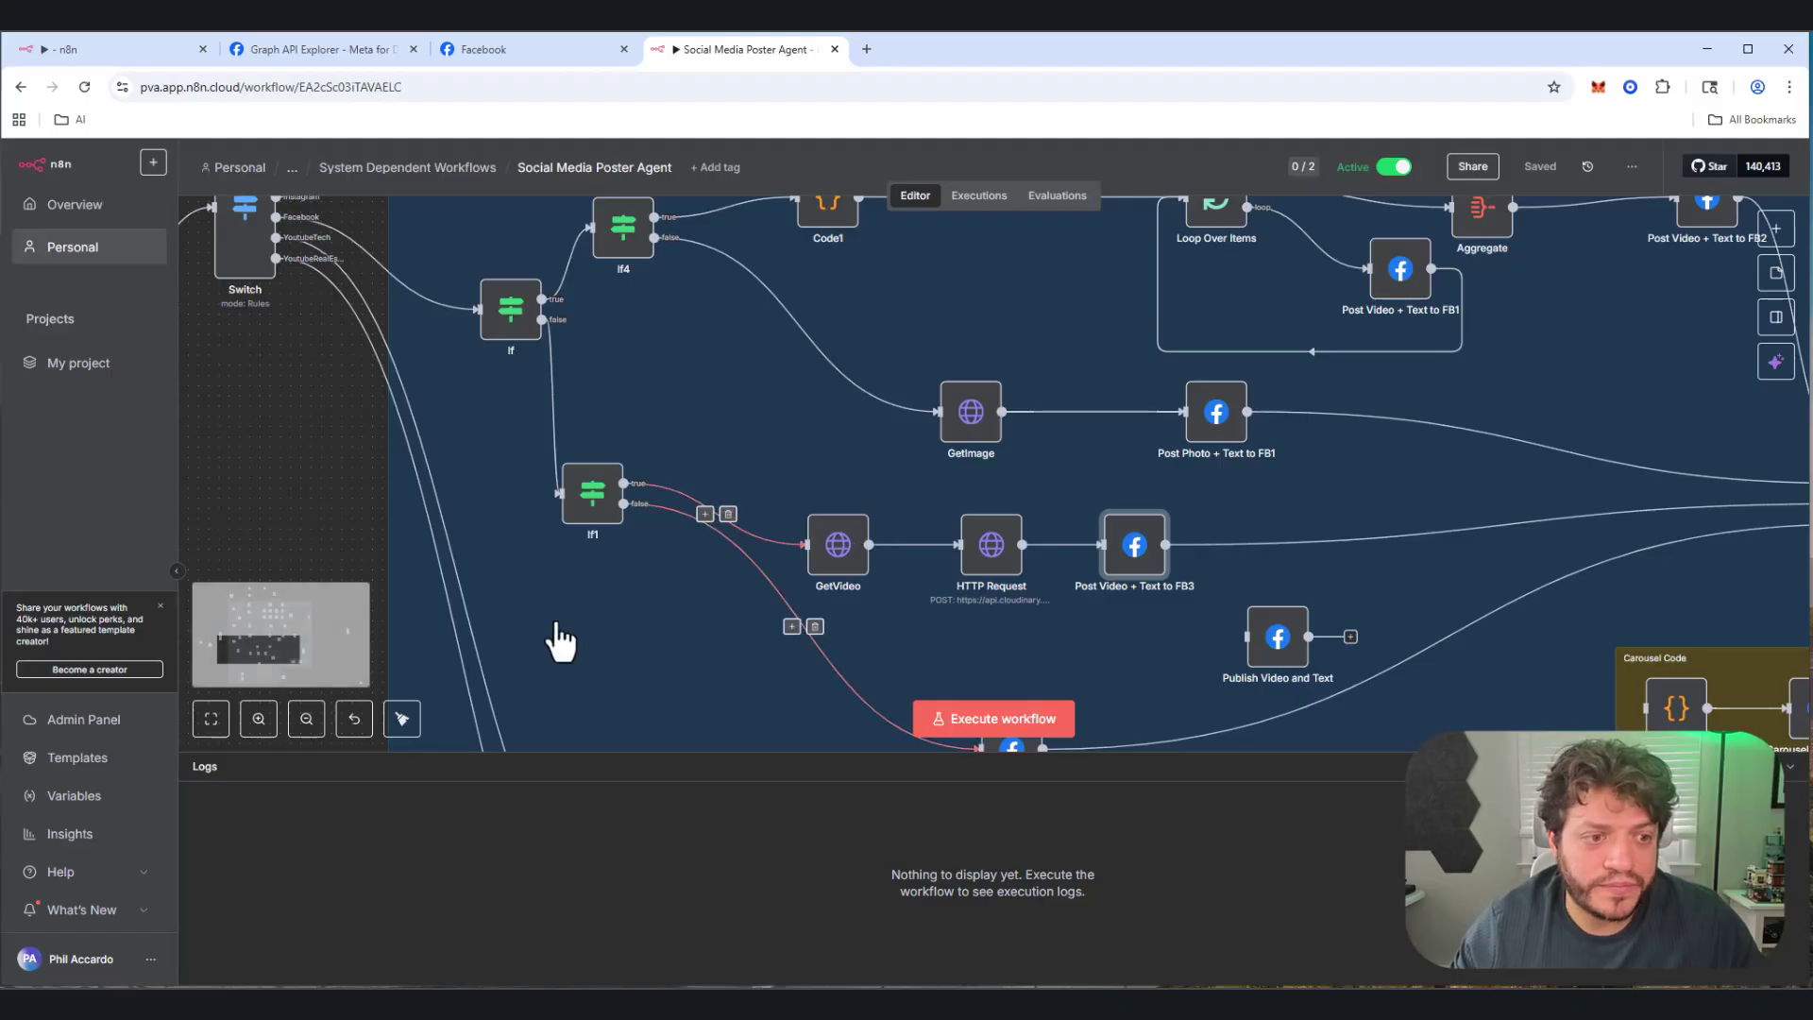
click(851, 574)
double_click(852, 574)
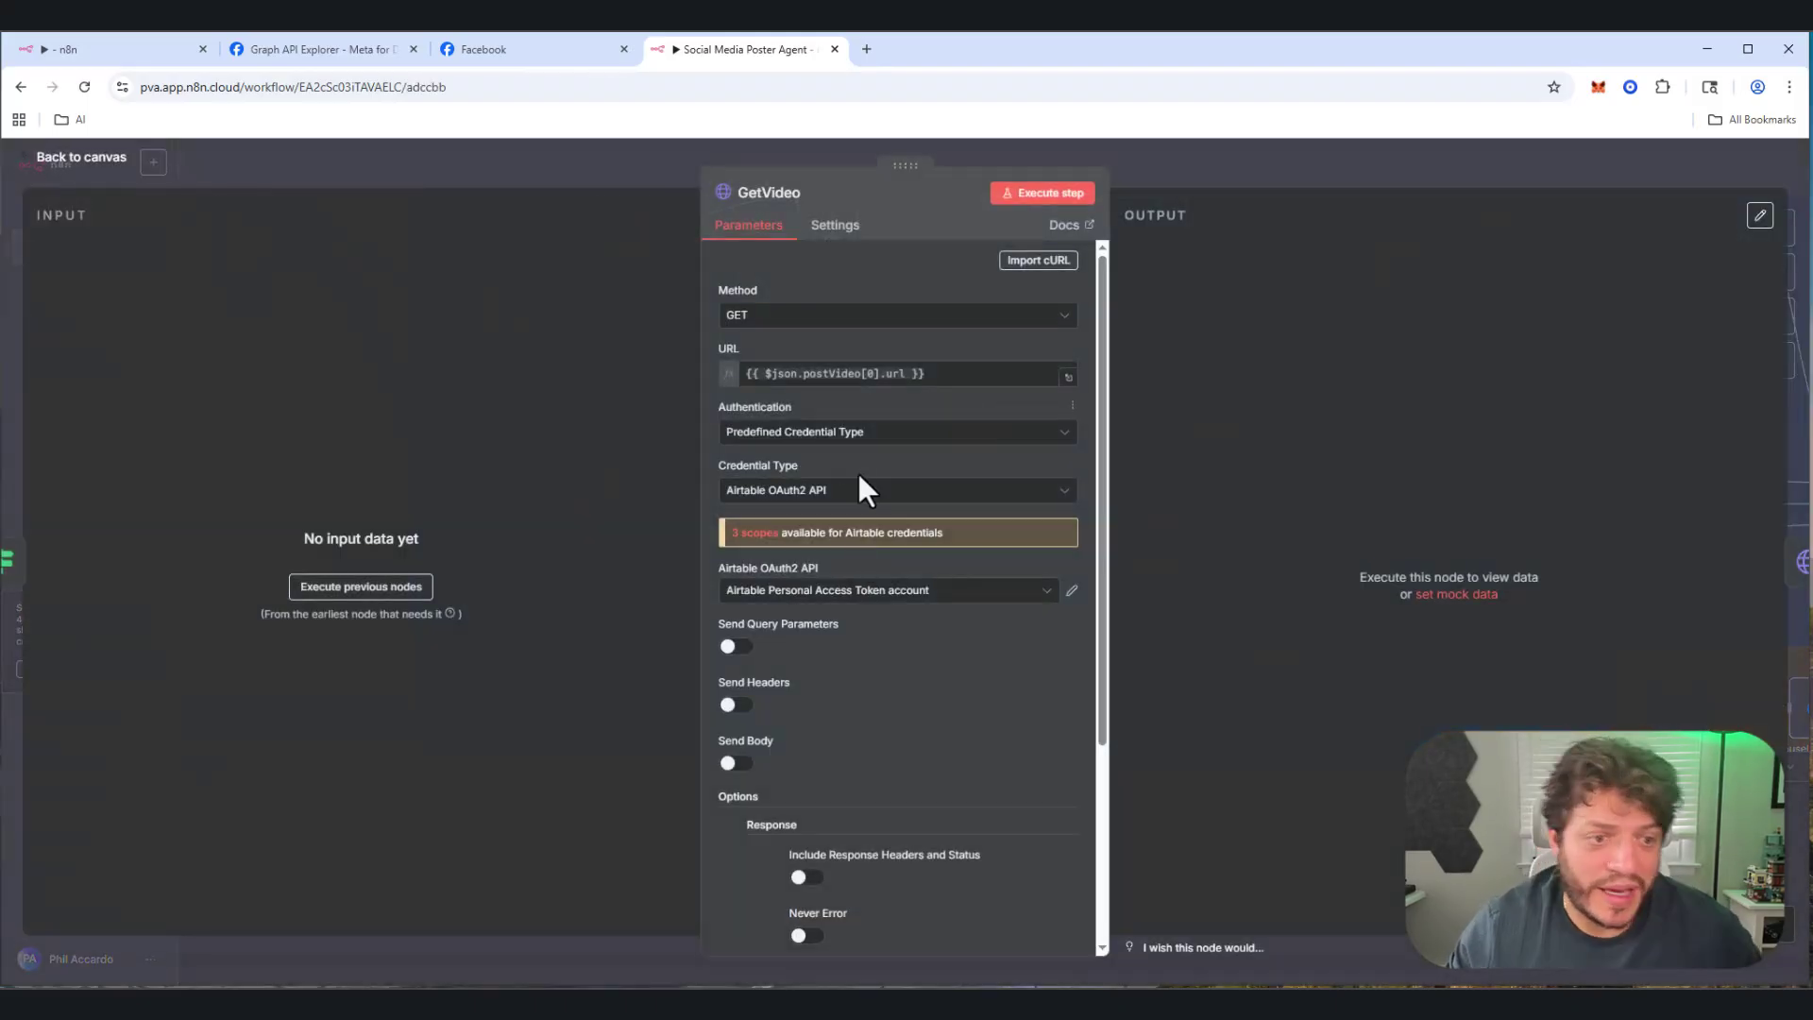
scroll(854, 481, down, 3)
scroll(878, 699, down, 2)
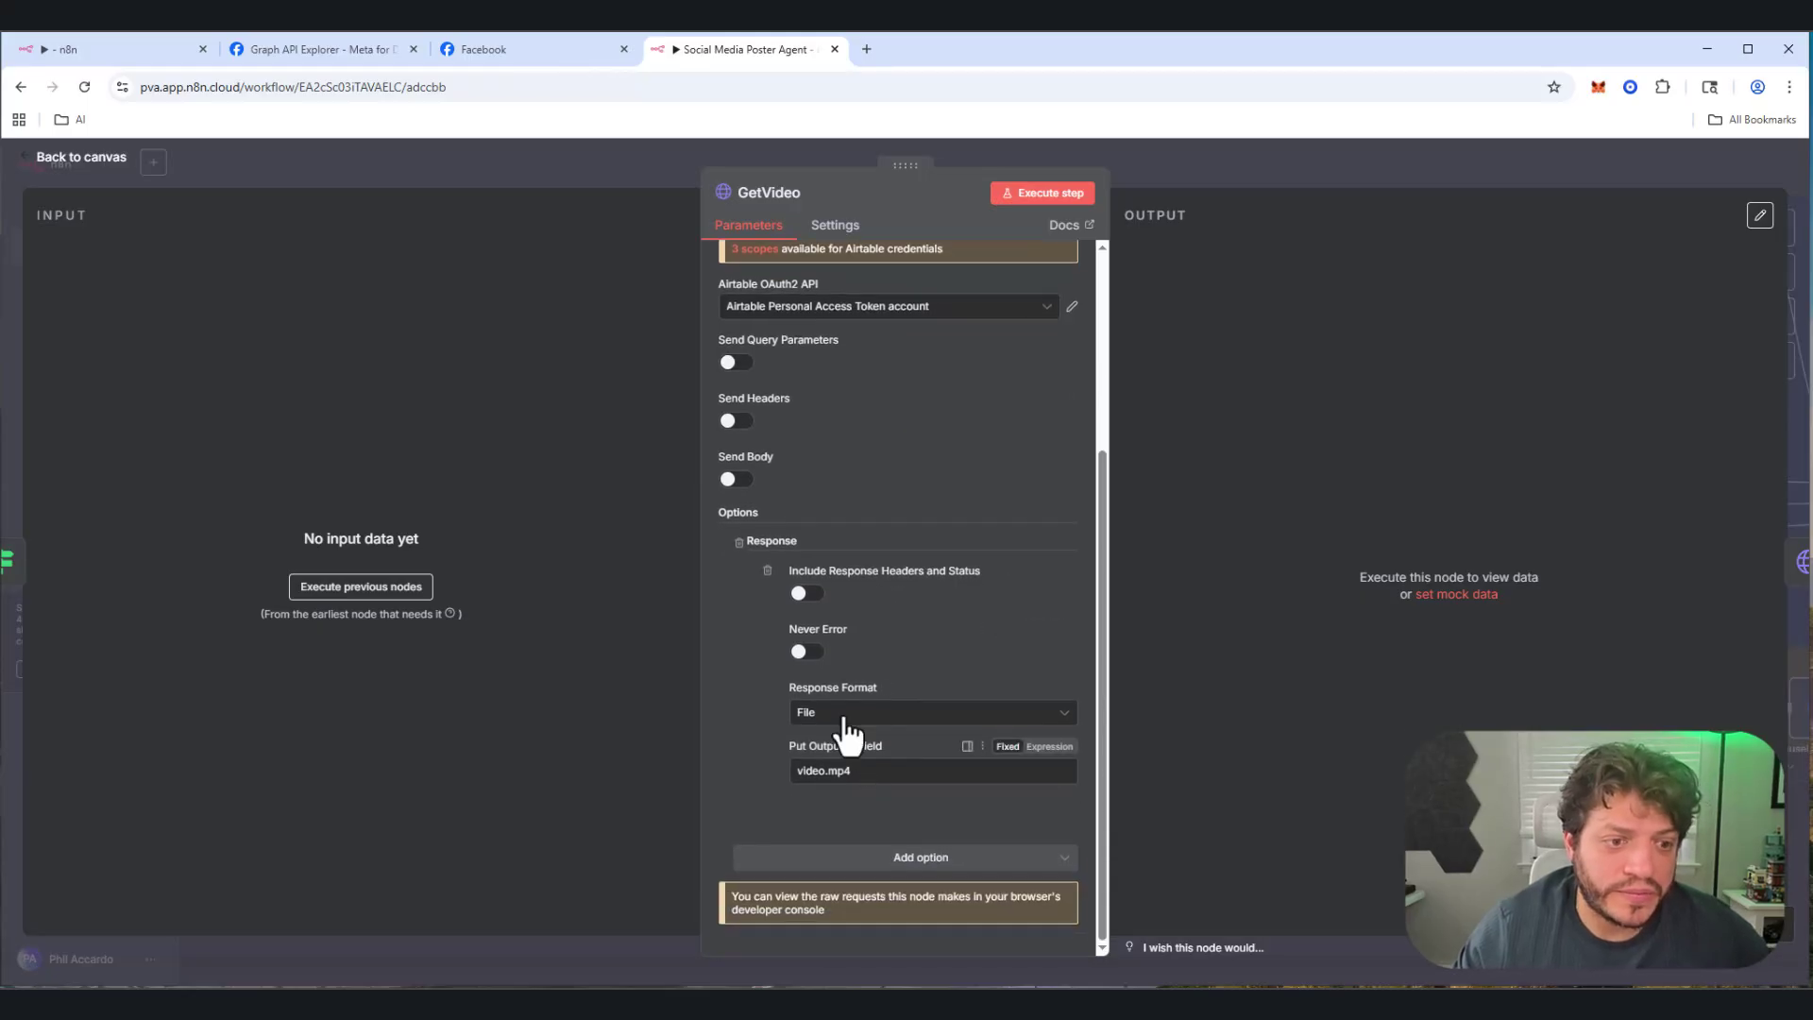
scroll(855, 680, up, 5)
scroll(867, 614, down, 3)
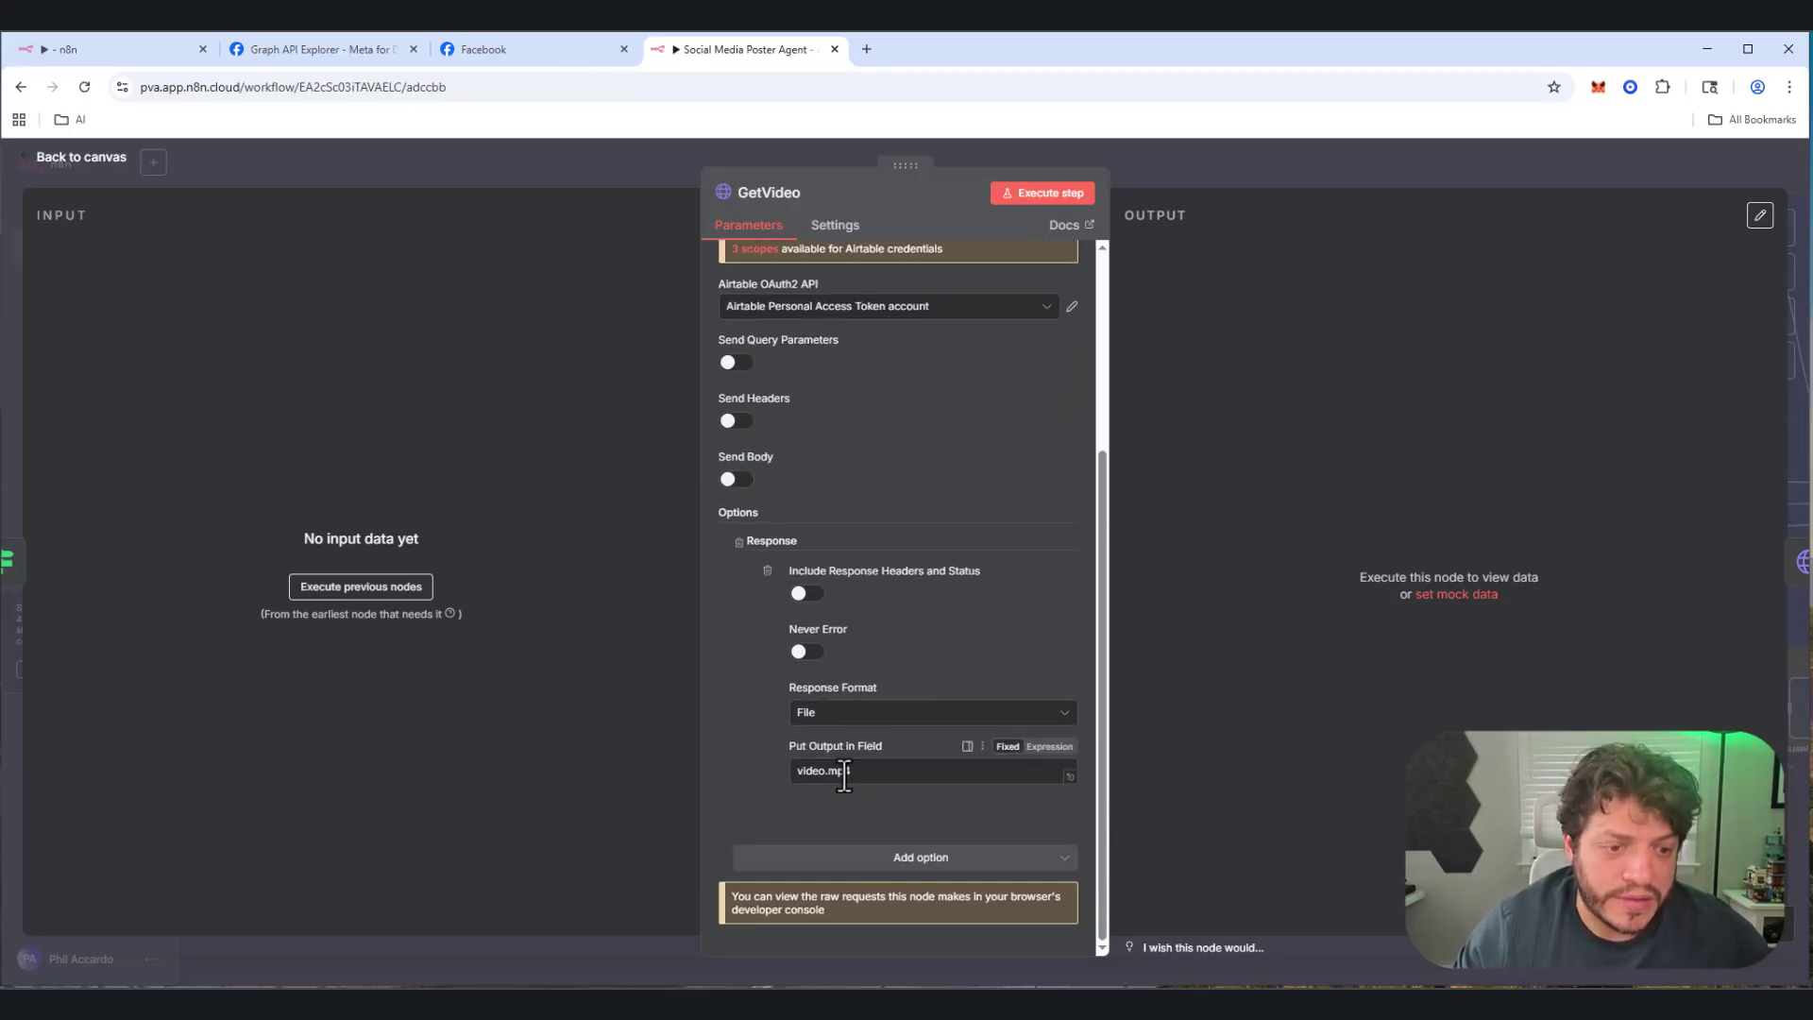
click(55, 158)
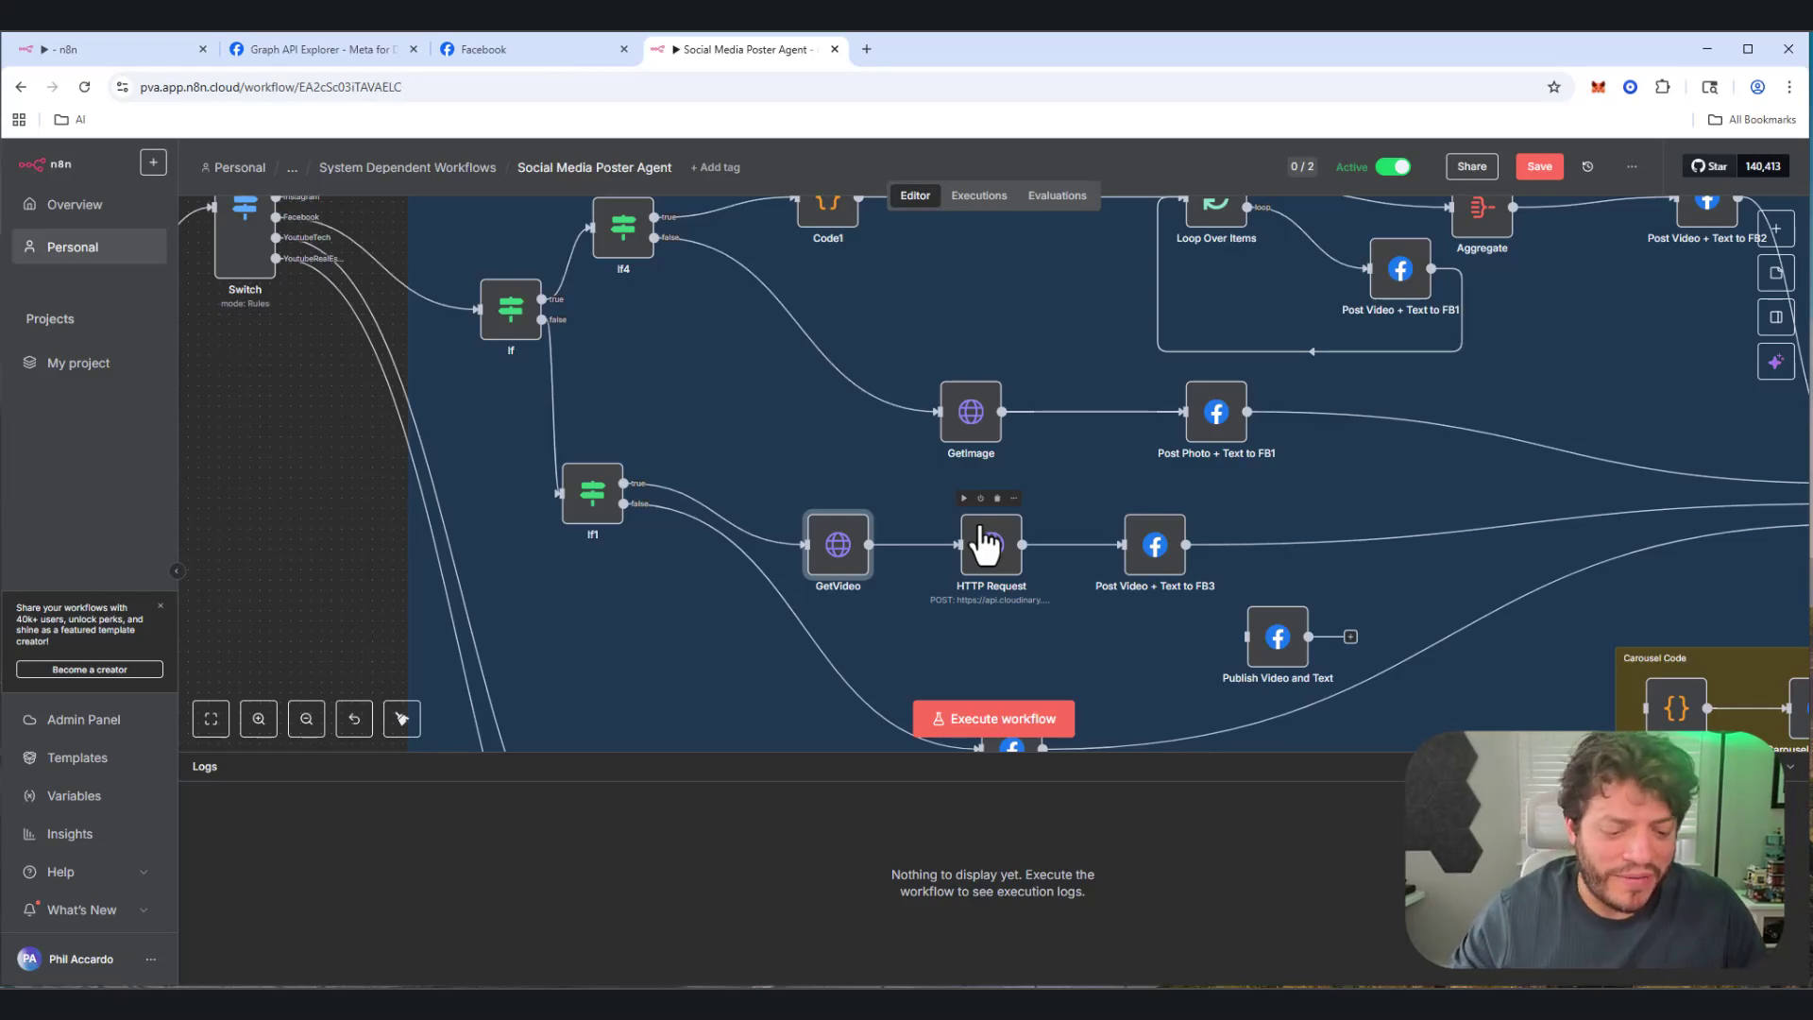
Step: Save the Social Media Poster Agent workflow and close it to return to the Facebook poster training workflow
key(ctrl+s)
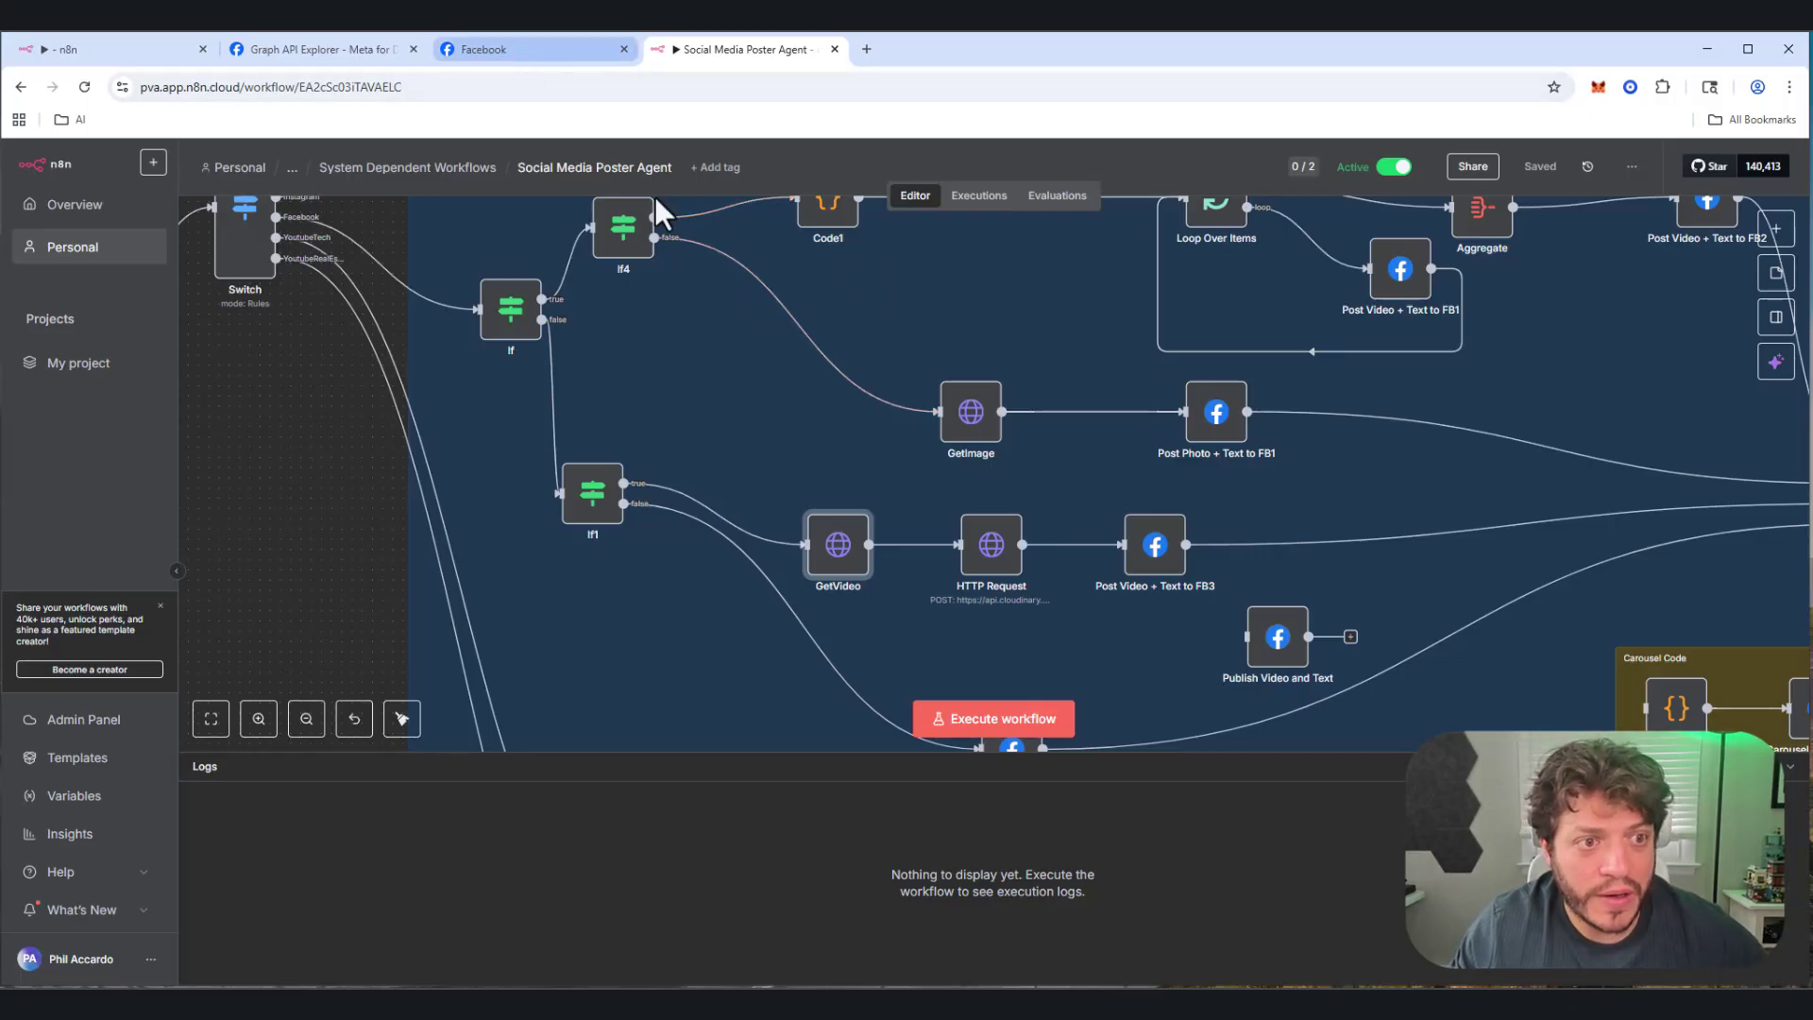
key(ctrl+w)
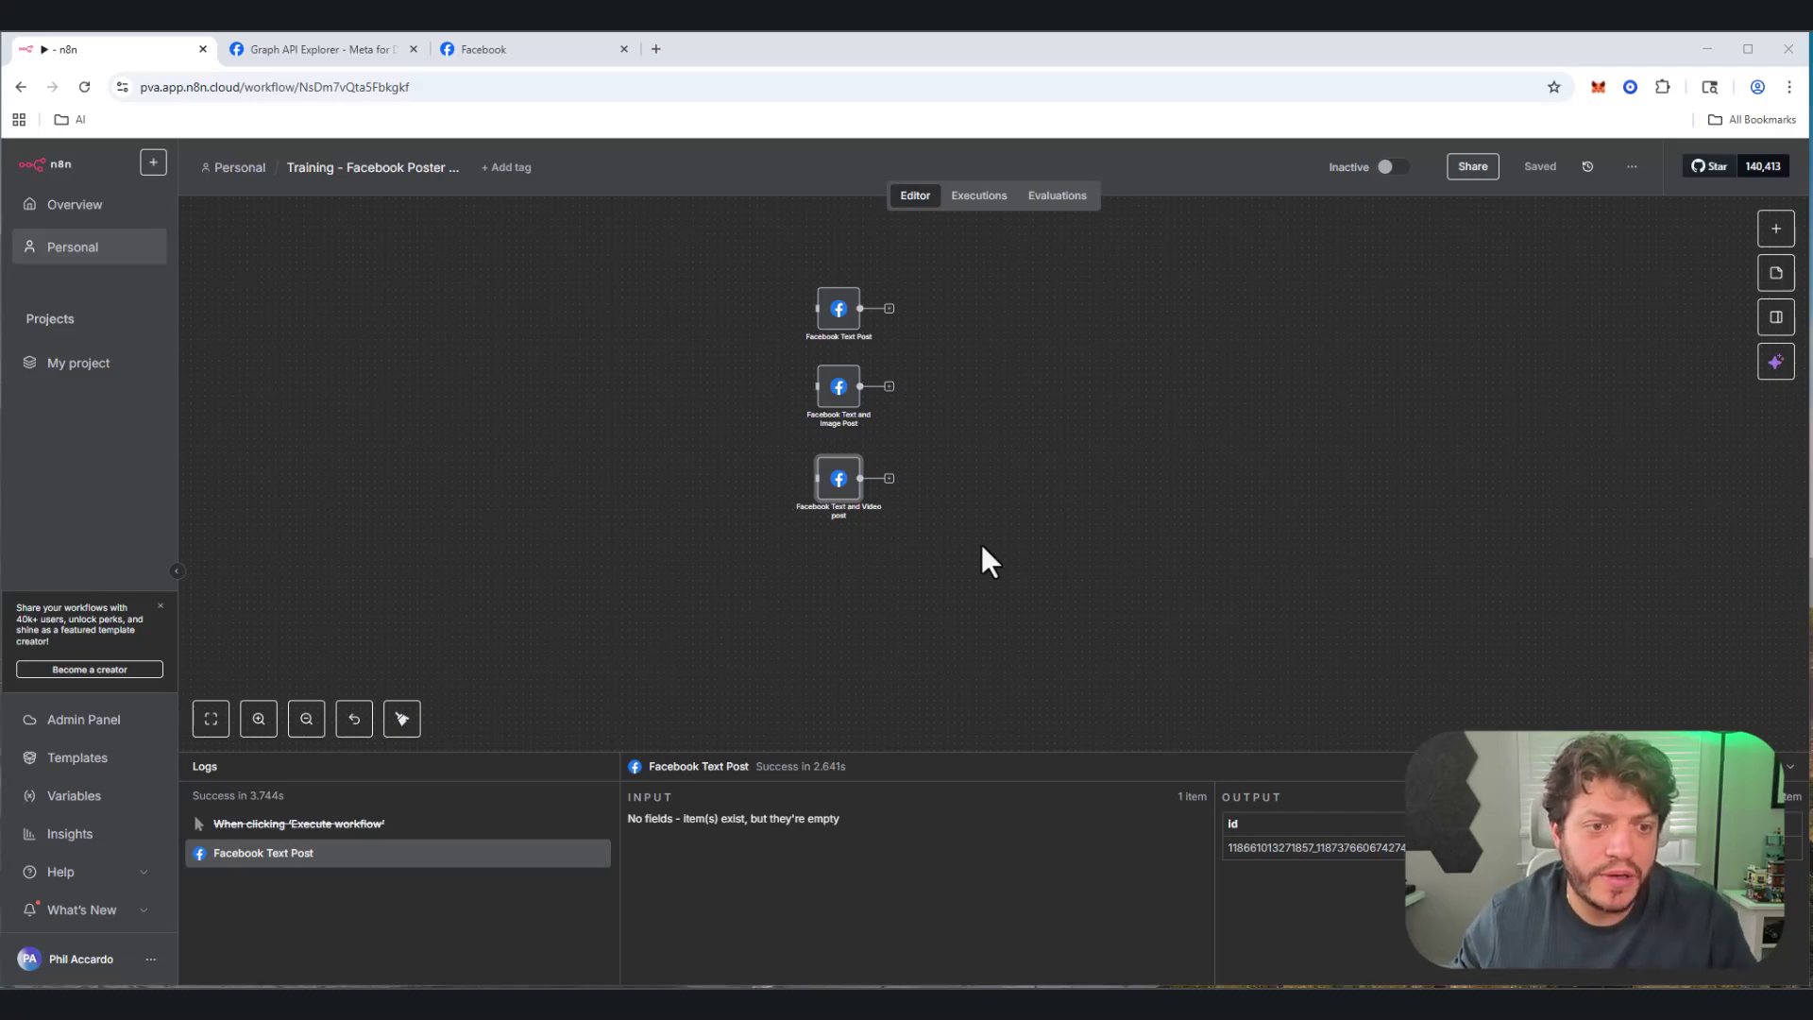
Step: Duplicate the Facebook Text and Video post node and place the copy directly below the original
key(ctrl+c)
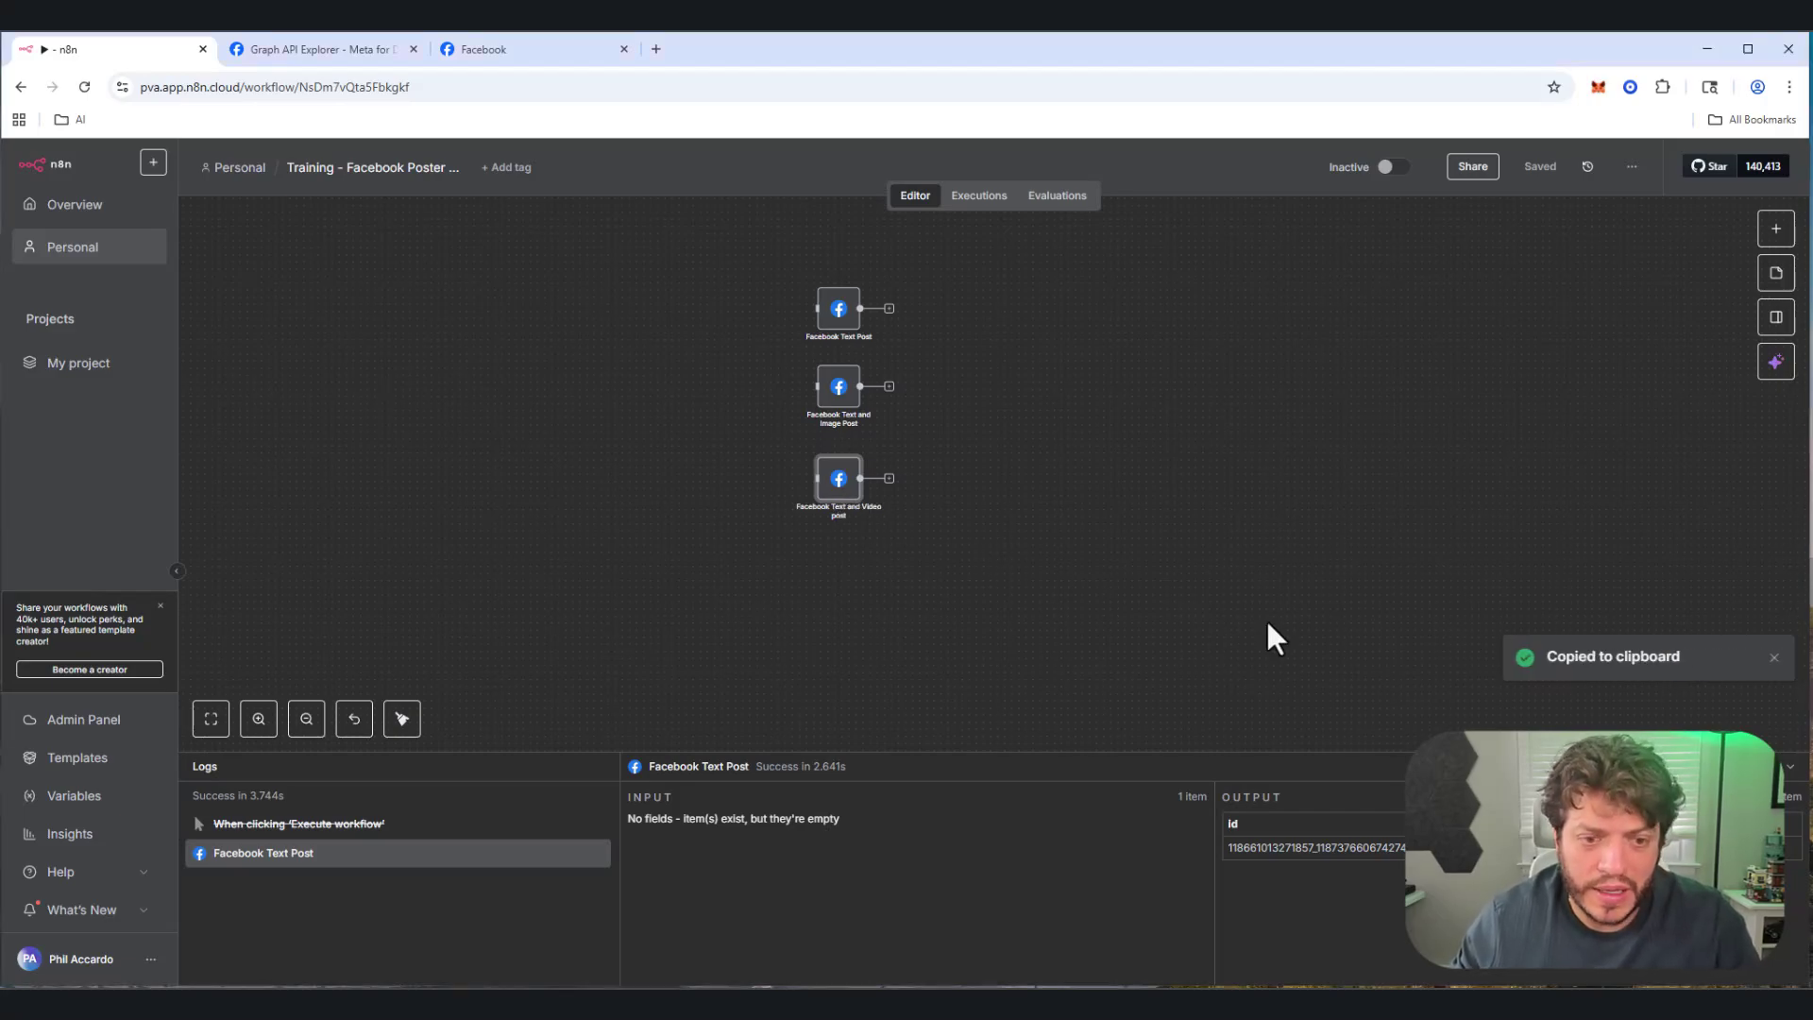
key(ctrl+v)
scroll(1048, 666, down, 2)
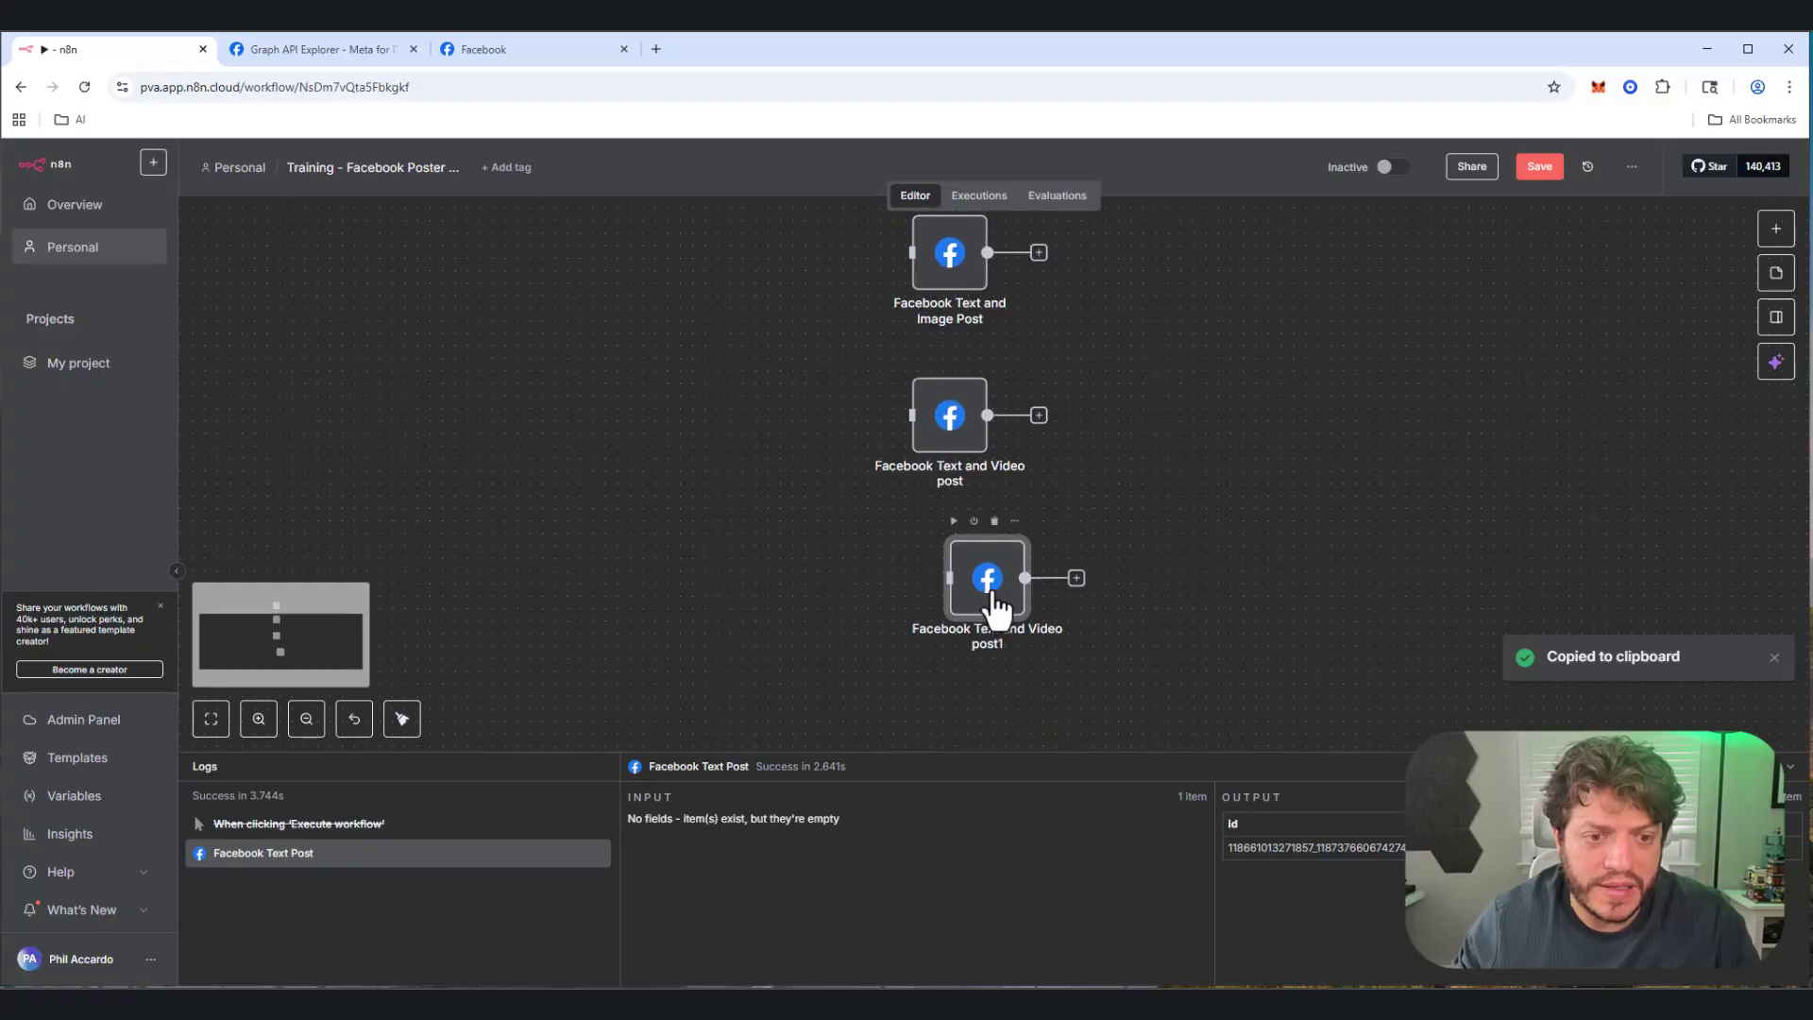
drag(990, 615, 955, 618)
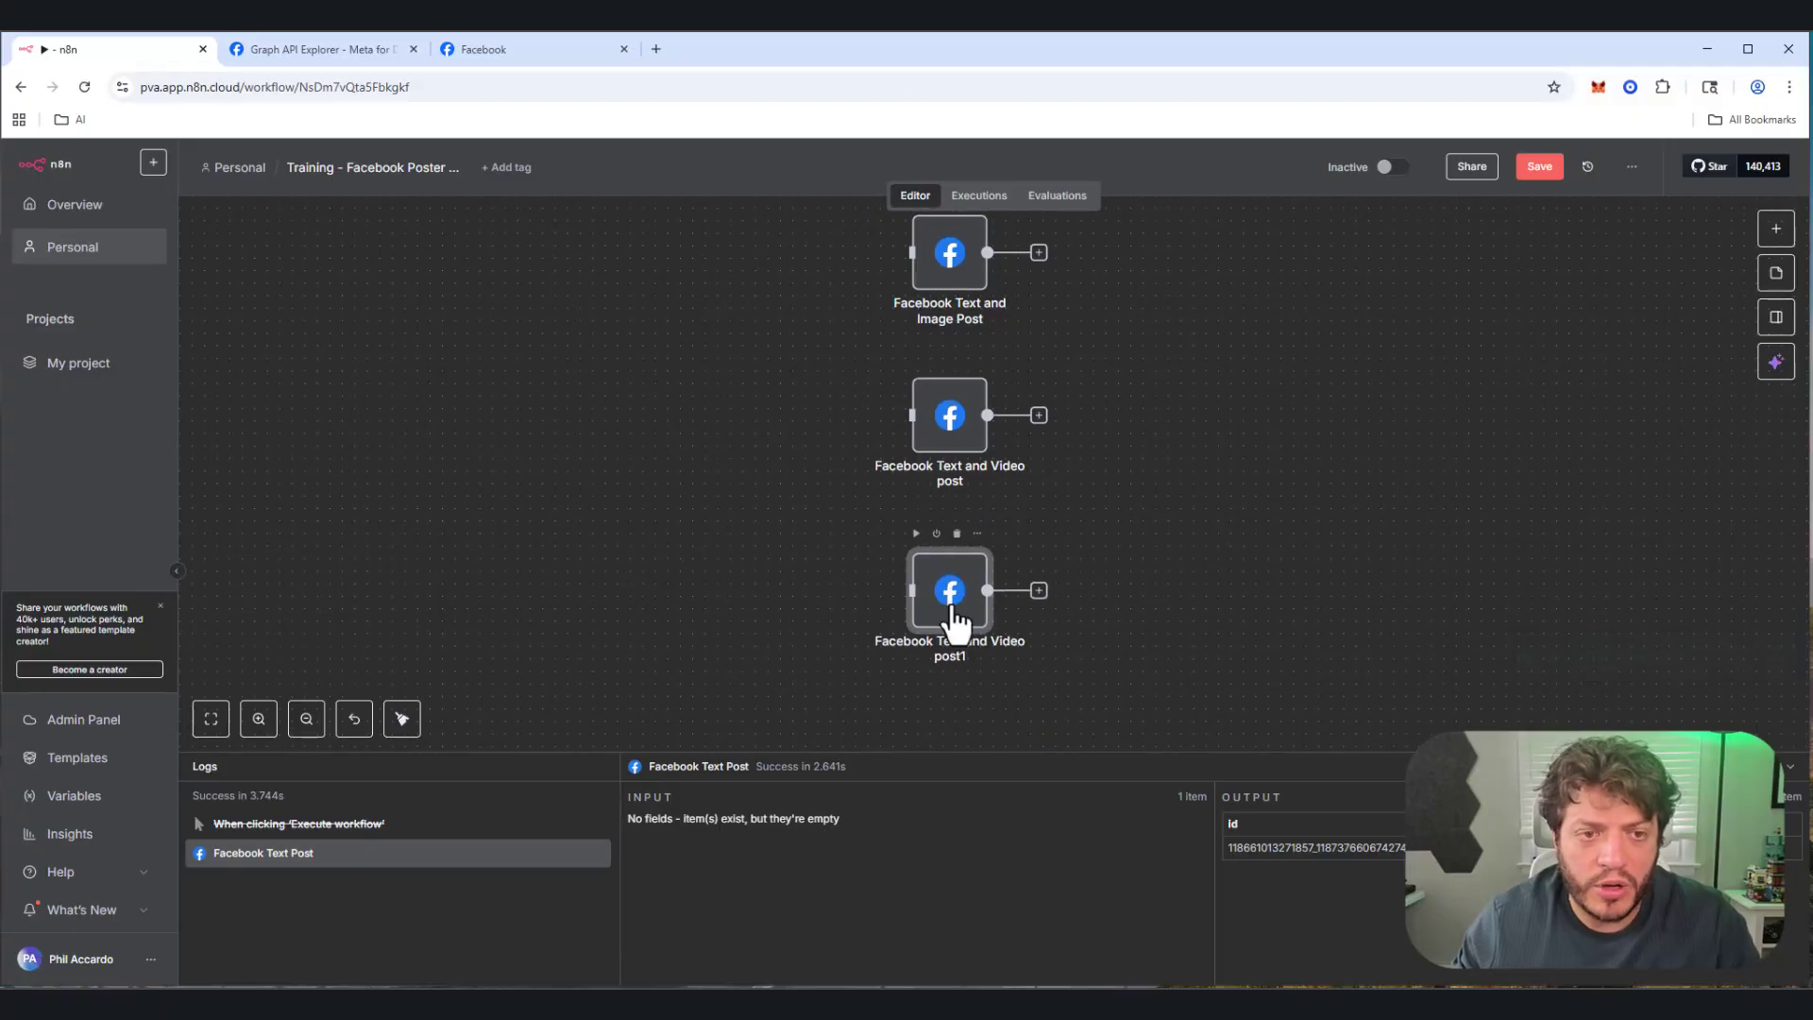
Step: Rename the duplicated video post node to Facebook Text and Multiple Image
double_click(952, 609)
click(783, 198)
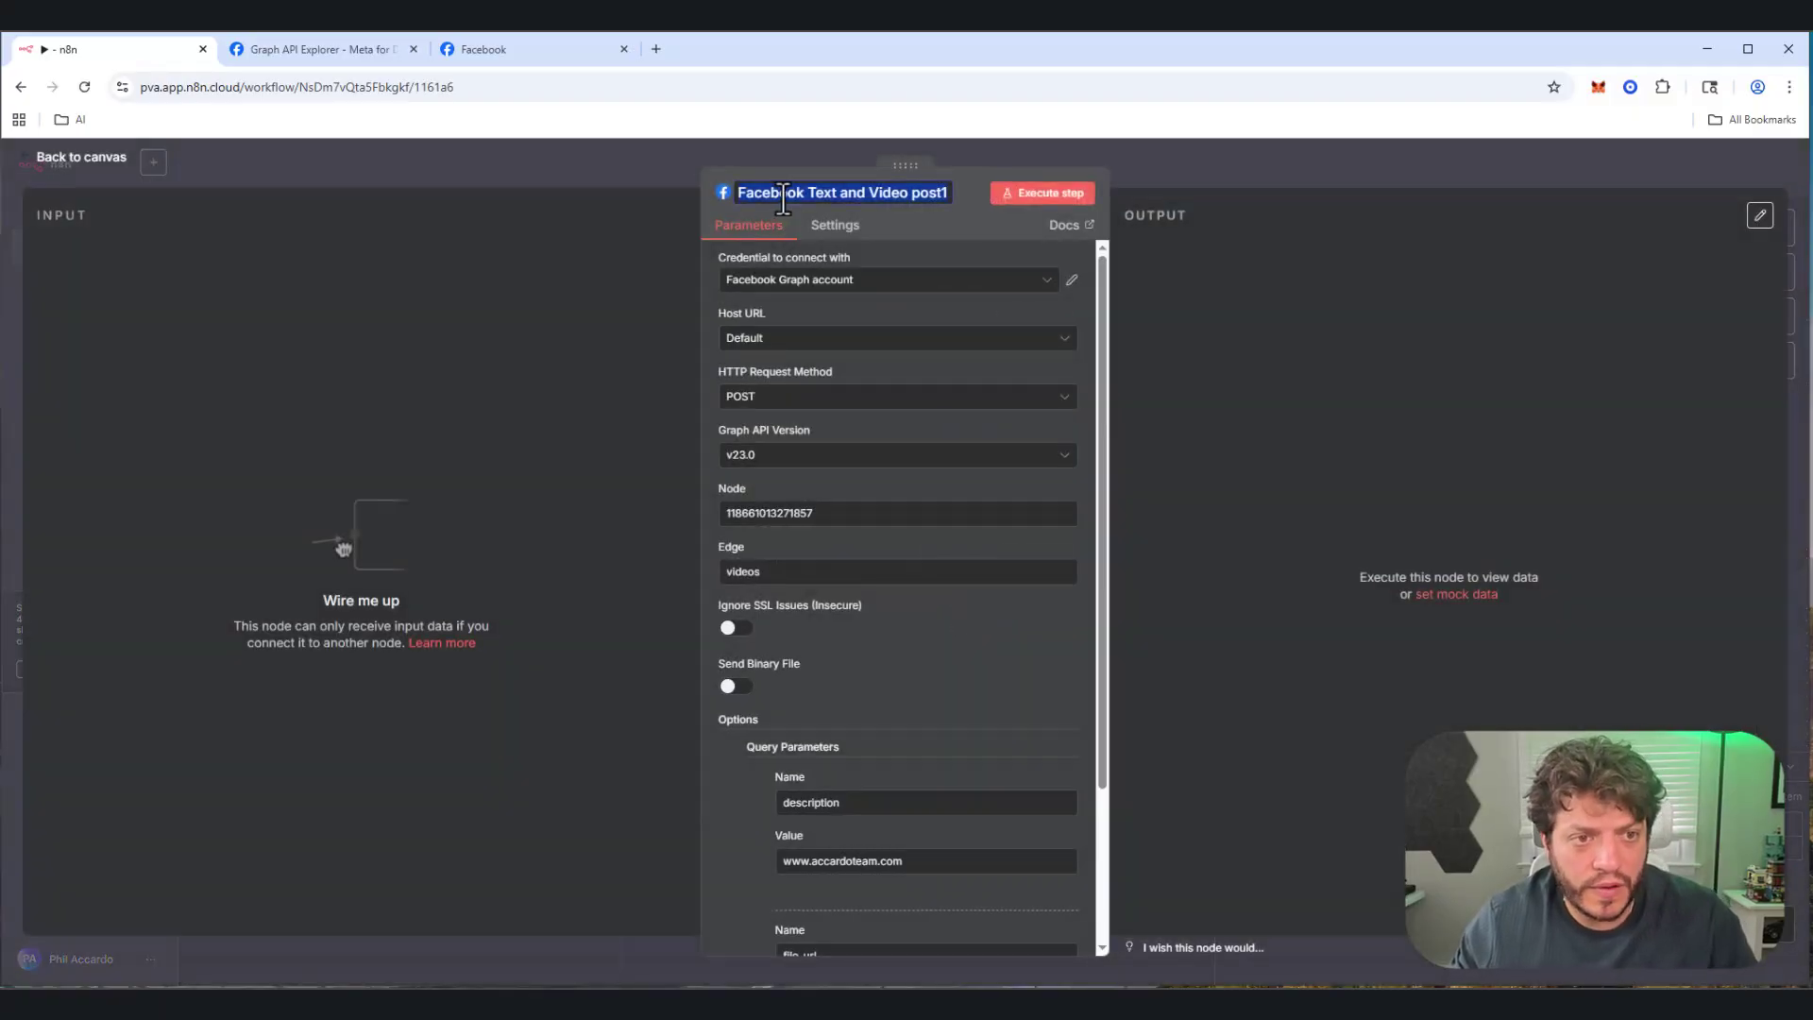
click(869, 192)
key(Delete)
key(Delete)
key(Delete)
key(Delete)
key(Delete)
key(Delete)
key(Delete)
key(Delete)
key(Delete)
key(Delete)
key(Delete)
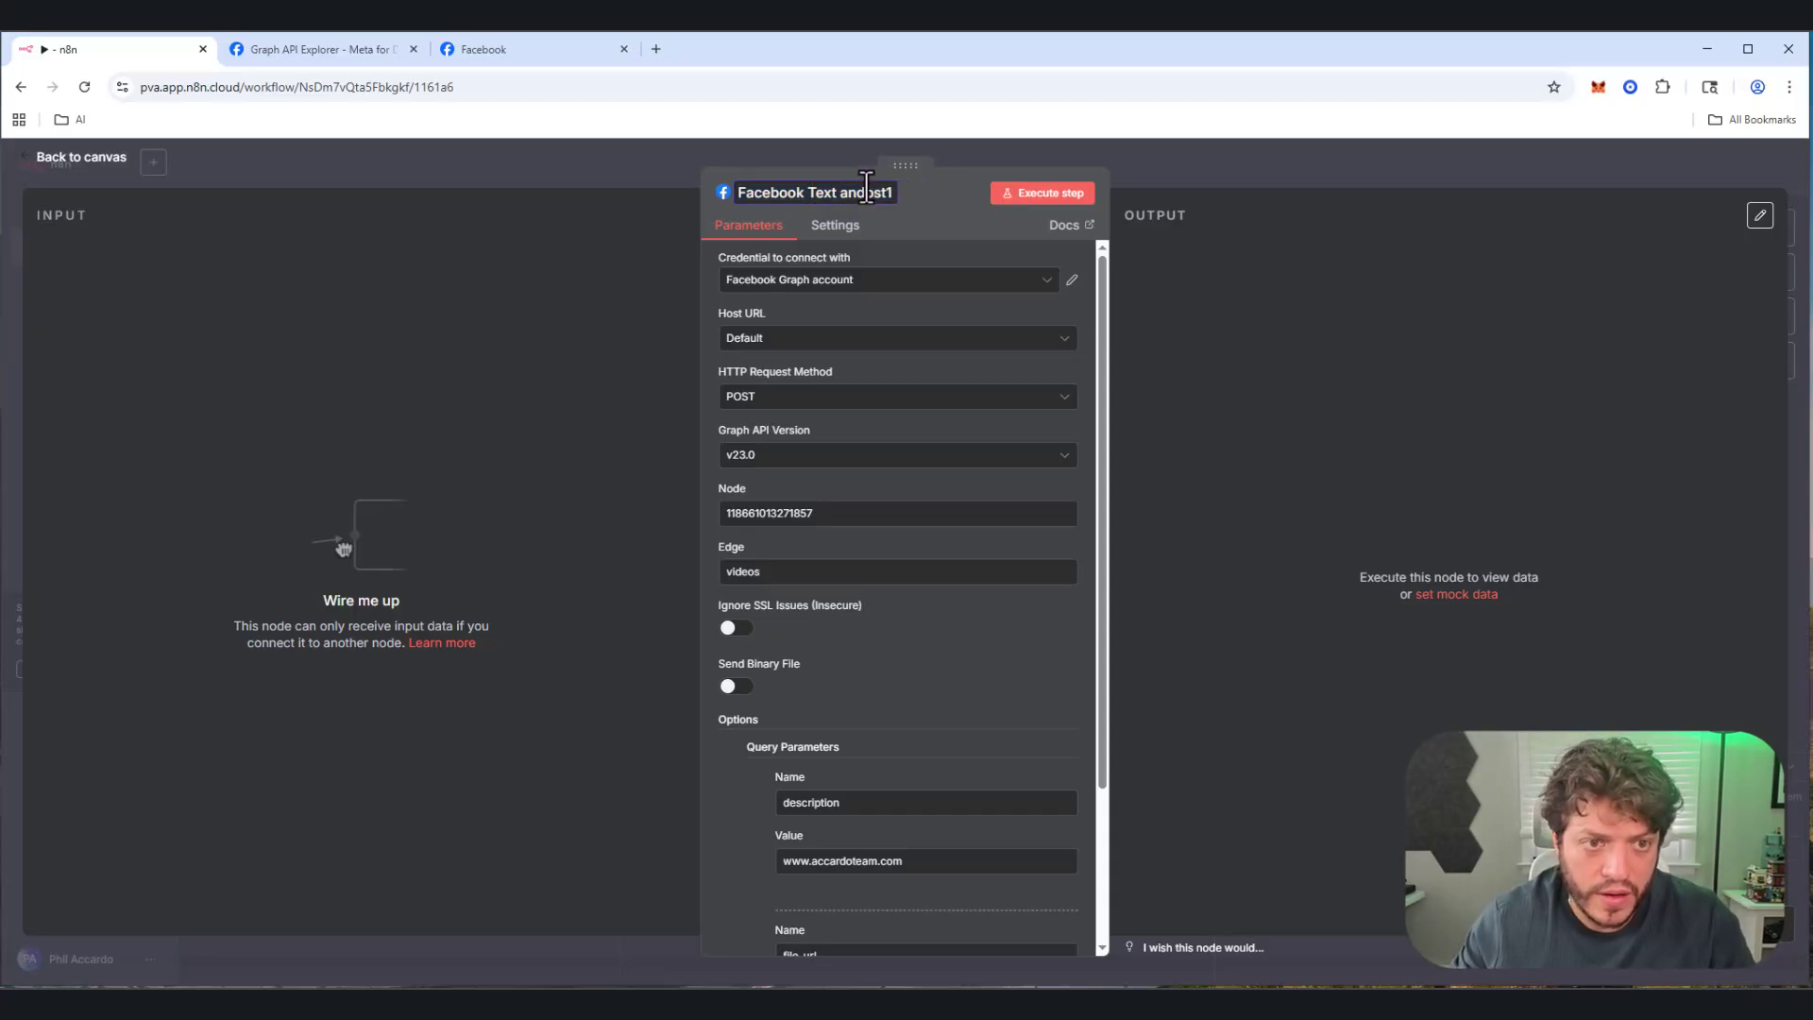
text(Multiple Image)
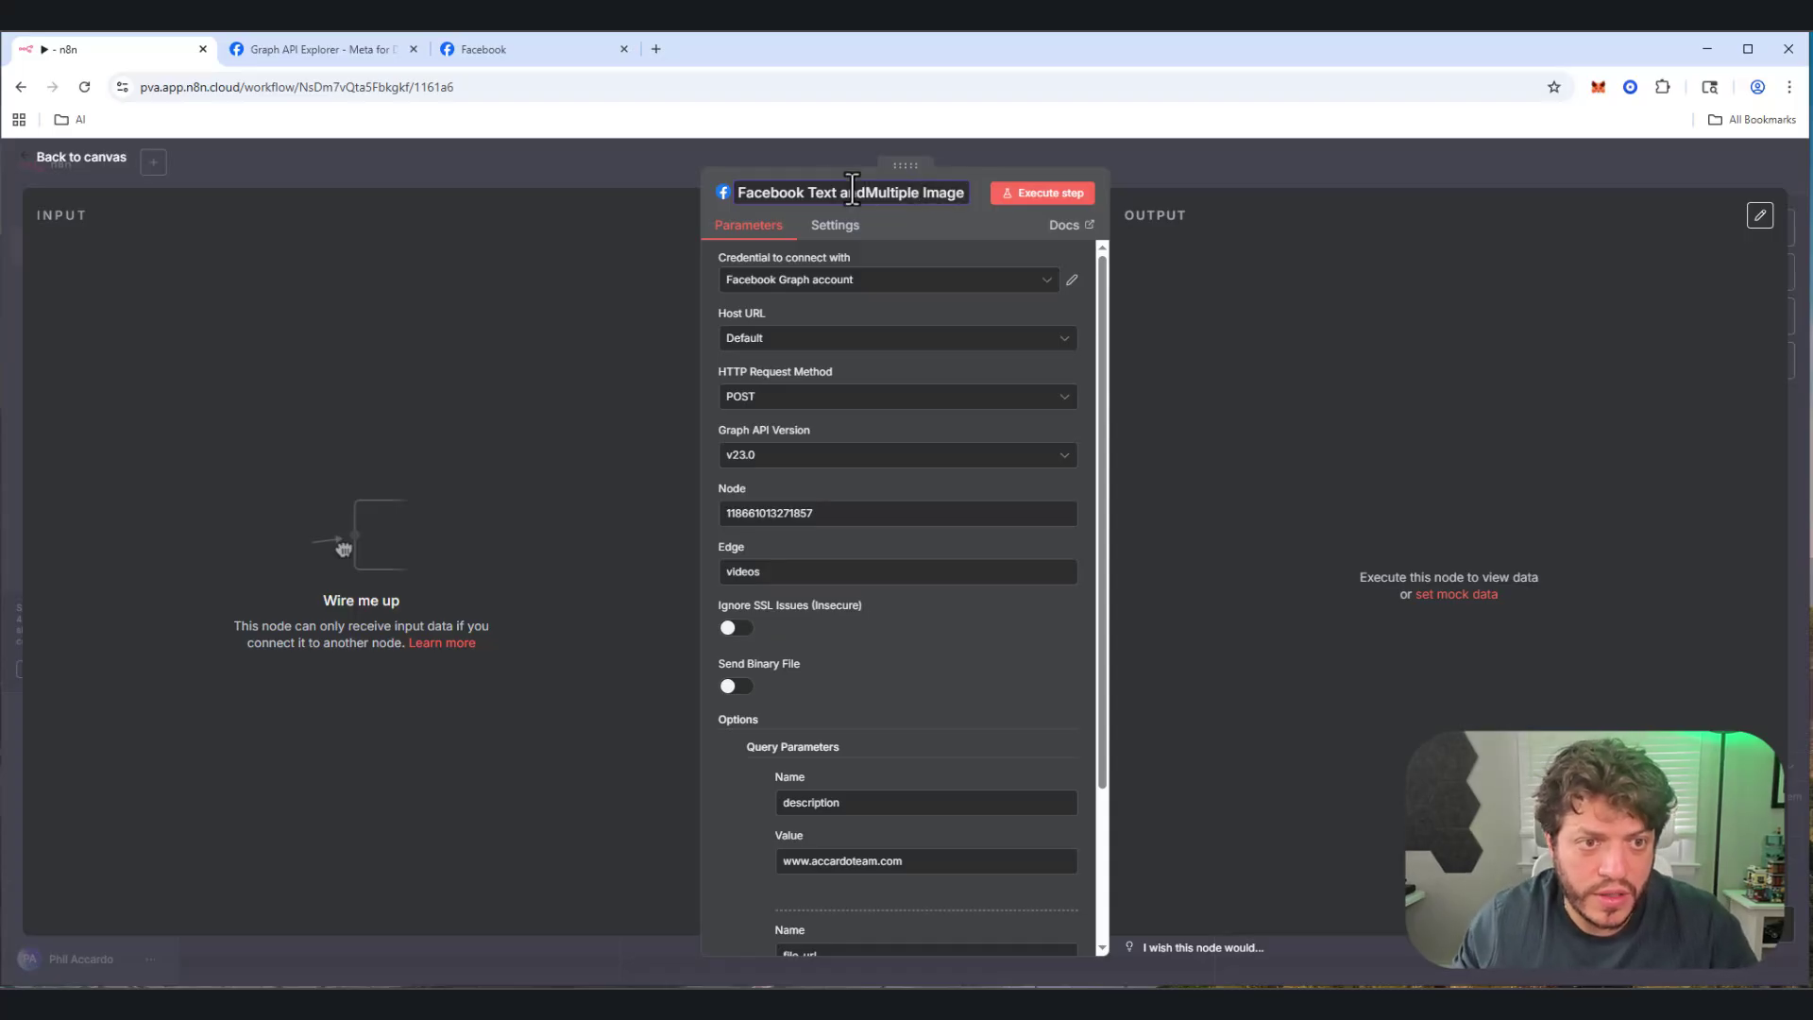
click(865, 192)
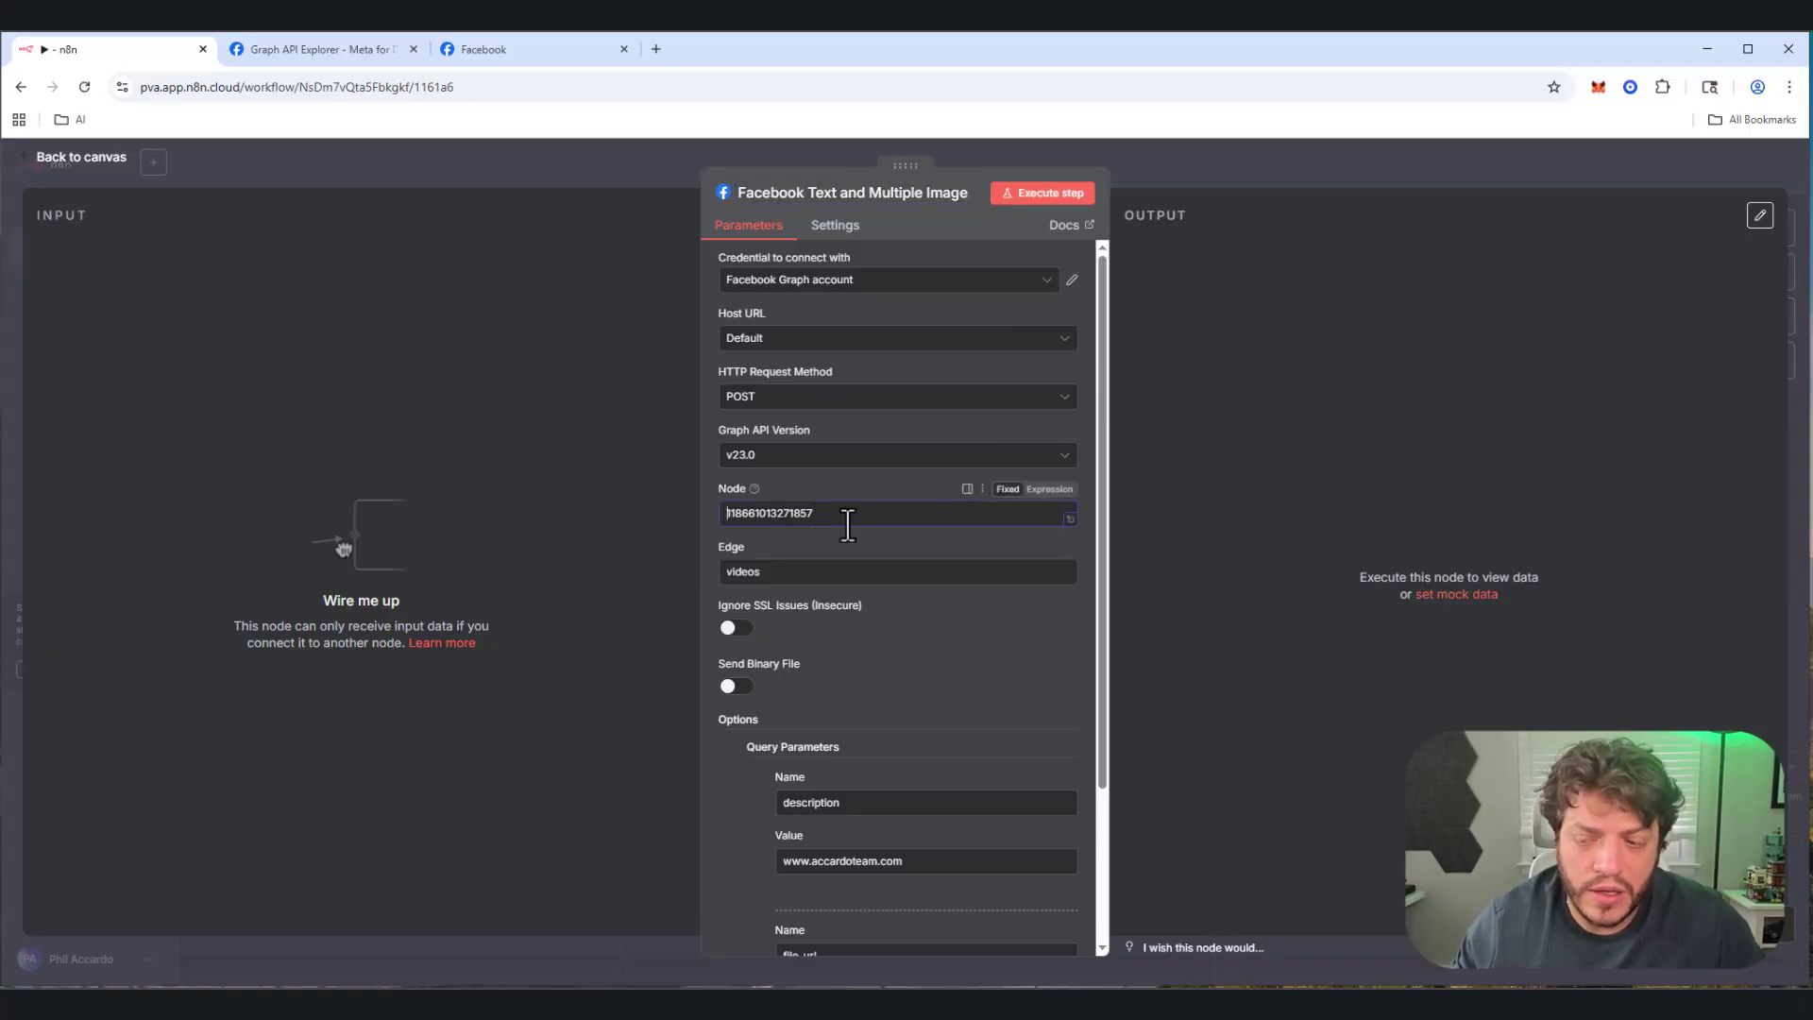
Step: Set the node's edge to photos and its first query parameter to url with the value {{ $json.photoUrl }}
drag(803, 571, 668, 573)
text(photos)
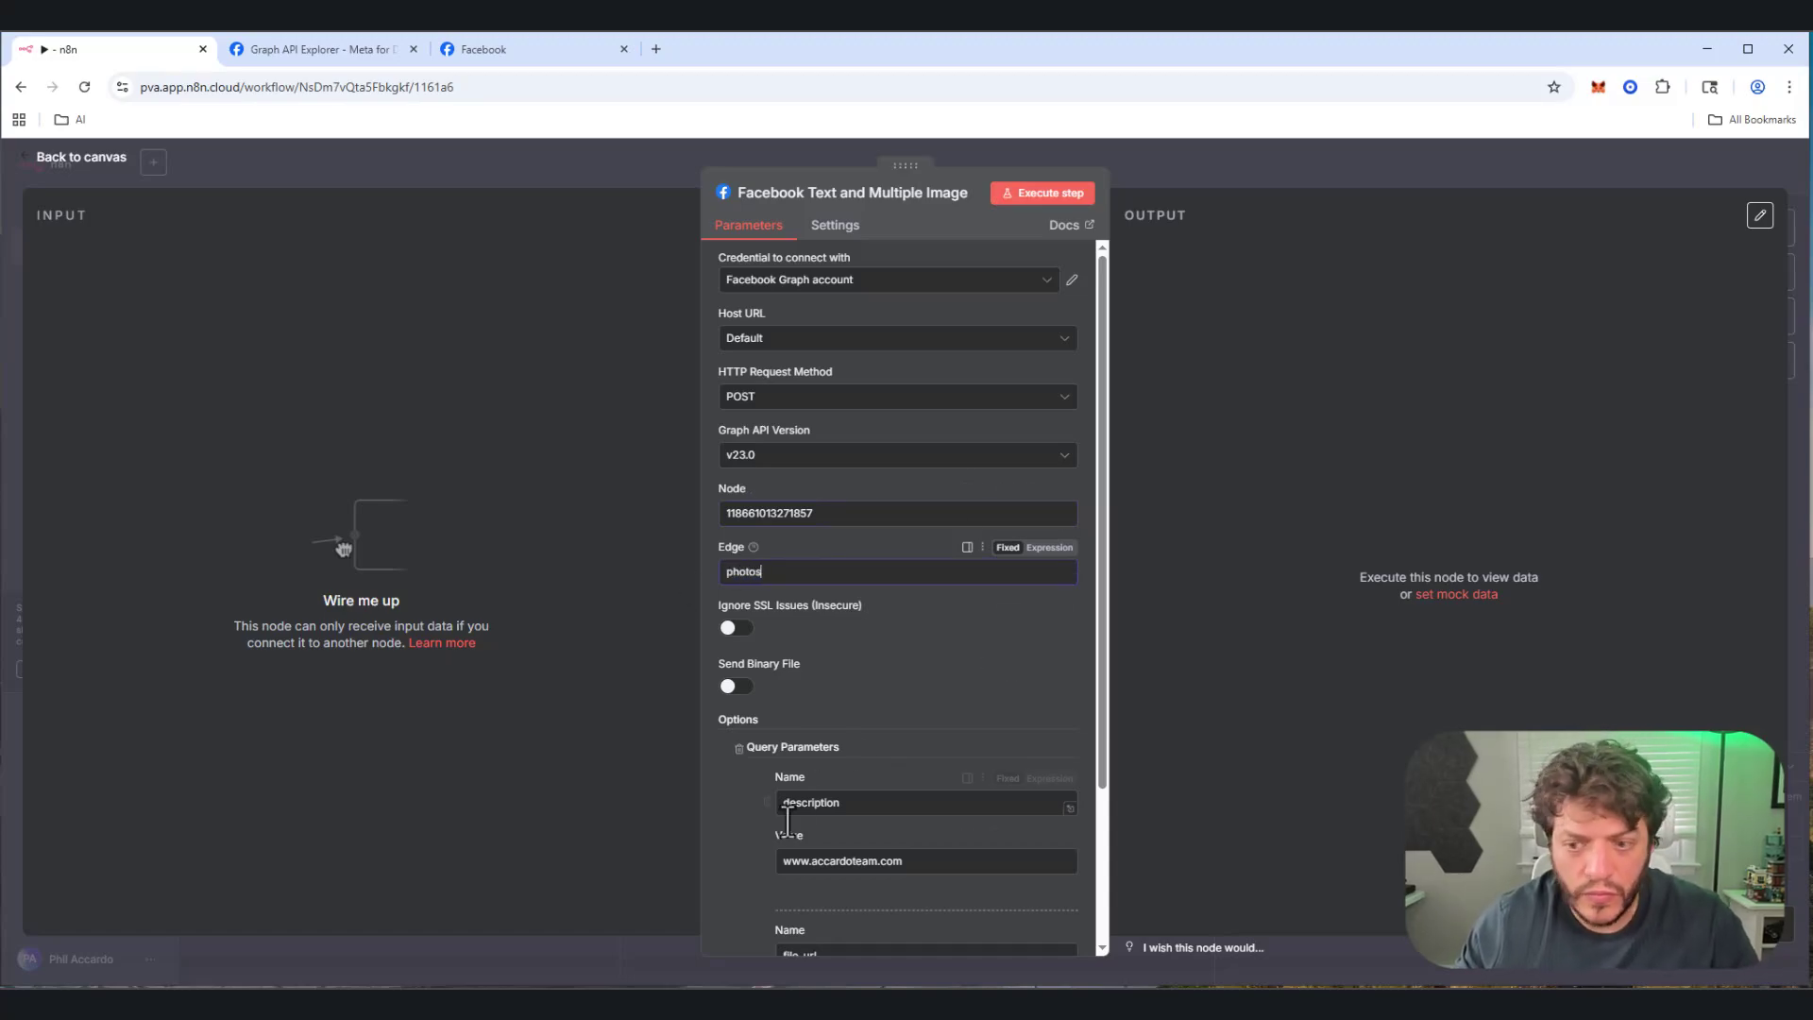
drag(844, 803, 695, 801)
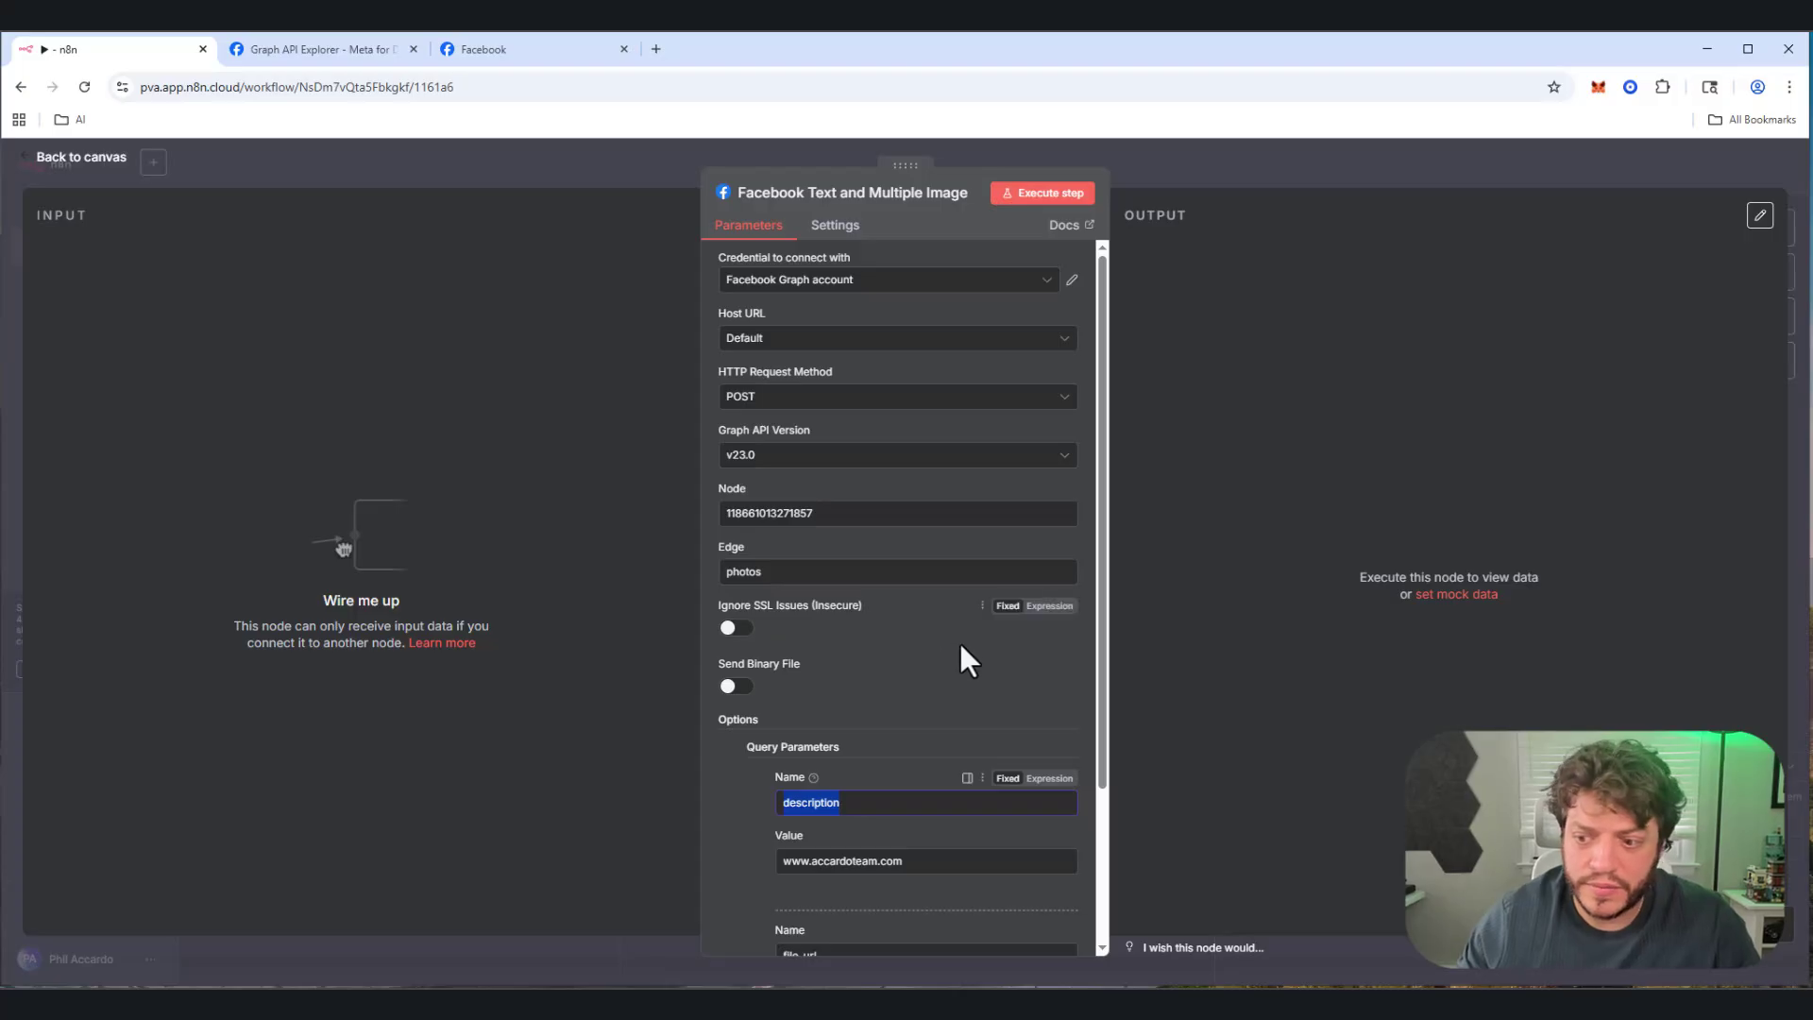
text(url)
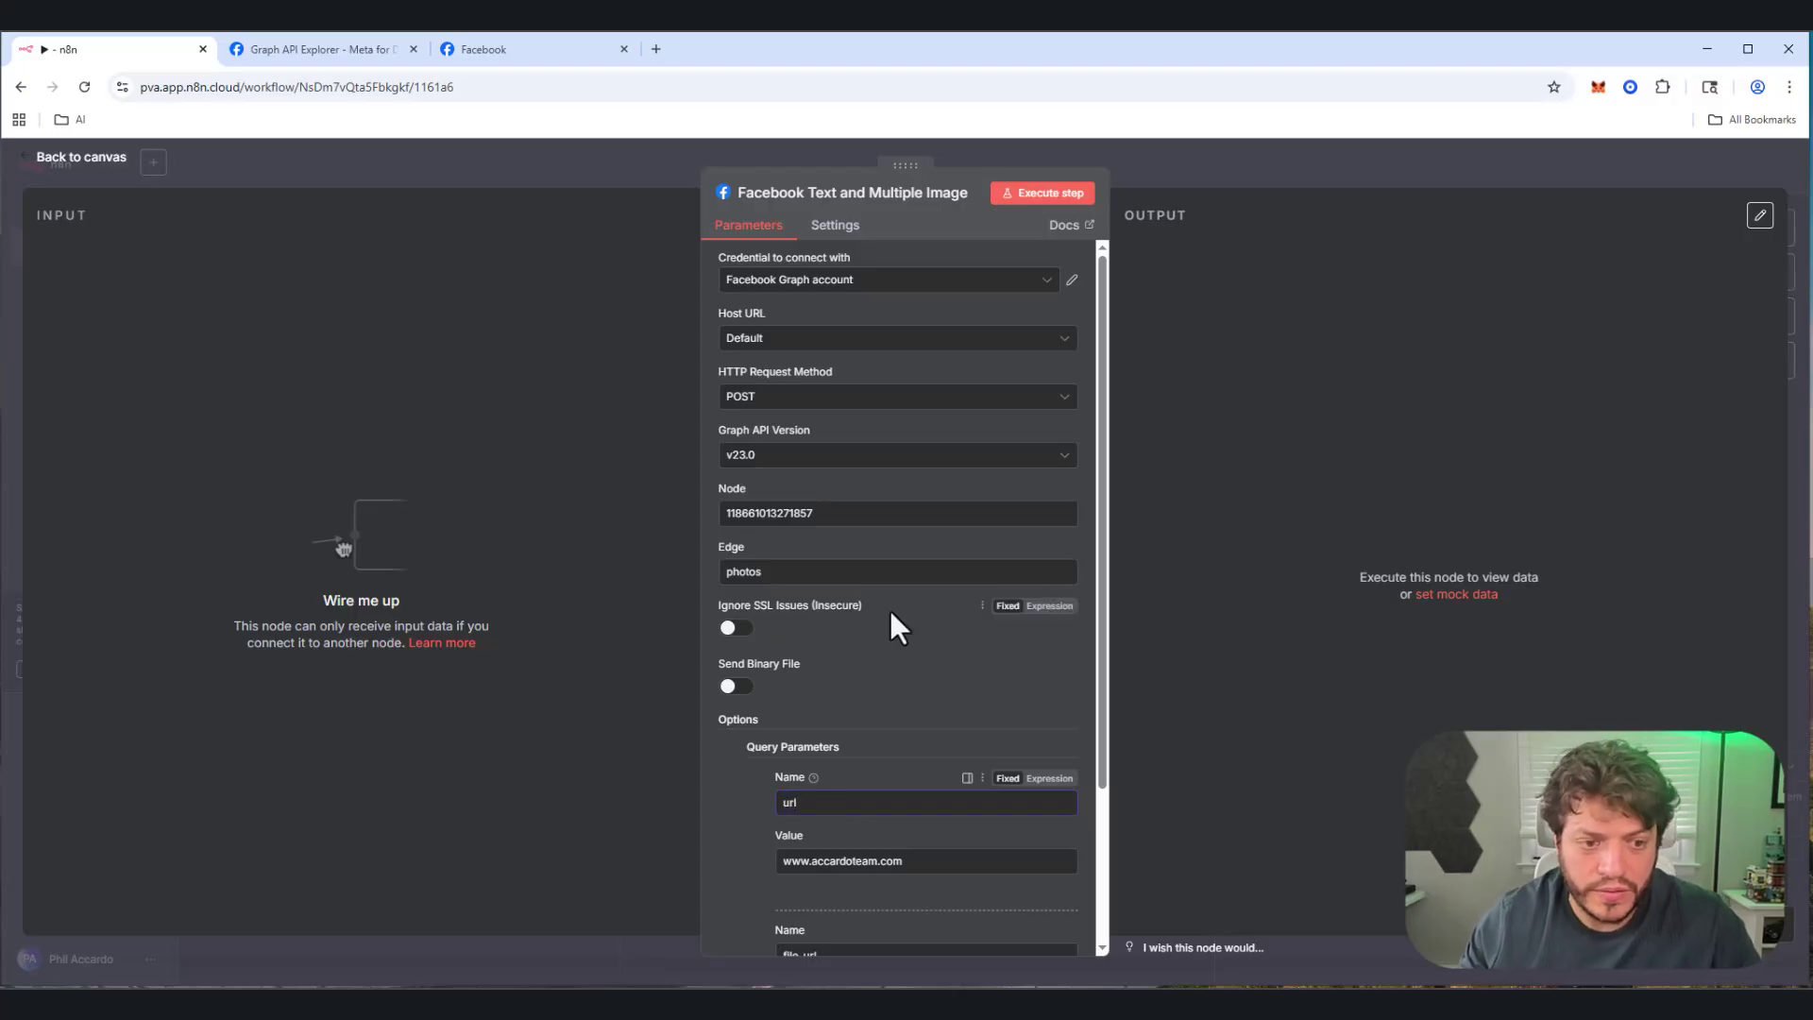
scroll(897, 661, down, 2)
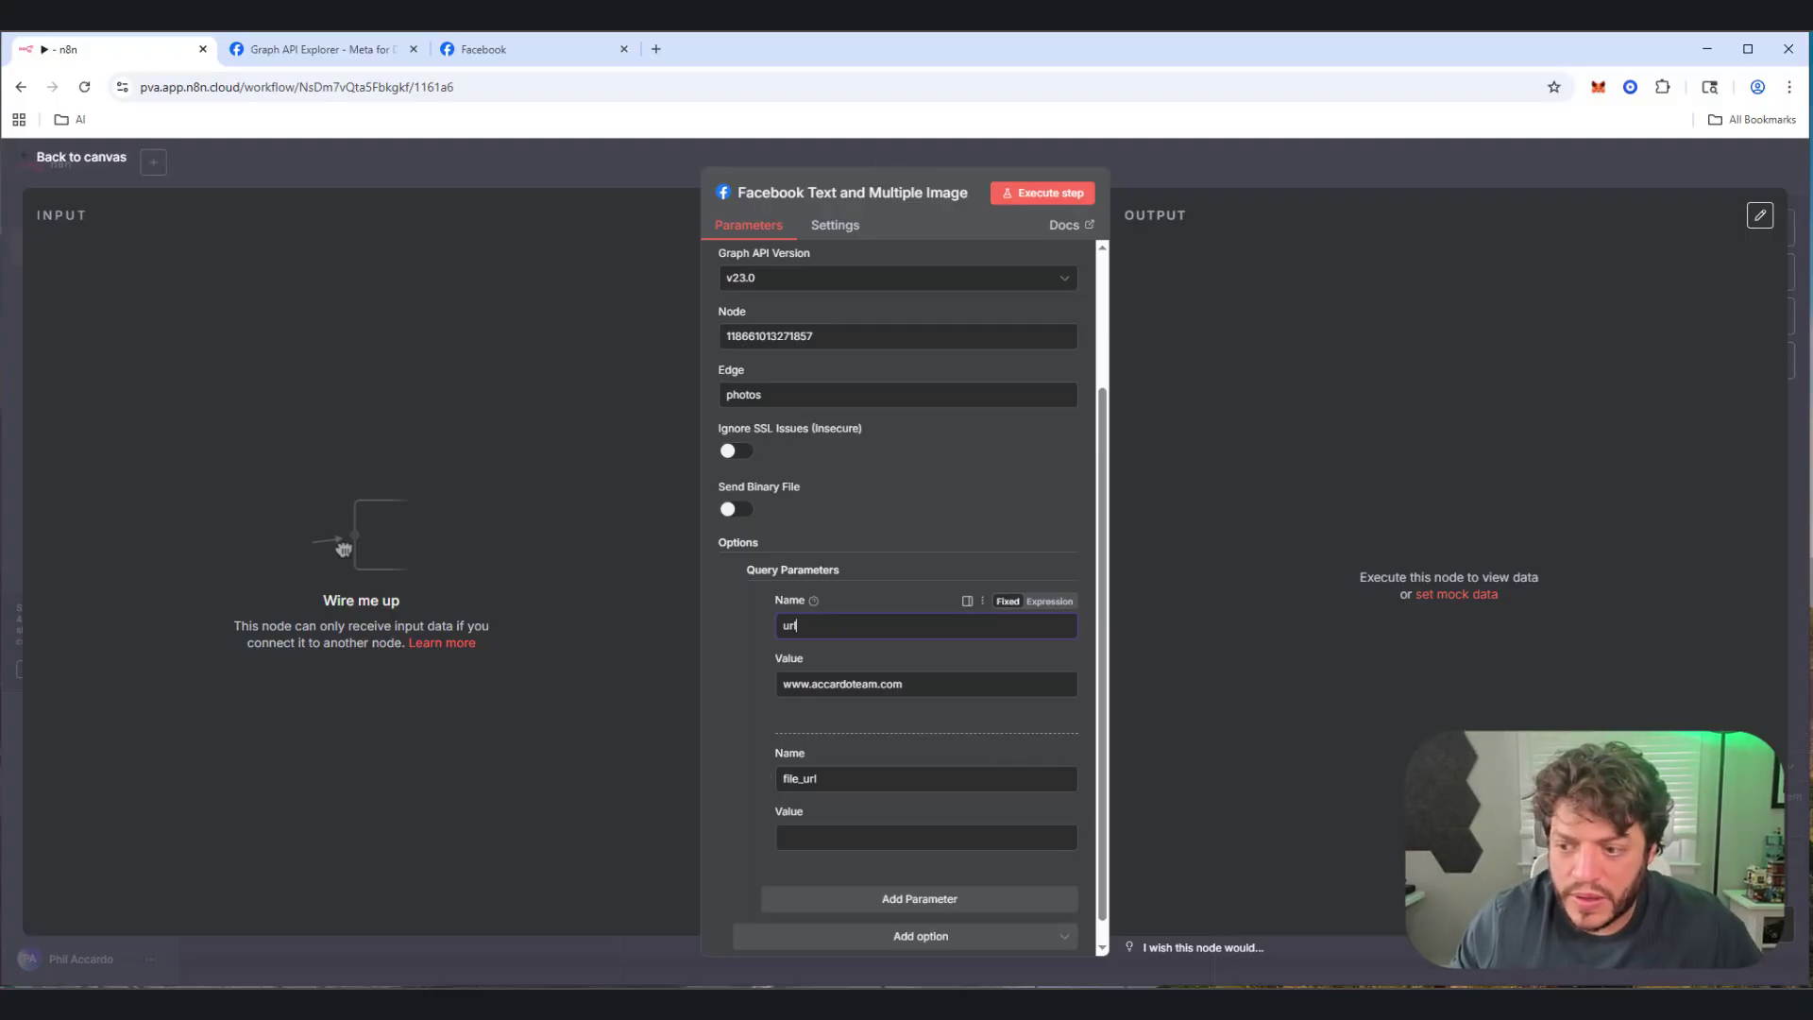
click(926, 684)
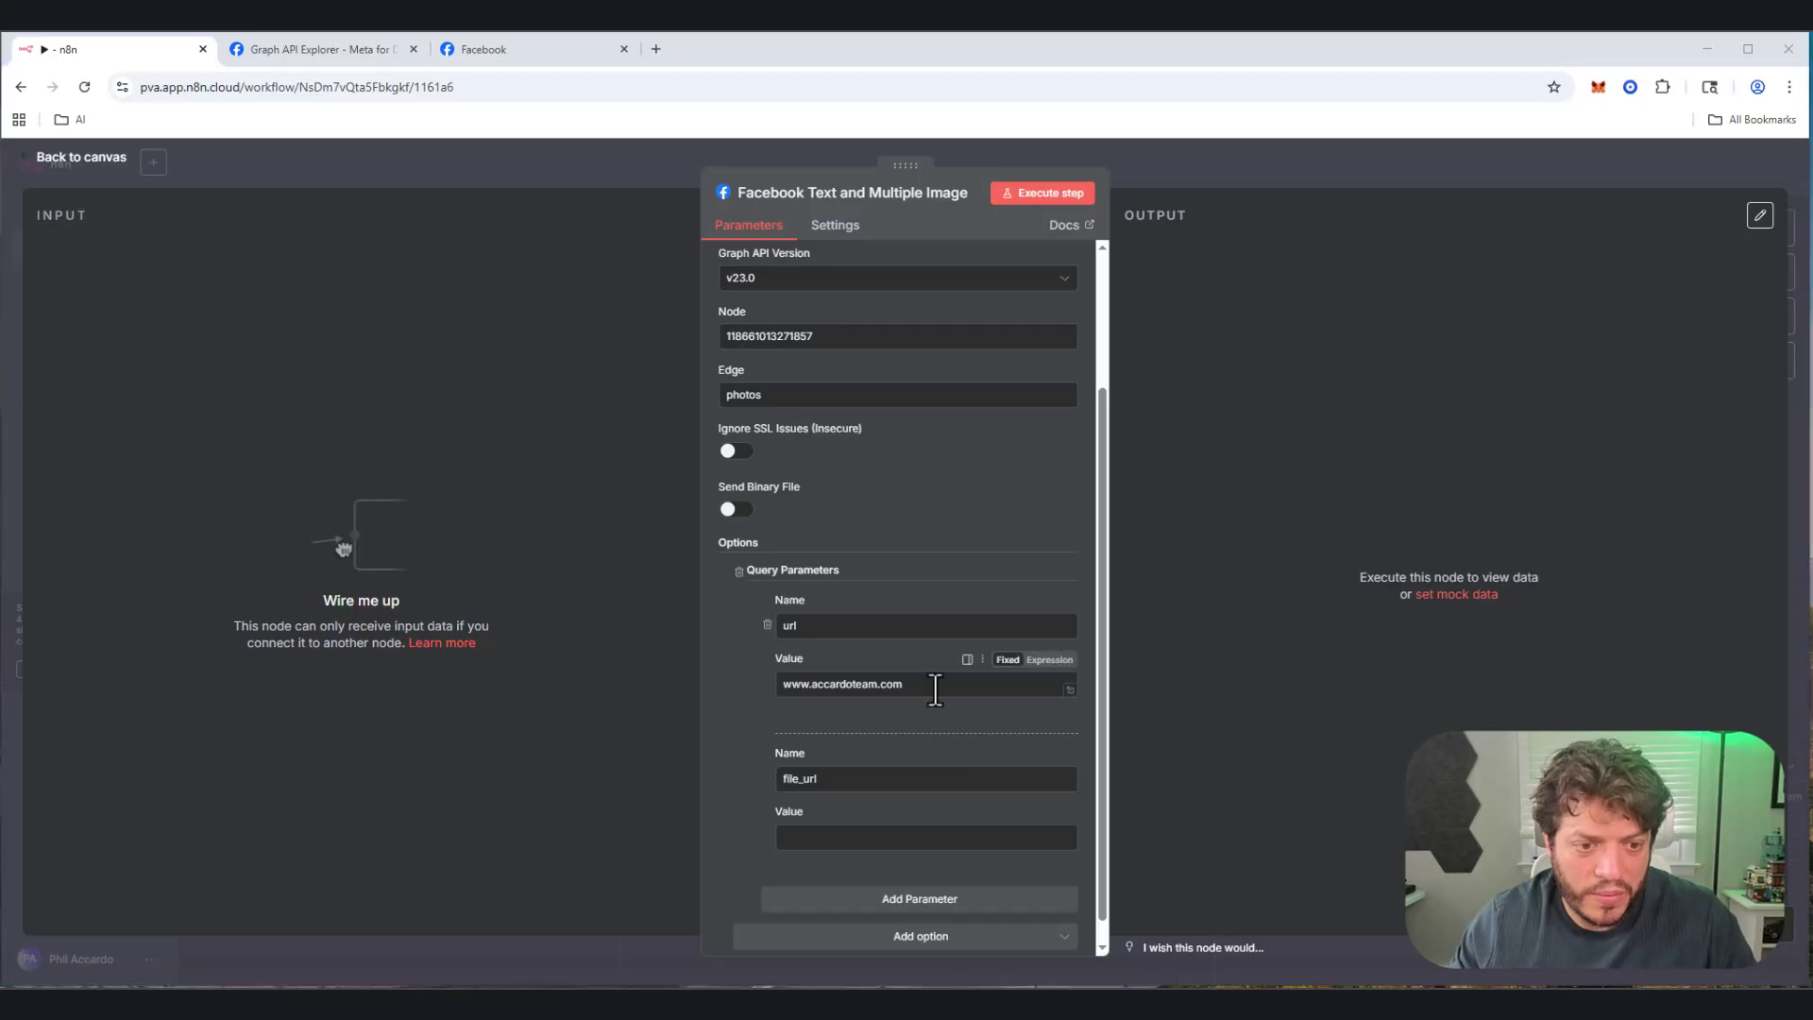
key(ctrl+a)
key(ctrl+v)
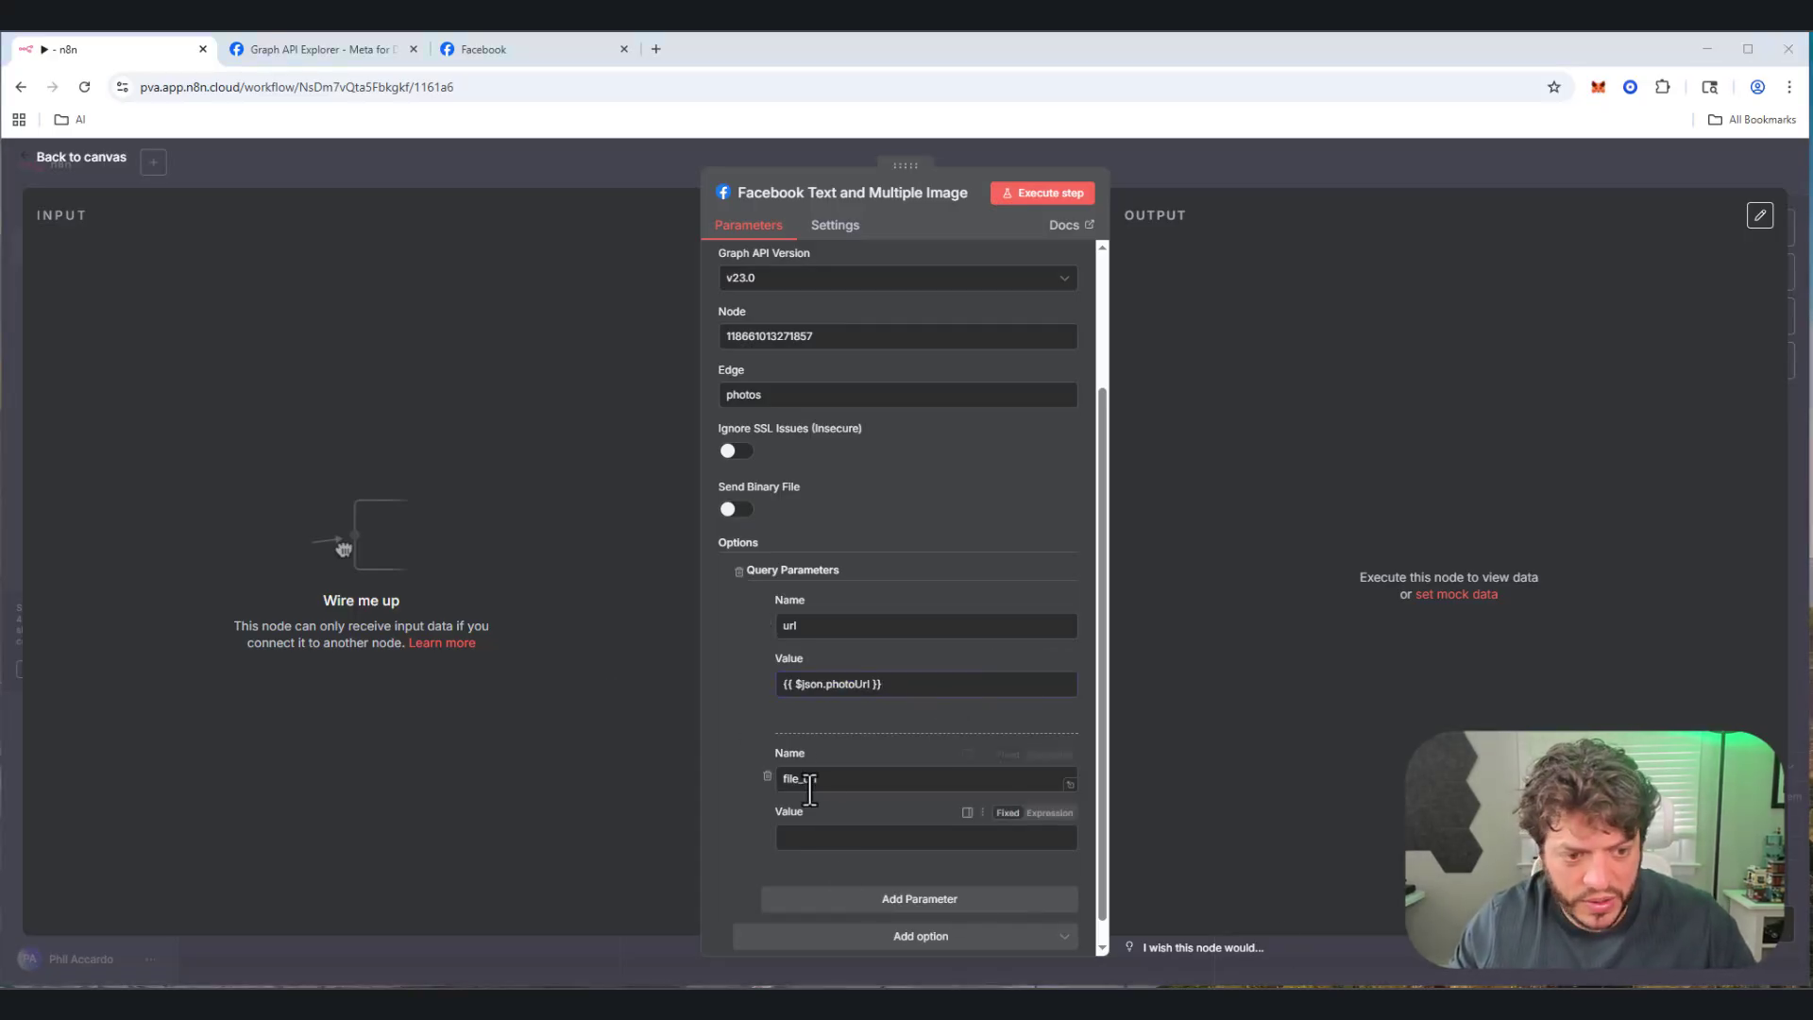
Step: Change the second query parameter to published with the value false and return to the canvas
drag(820, 778, 717, 768)
text(published)
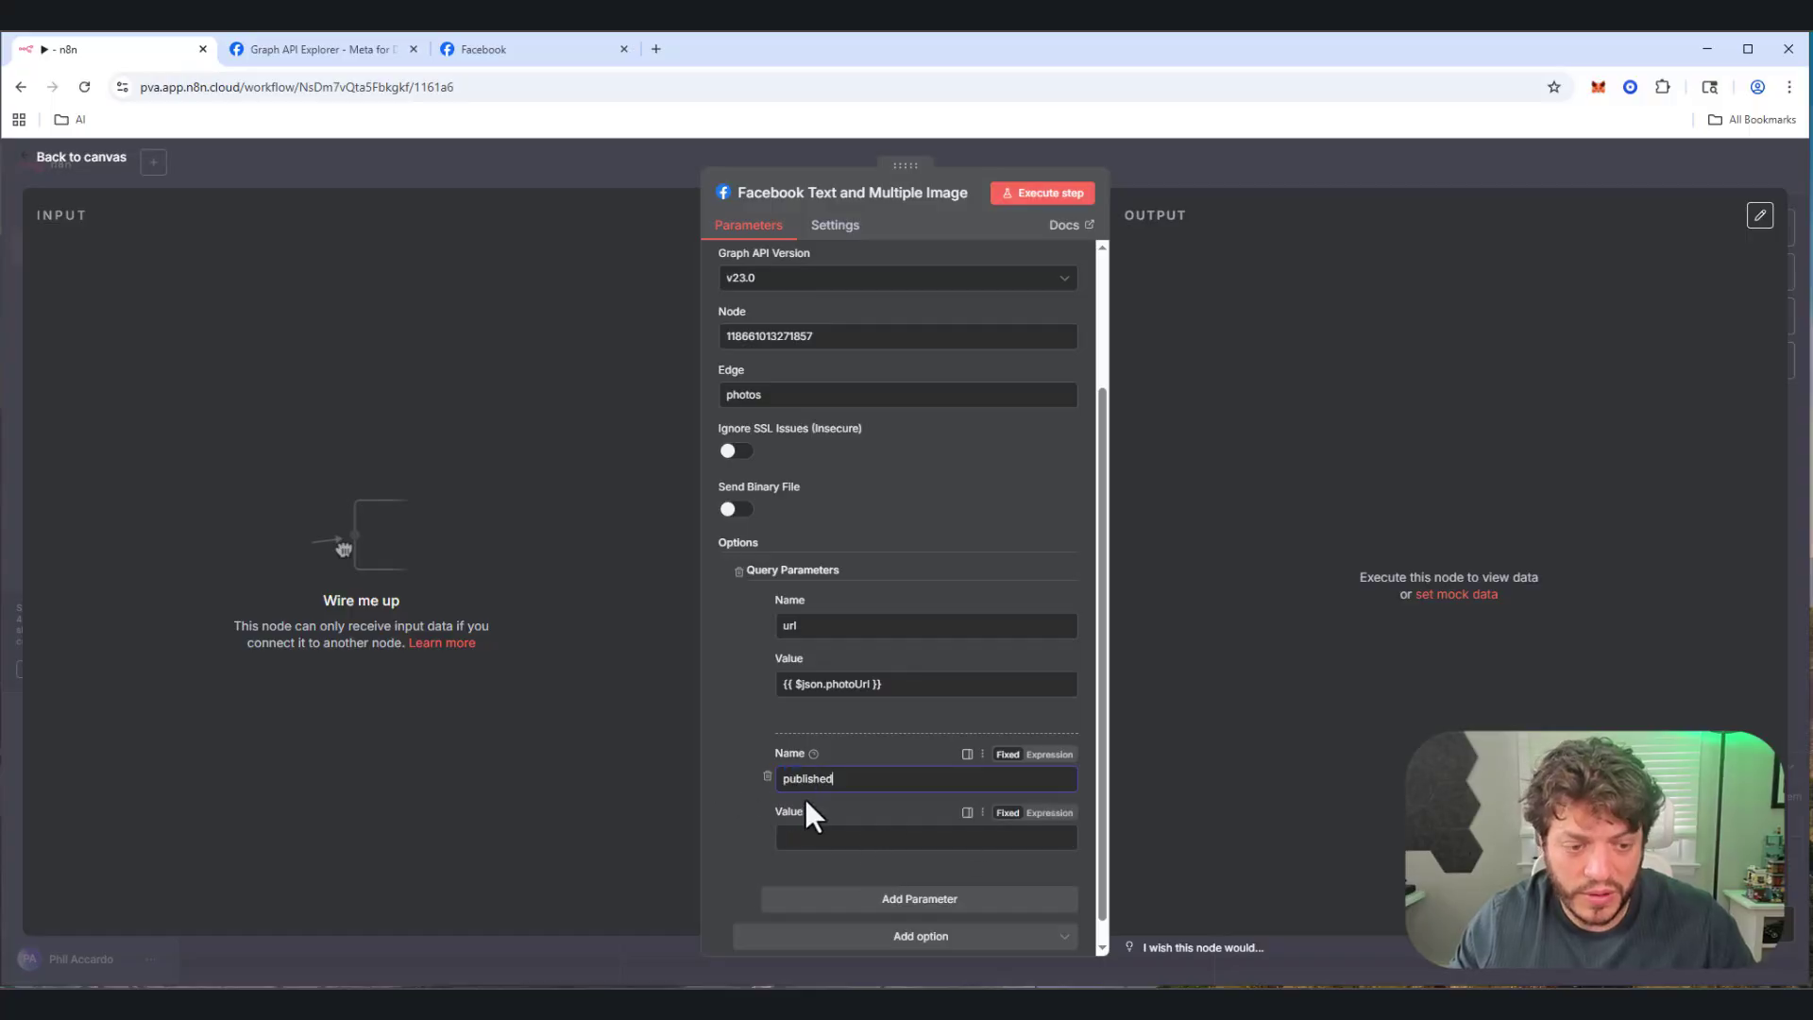
click(803, 836)
text(false)
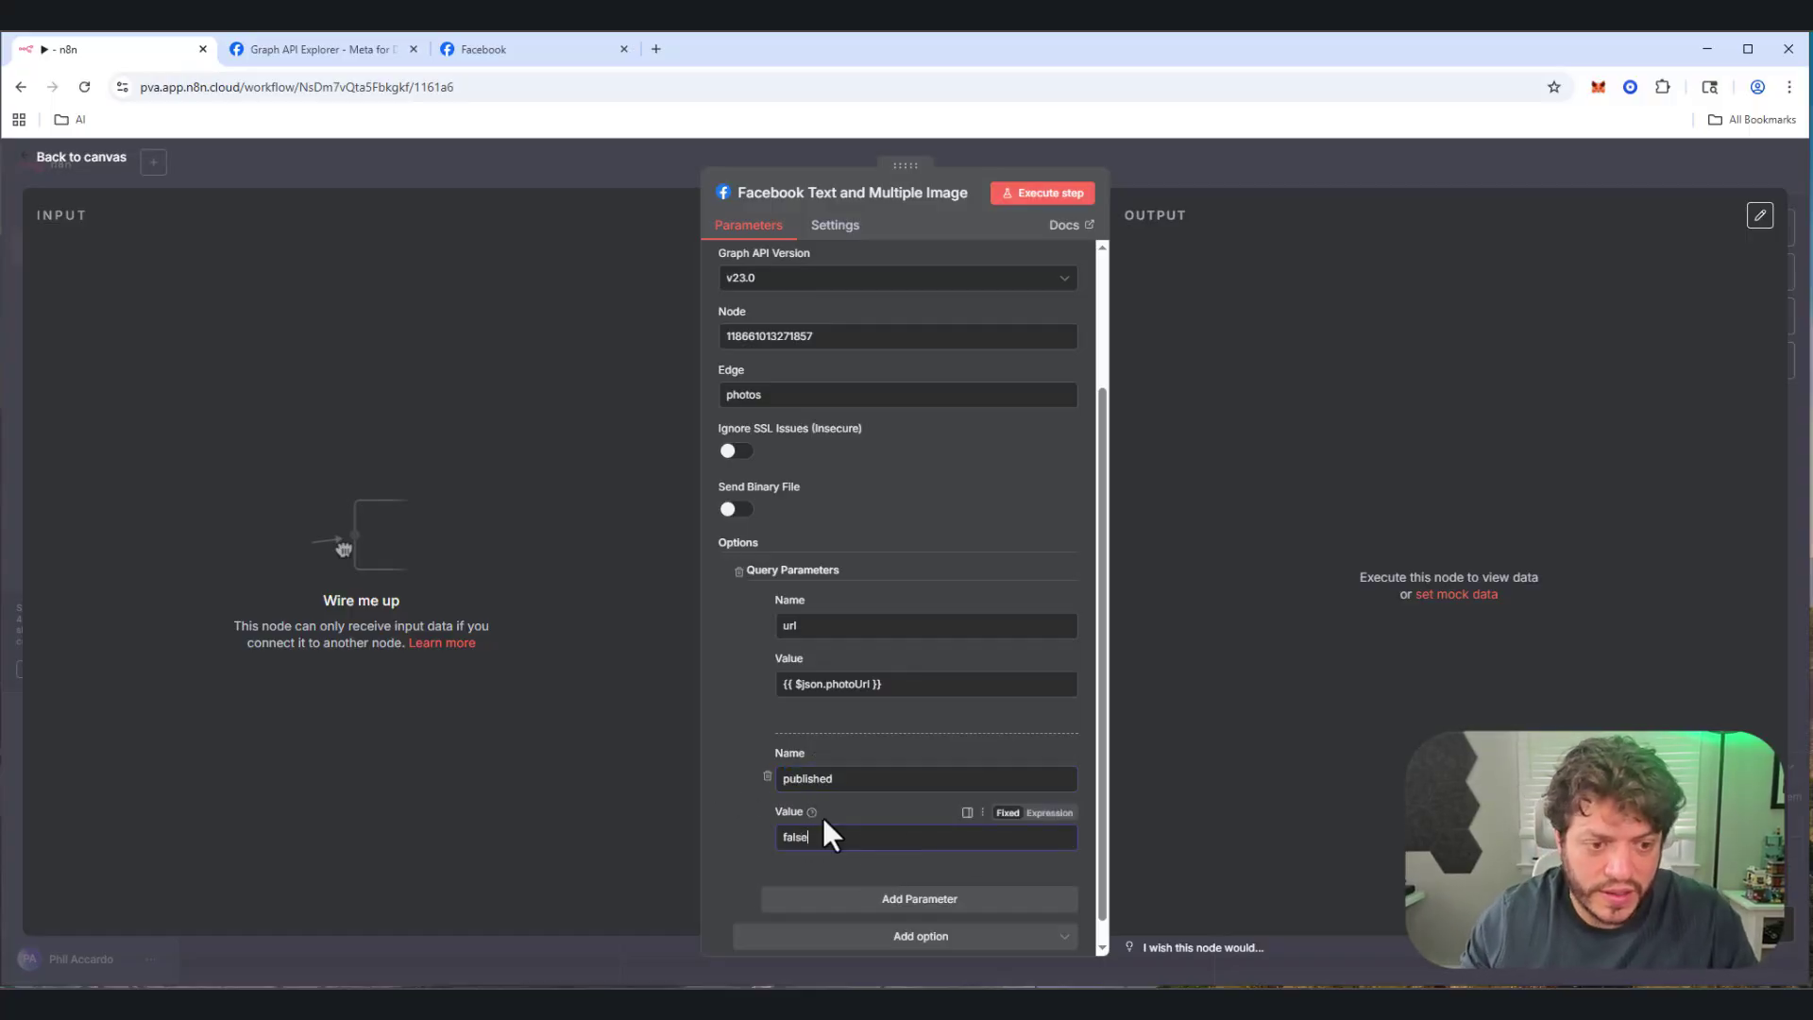
click(55, 161)
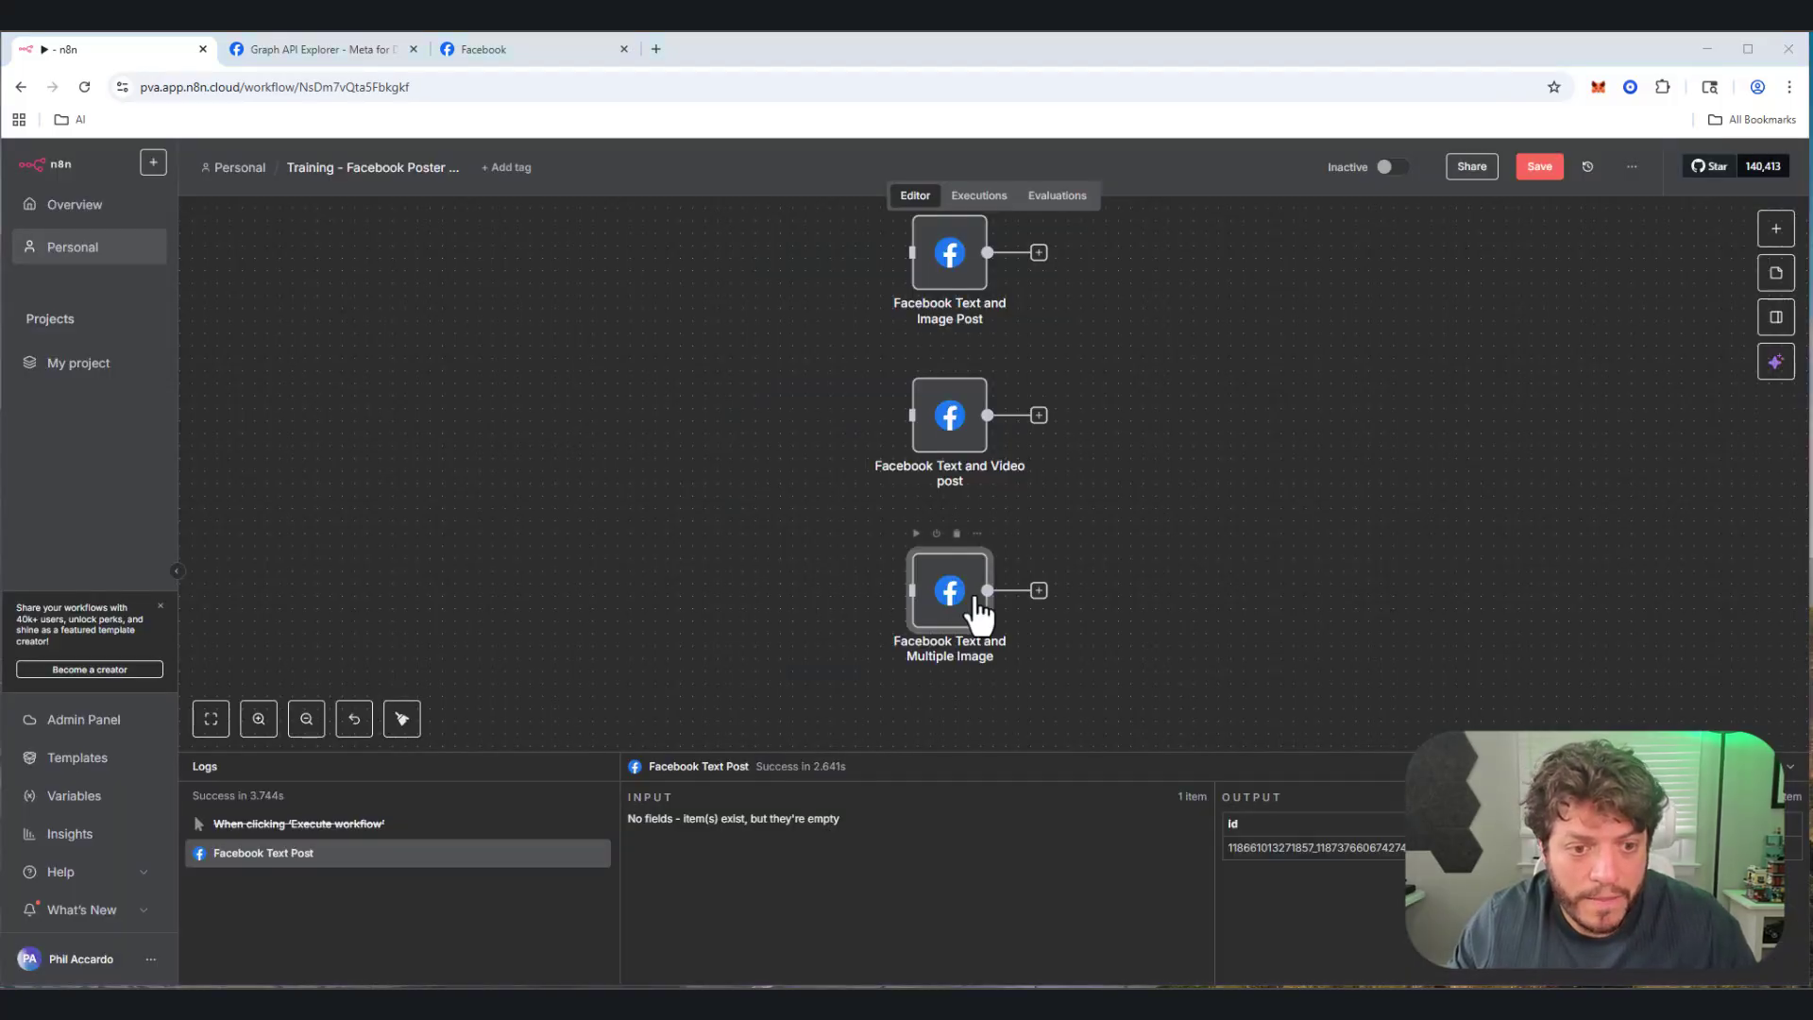
Step: Add a Loop Over Items (Split in Batches) node to the workflow, keeping its default settings
click(1777, 230)
text(loop)
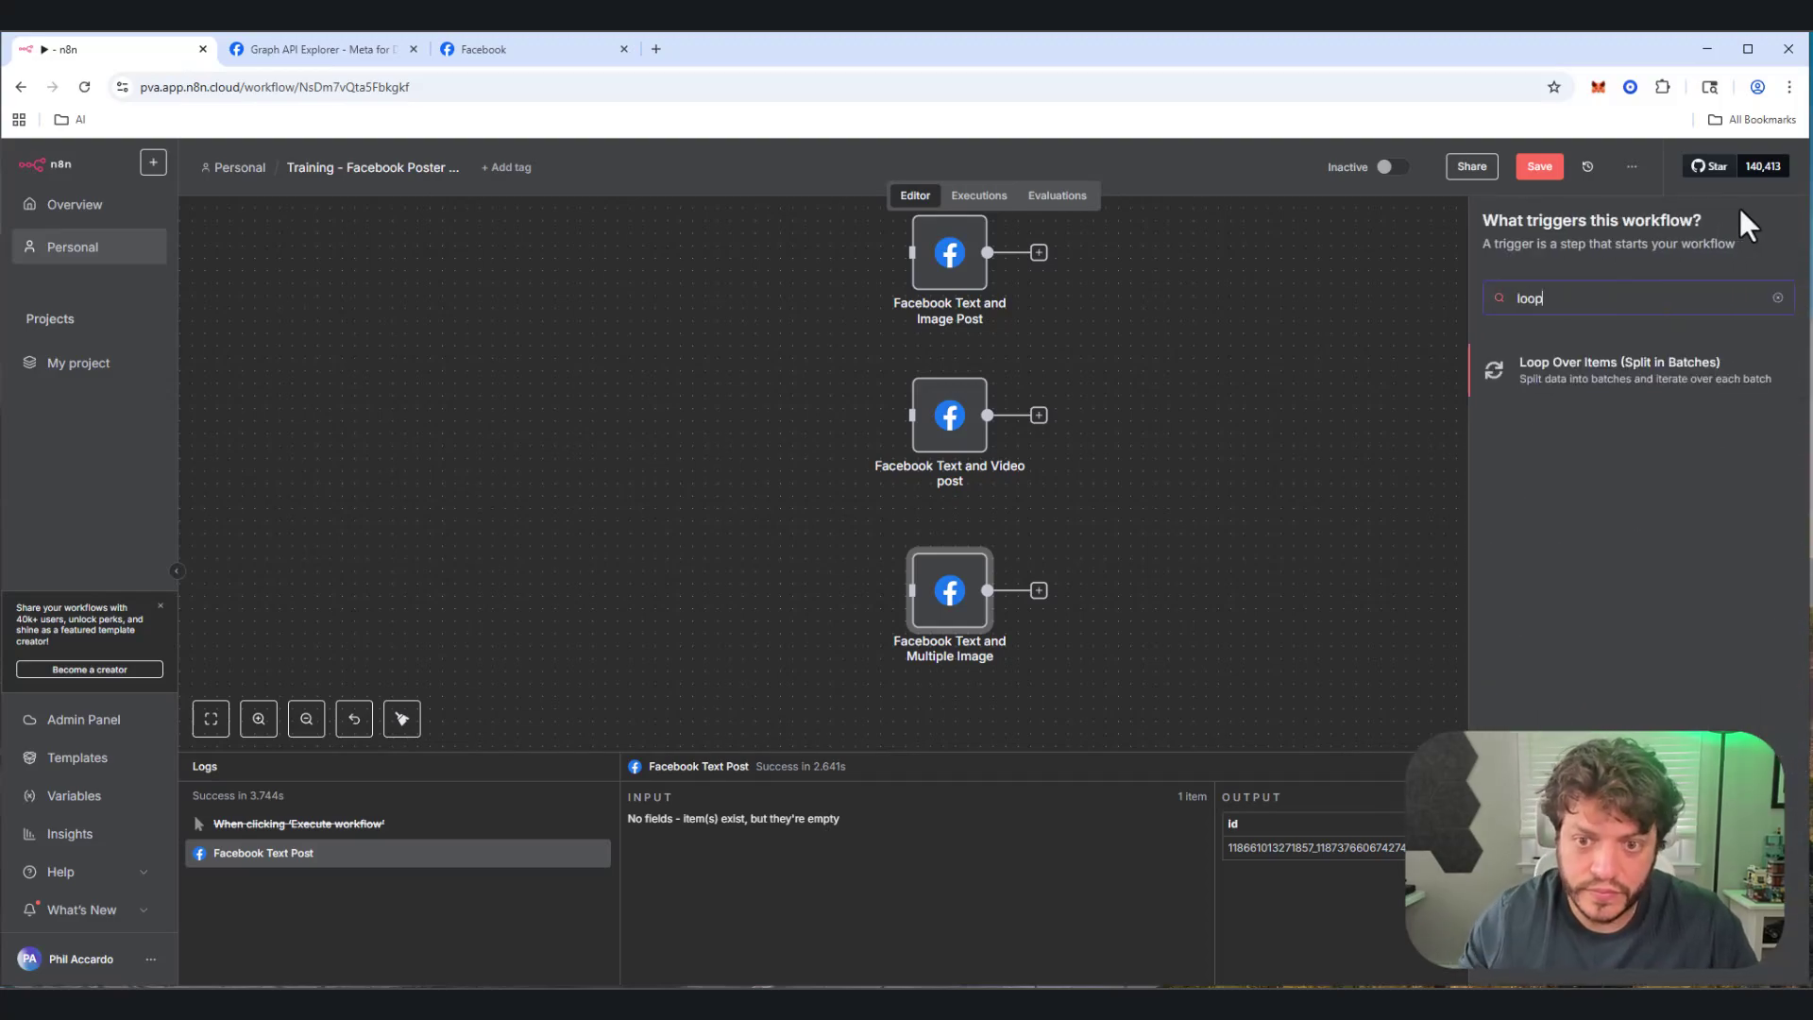
click(1596, 371)
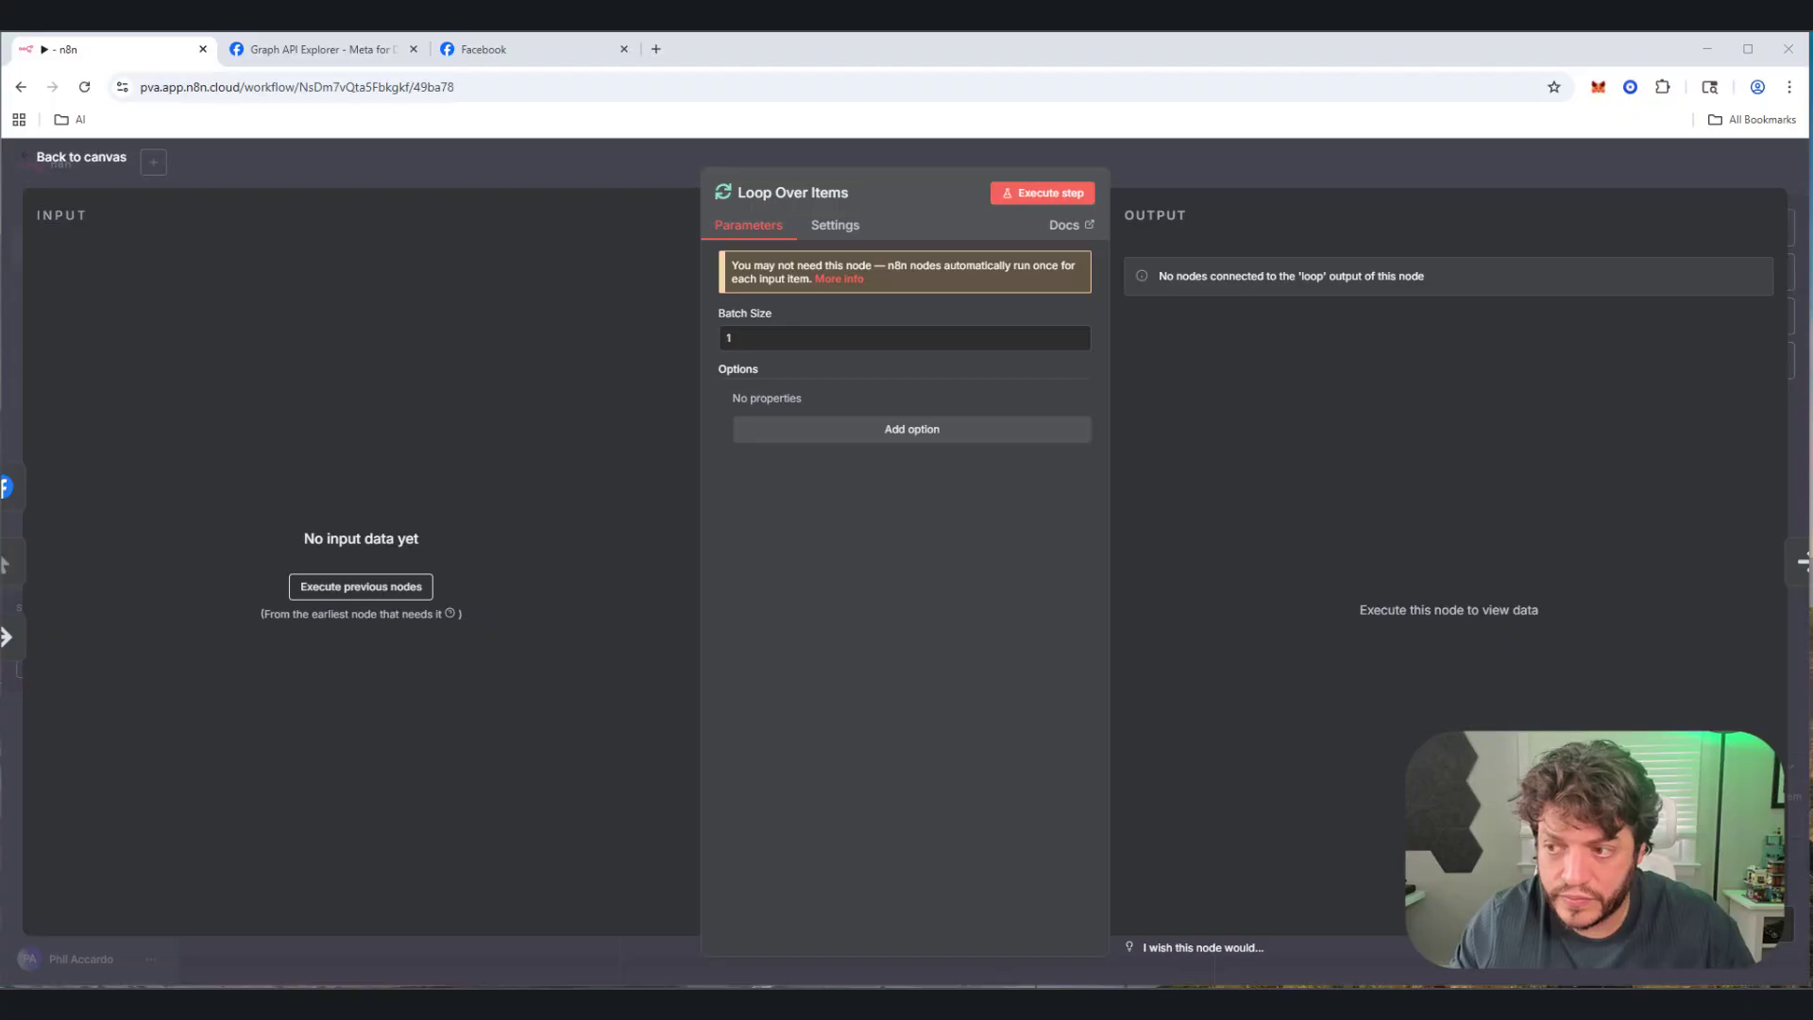
click(59, 161)
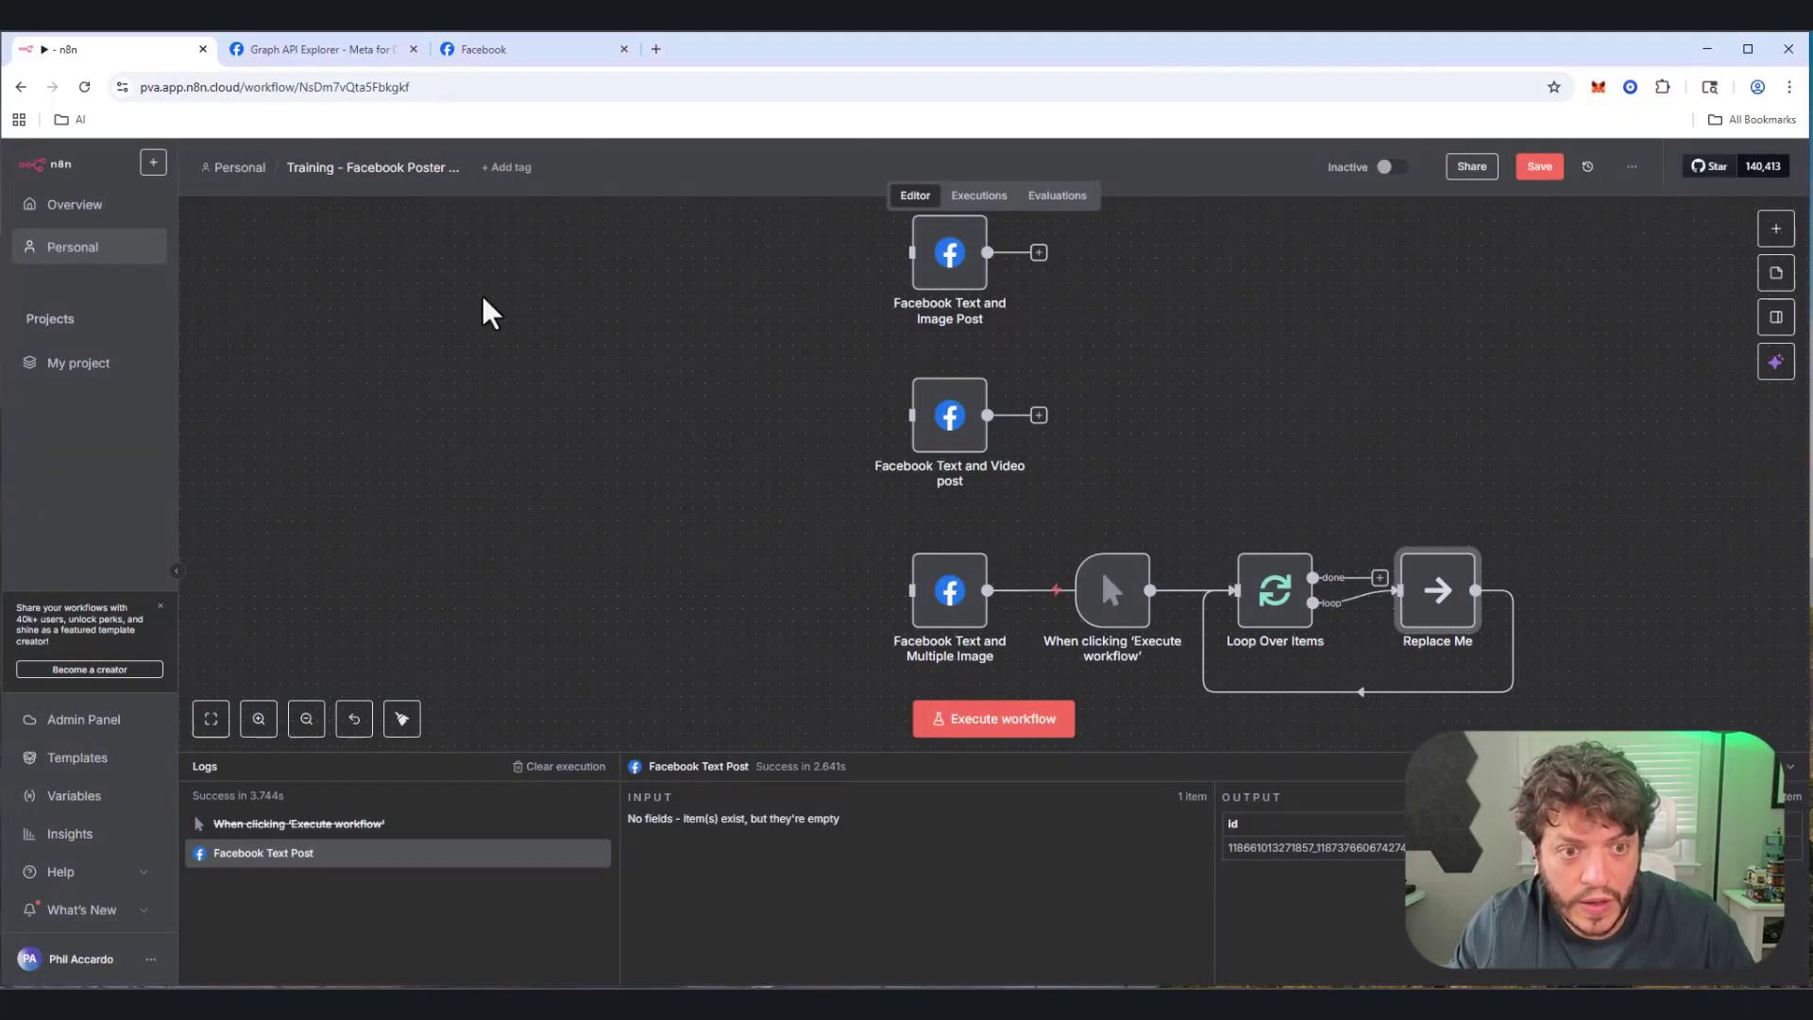
Step: Place Loop Over Items ahead of the multiple-image node and delete the manual trigger and the Replace Me placeholder
drag(1274, 590, 623, 552)
drag(1431, 626, 793, 637)
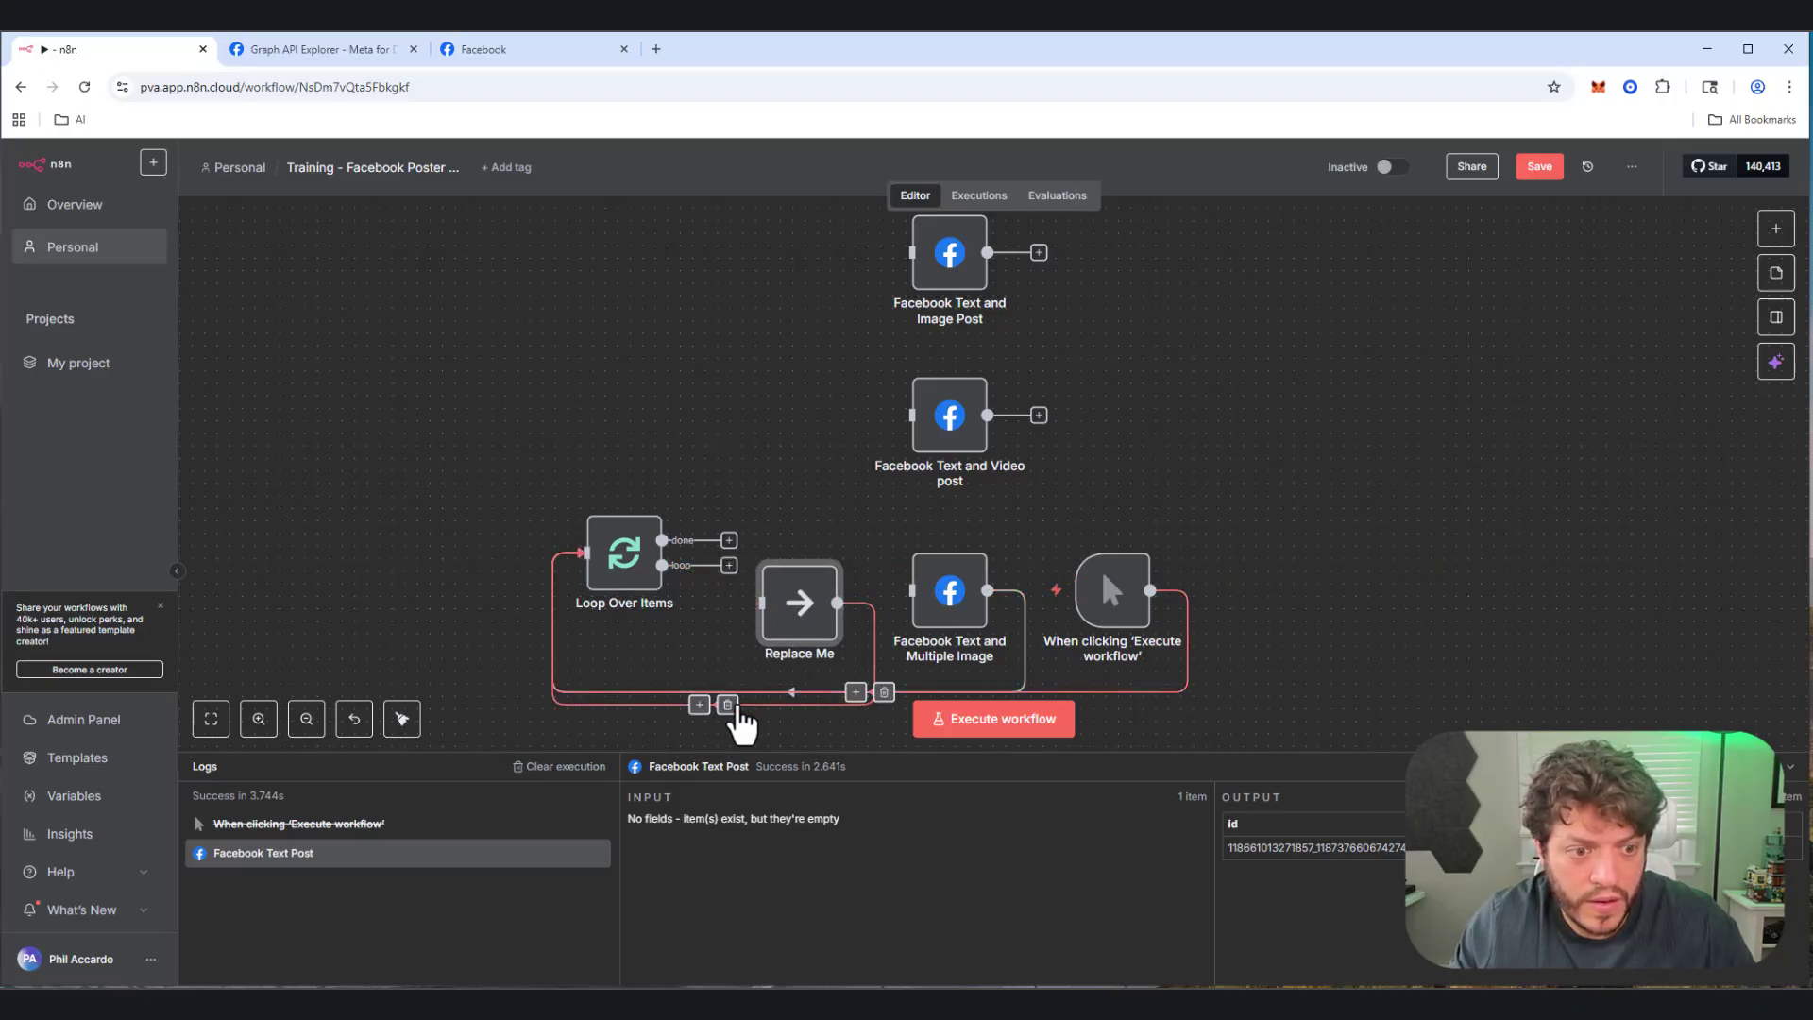
click(728, 706)
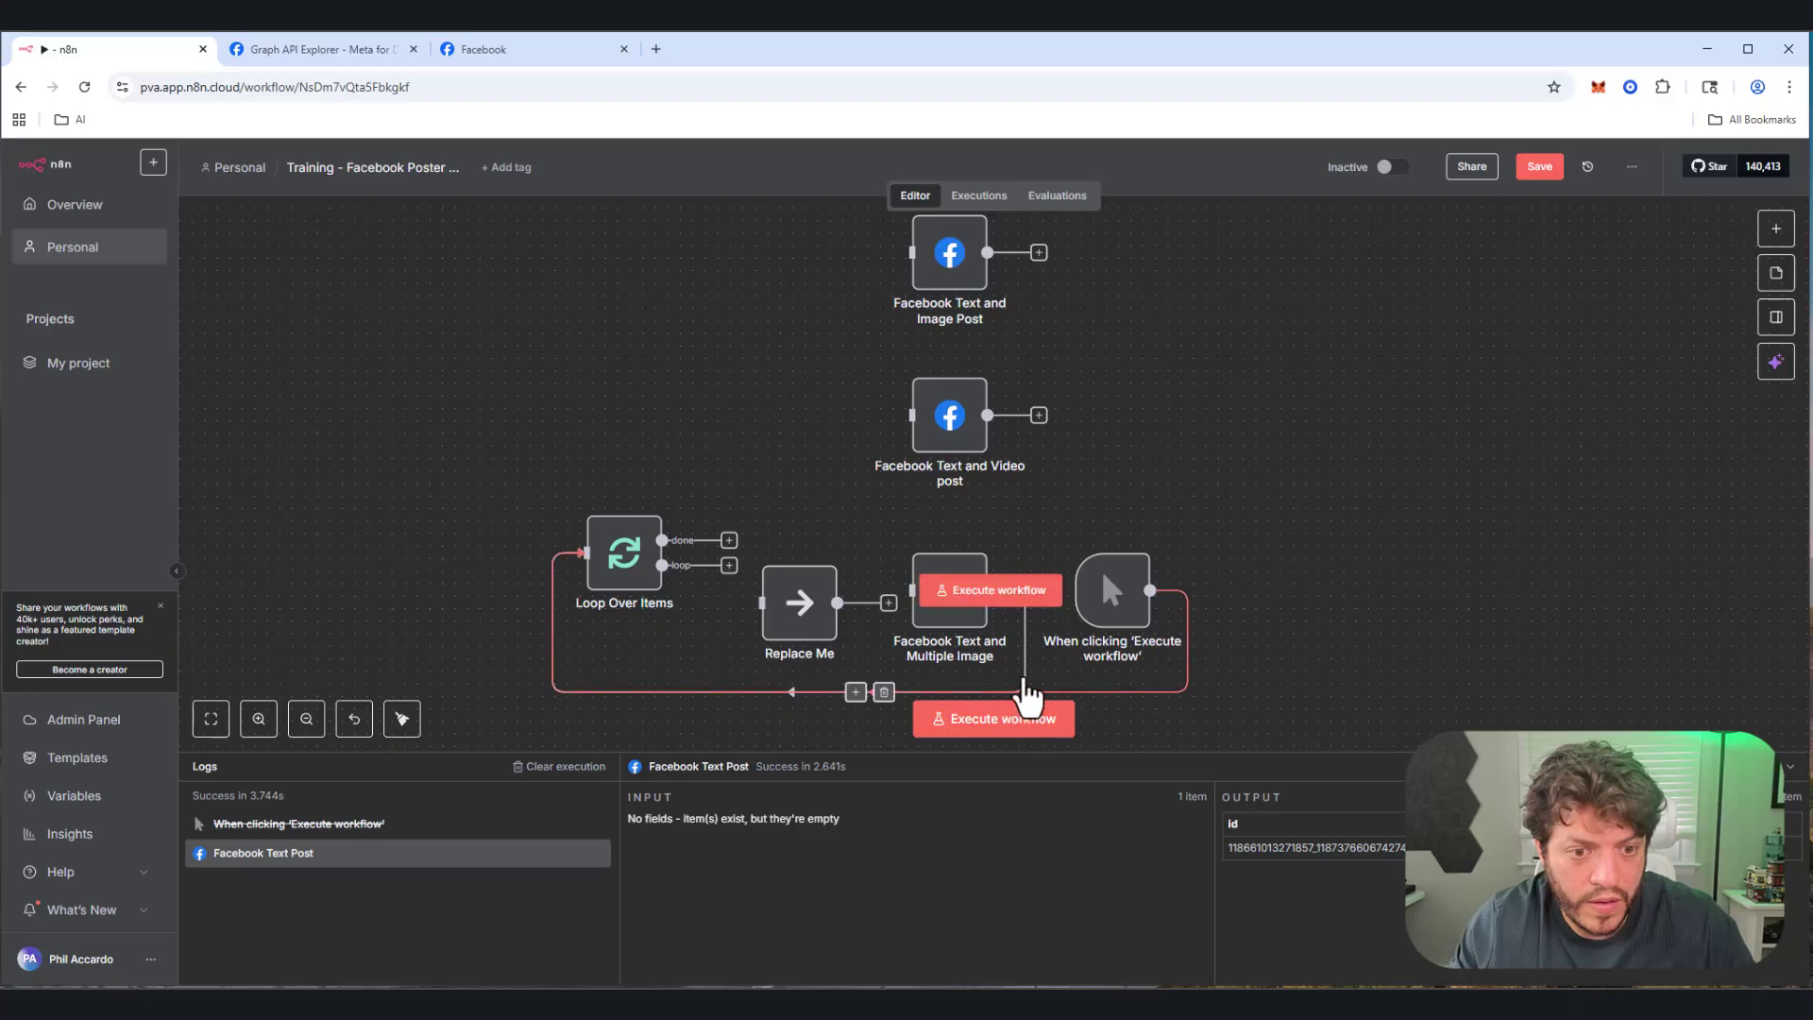
click(1101, 543)
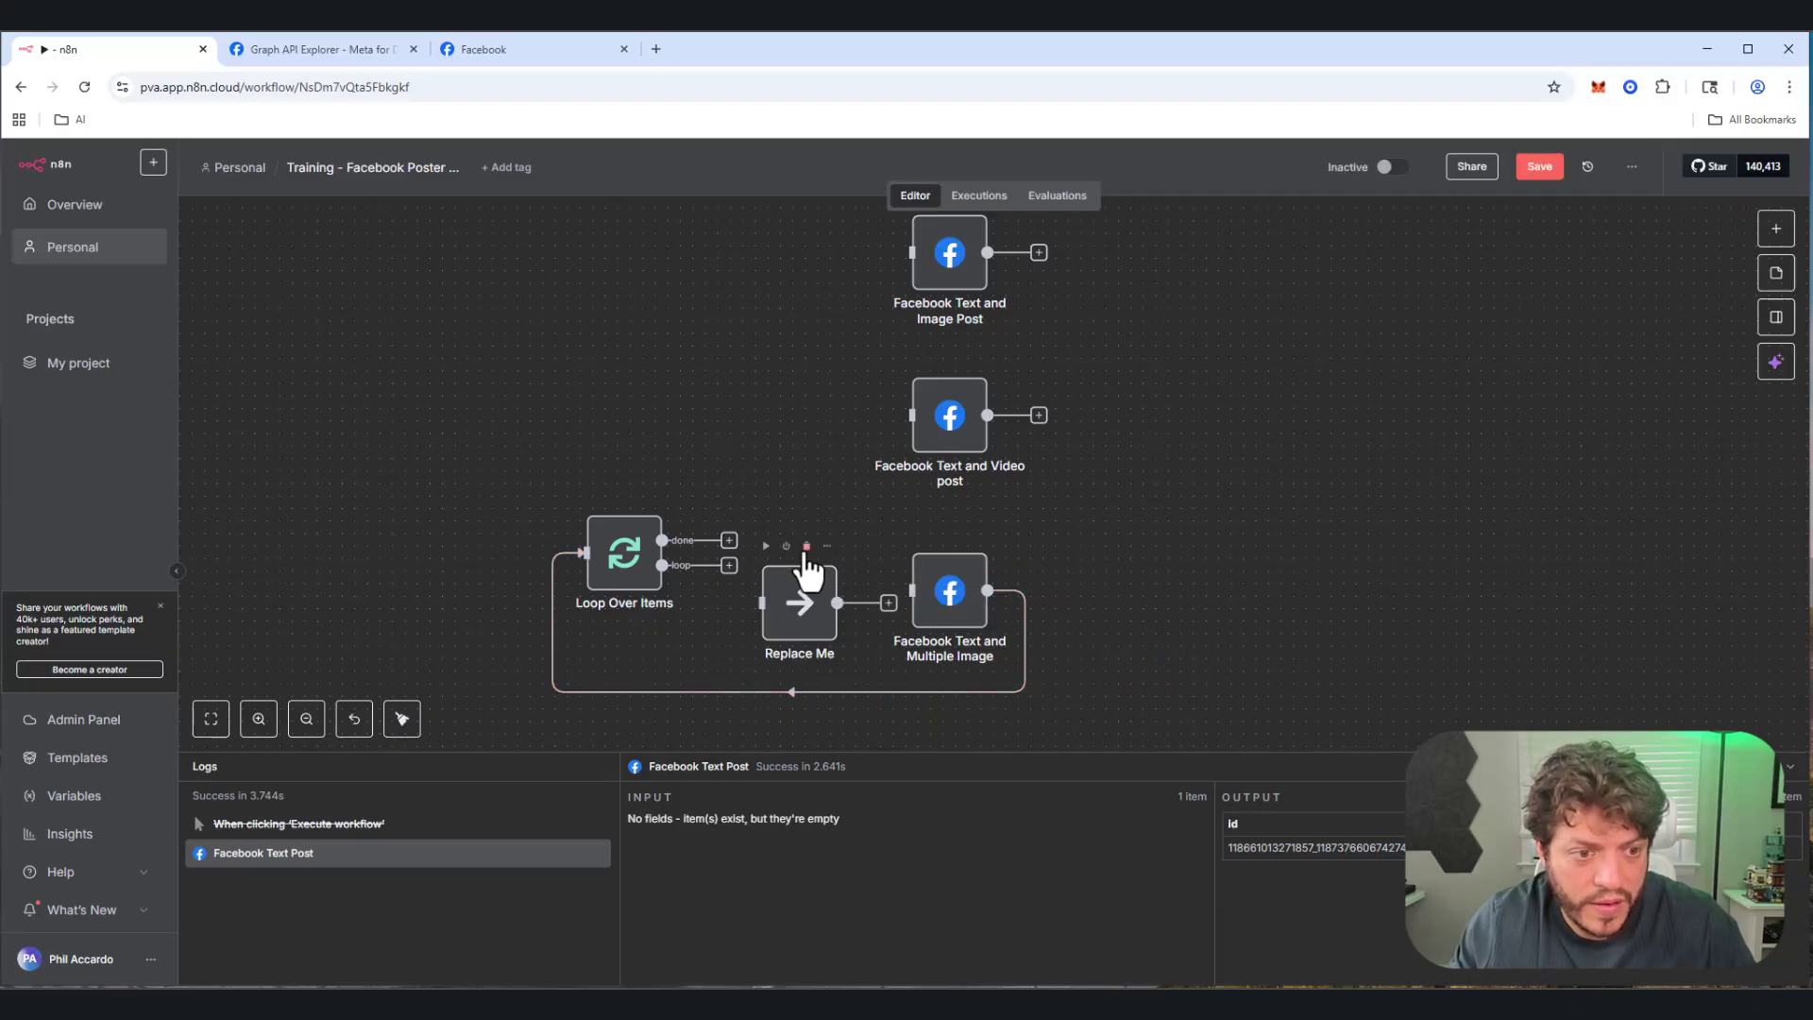
click(798, 542)
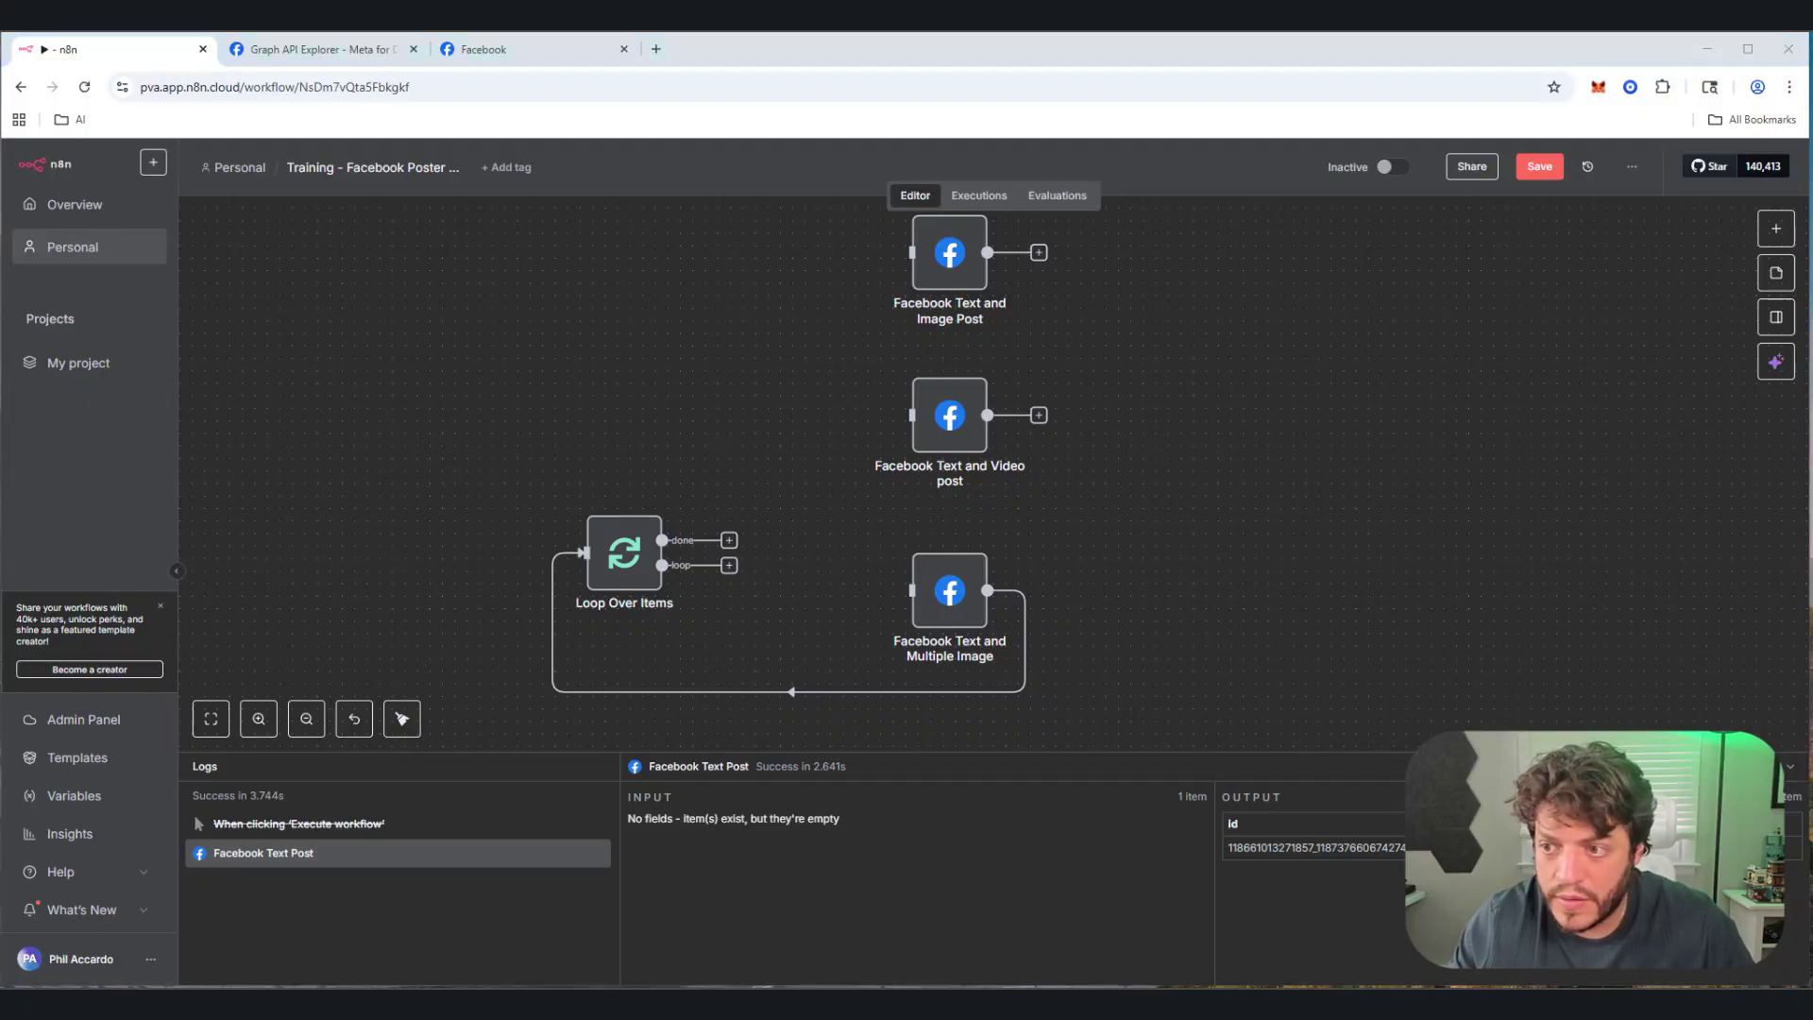
Step: Connect the loop output to the Facebook Text and Multiple Image node, space the two nodes apart and save the workflow
drag(728, 569, 930, 650)
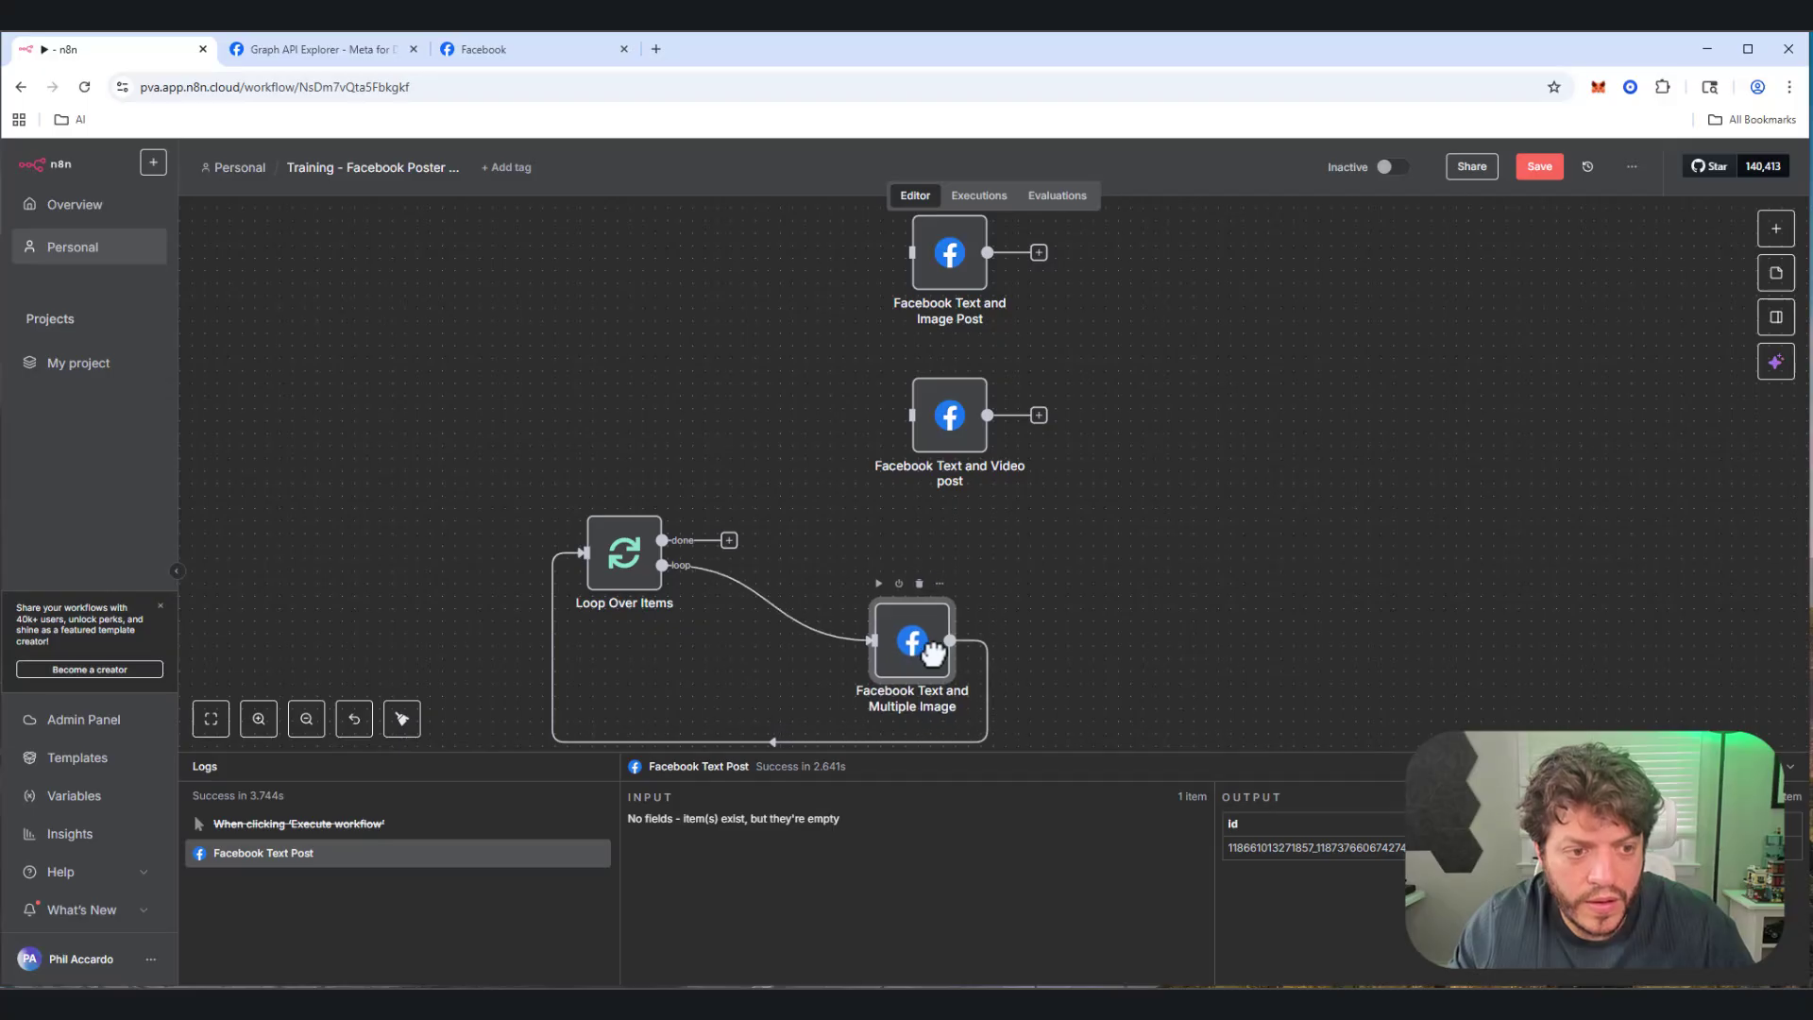
drag(642, 598, 680, 598)
drag(934, 625, 971, 651)
scroll(1064, 648, down, 3)
drag(972, 567, 973, 617)
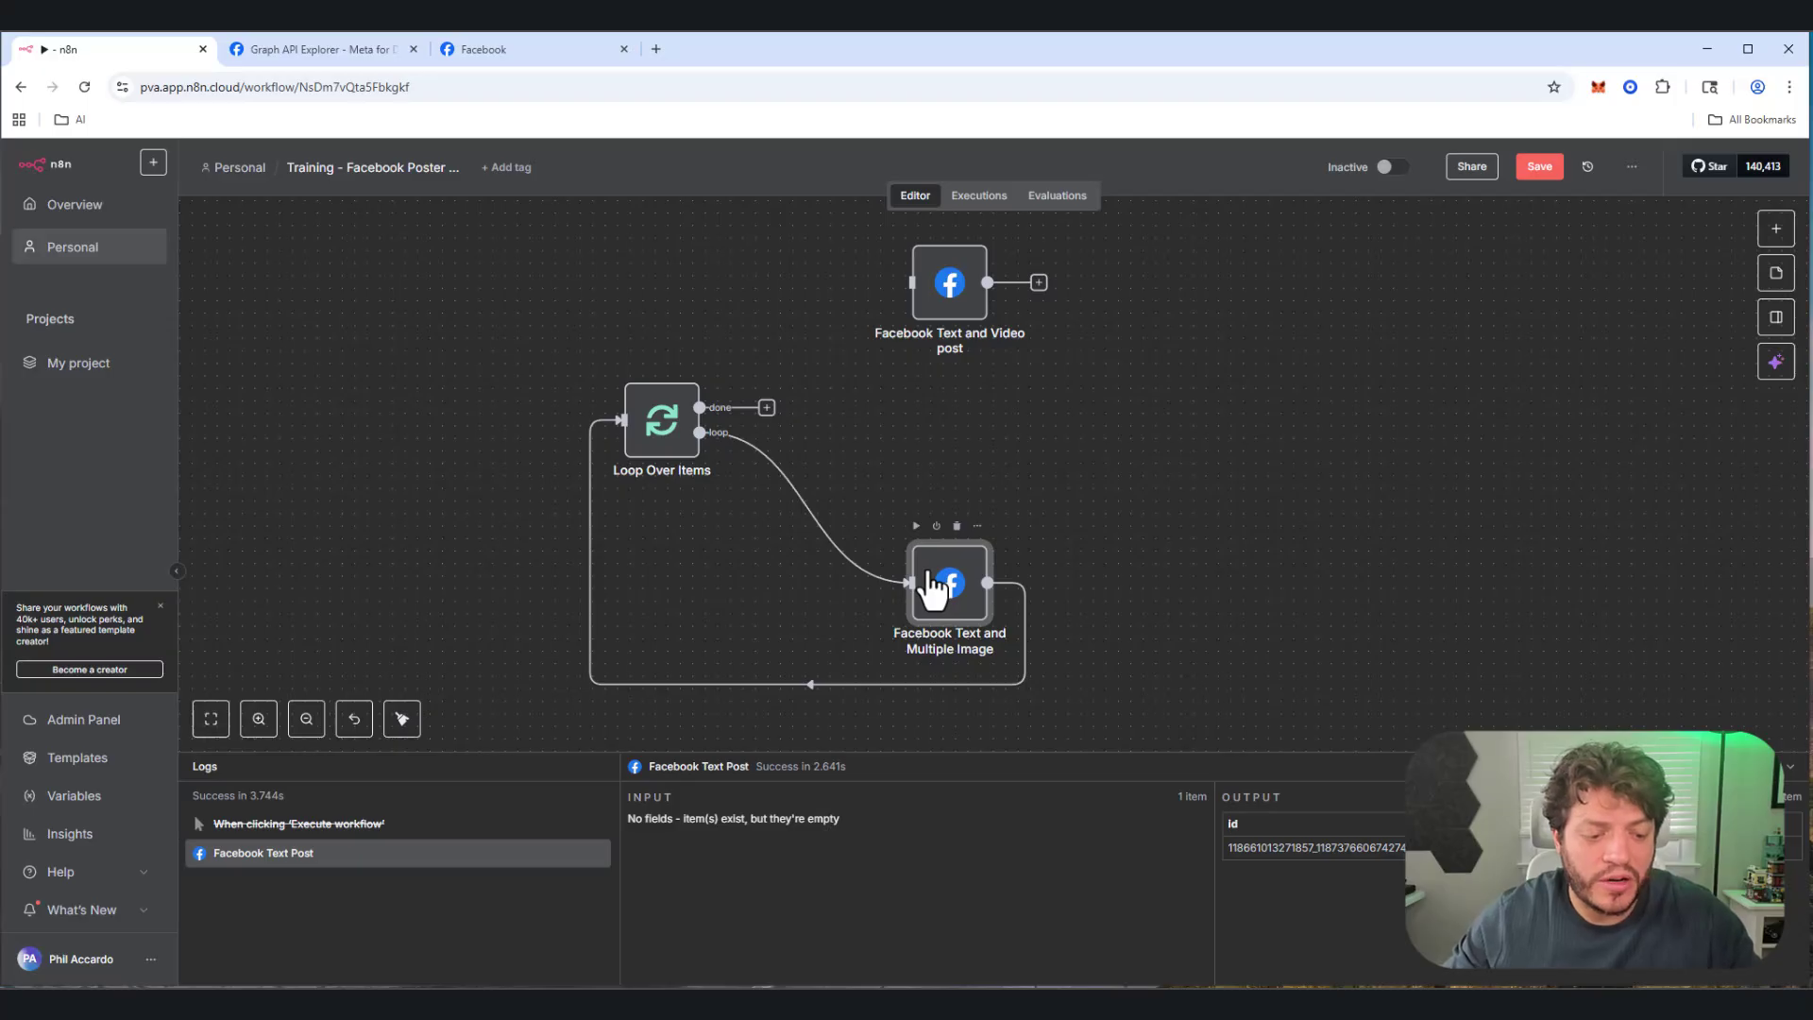
key(ctrl+s)
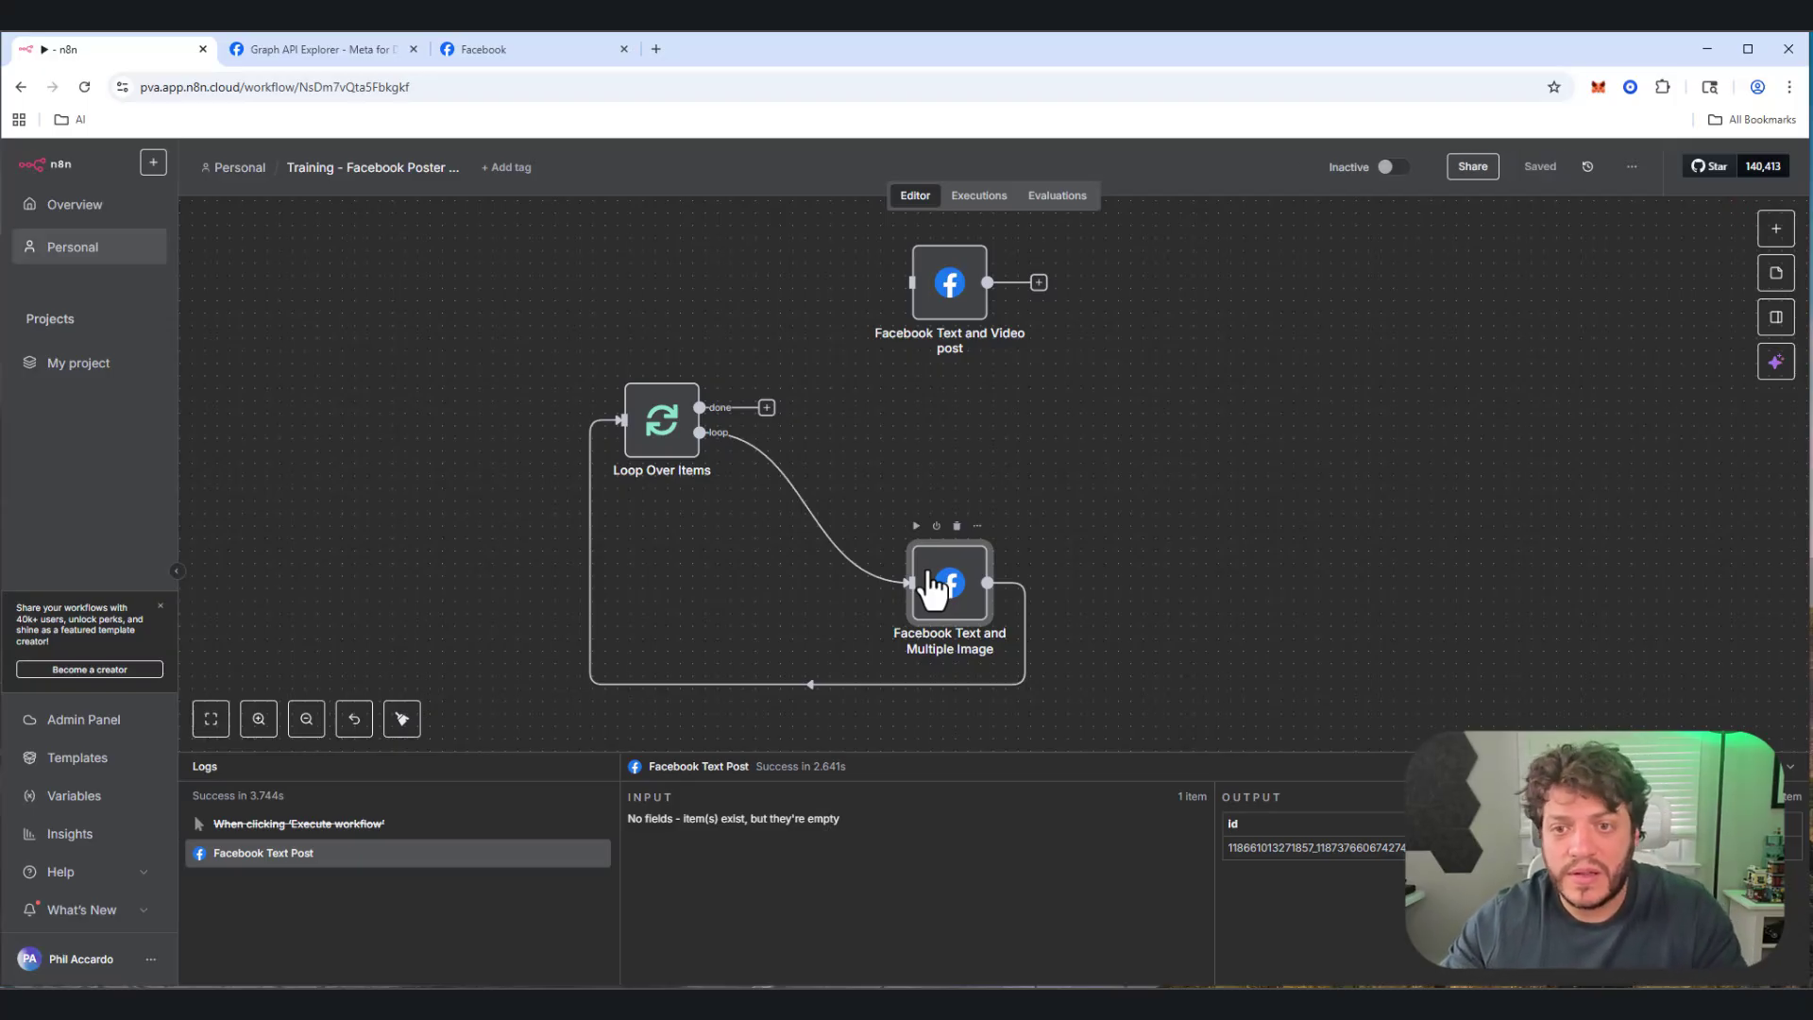
Step: Add an Aggregate node for the id field to the loop's done output and align it above the multiple-image node
click(767, 408)
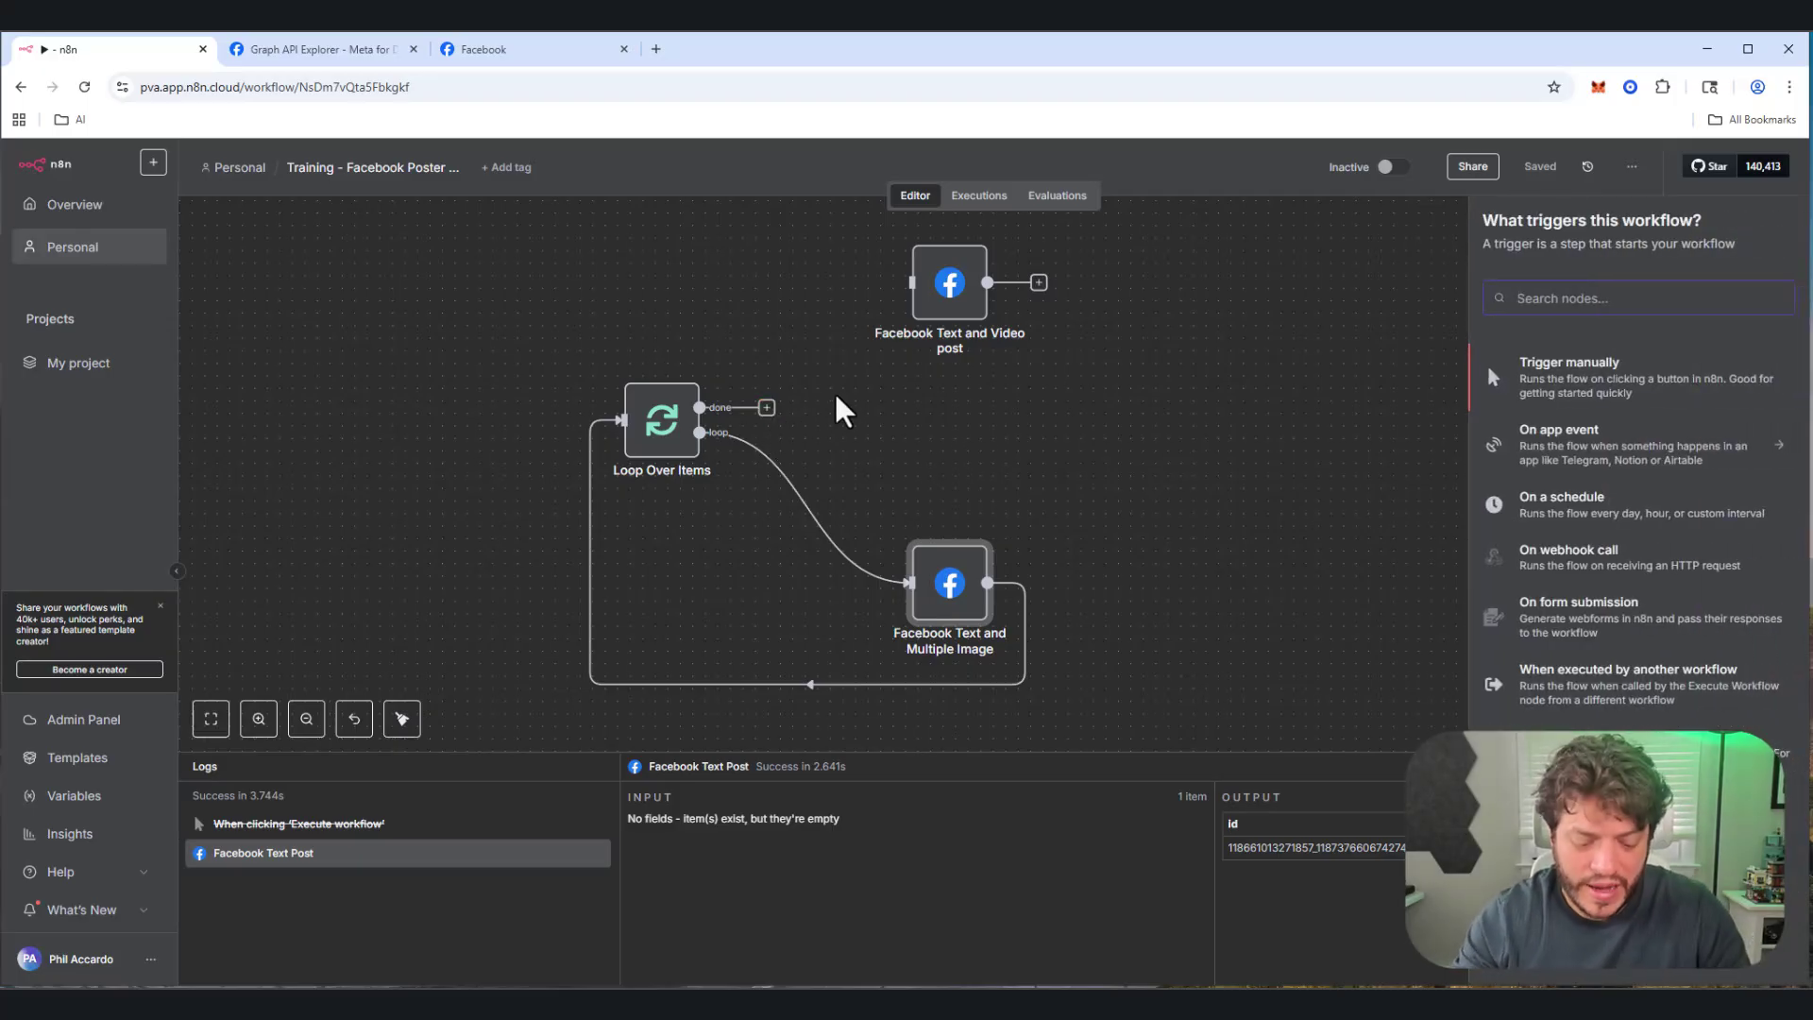
text(agg)
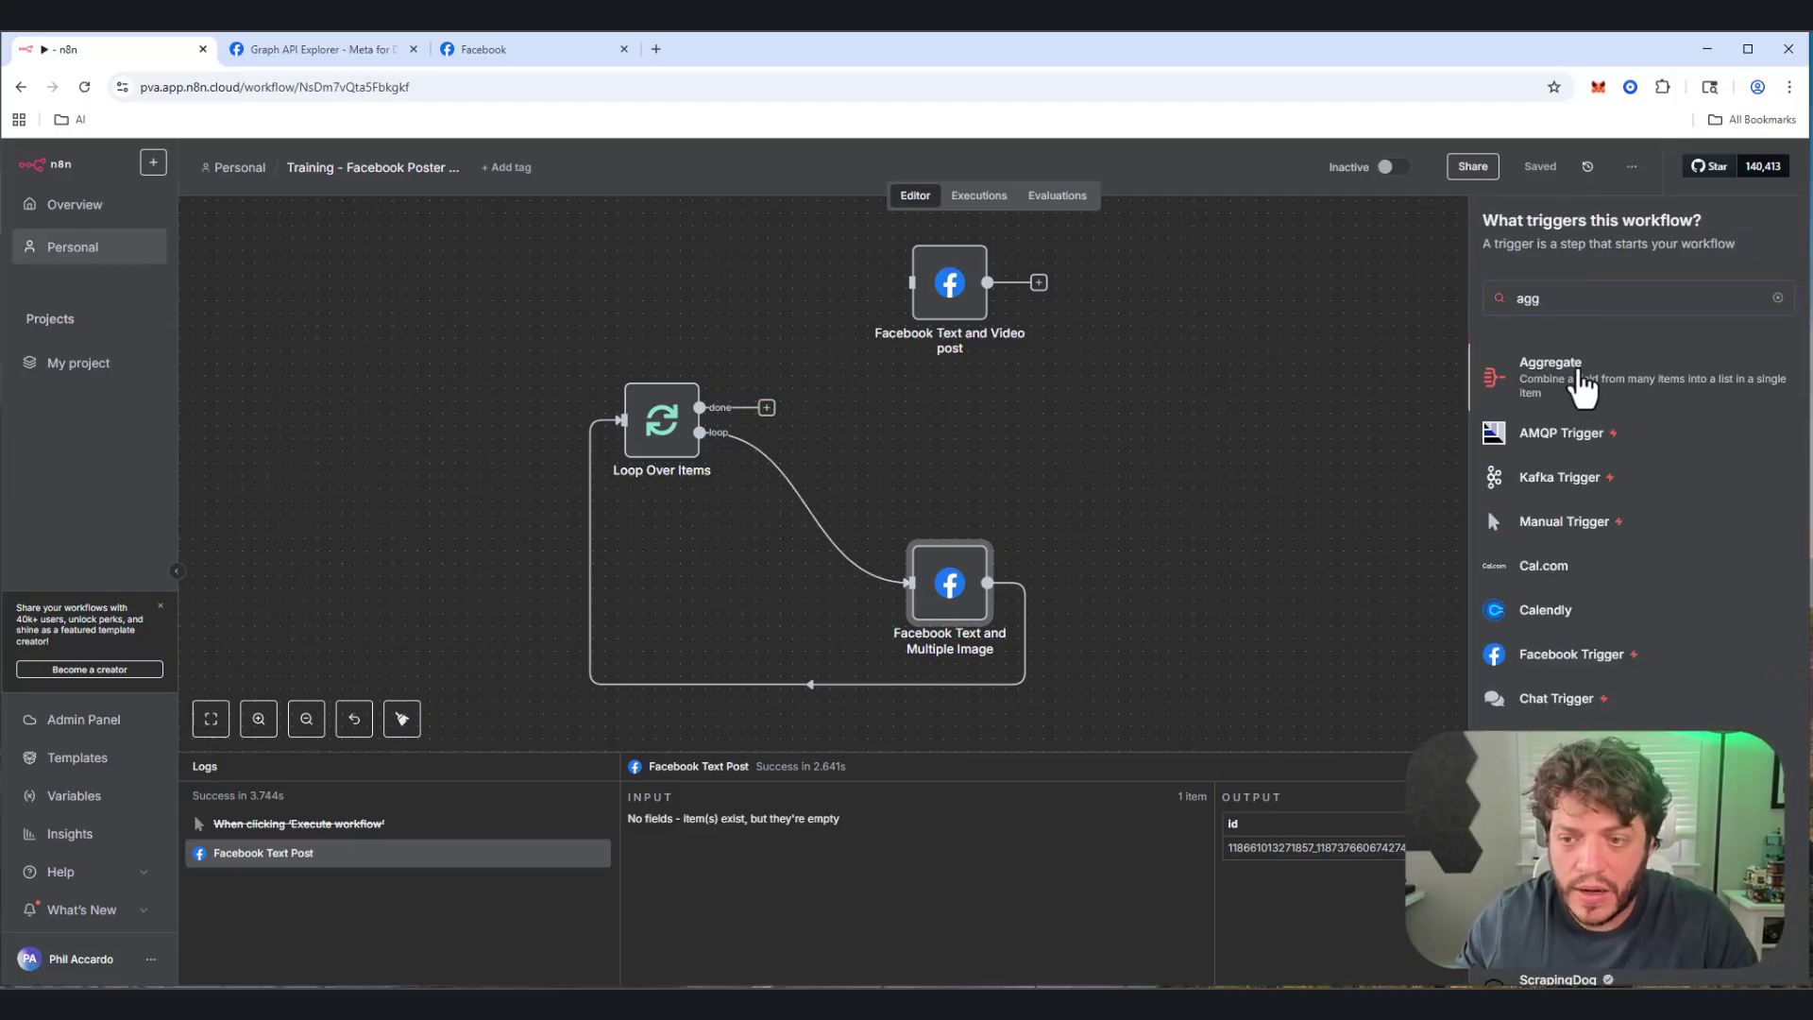
click(1582, 387)
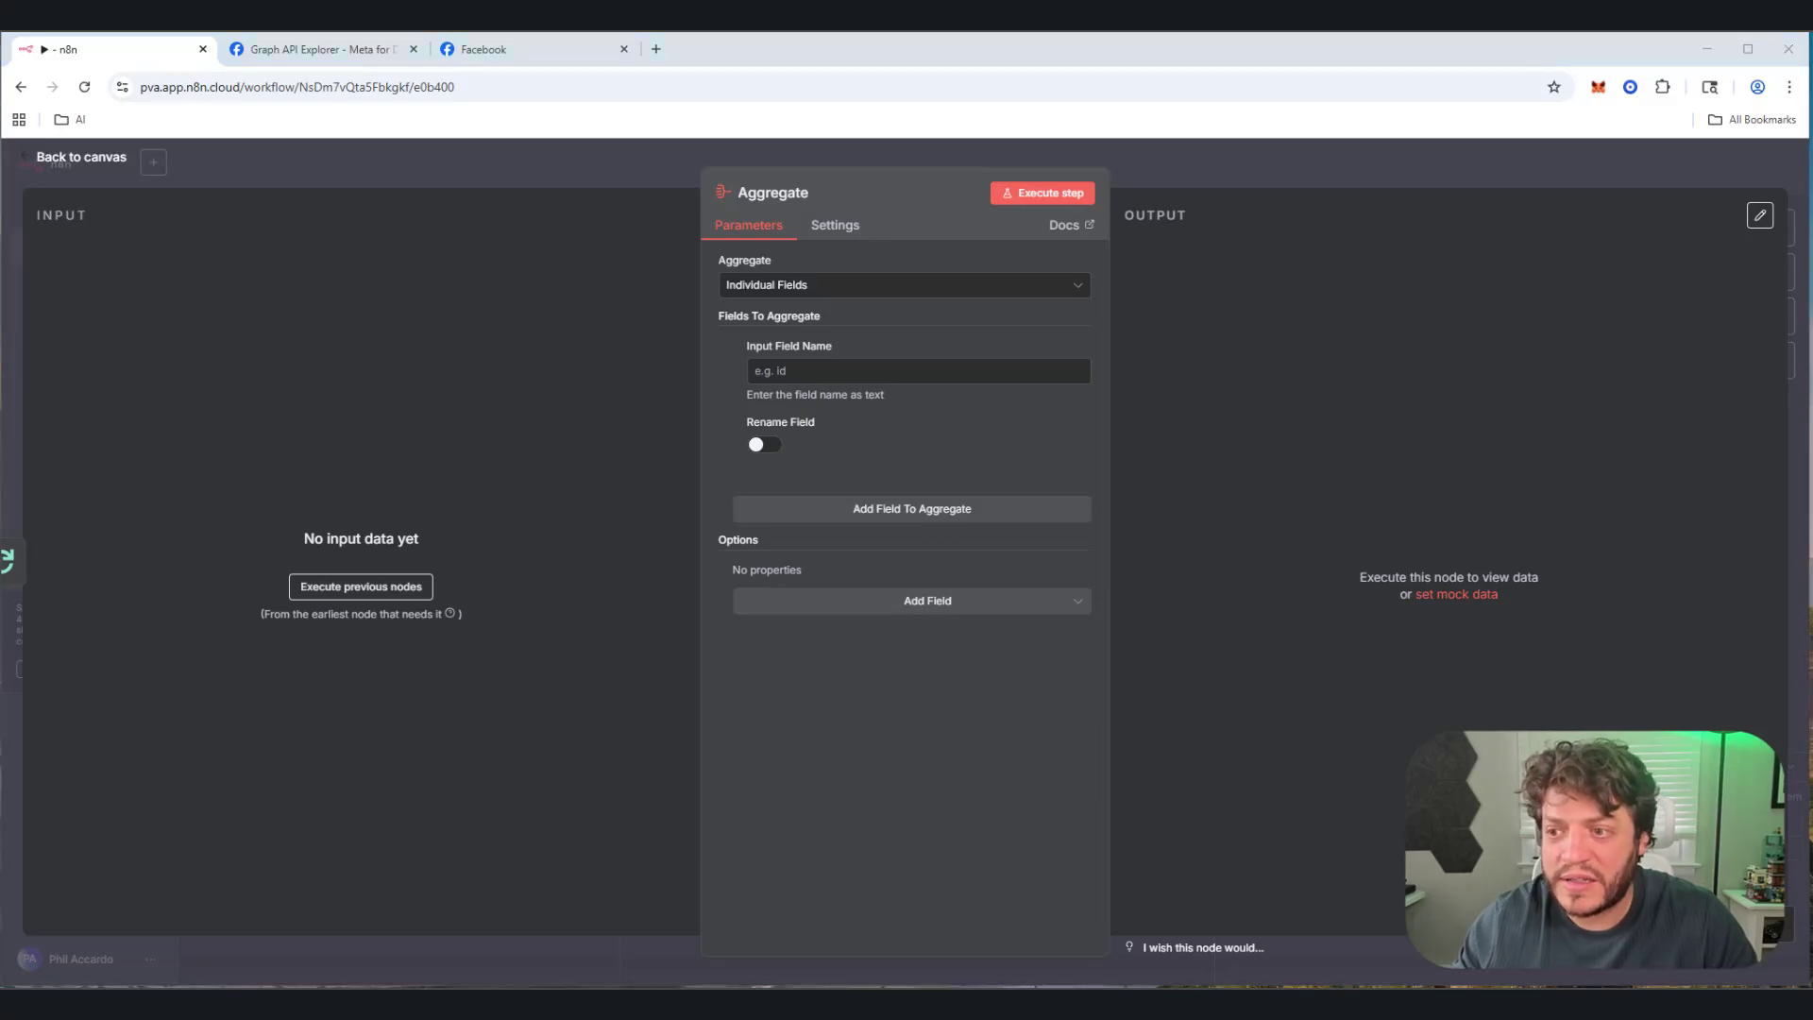
click(829, 371)
text(i)
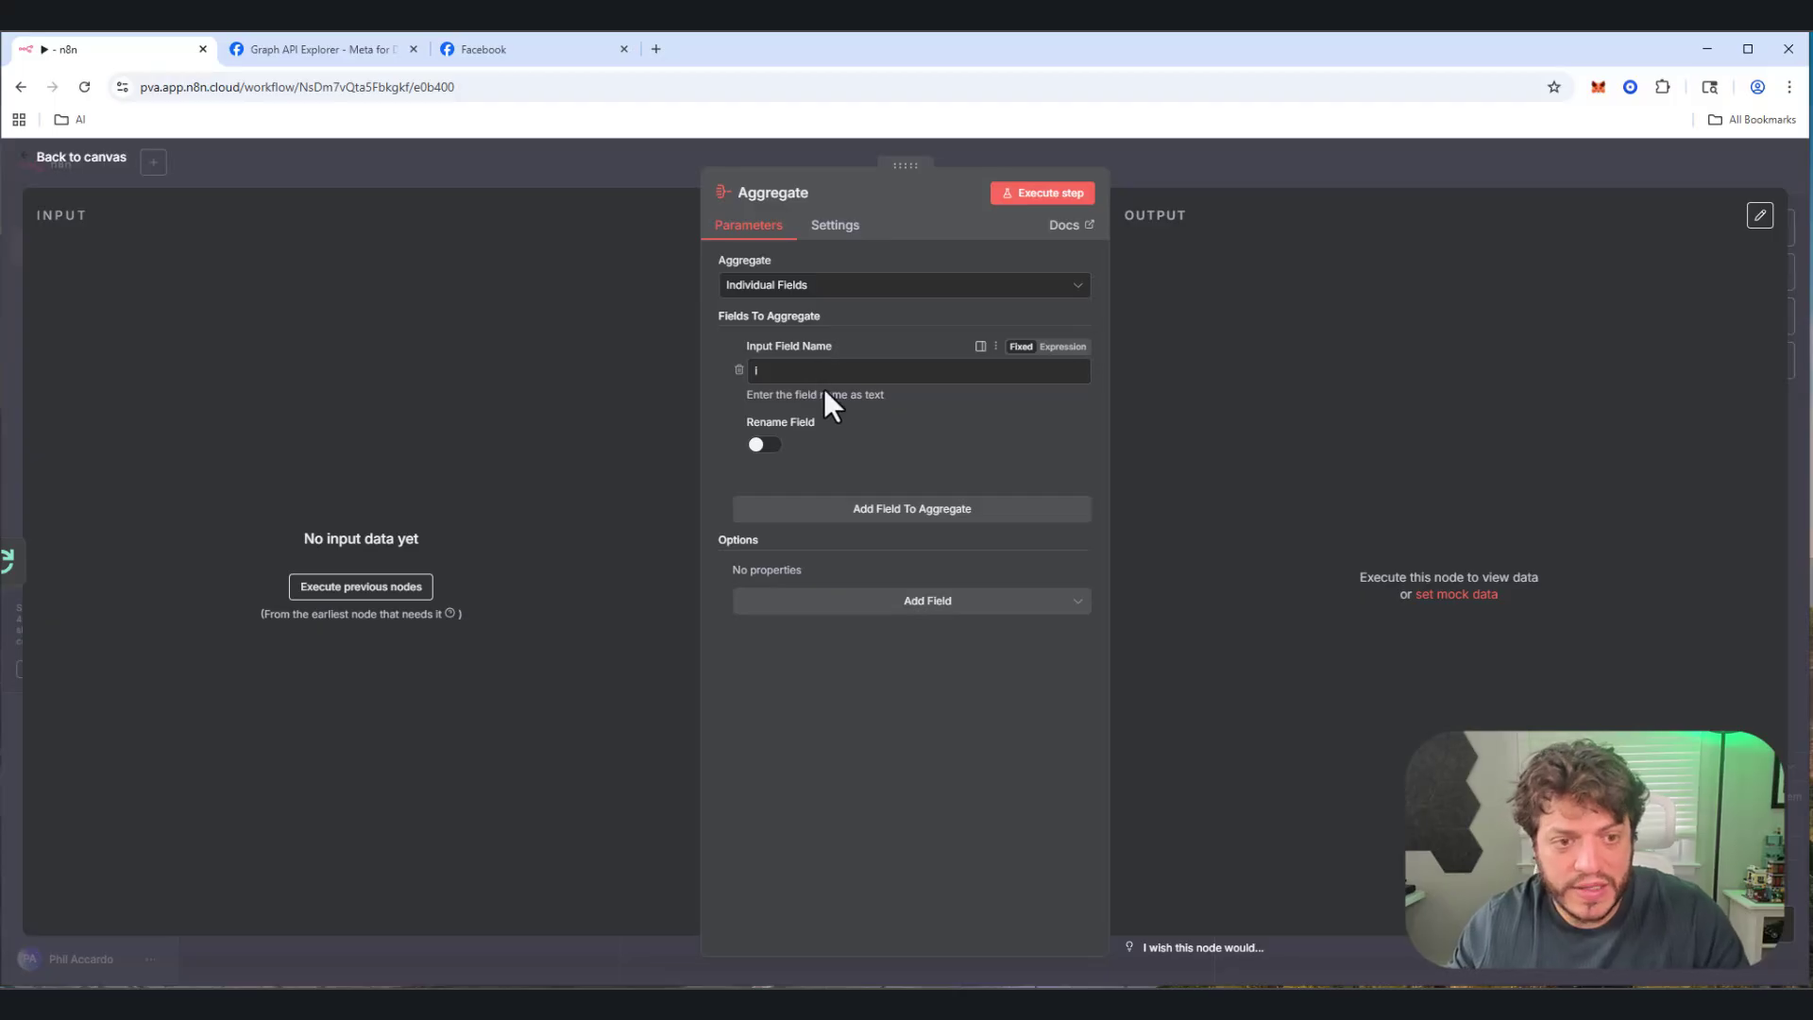
text(d)
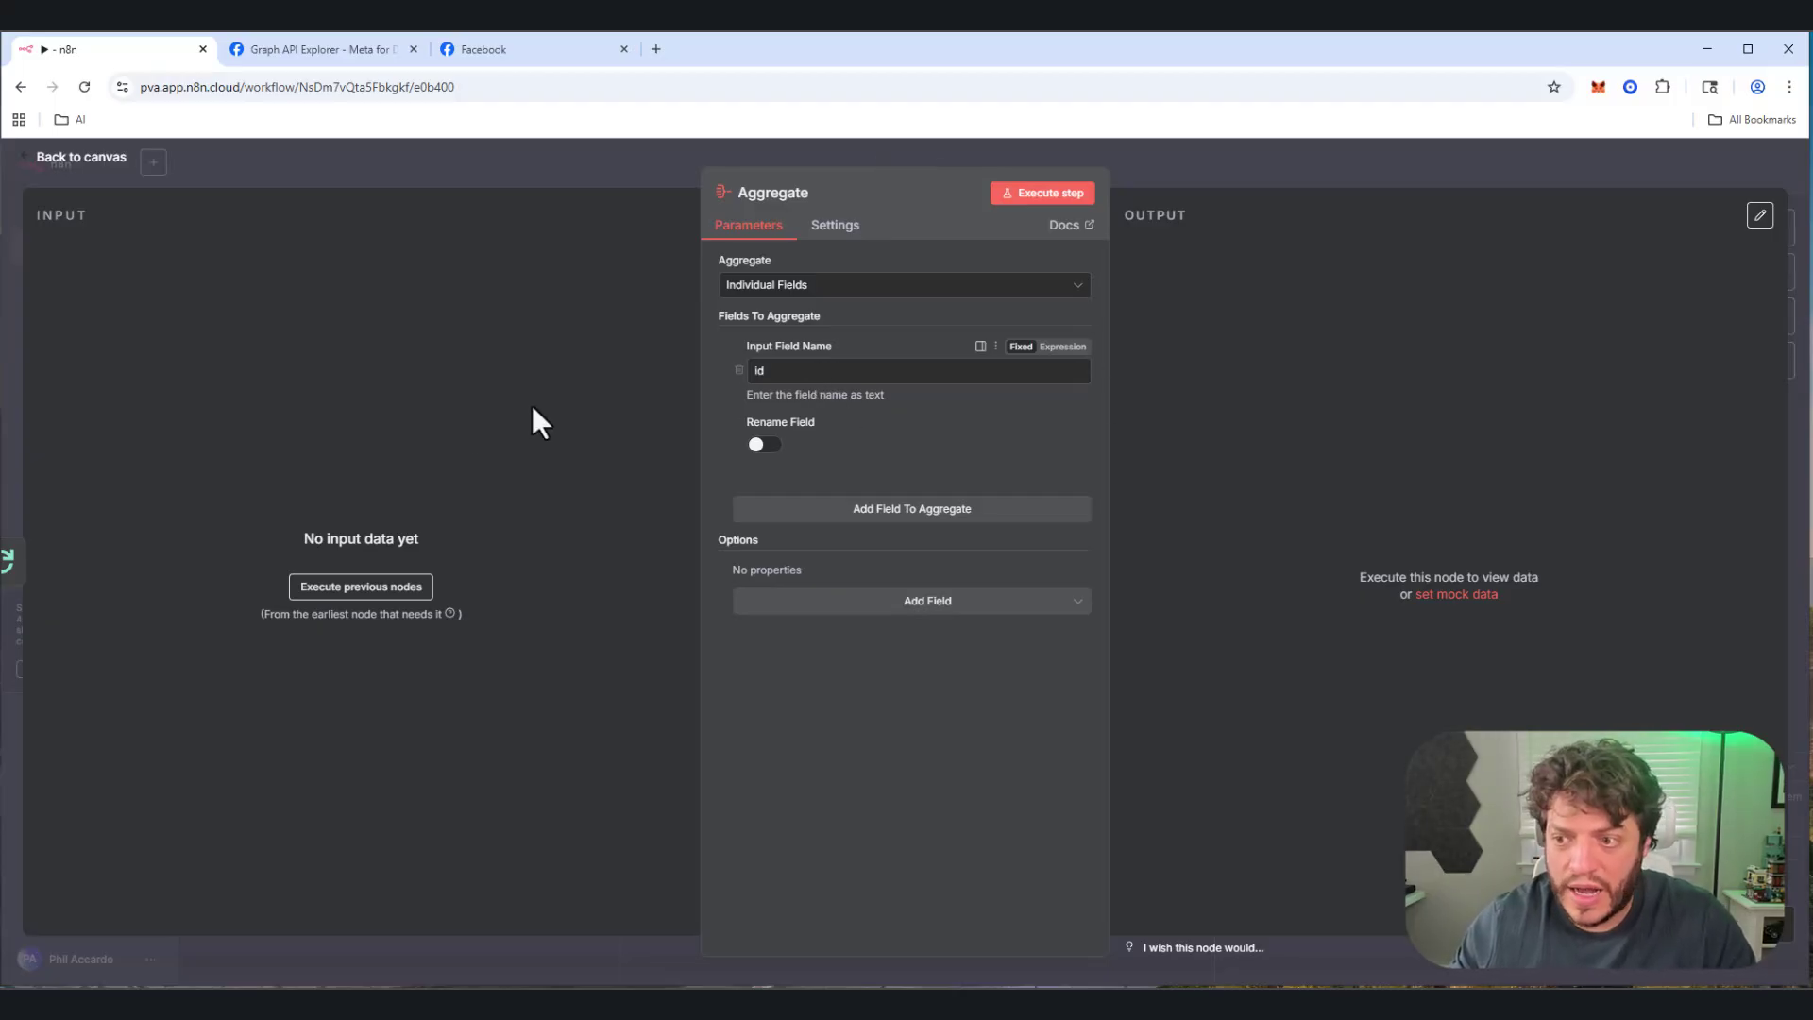
click(42, 165)
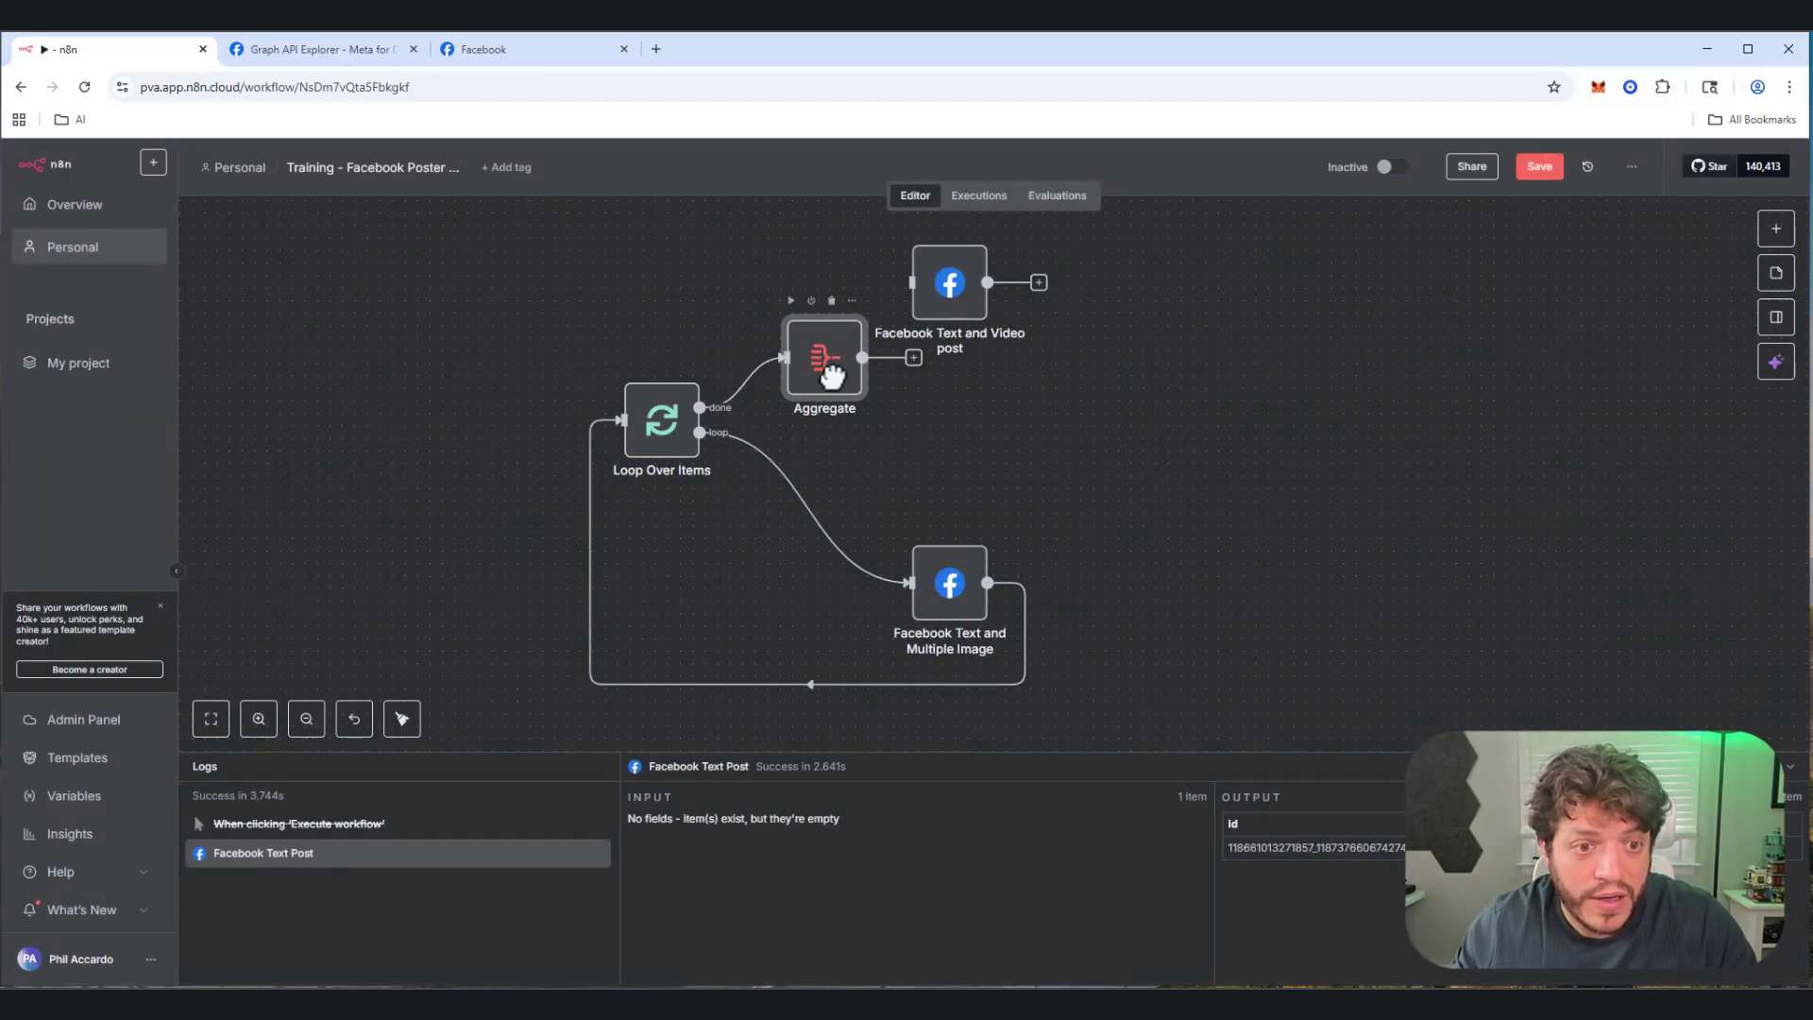
drag(921, 458, 958, 446)
drag(670, 436, 684, 486)
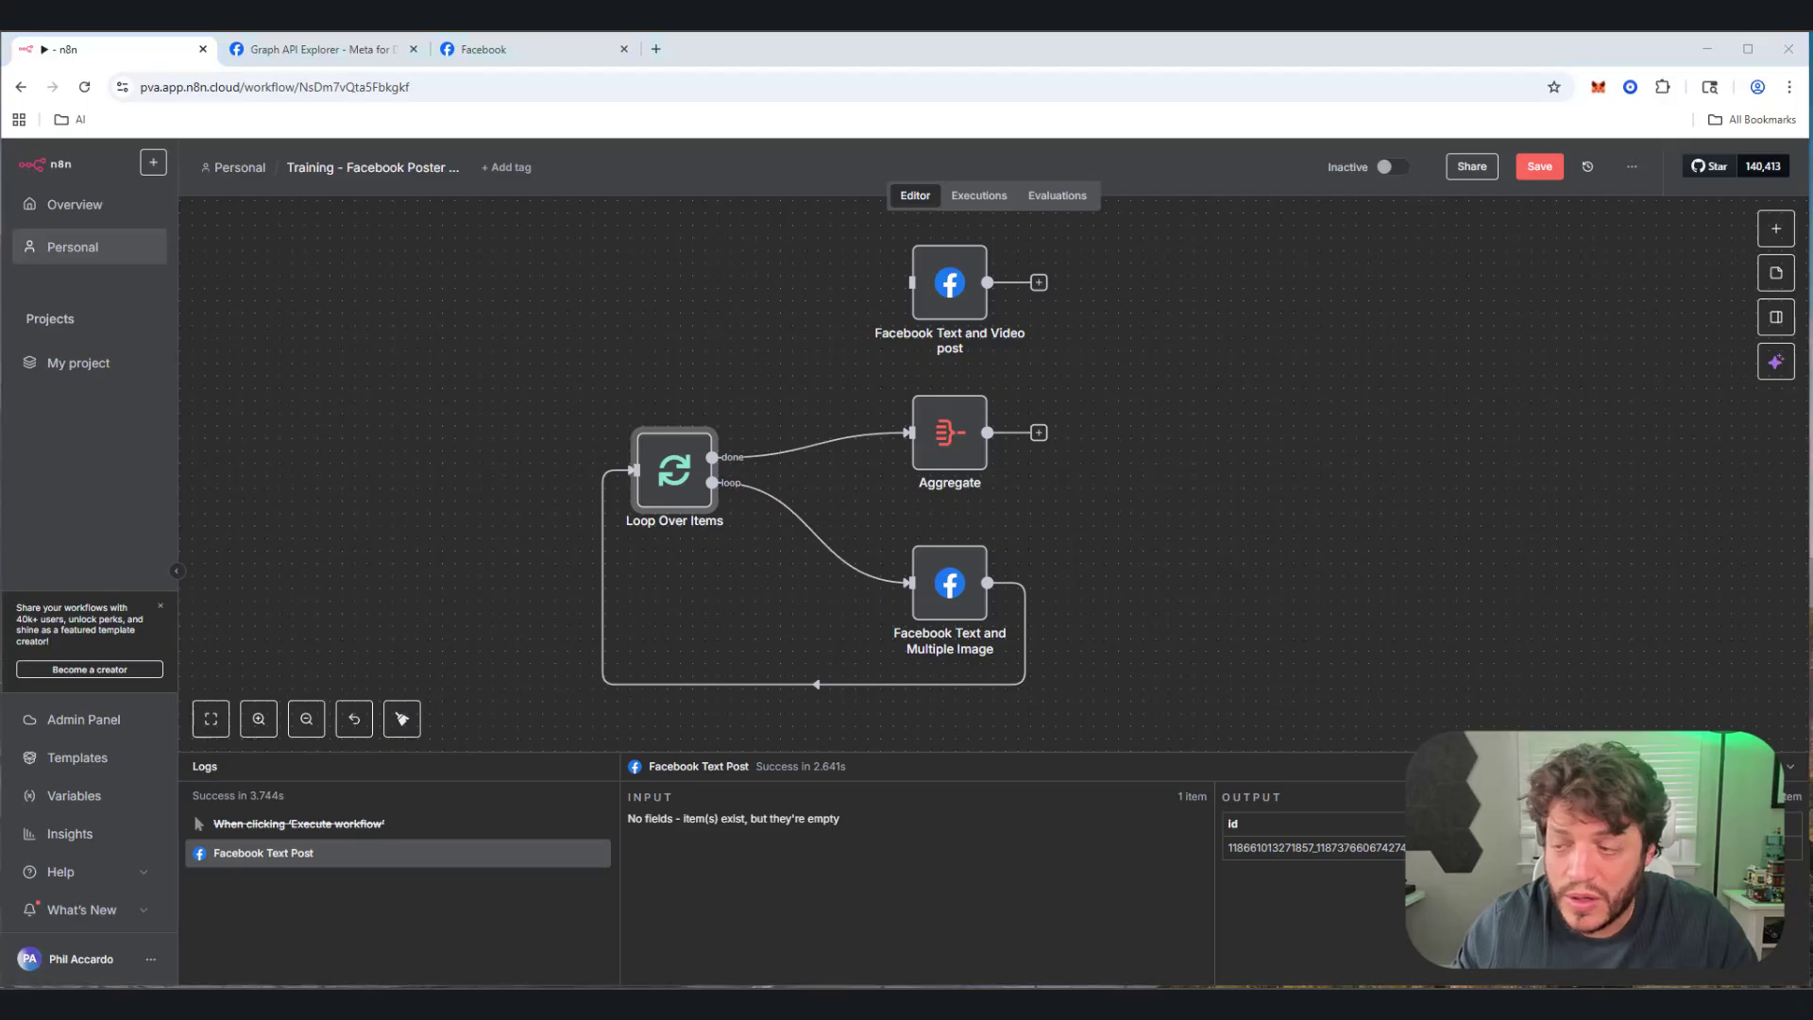
Step: Save the workflow and add a Facebook Graph API node after Aggregate that uses the Facebook Graph account credential
key(ctrl+s)
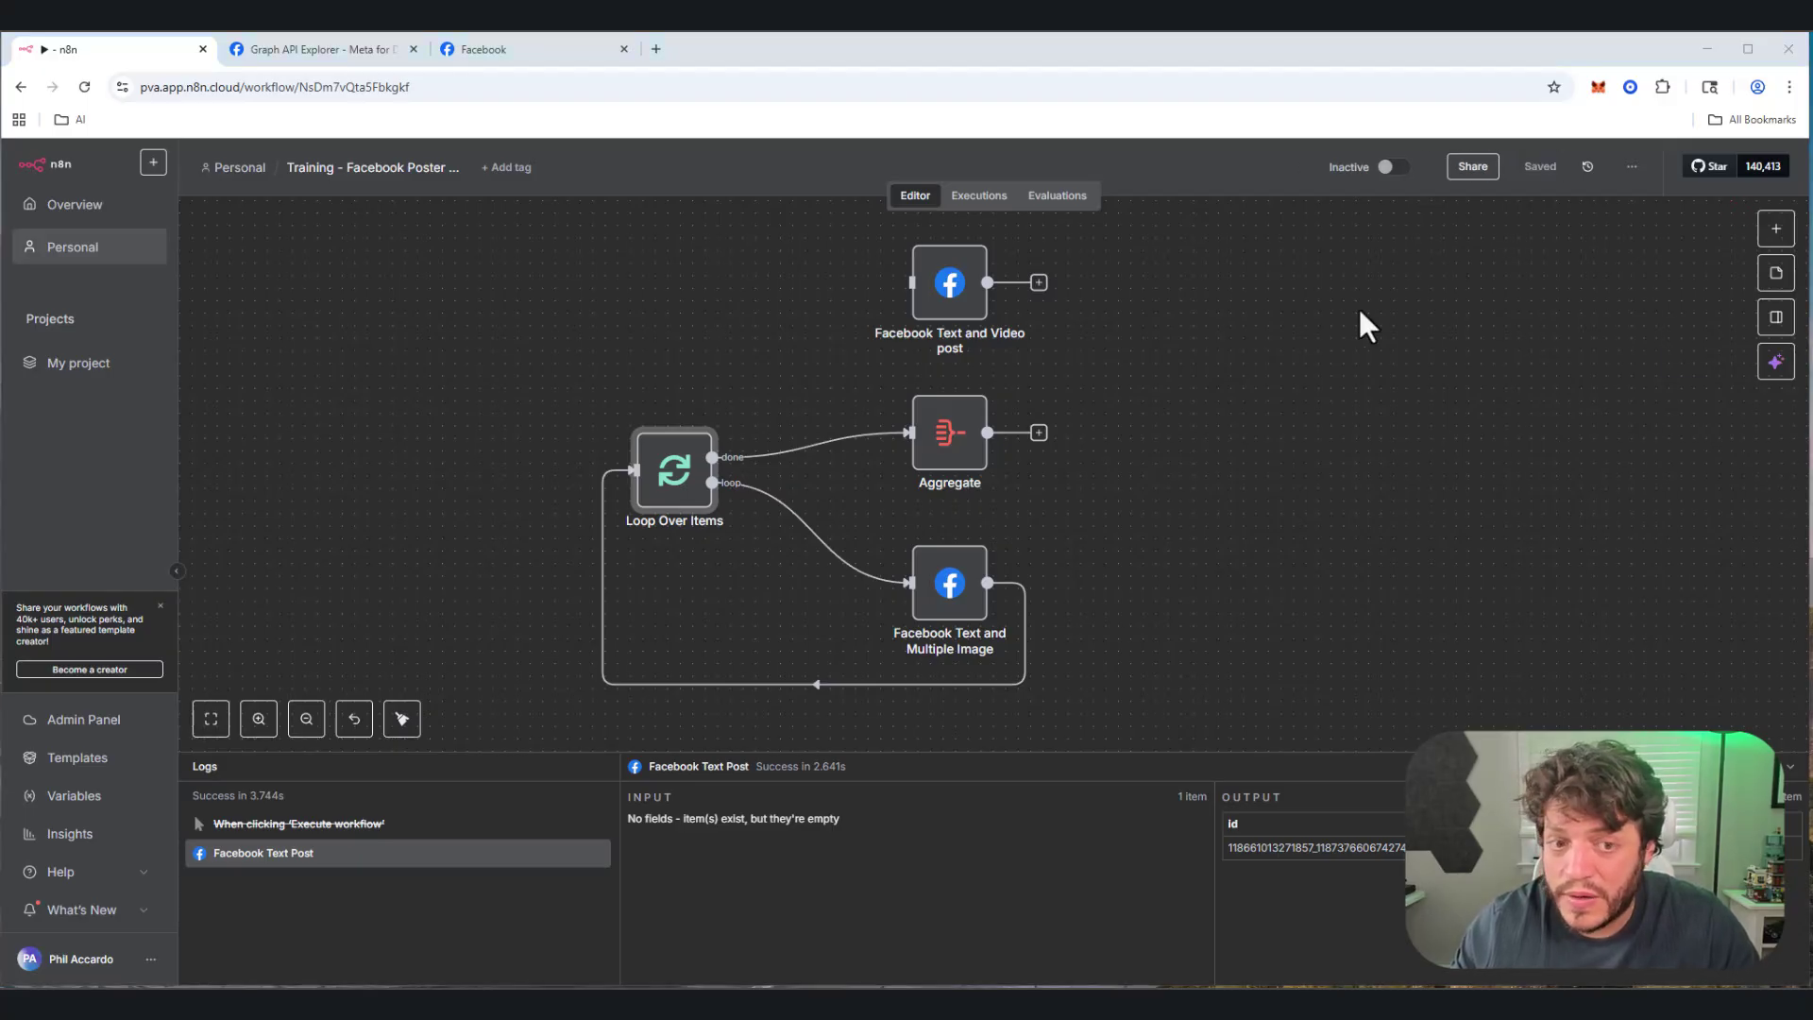
click(1039, 435)
text(face)
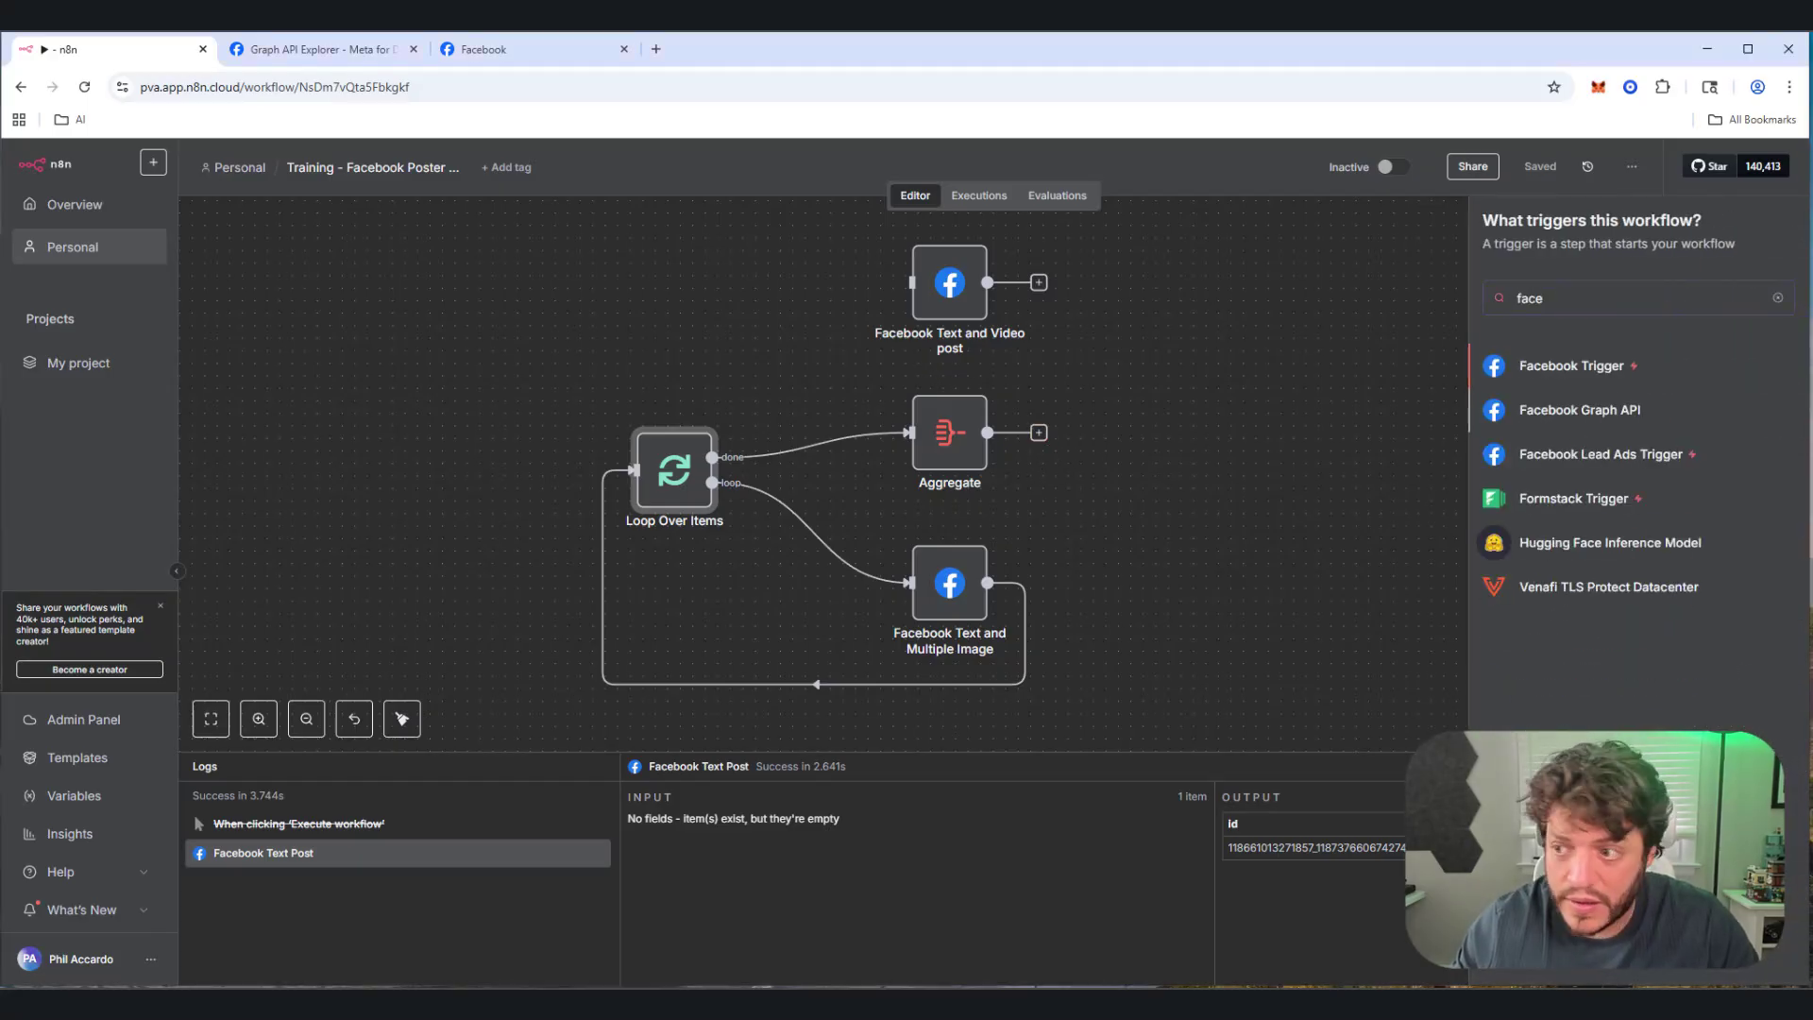
click(1596, 420)
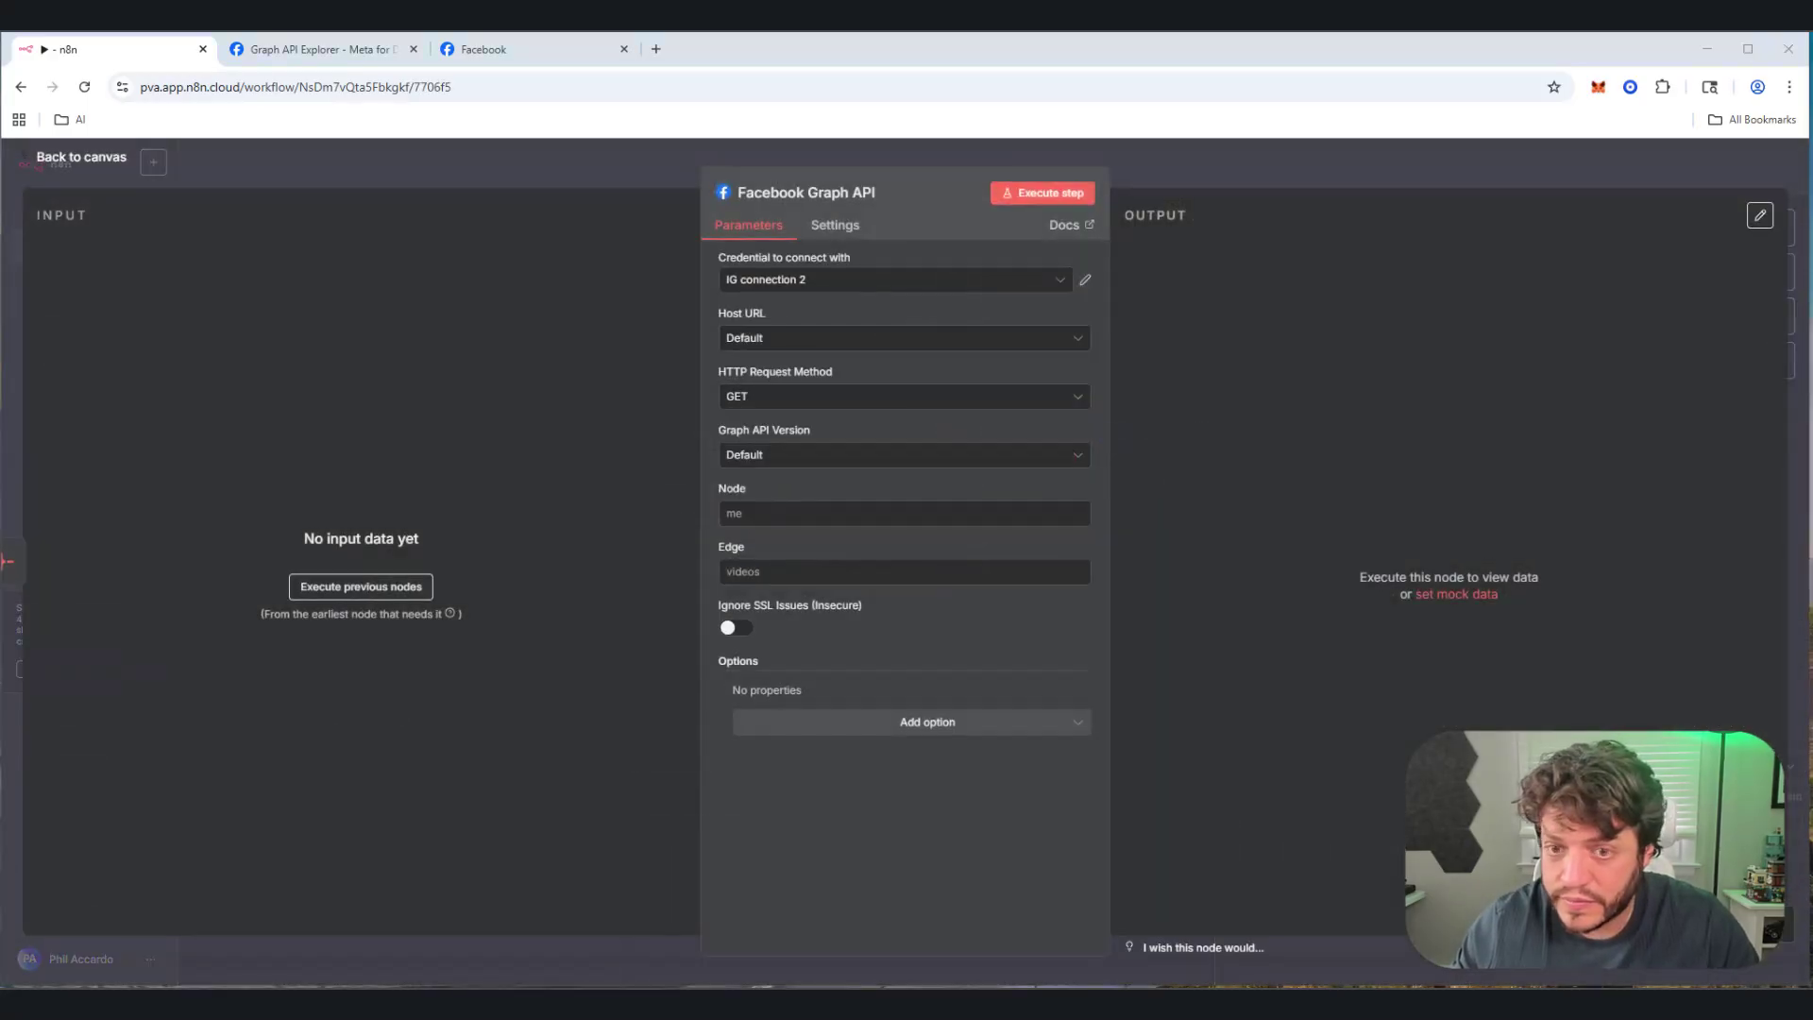
click(988, 287)
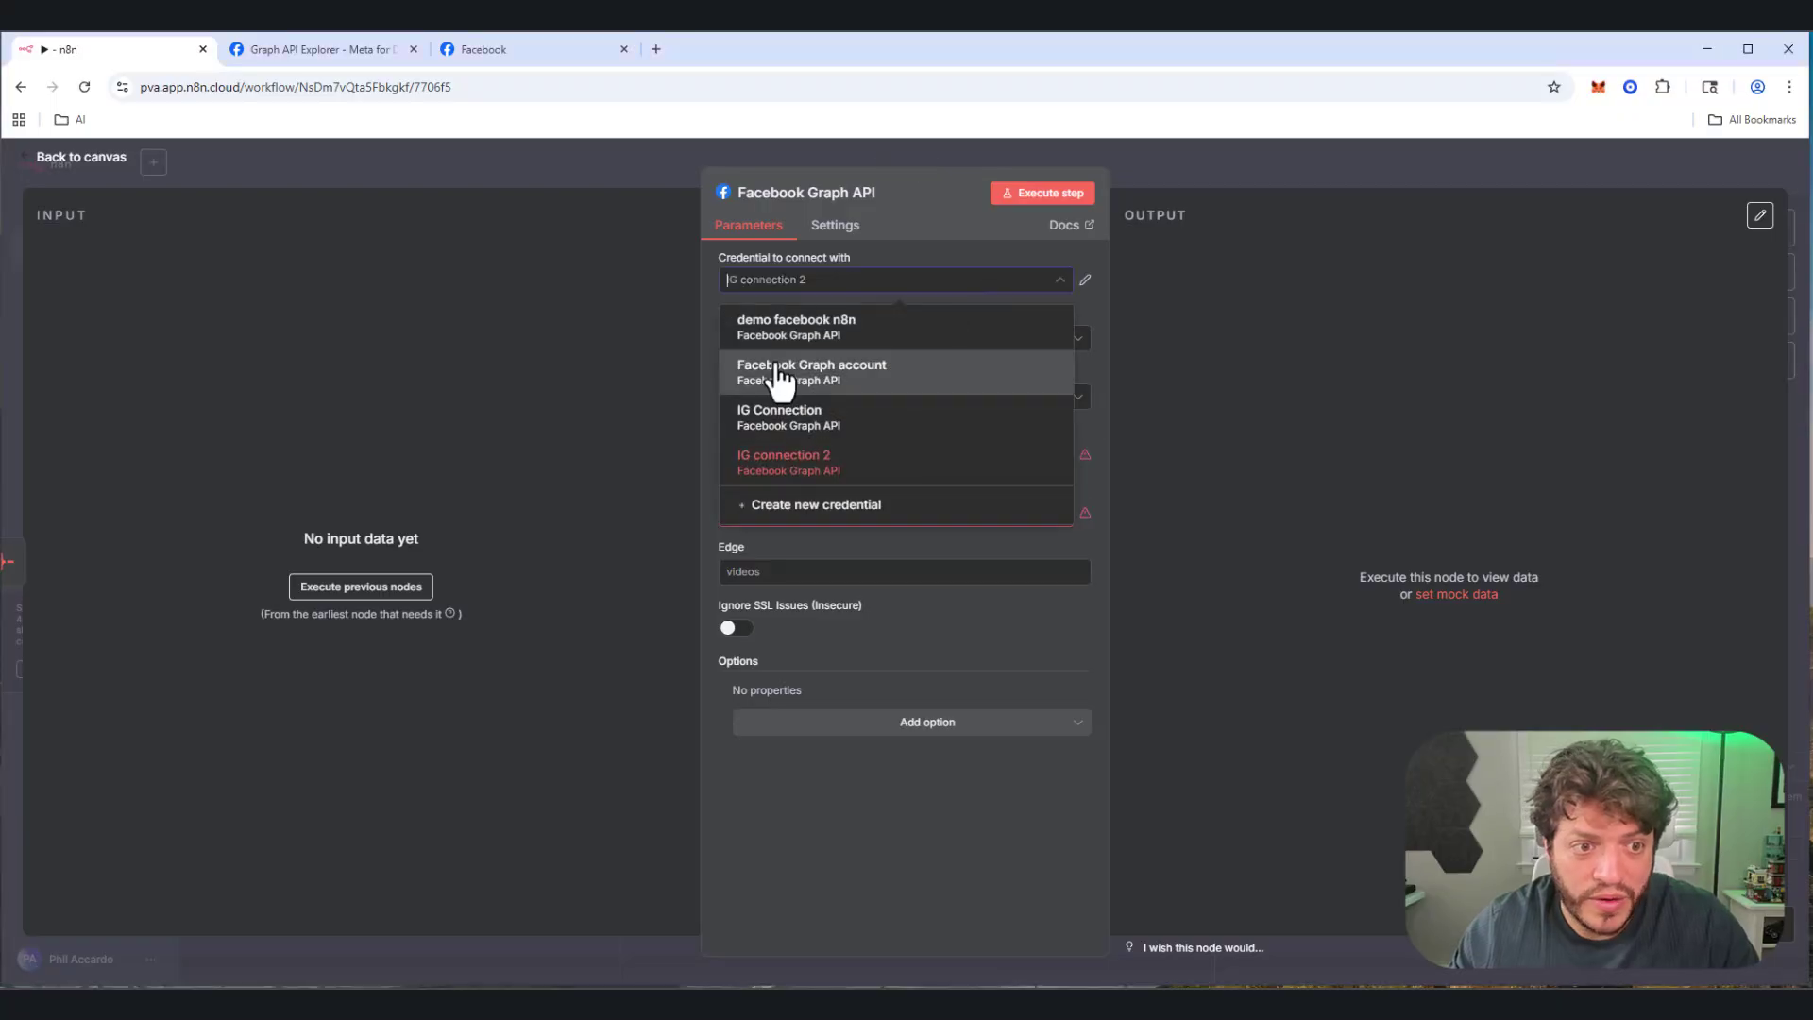
click(782, 373)
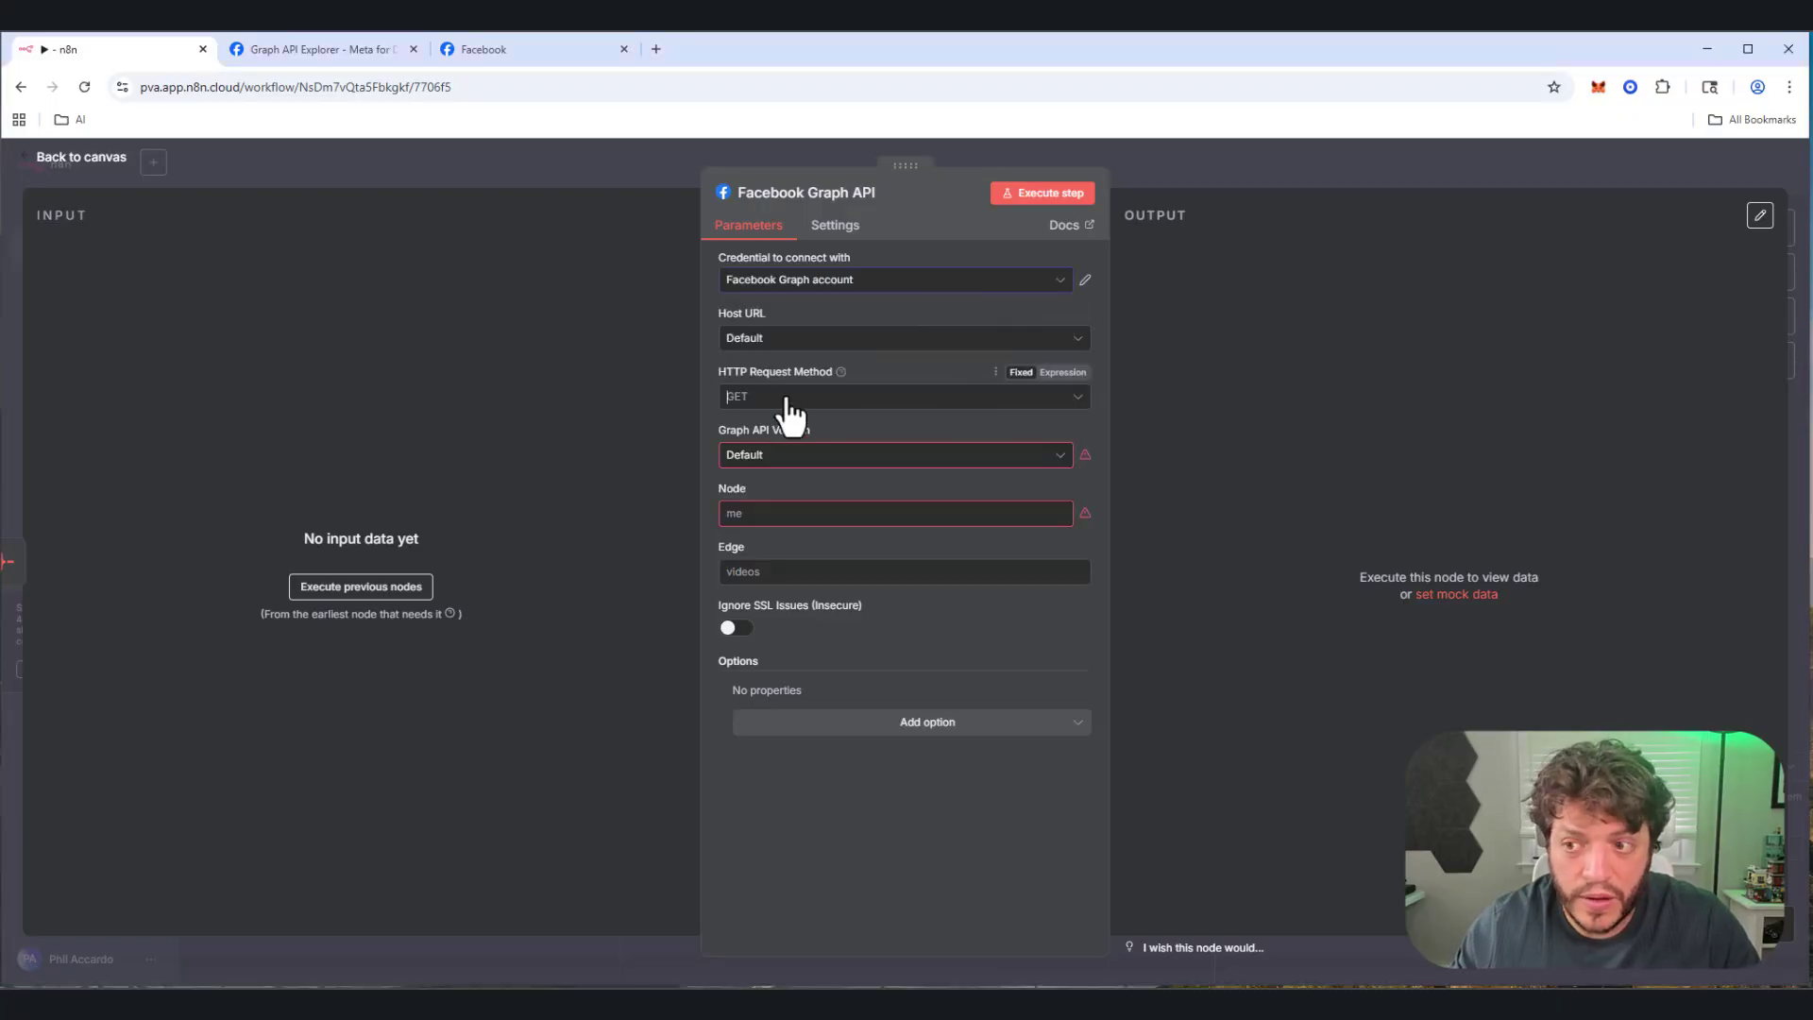
Step: Configure the node as a POST request on Graph API v23.0, with the page ID as node and feed as edge
click(786, 401)
click(777, 472)
click(776, 461)
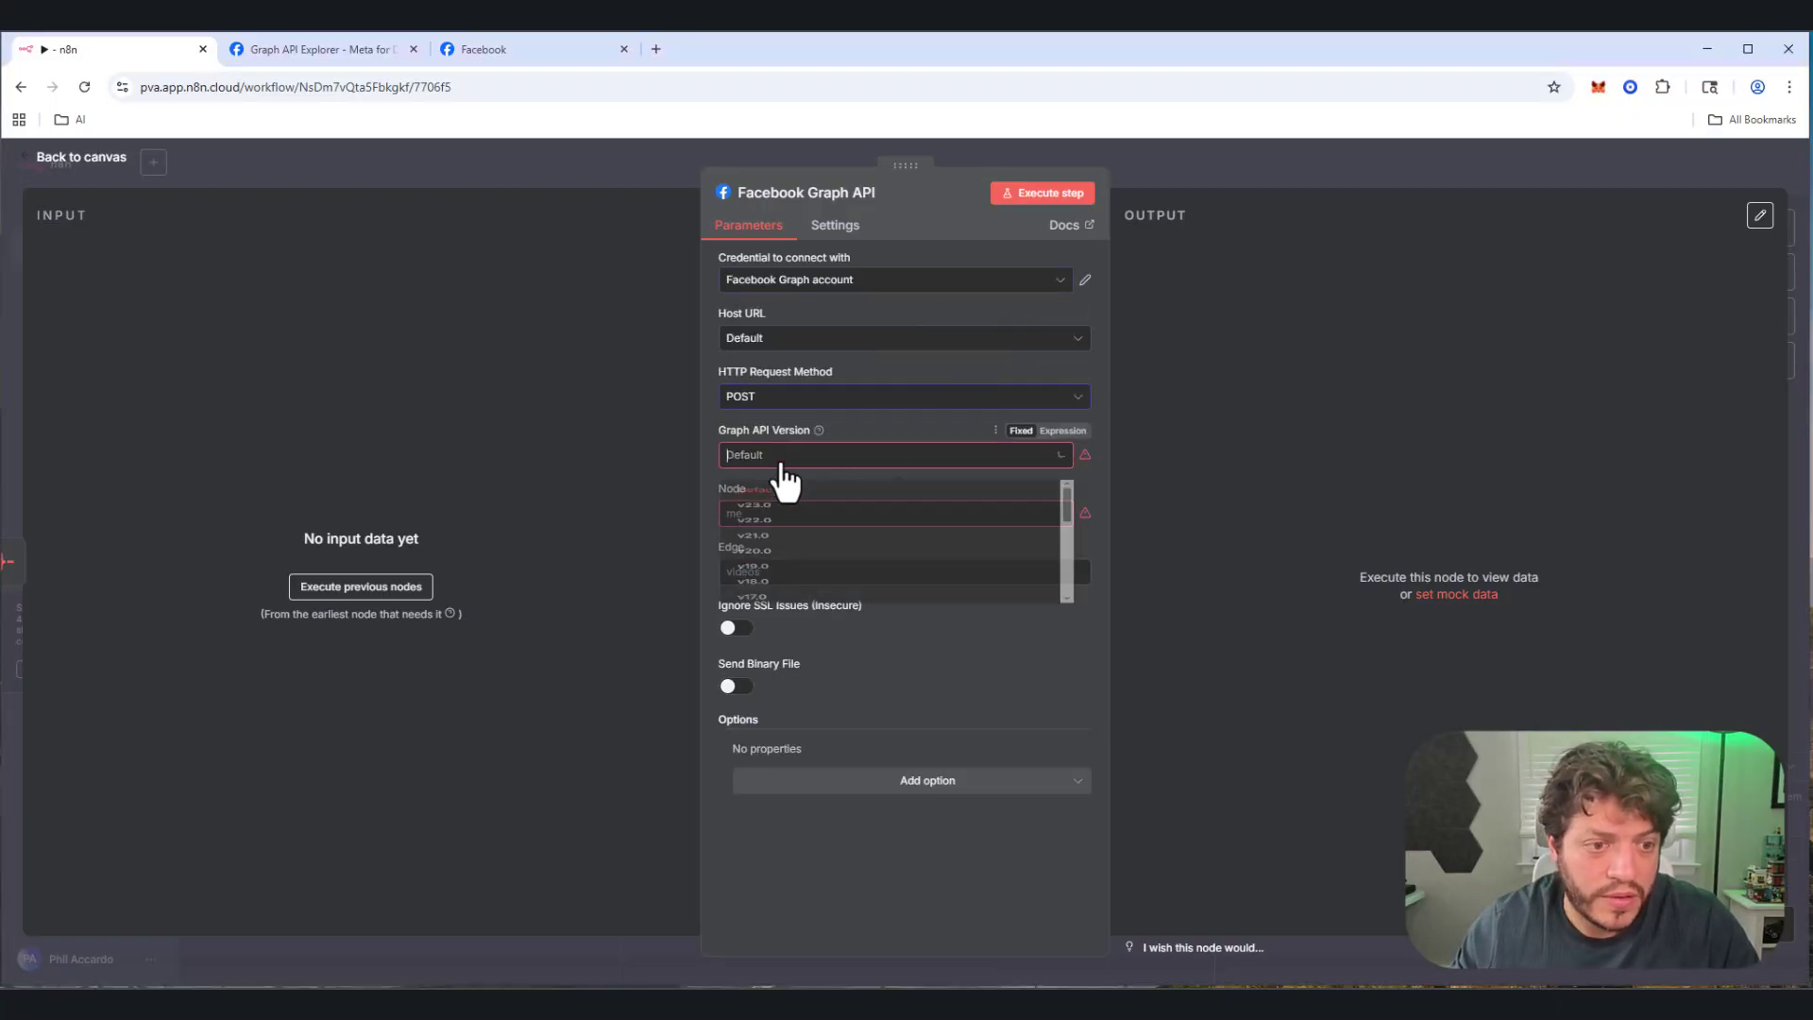
click(761, 532)
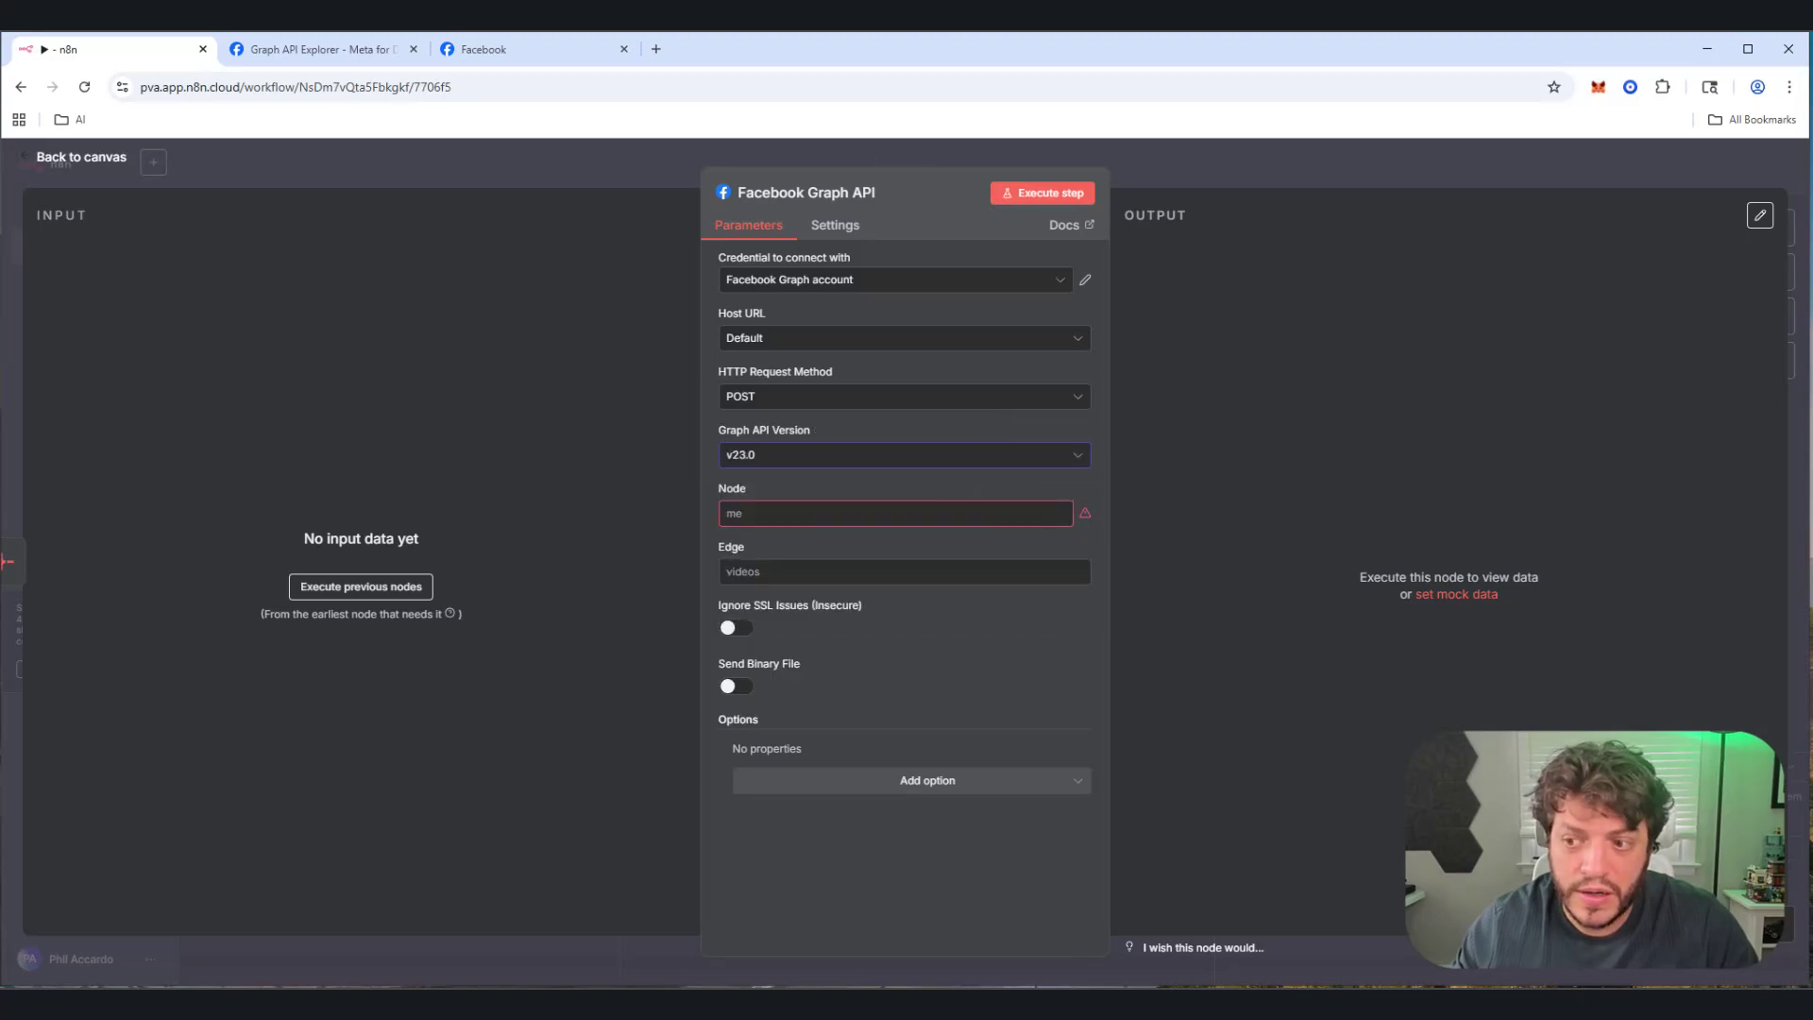
click(883, 515)
key(ctrl+v)
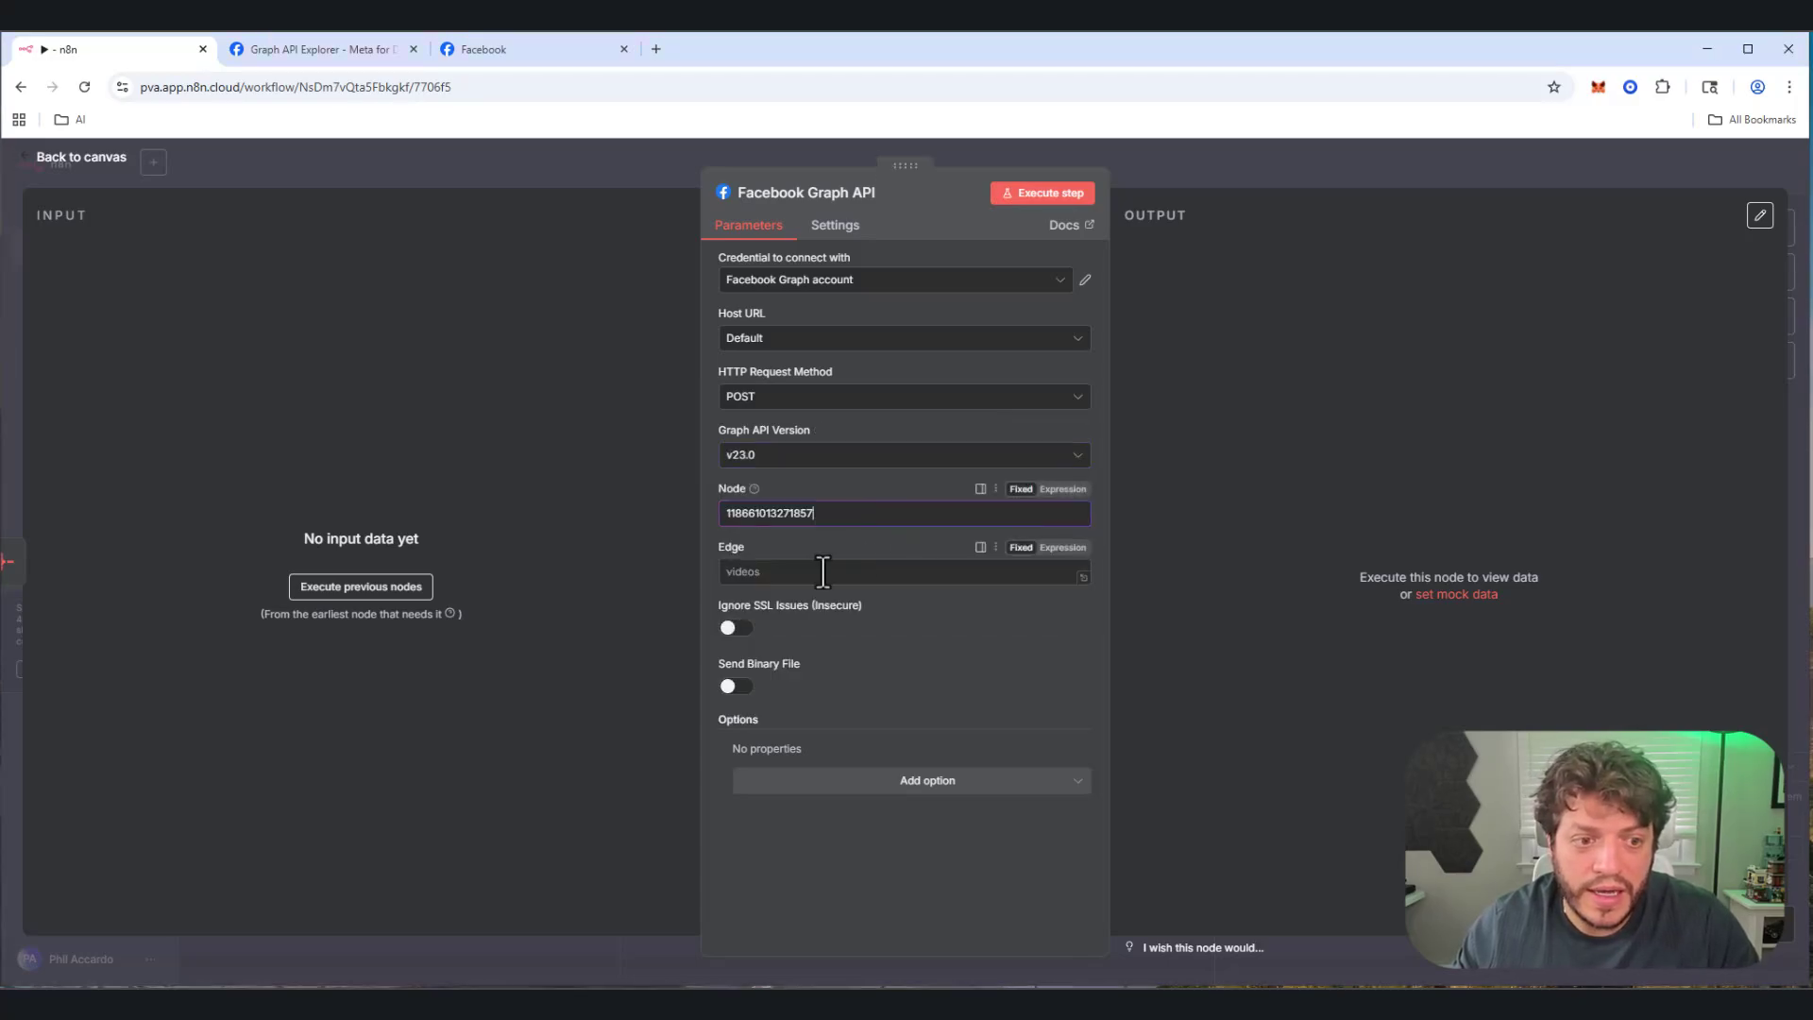
click(822, 571)
text(feed)
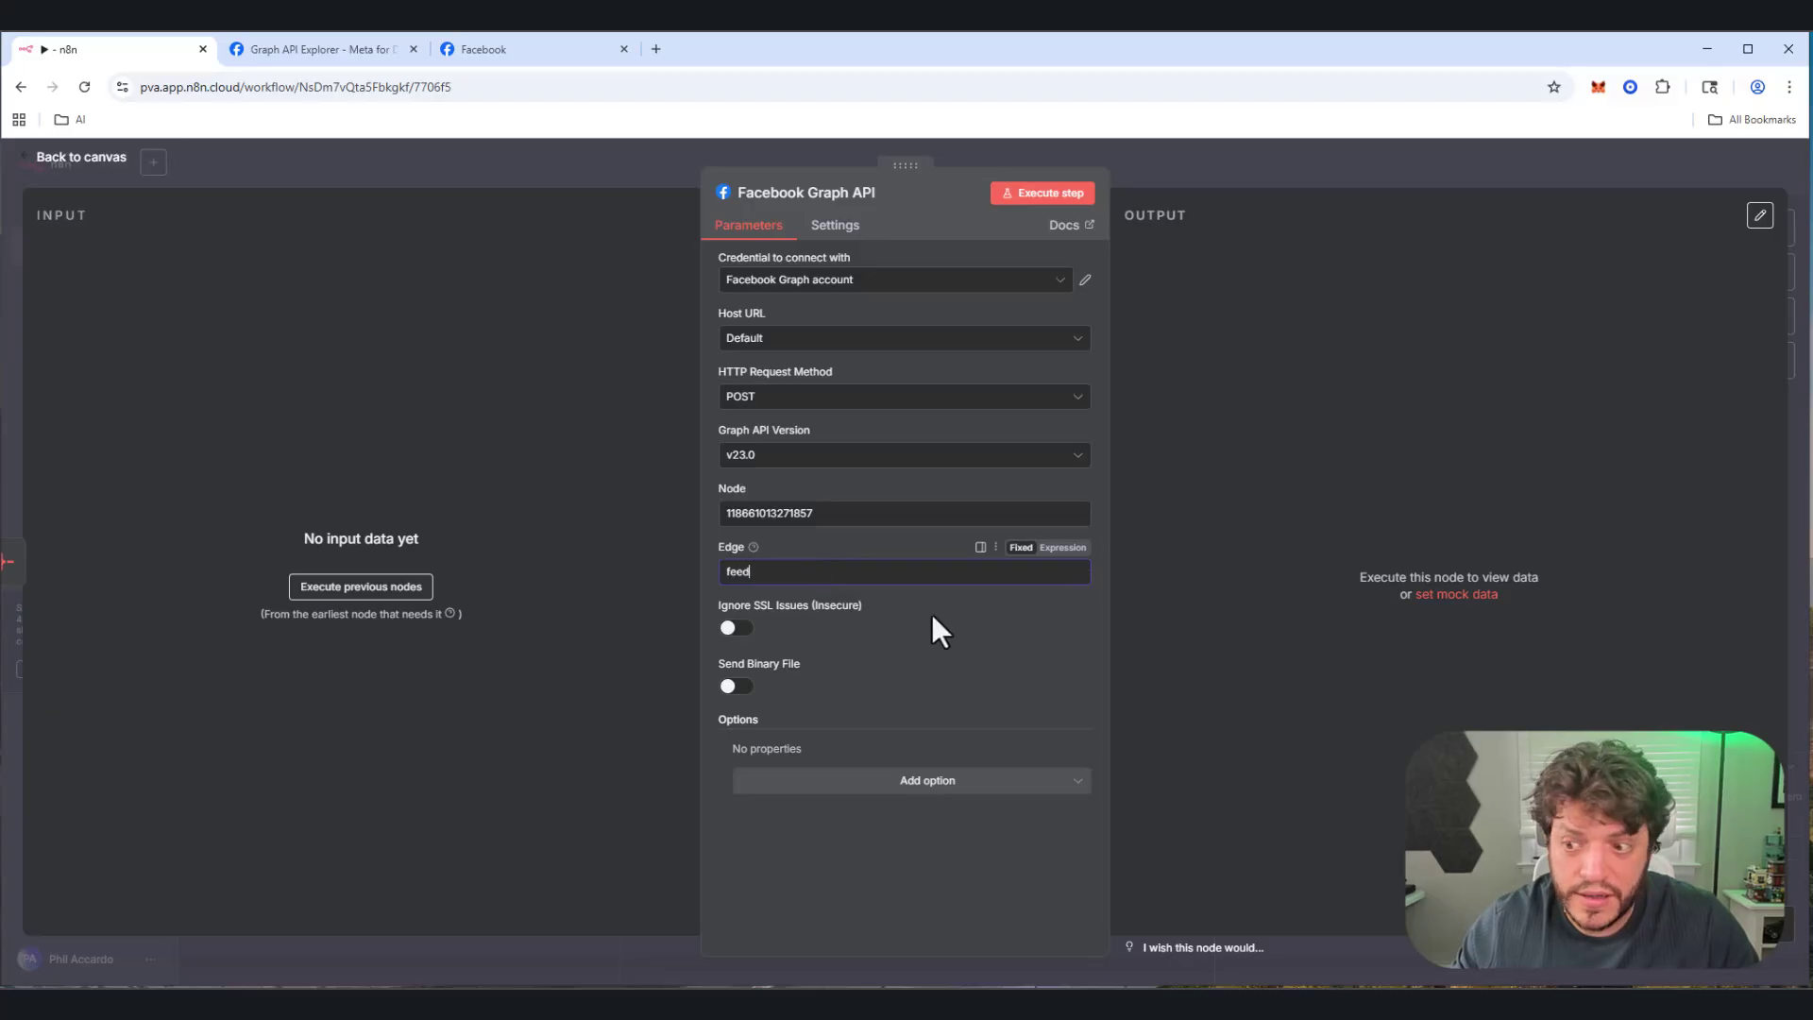
click(804, 783)
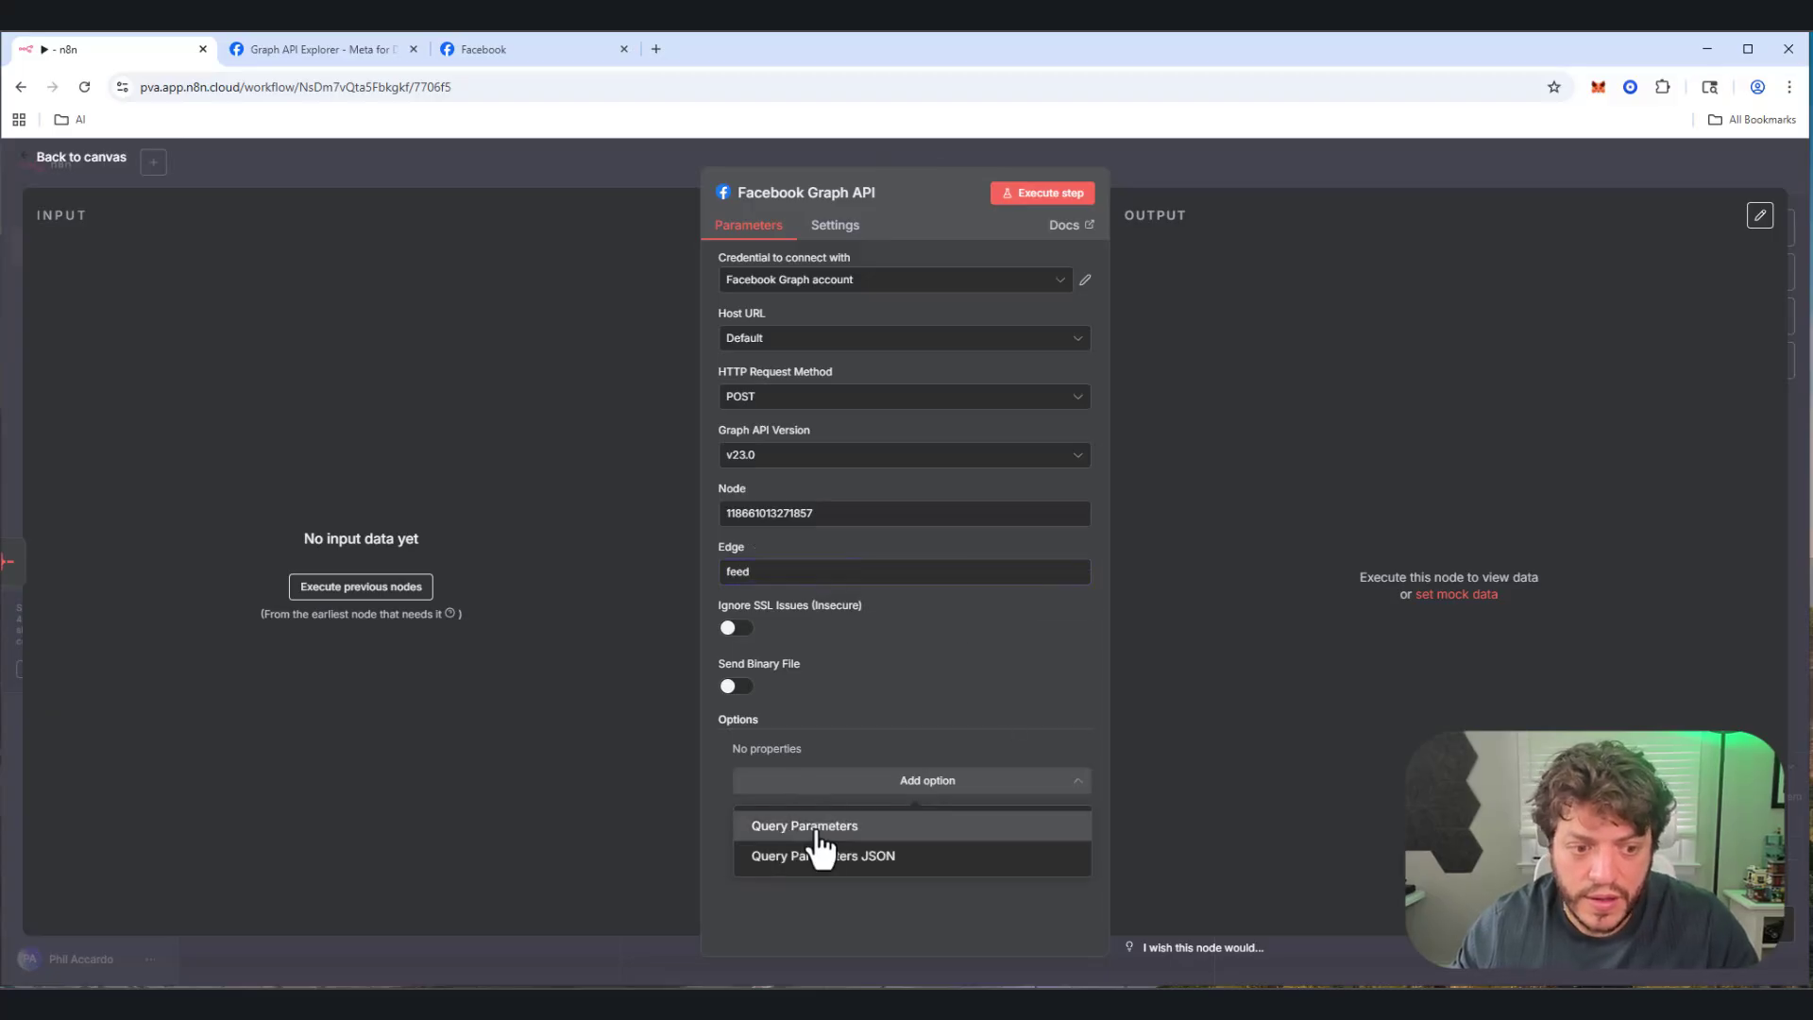
click(826, 823)
click(916, 809)
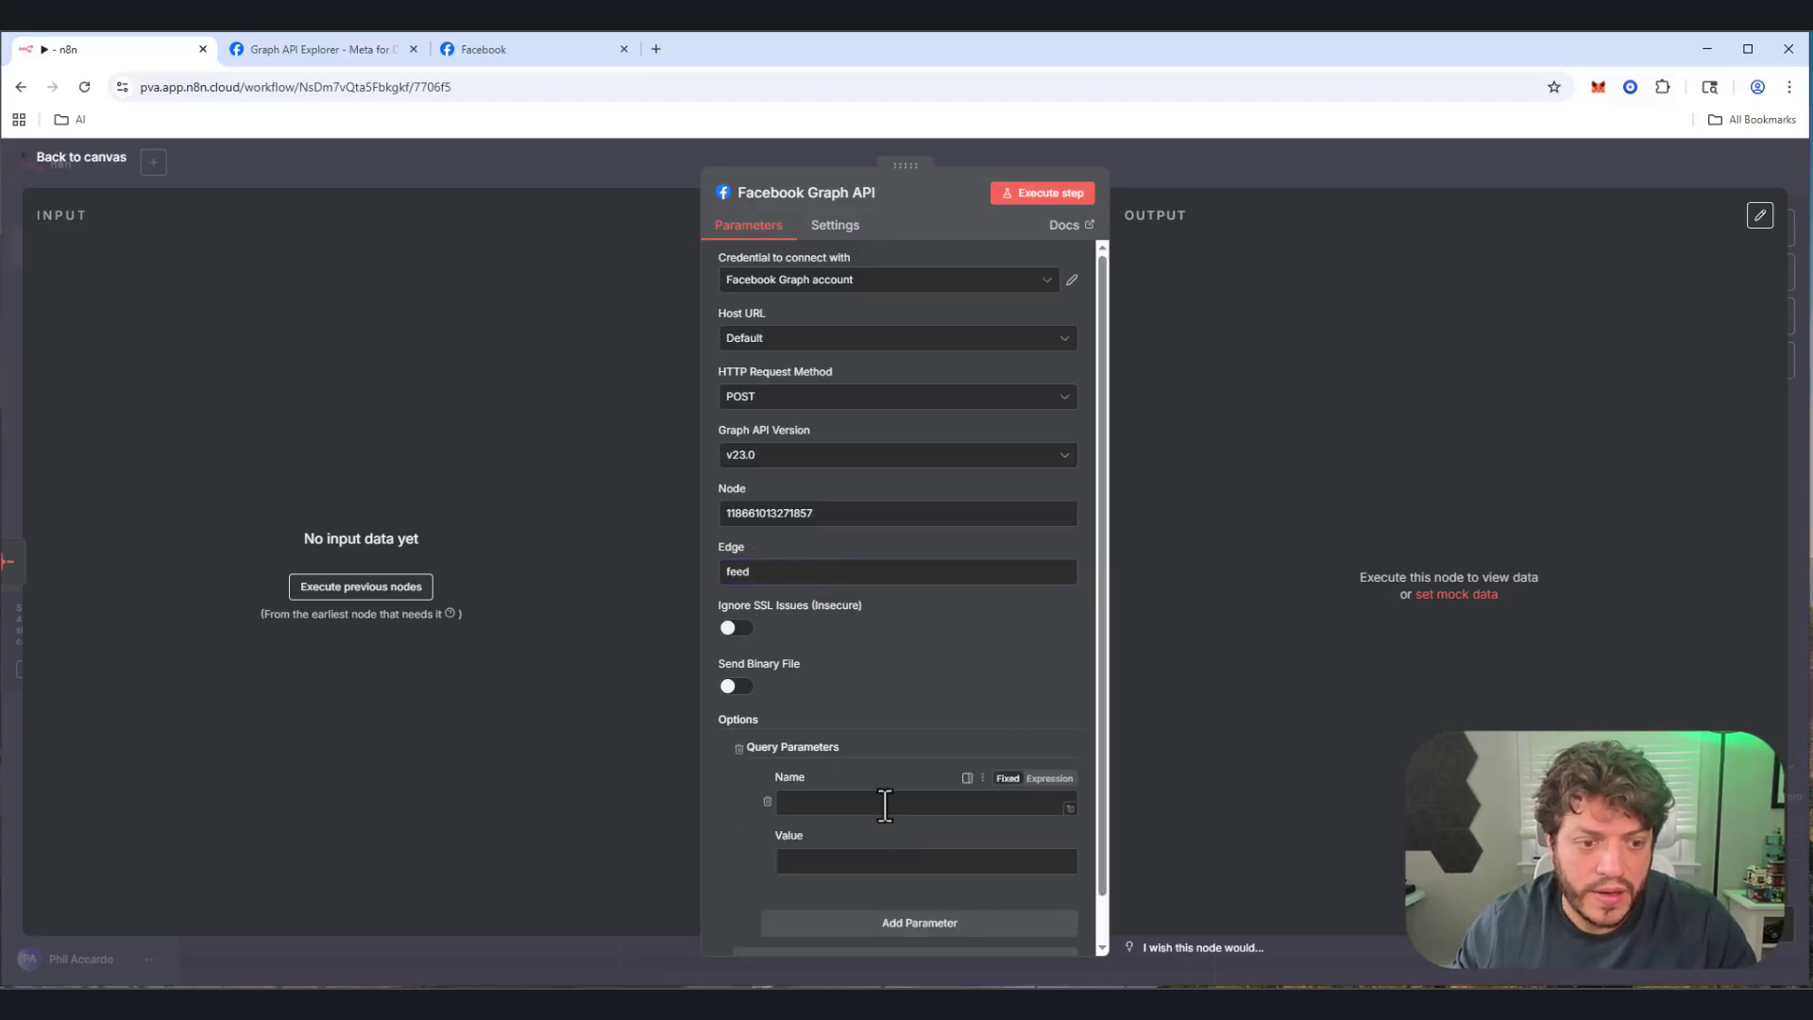
click(896, 798)
text(message)
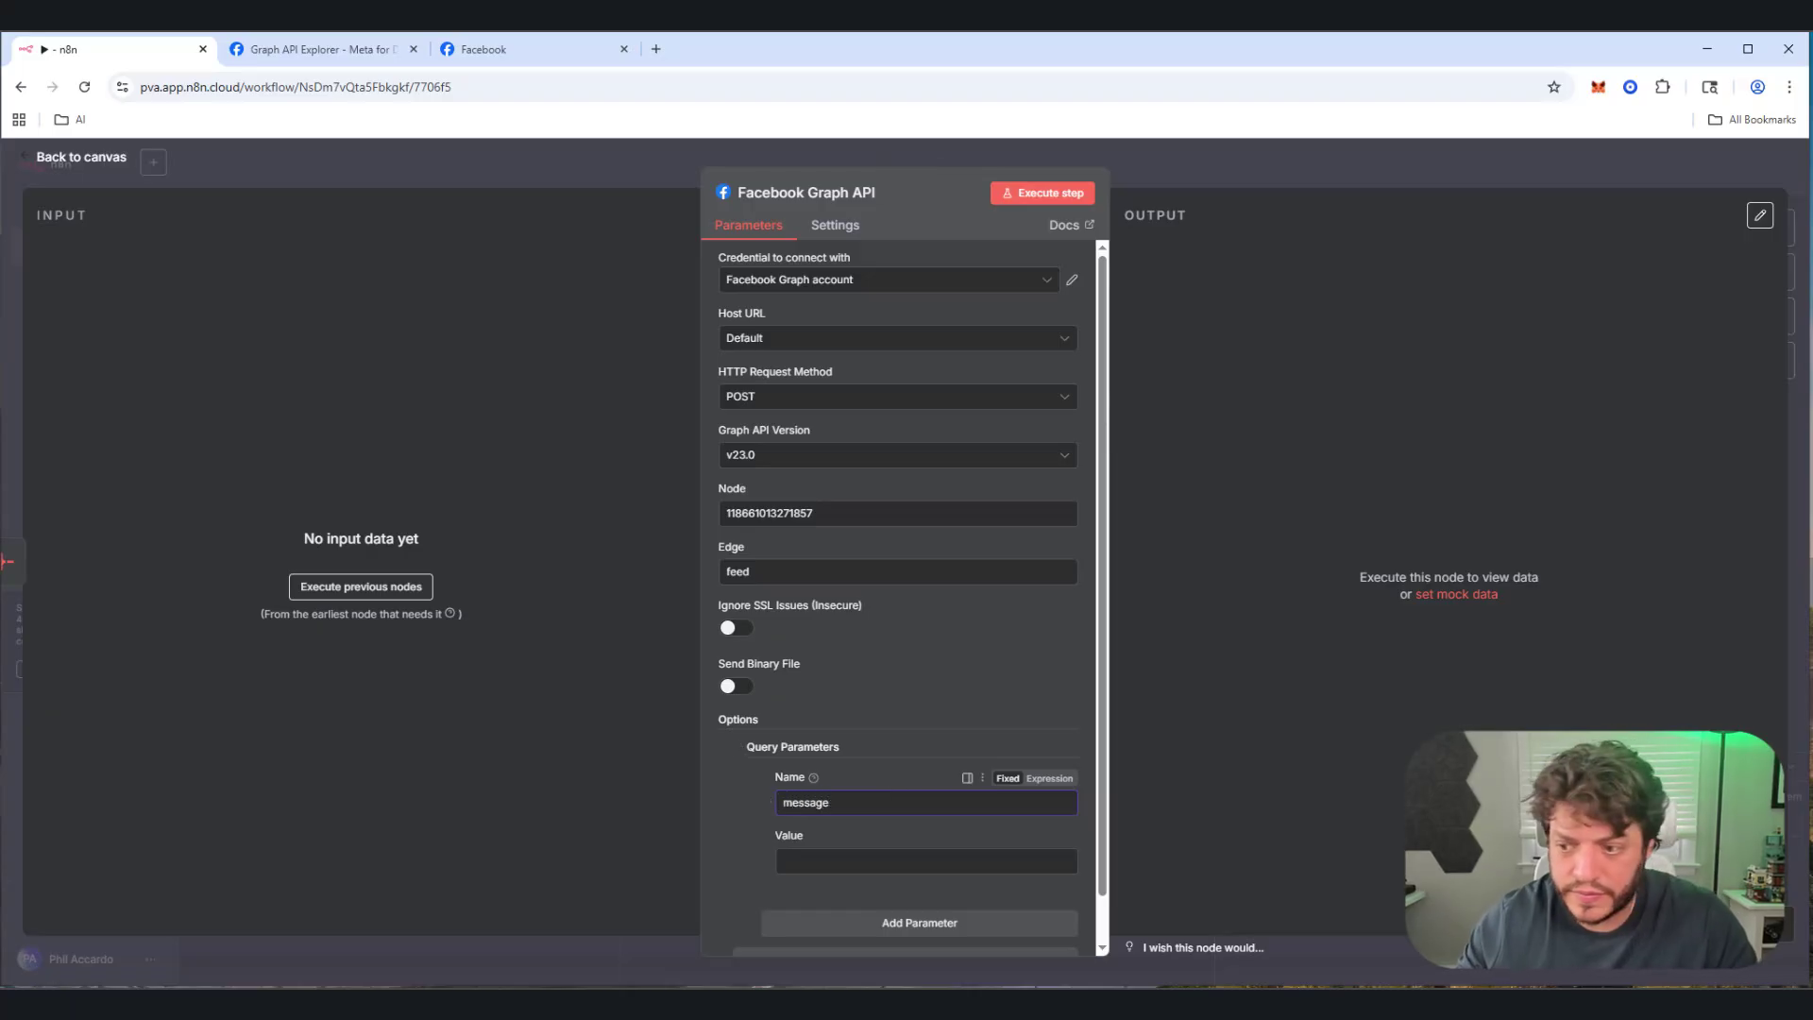
click(892, 862)
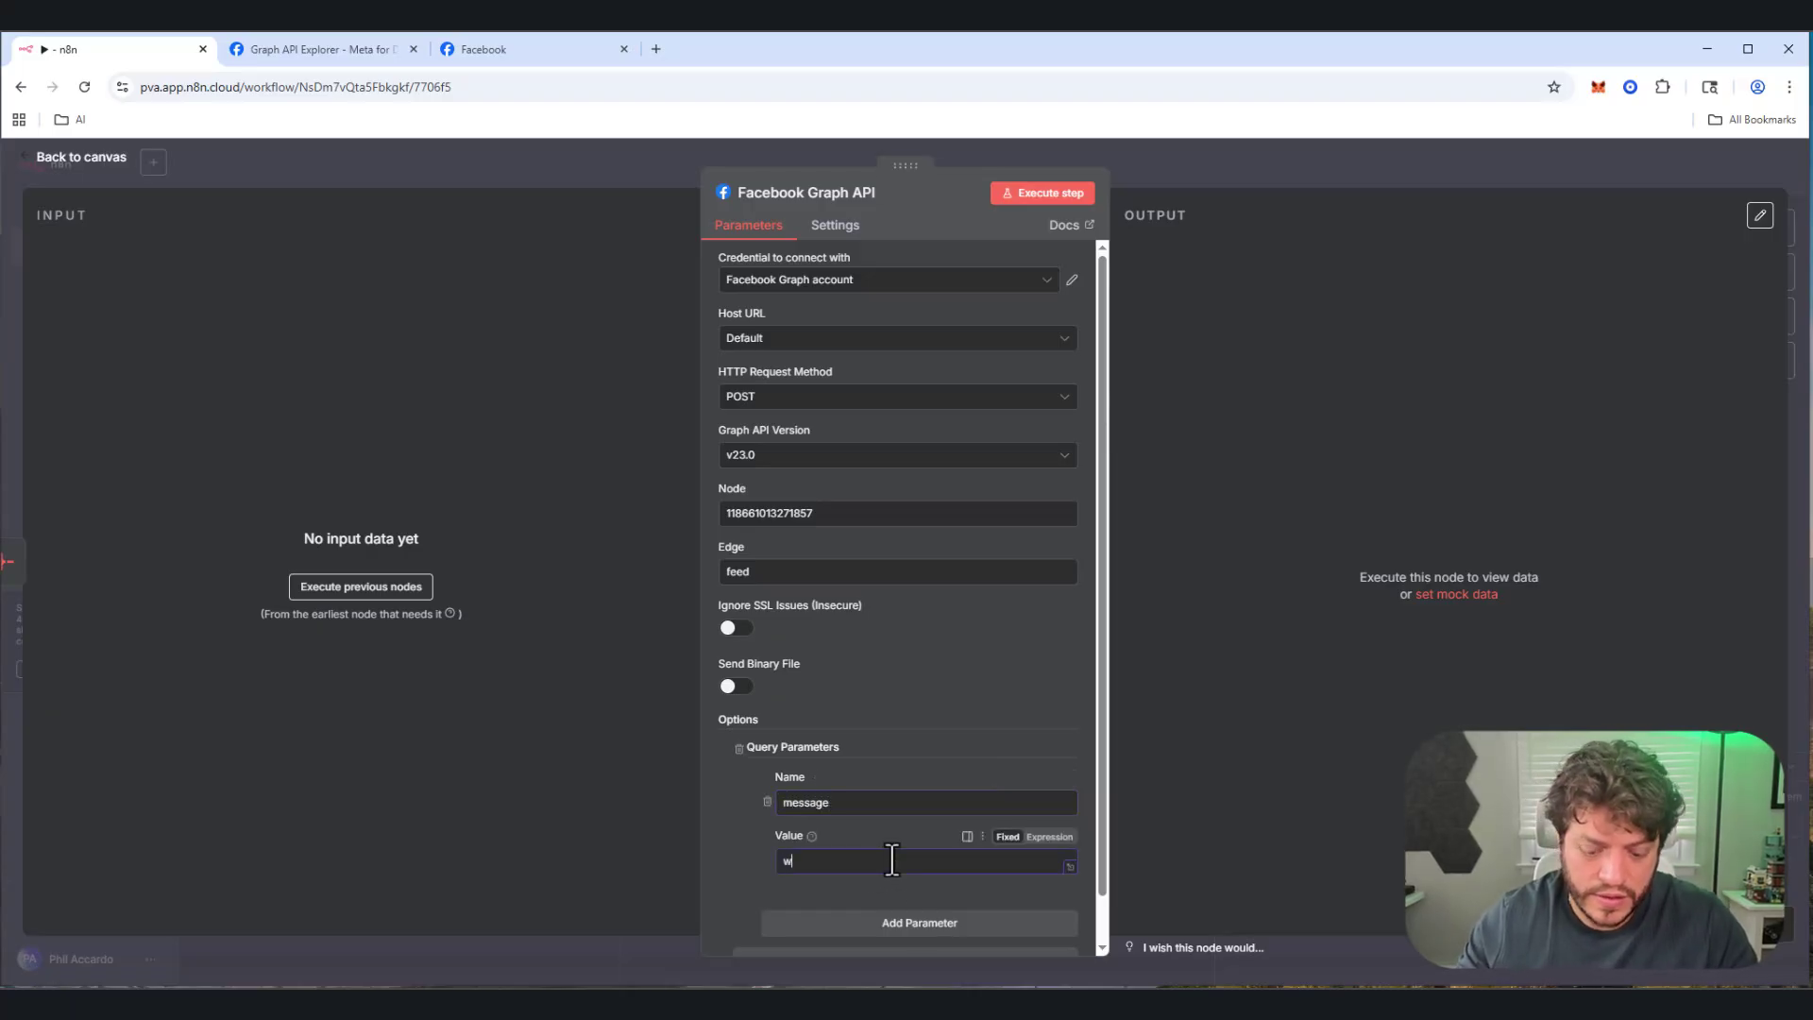
text(www.accardot)
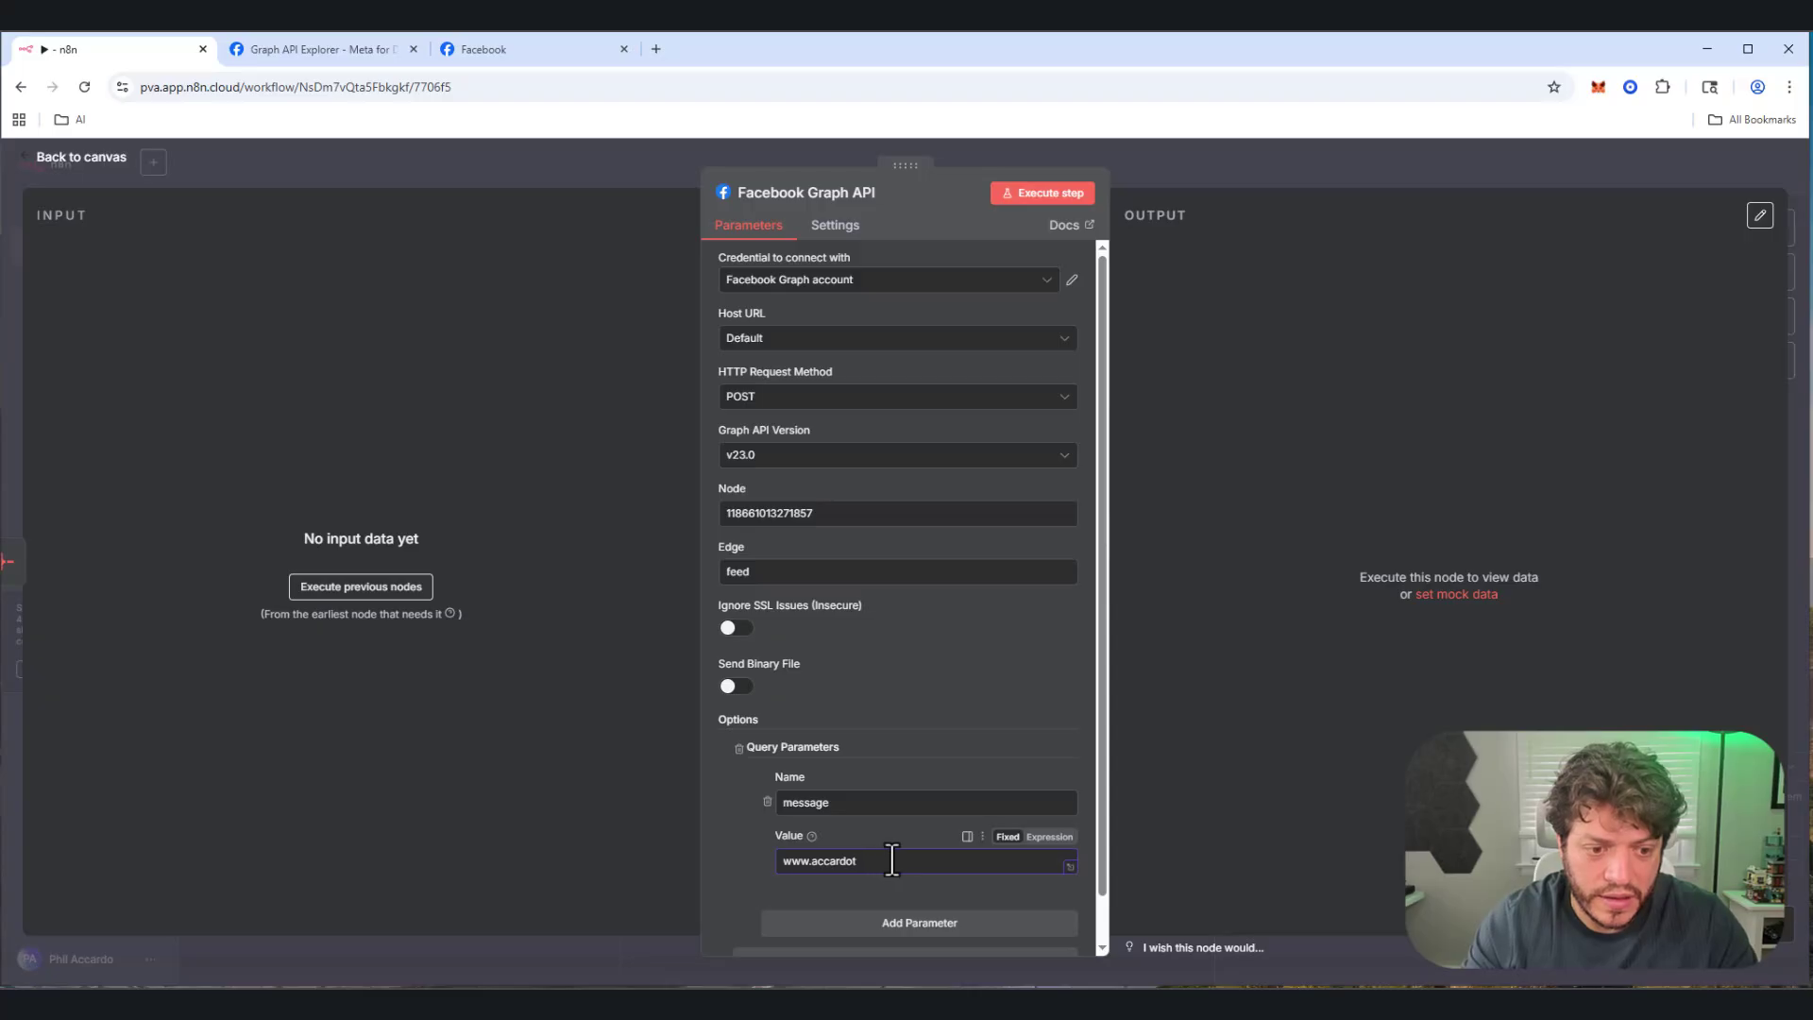
text(eam.com)
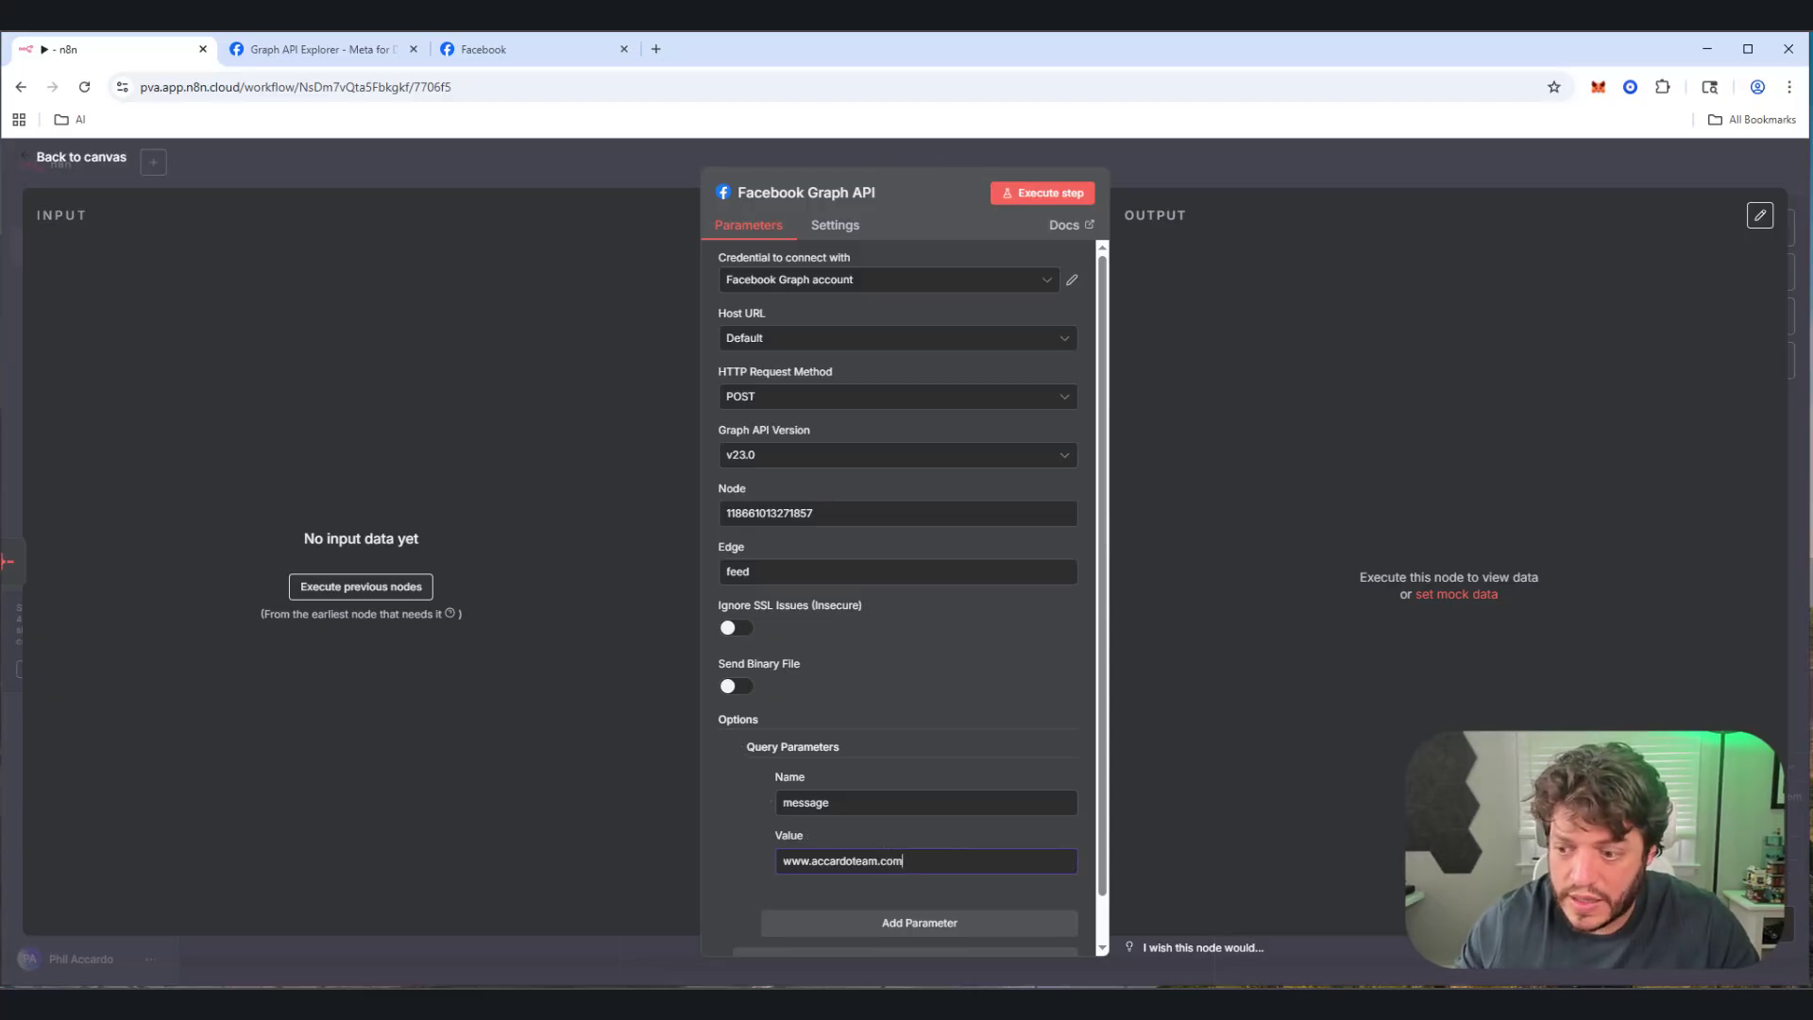
key(alt+Tab)
Step: Add a second query parameter, attached_media, with the expression {{ $json.id.map(fbid => ({ "media_fbid": fbid })) }}, and return to the canvas
click(879, 922)
scroll(850, 869, down, 2)
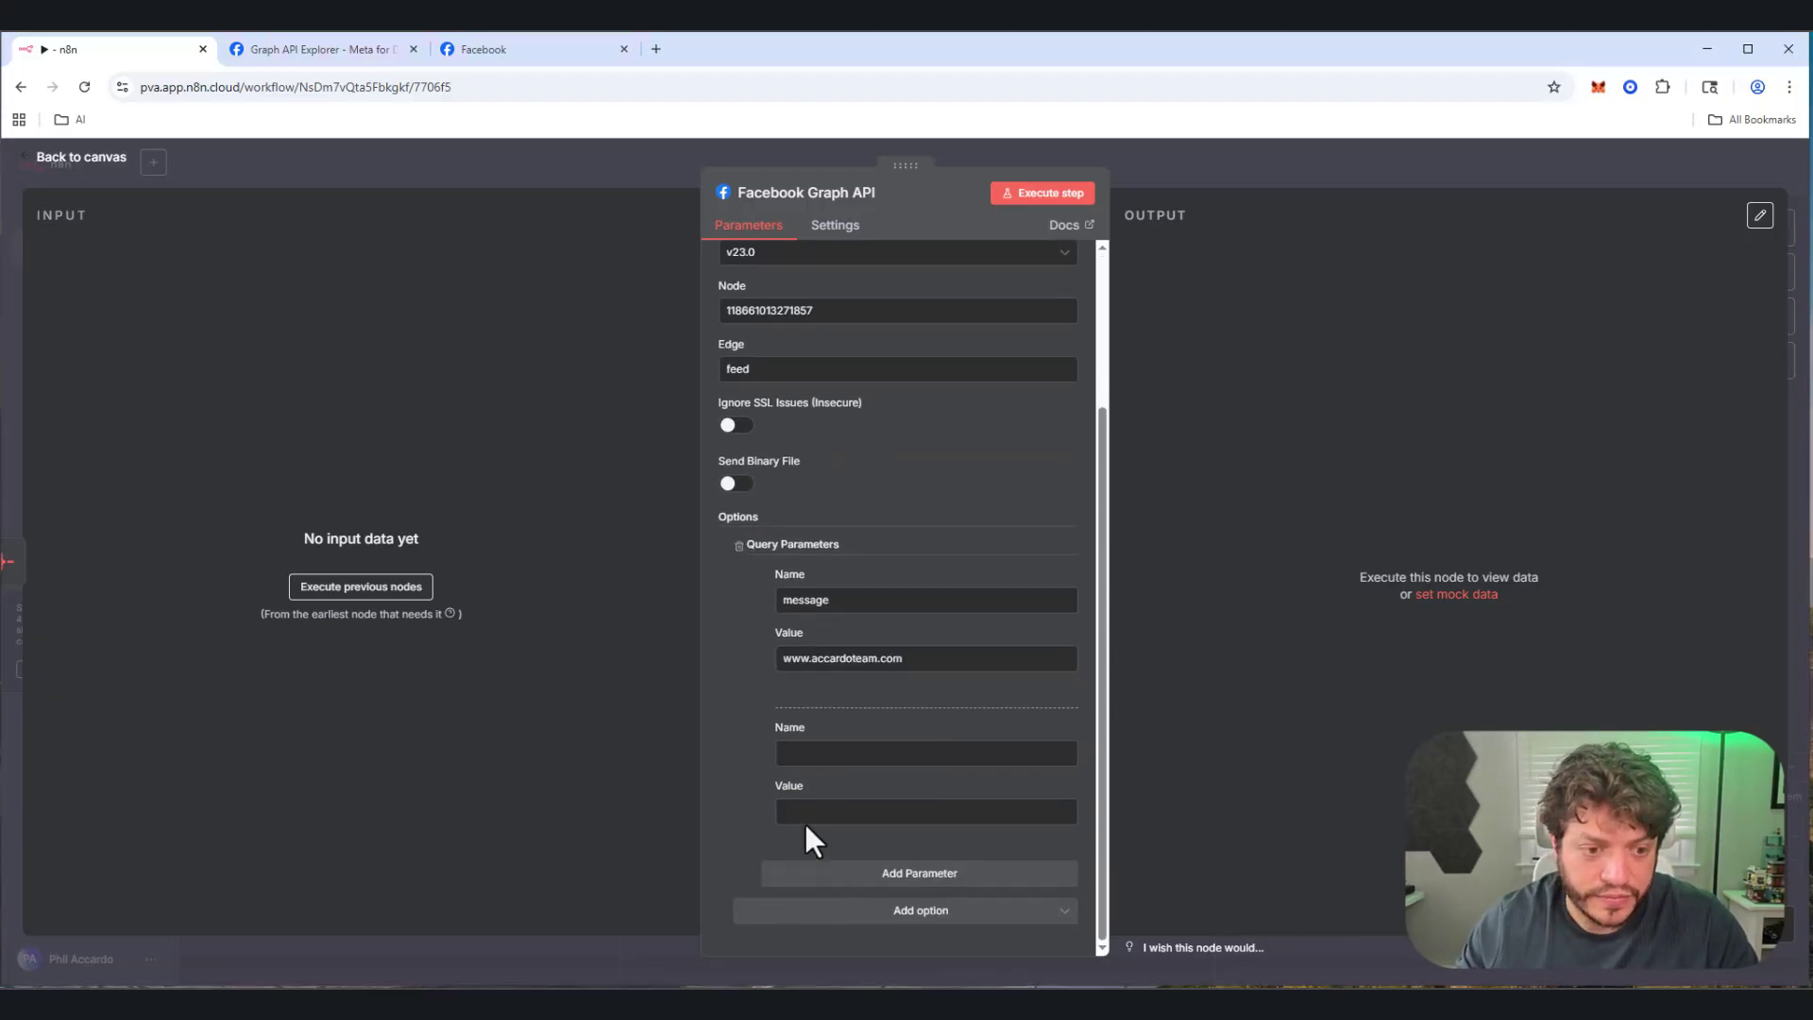
click(841, 752)
text(attached_media)
key(alt+Tab)
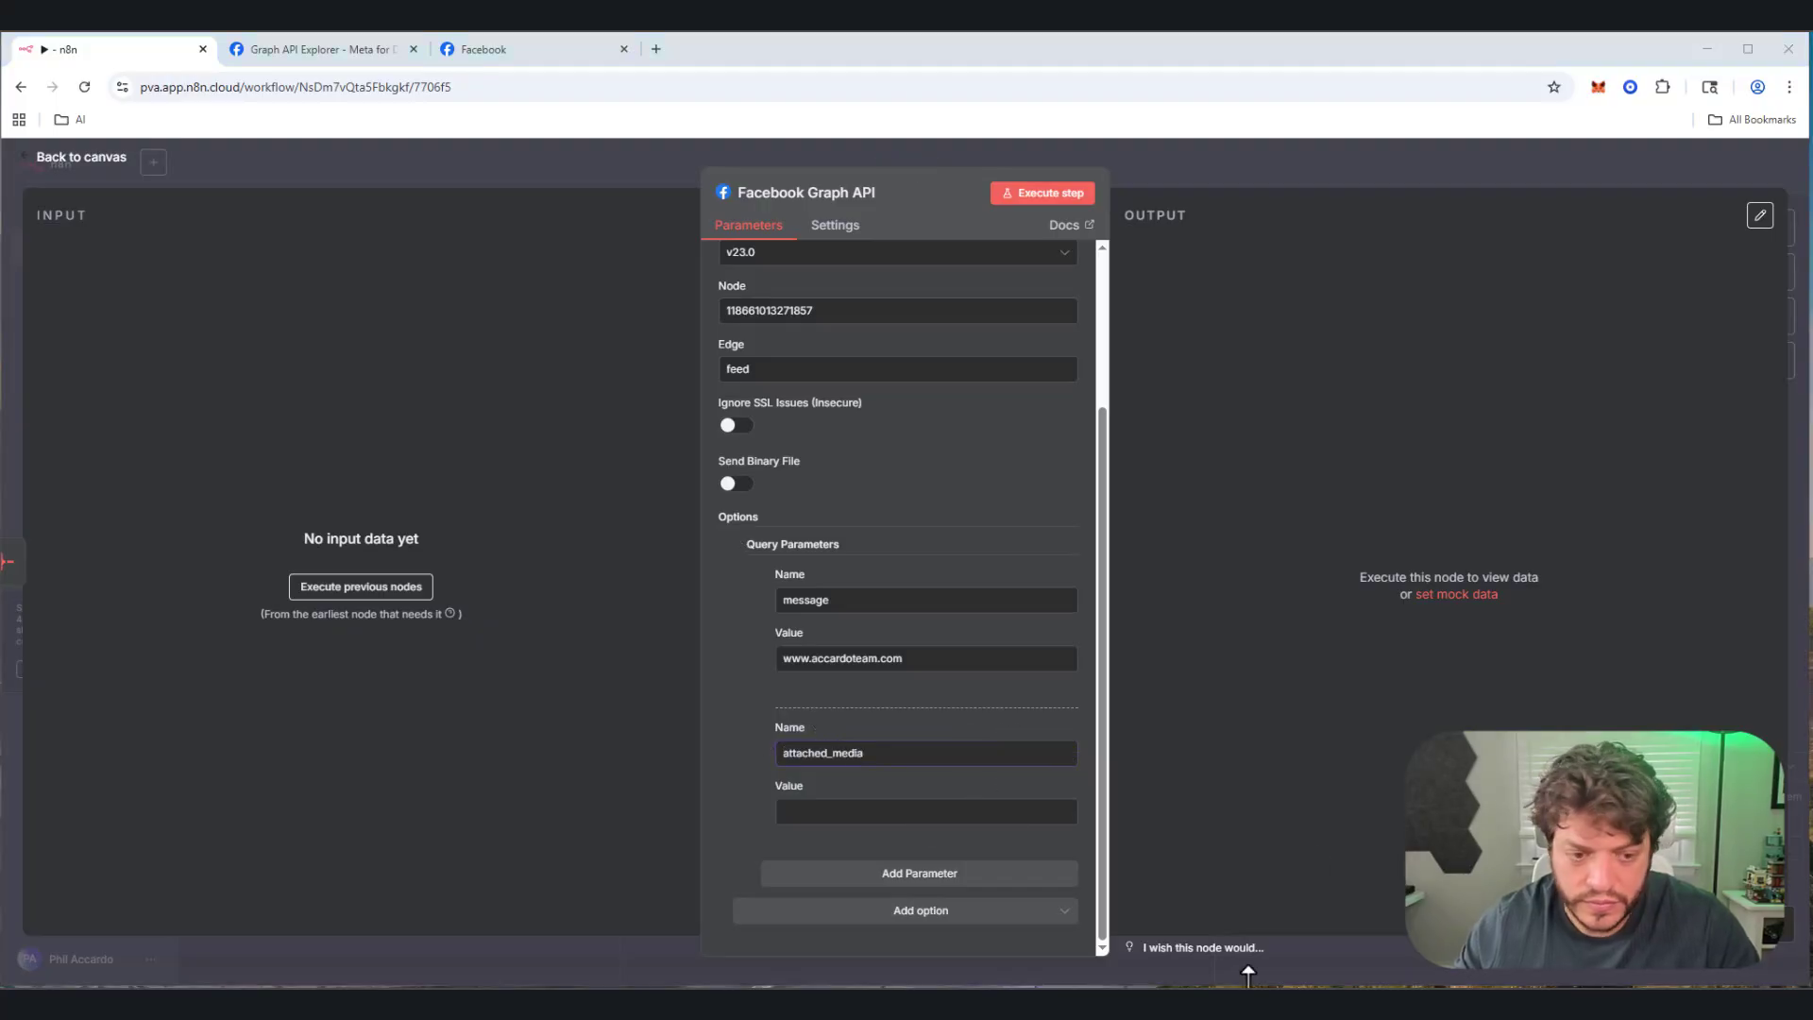
click(814, 817)
text({{ $json.id.map(fbid => ({ "media_fbid": fbid })) }})
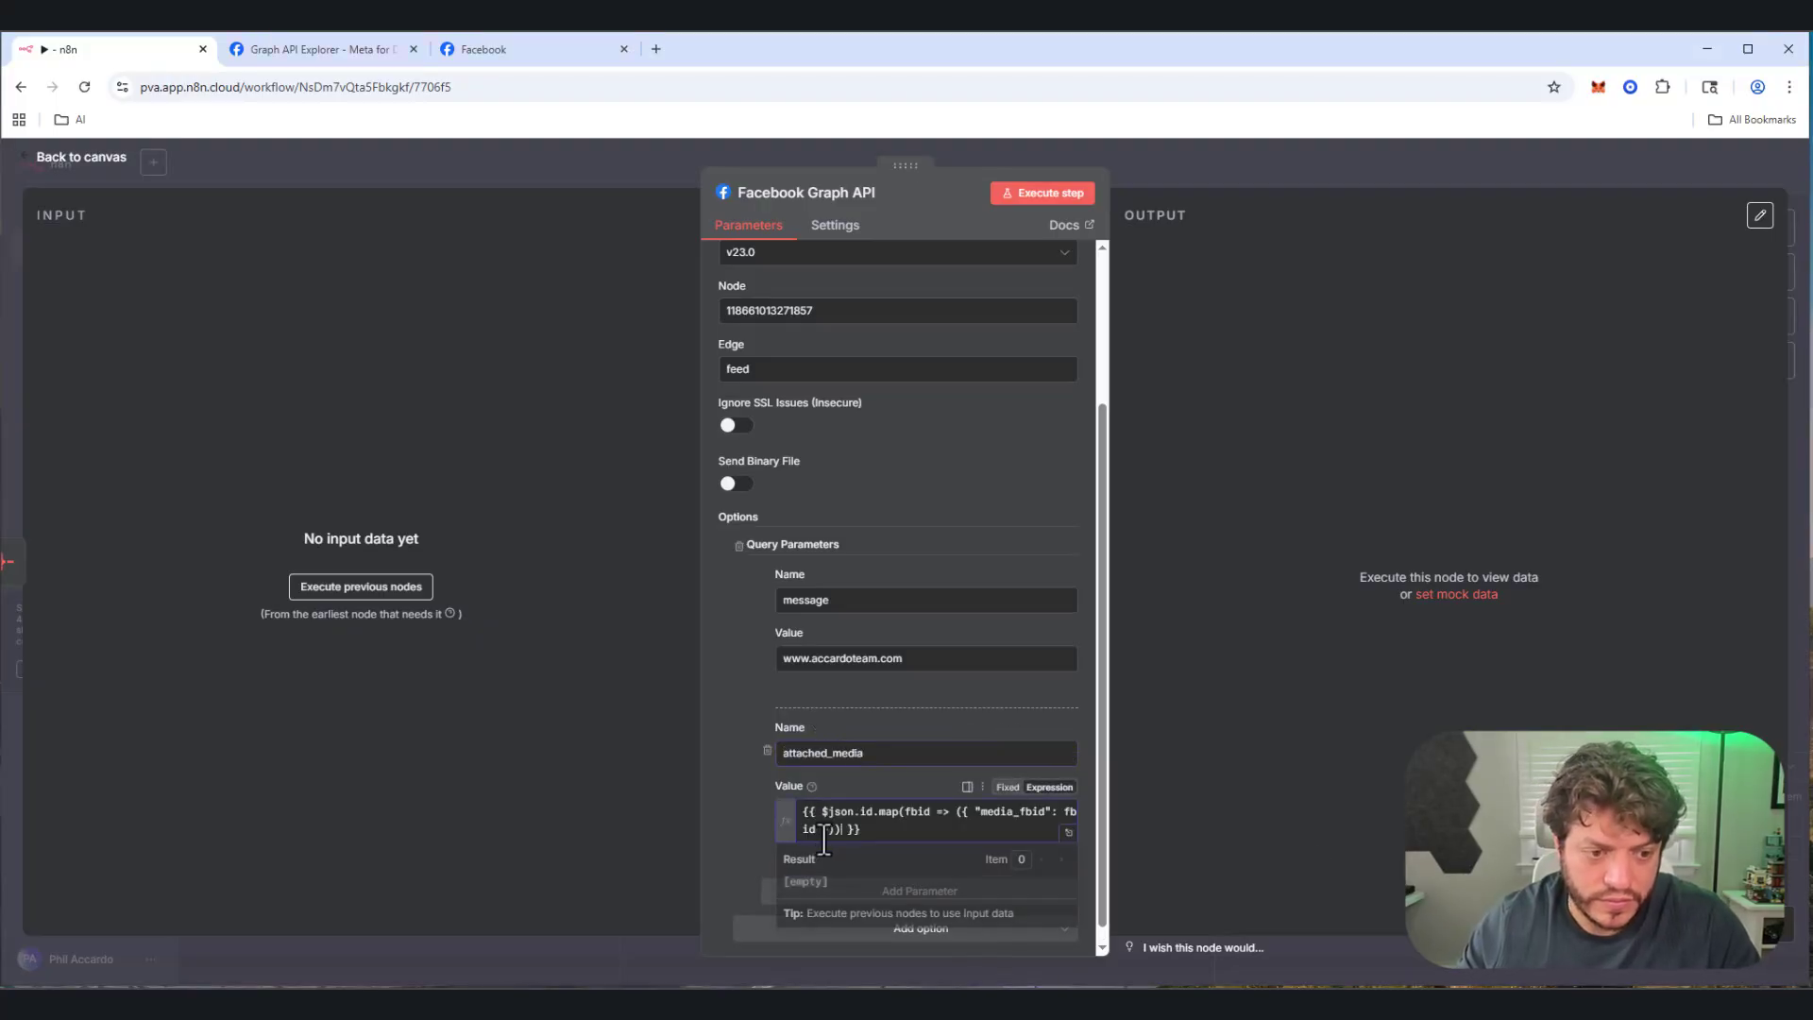
click(554, 680)
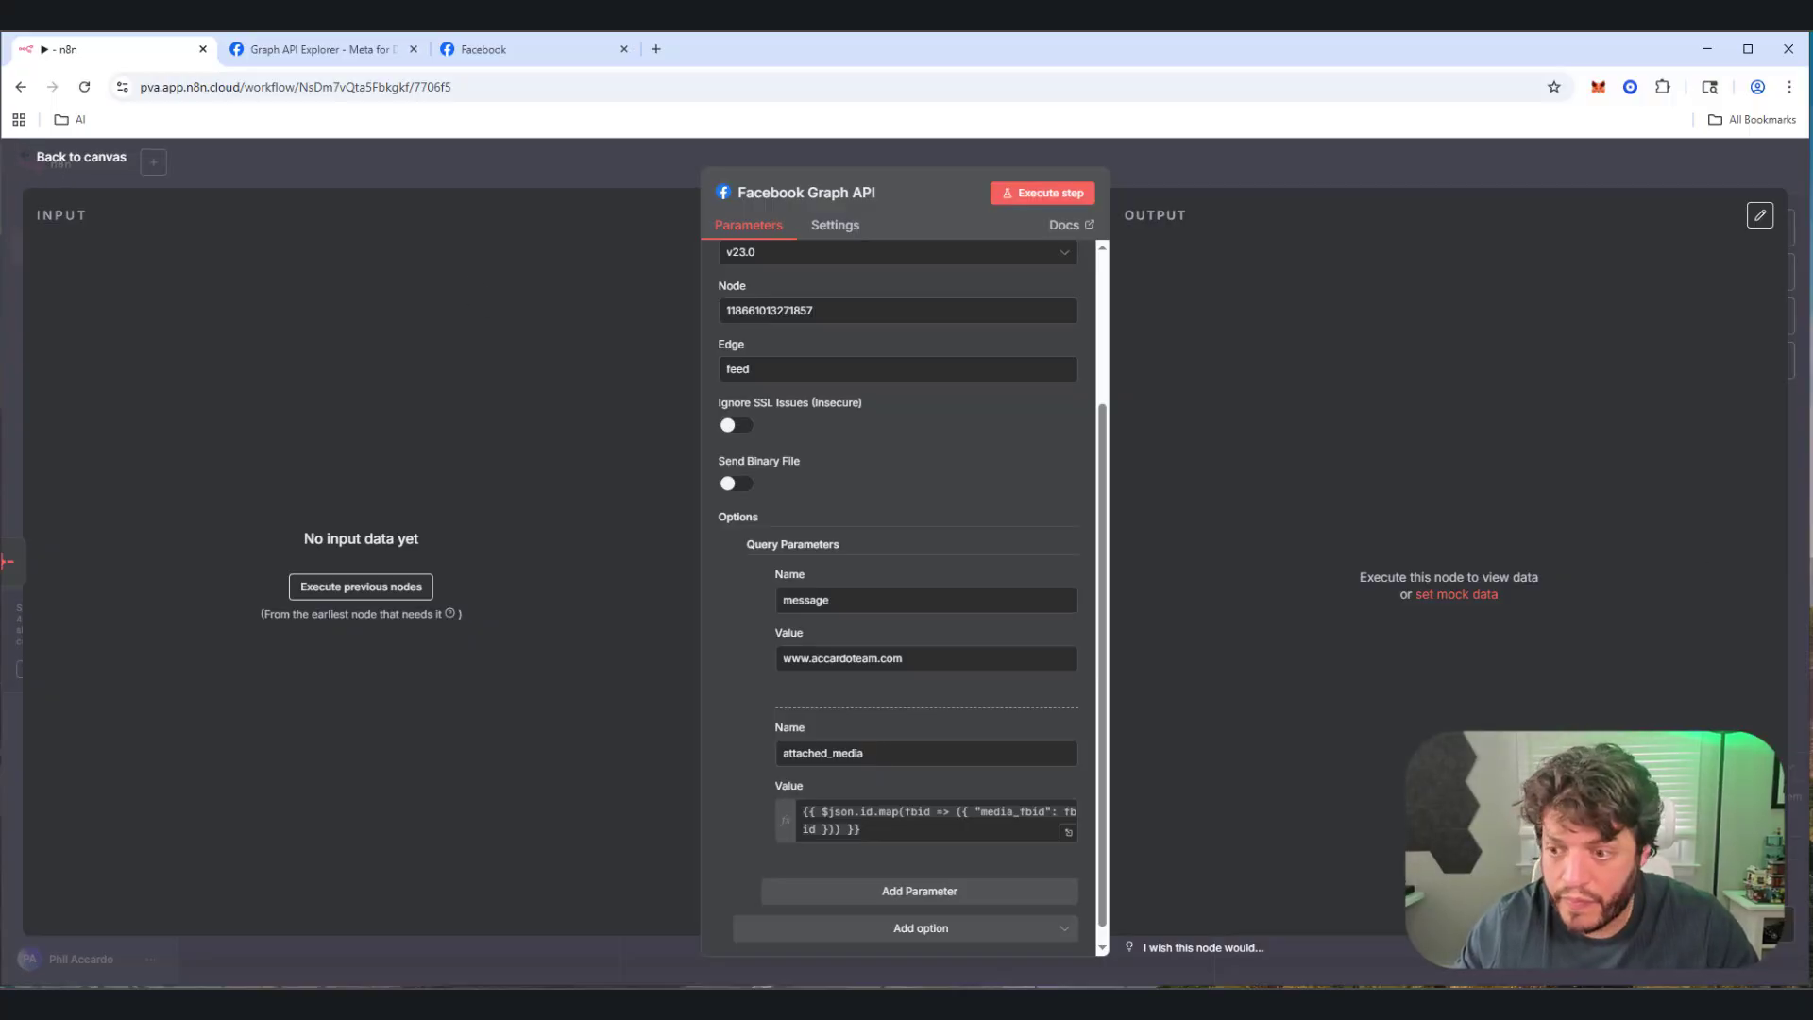
click(52, 163)
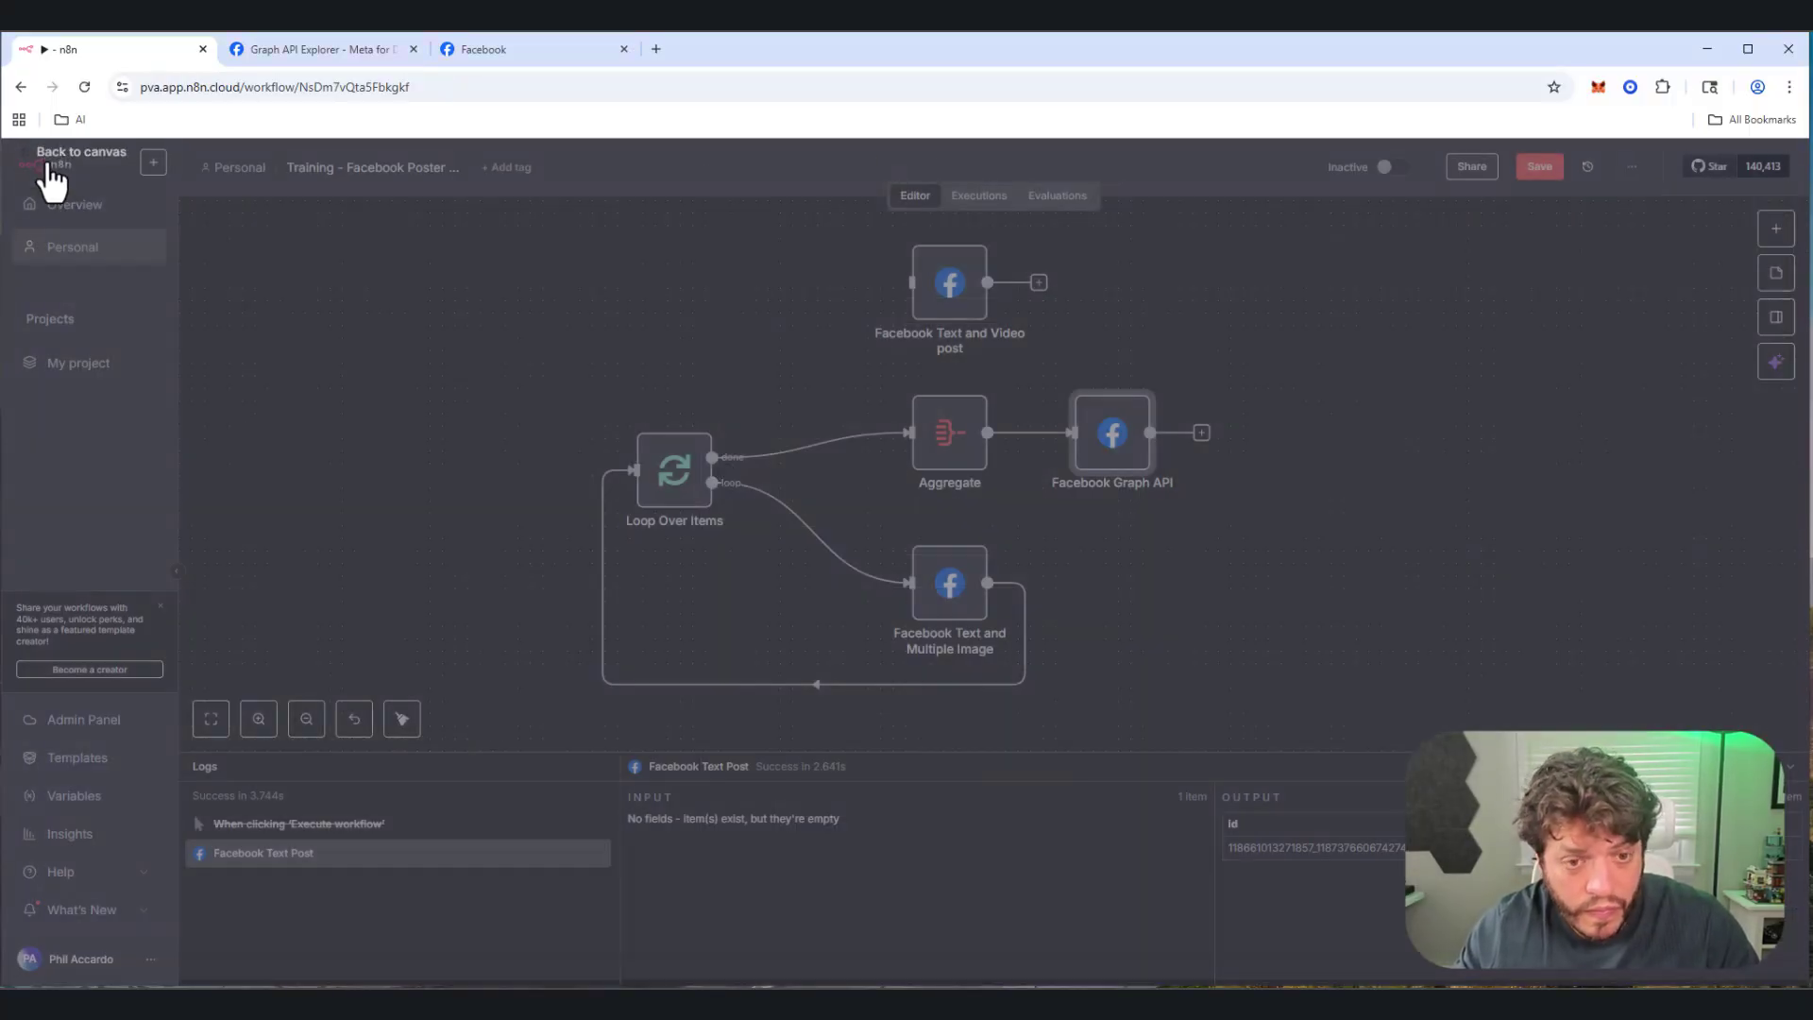
Step: Move the new Facebook Graph API node farther from Aggregate and save the workflow
drag(1112, 470, 1159, 470)
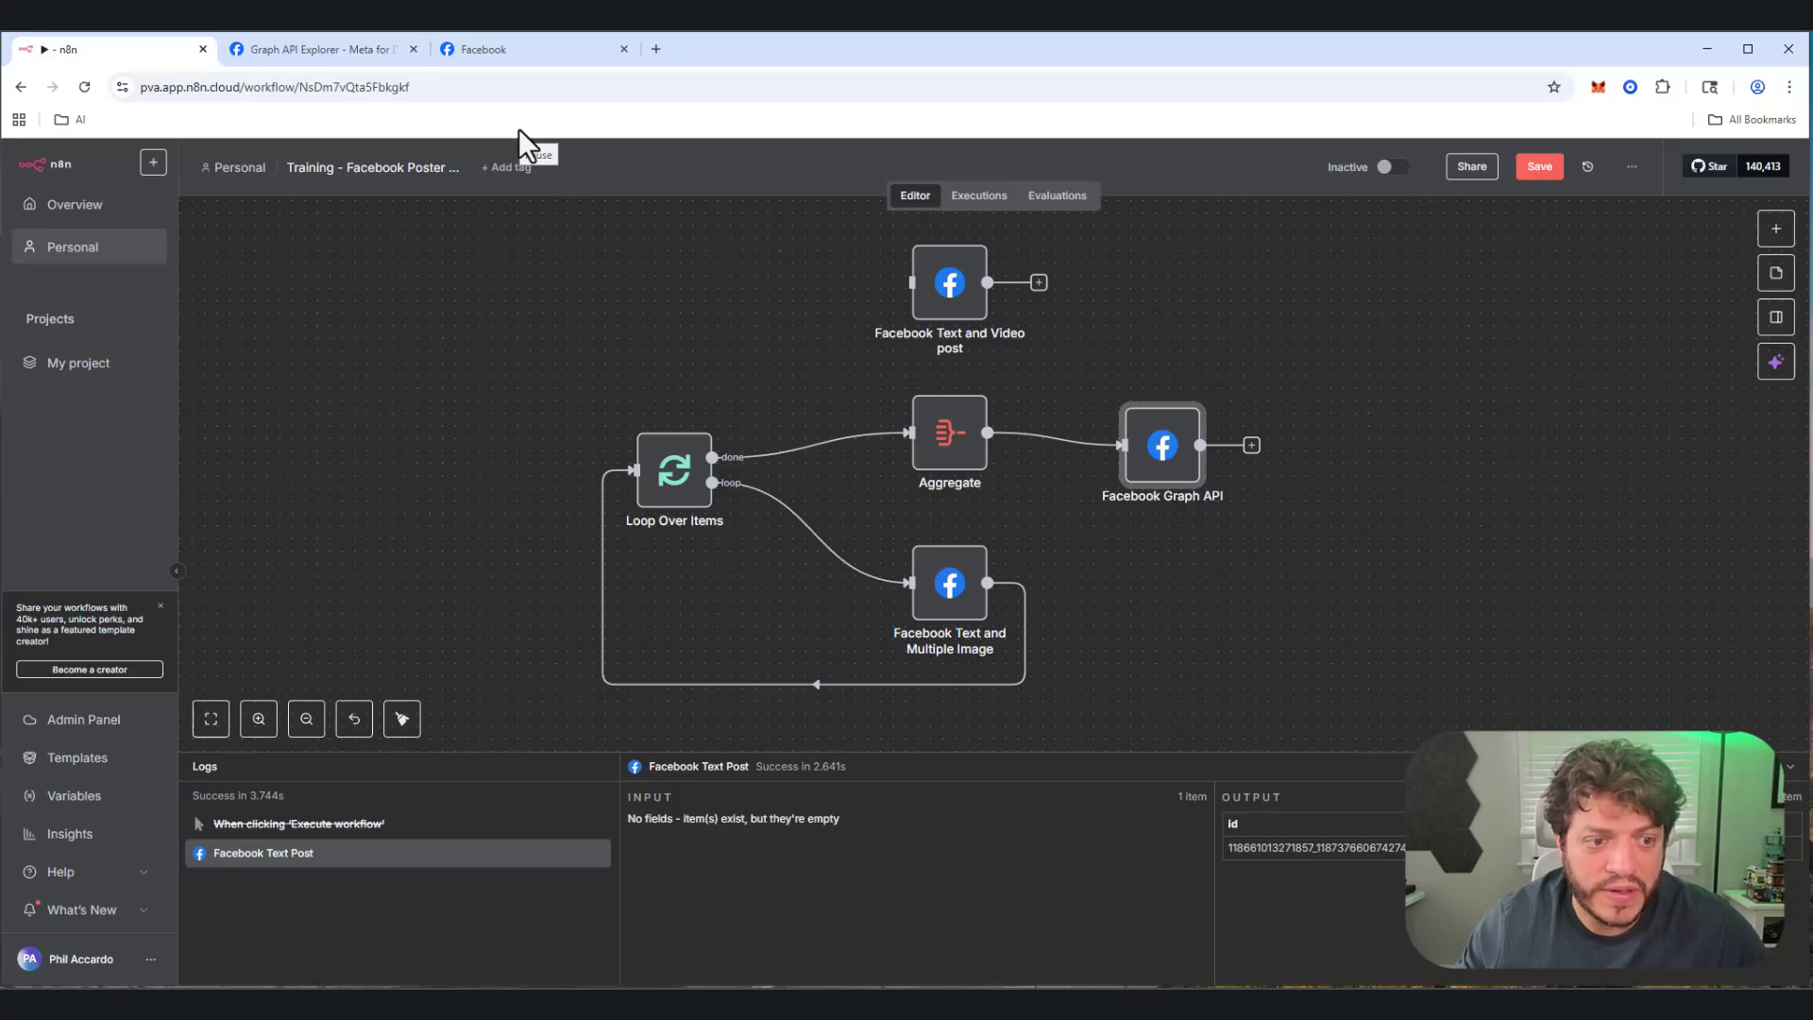
key(ctrl+s)
scroll(332, 480, down, 2)
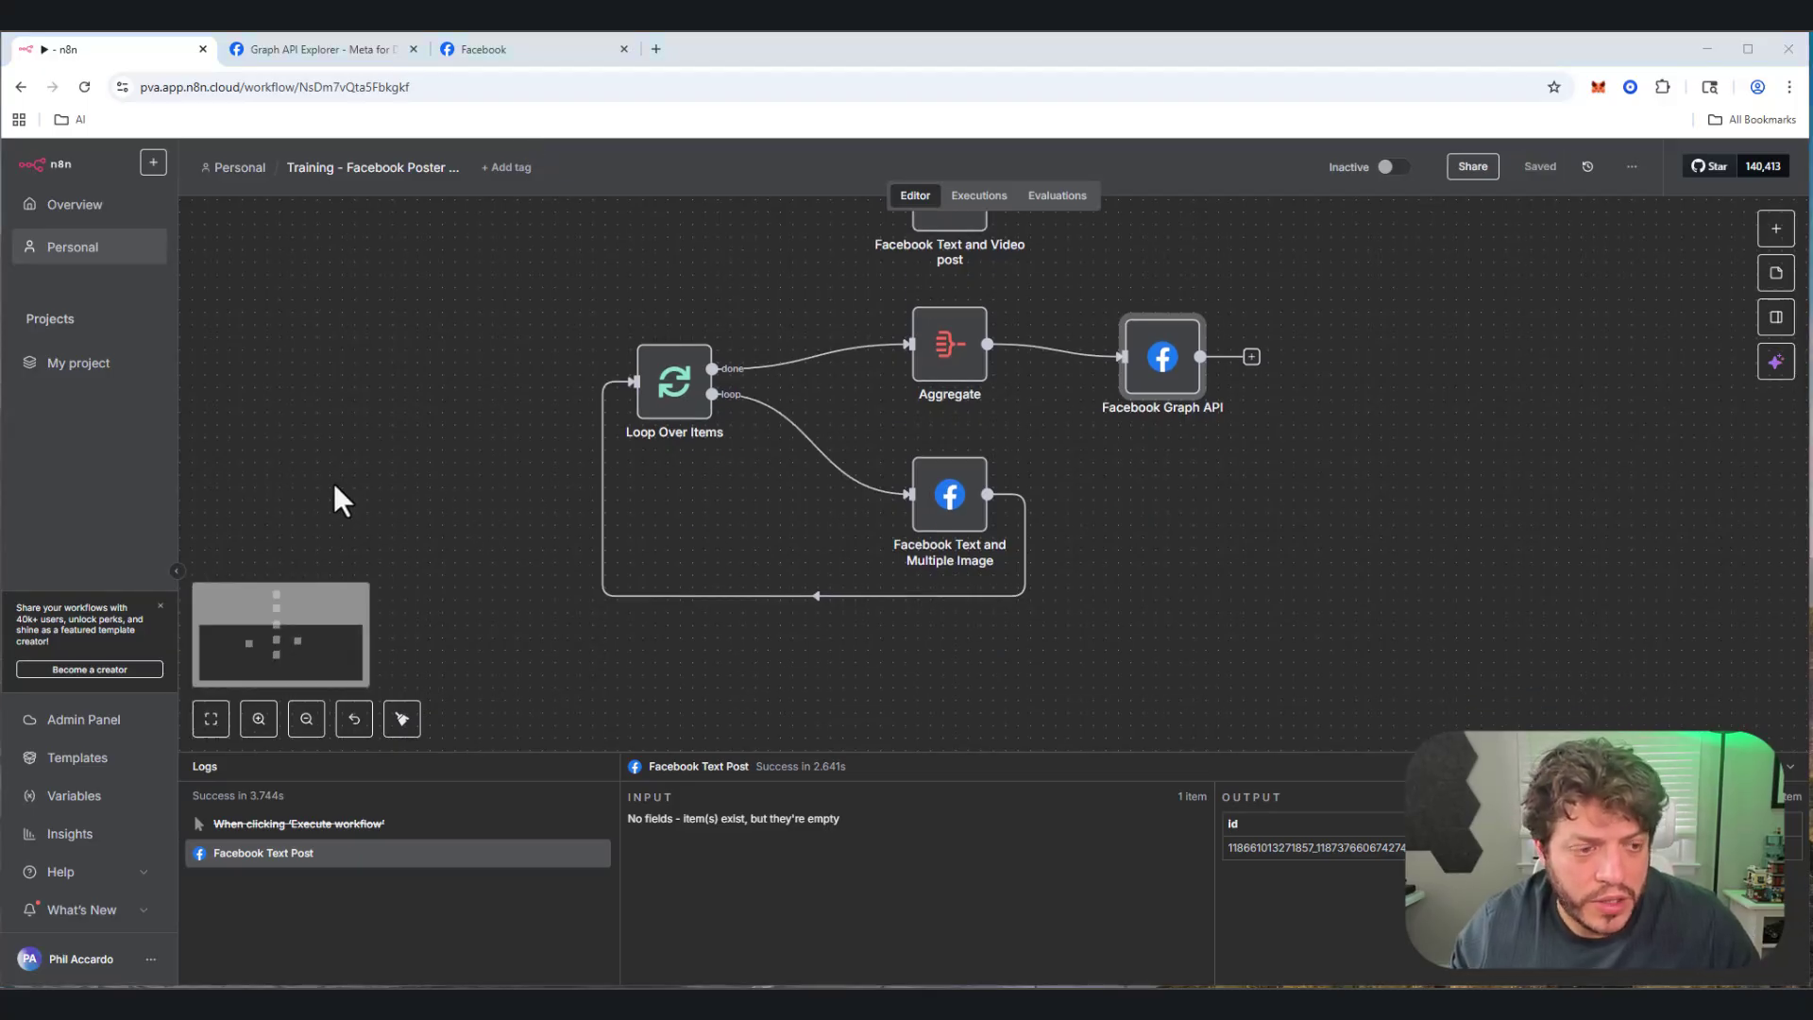
scroll(332, 478, down, 3)
scroll(354, 406, up, 3)
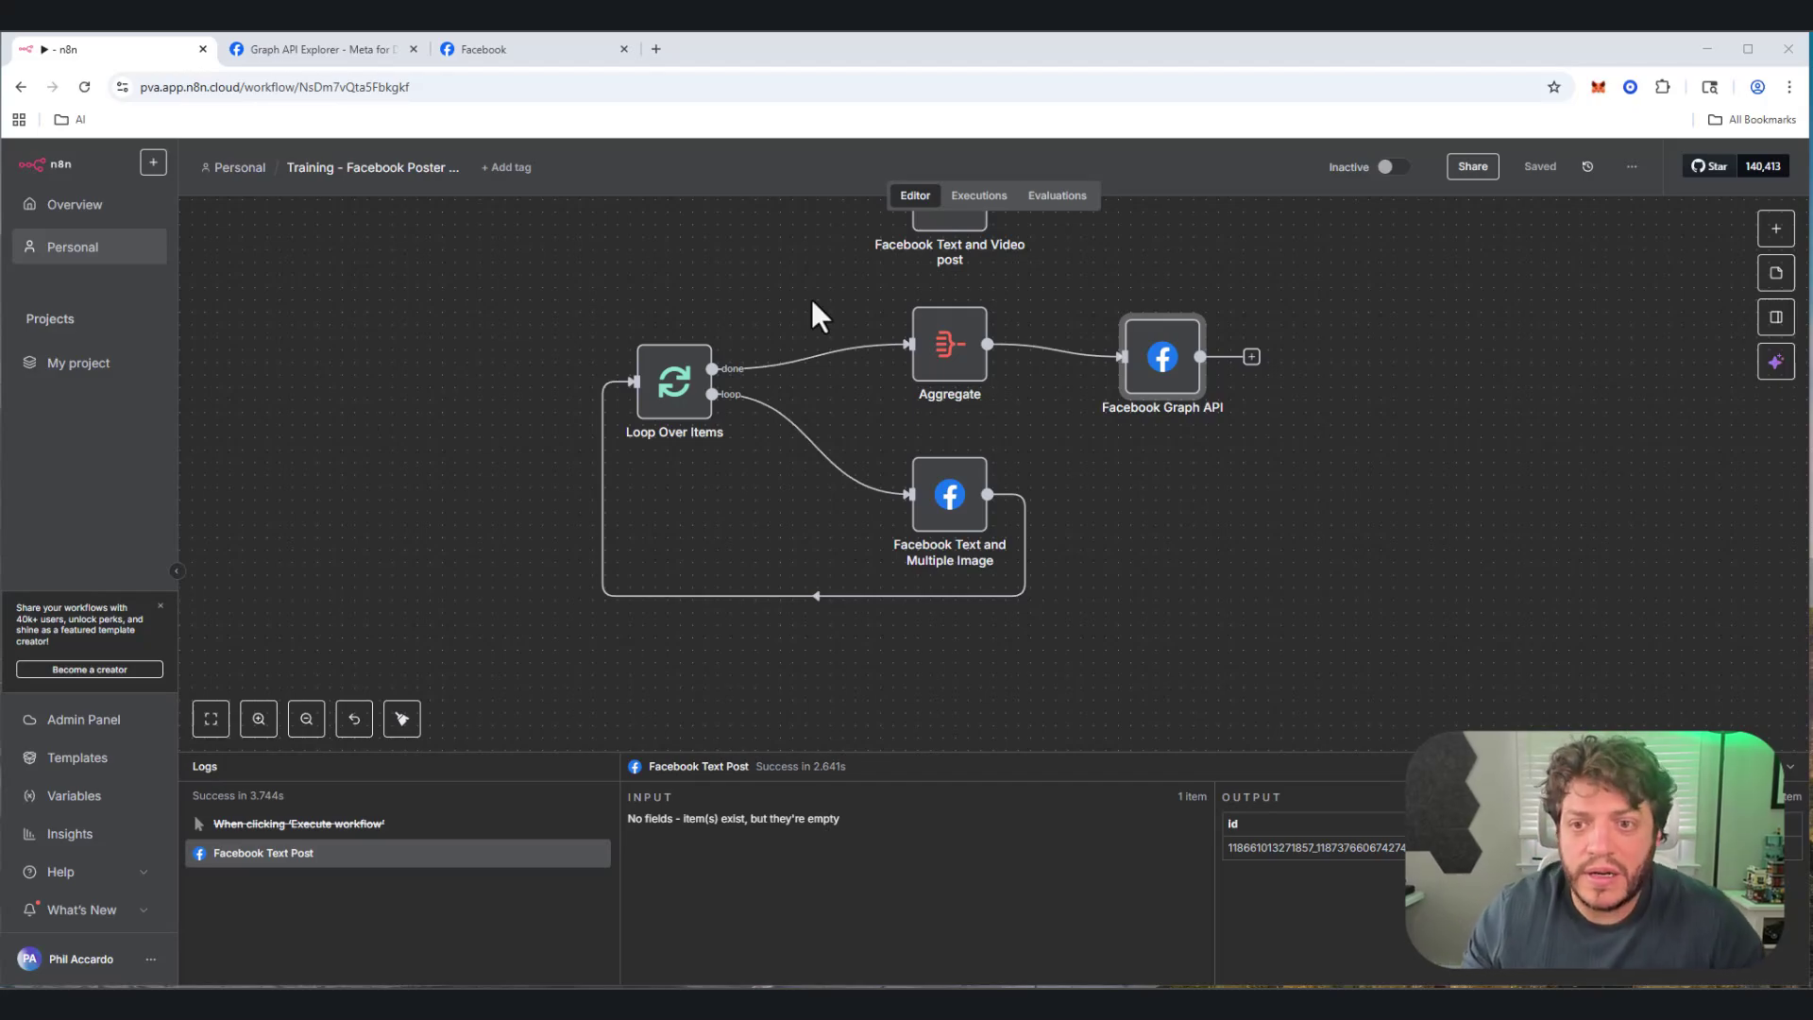
Step: Add a Code node to the workflow, keeping the Run Once for All Items mode and JavaScript
click(1779, 230)
text(code)
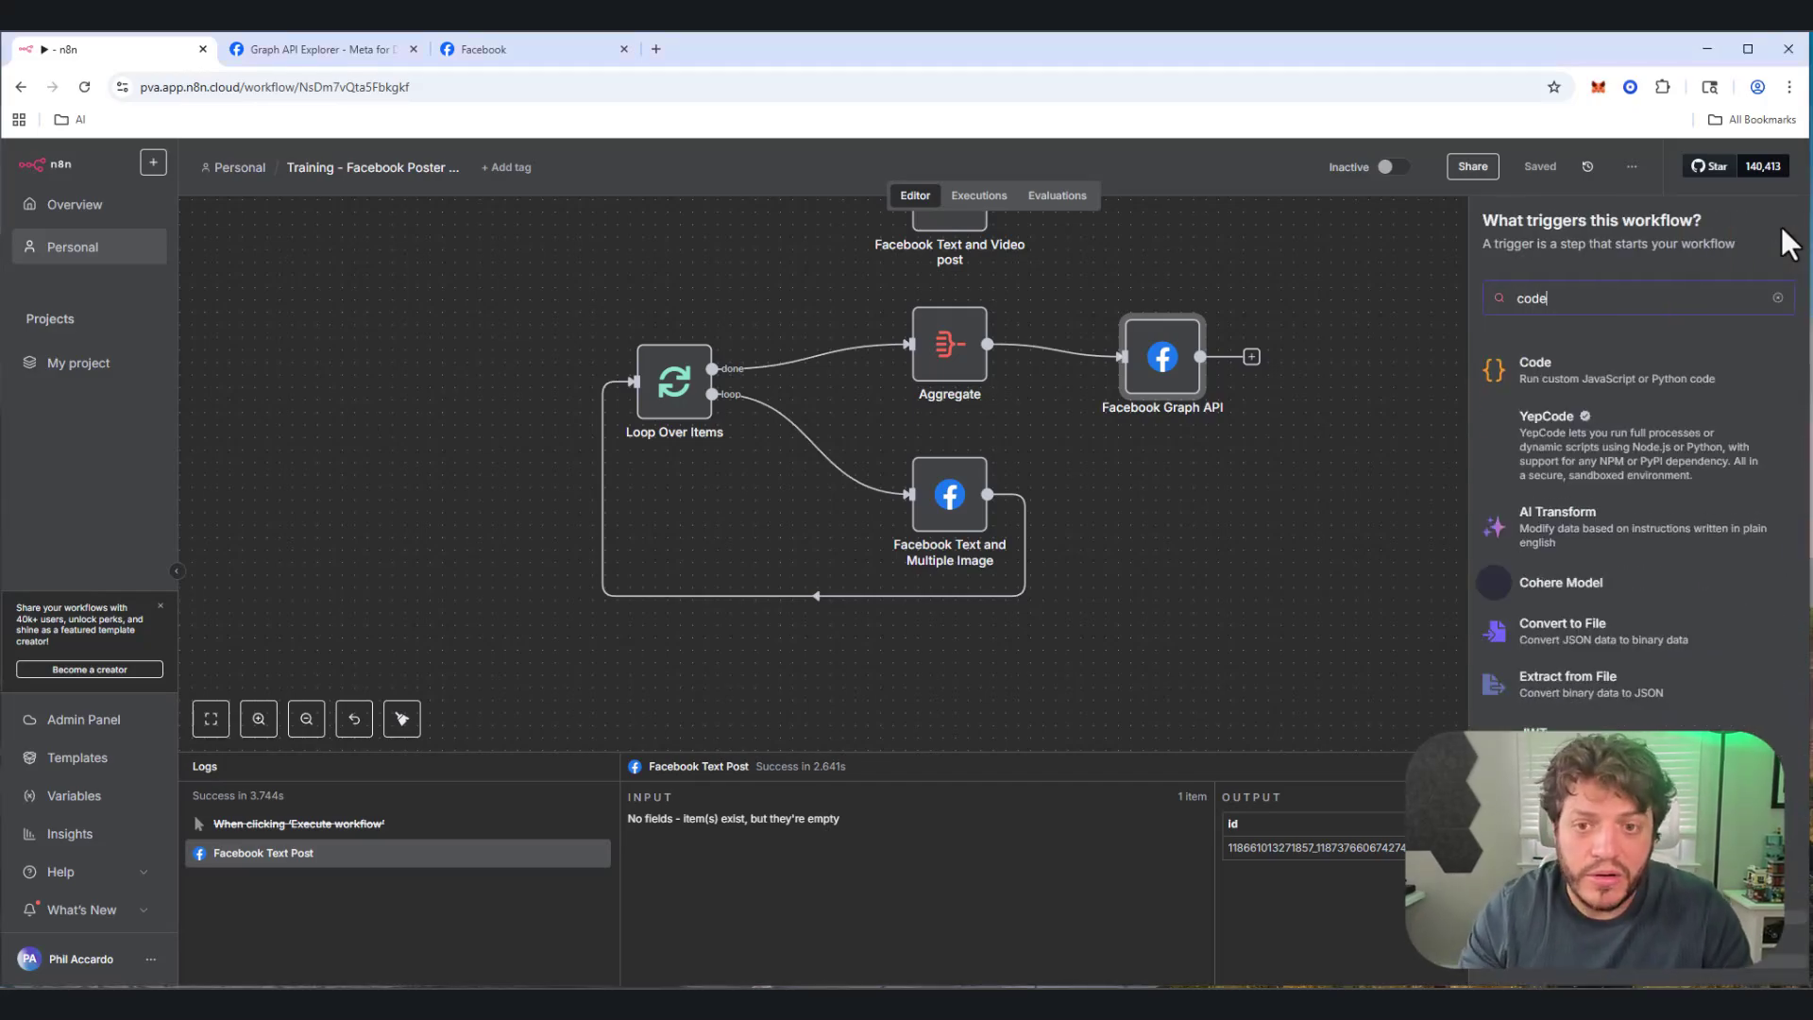
click(1659, 378)
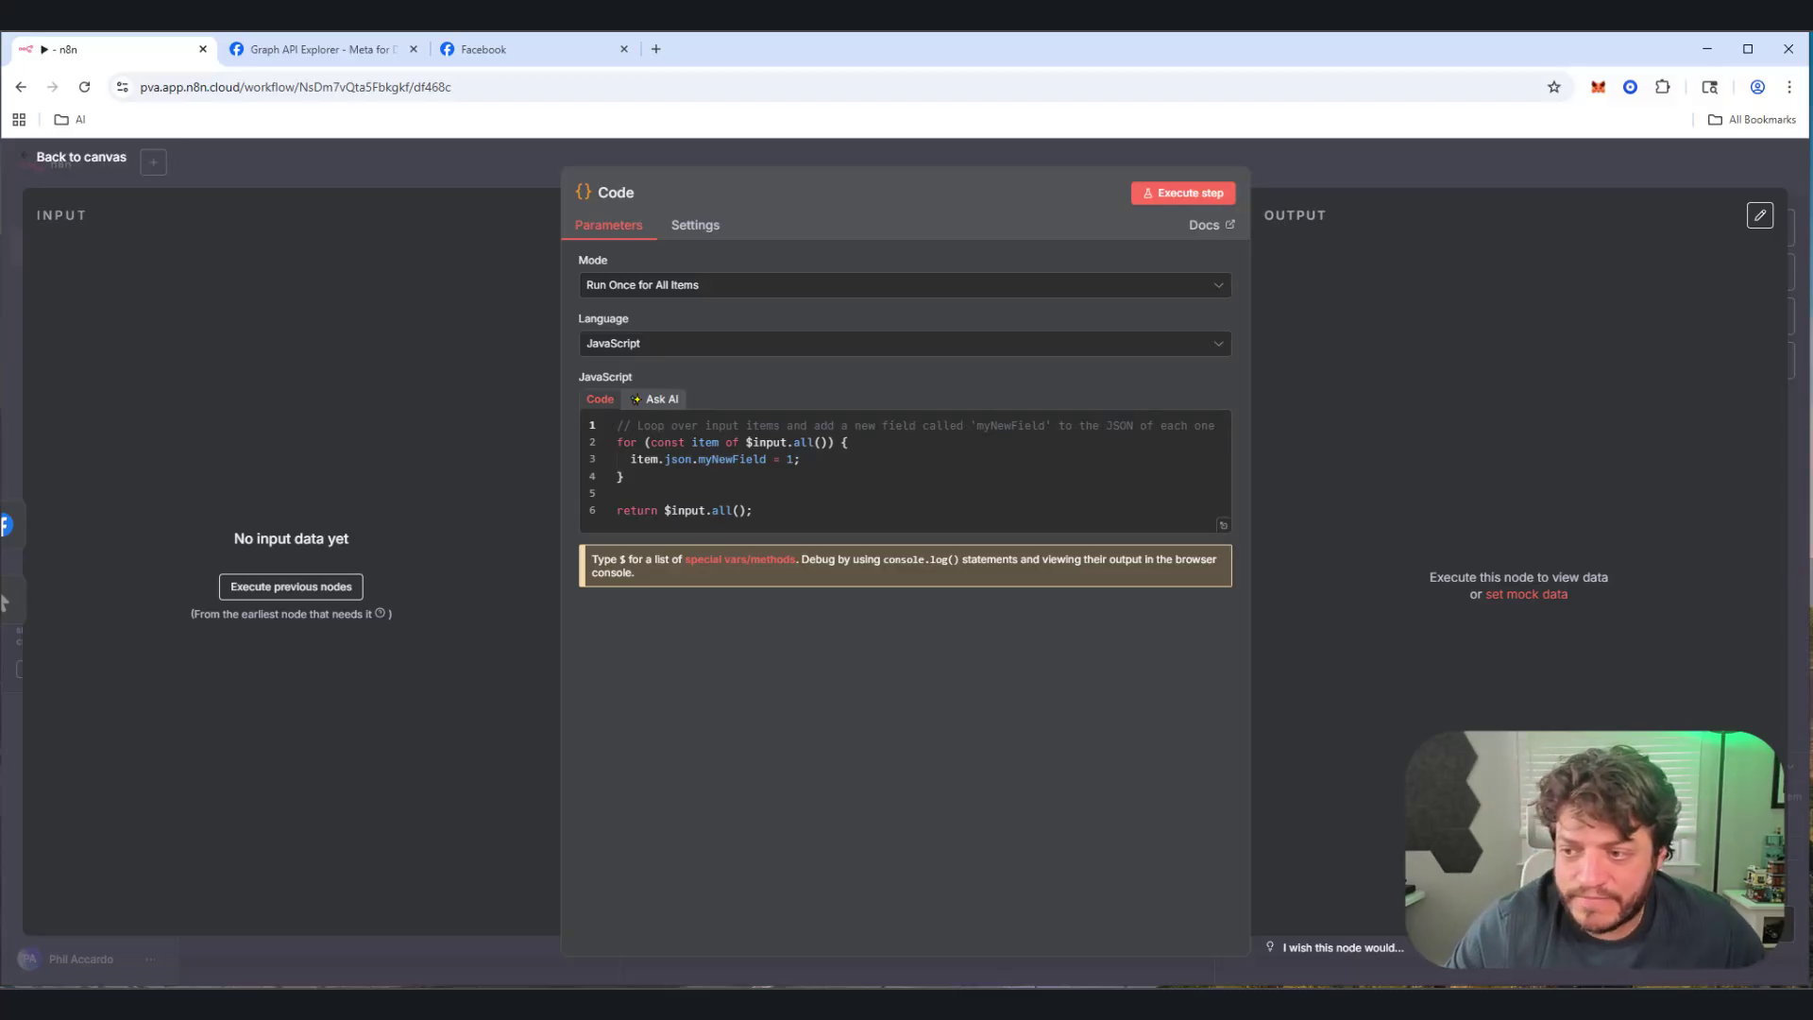
click(49, 159)
Step: Place the manual trigger and the Code node ahead of Loop Over Items and save the workflow
mouse_move(746, 370)
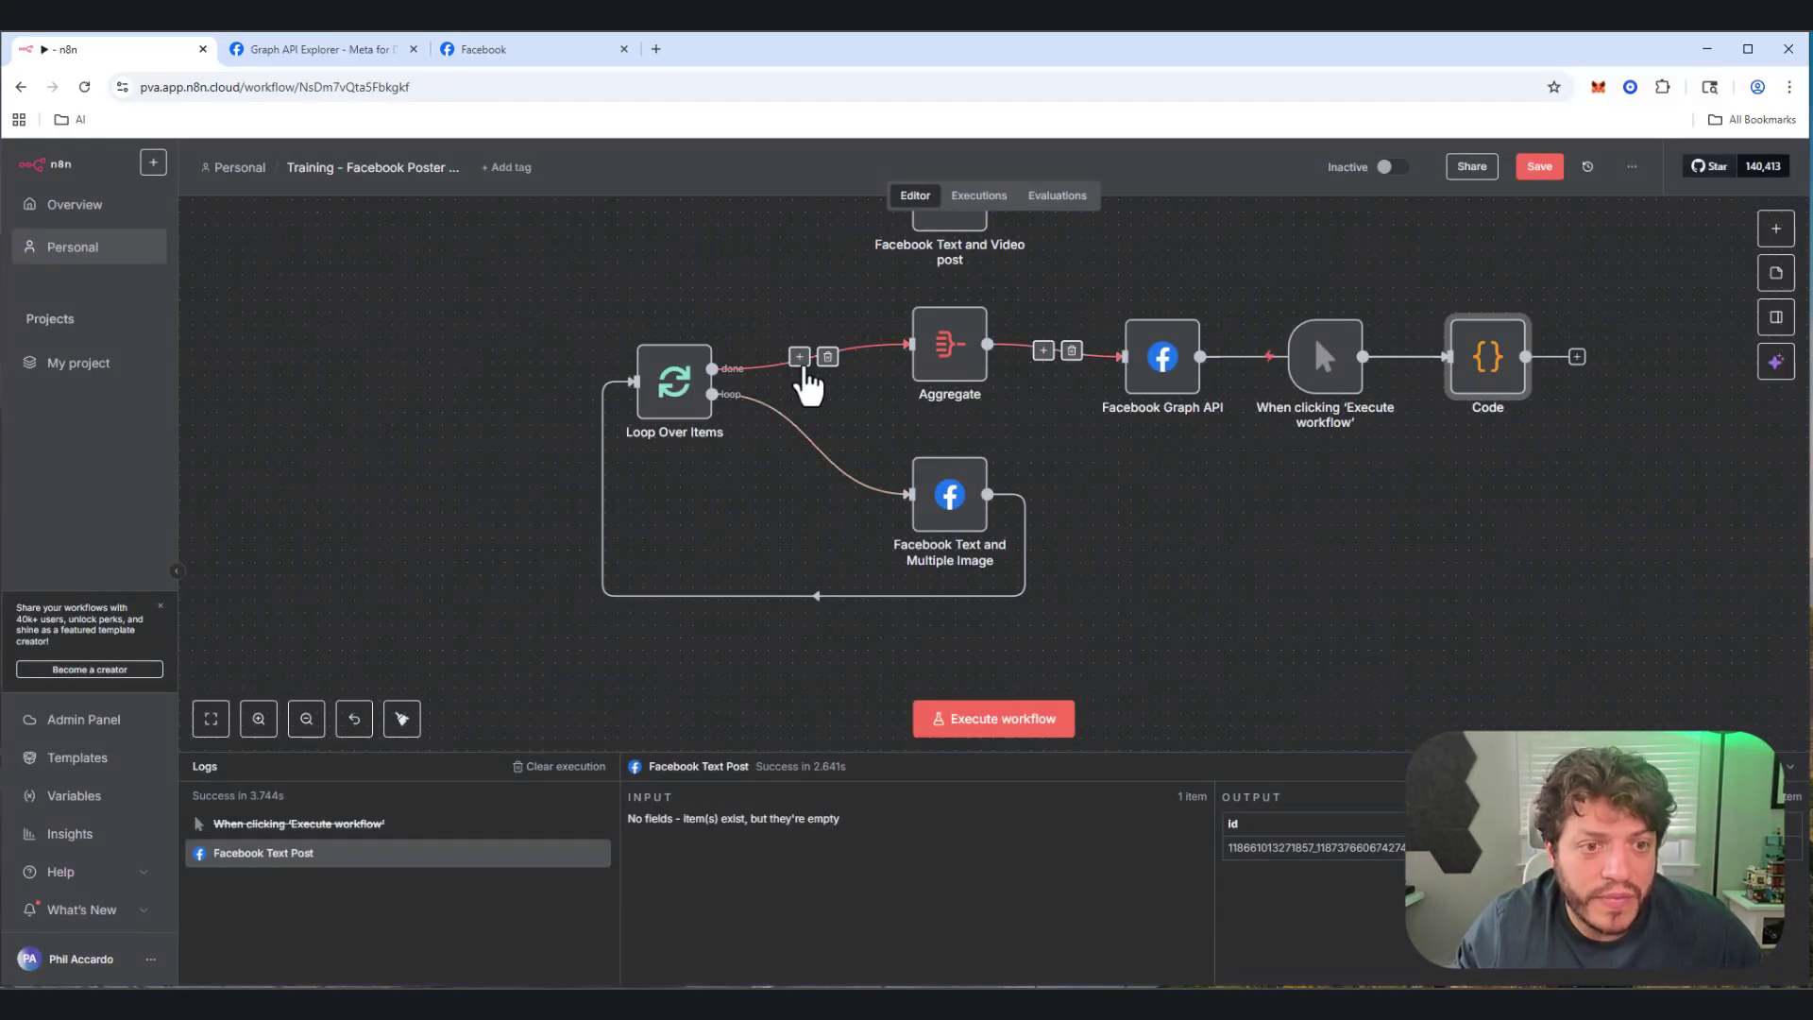
drag(1487, 357, 612, 406)
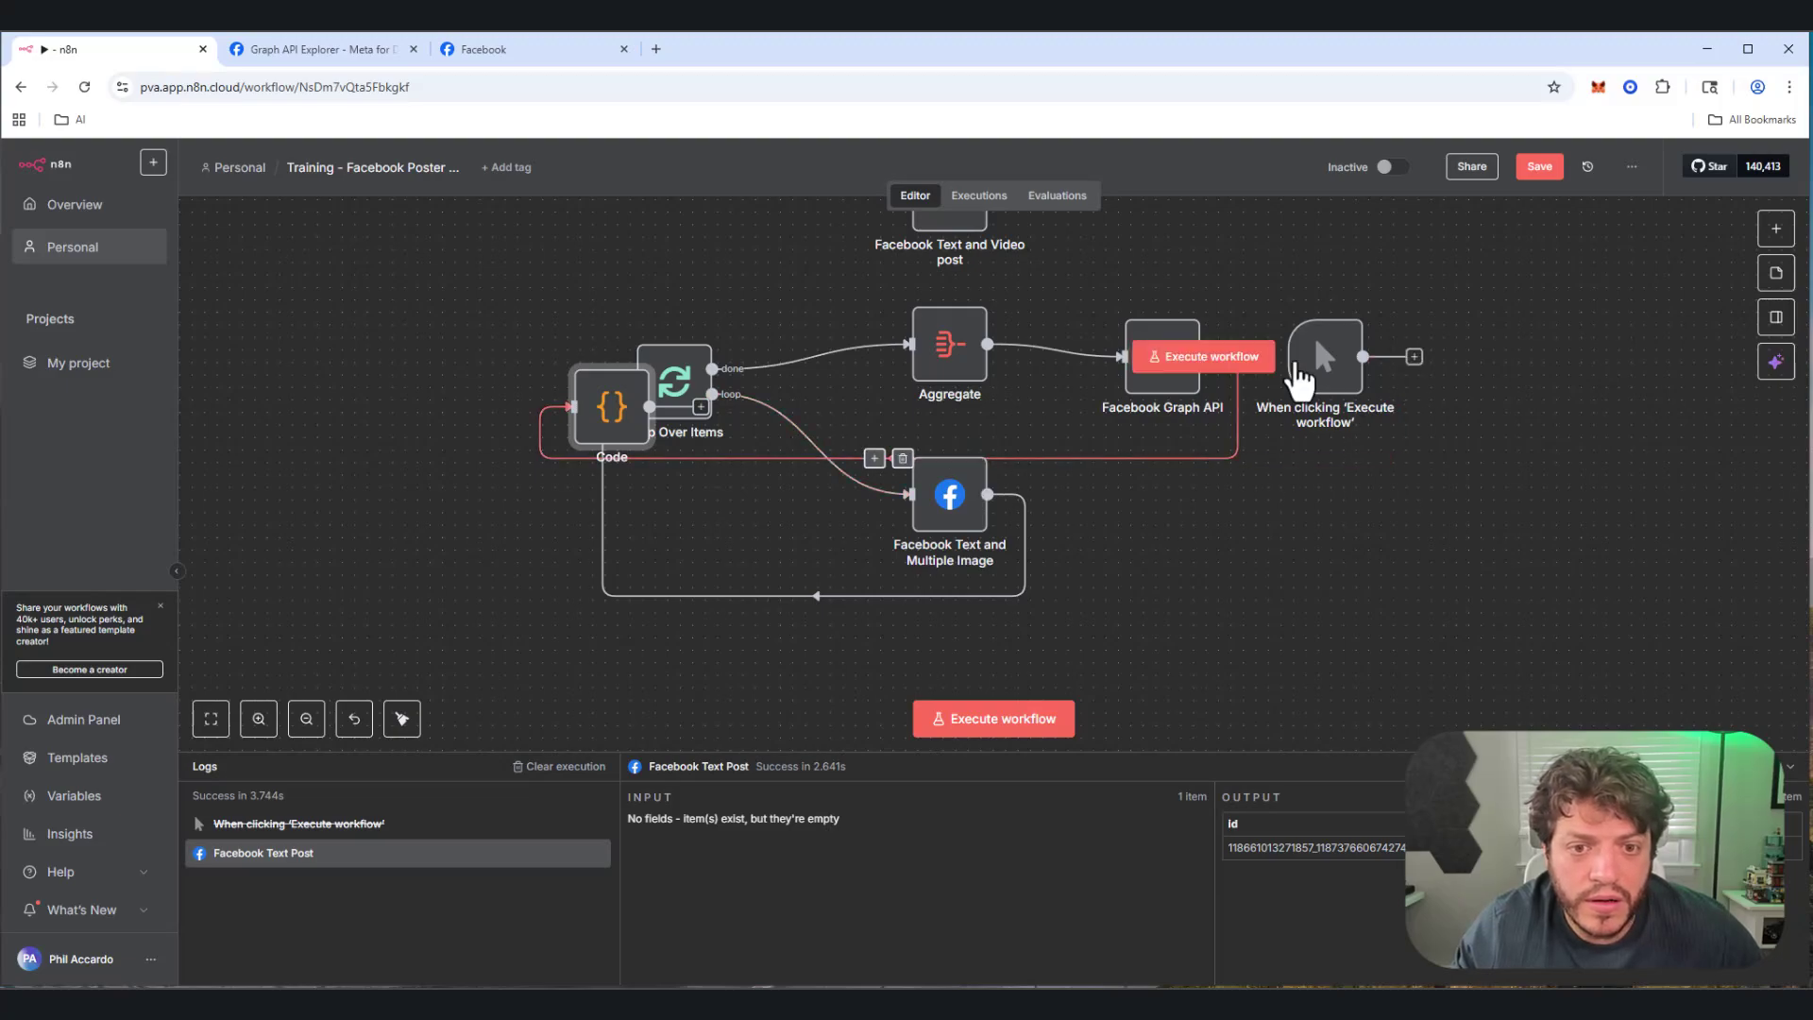
drag(1317, 347, 202, 431)
drag(606, 406, 399, 435)
key(ctrl+s)
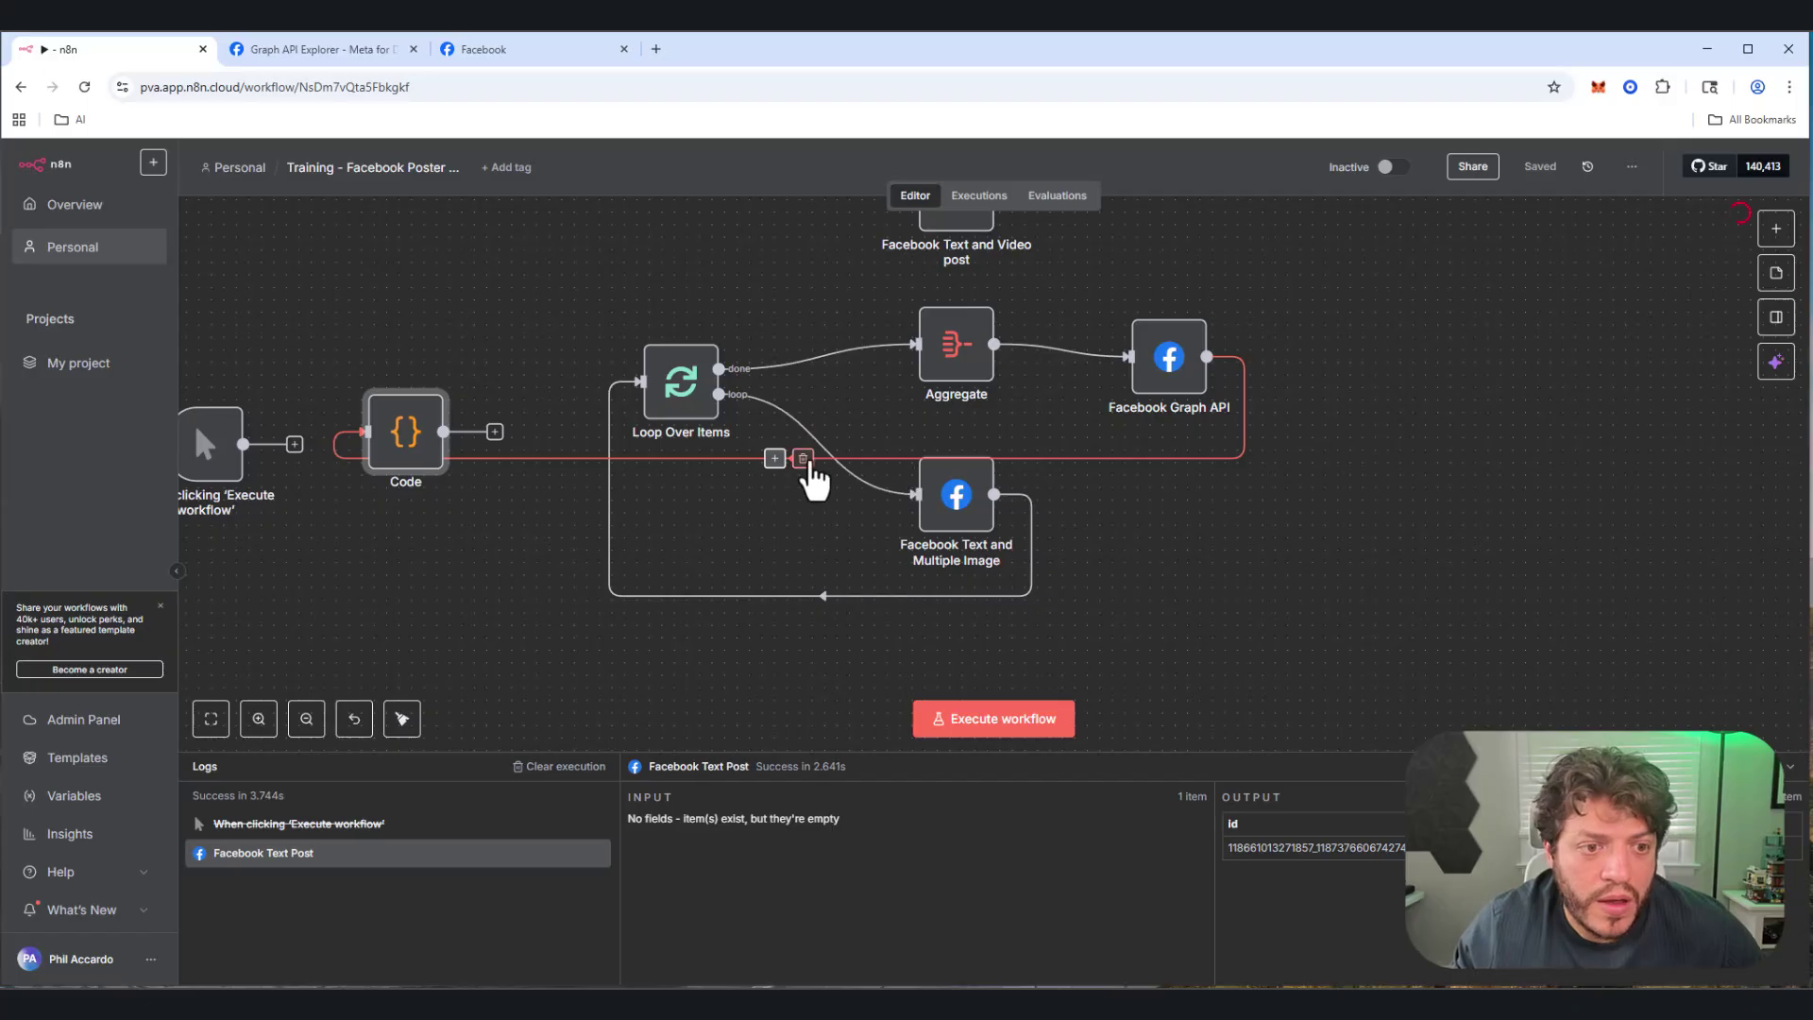
Step: Replace the Facebook Graph API to Code link with connections from the manual trigger through Code to Loop Over Items, and save
click(803, 458)
drag(496, 432, 618, 397)
drag(243, 444, 429, 453)
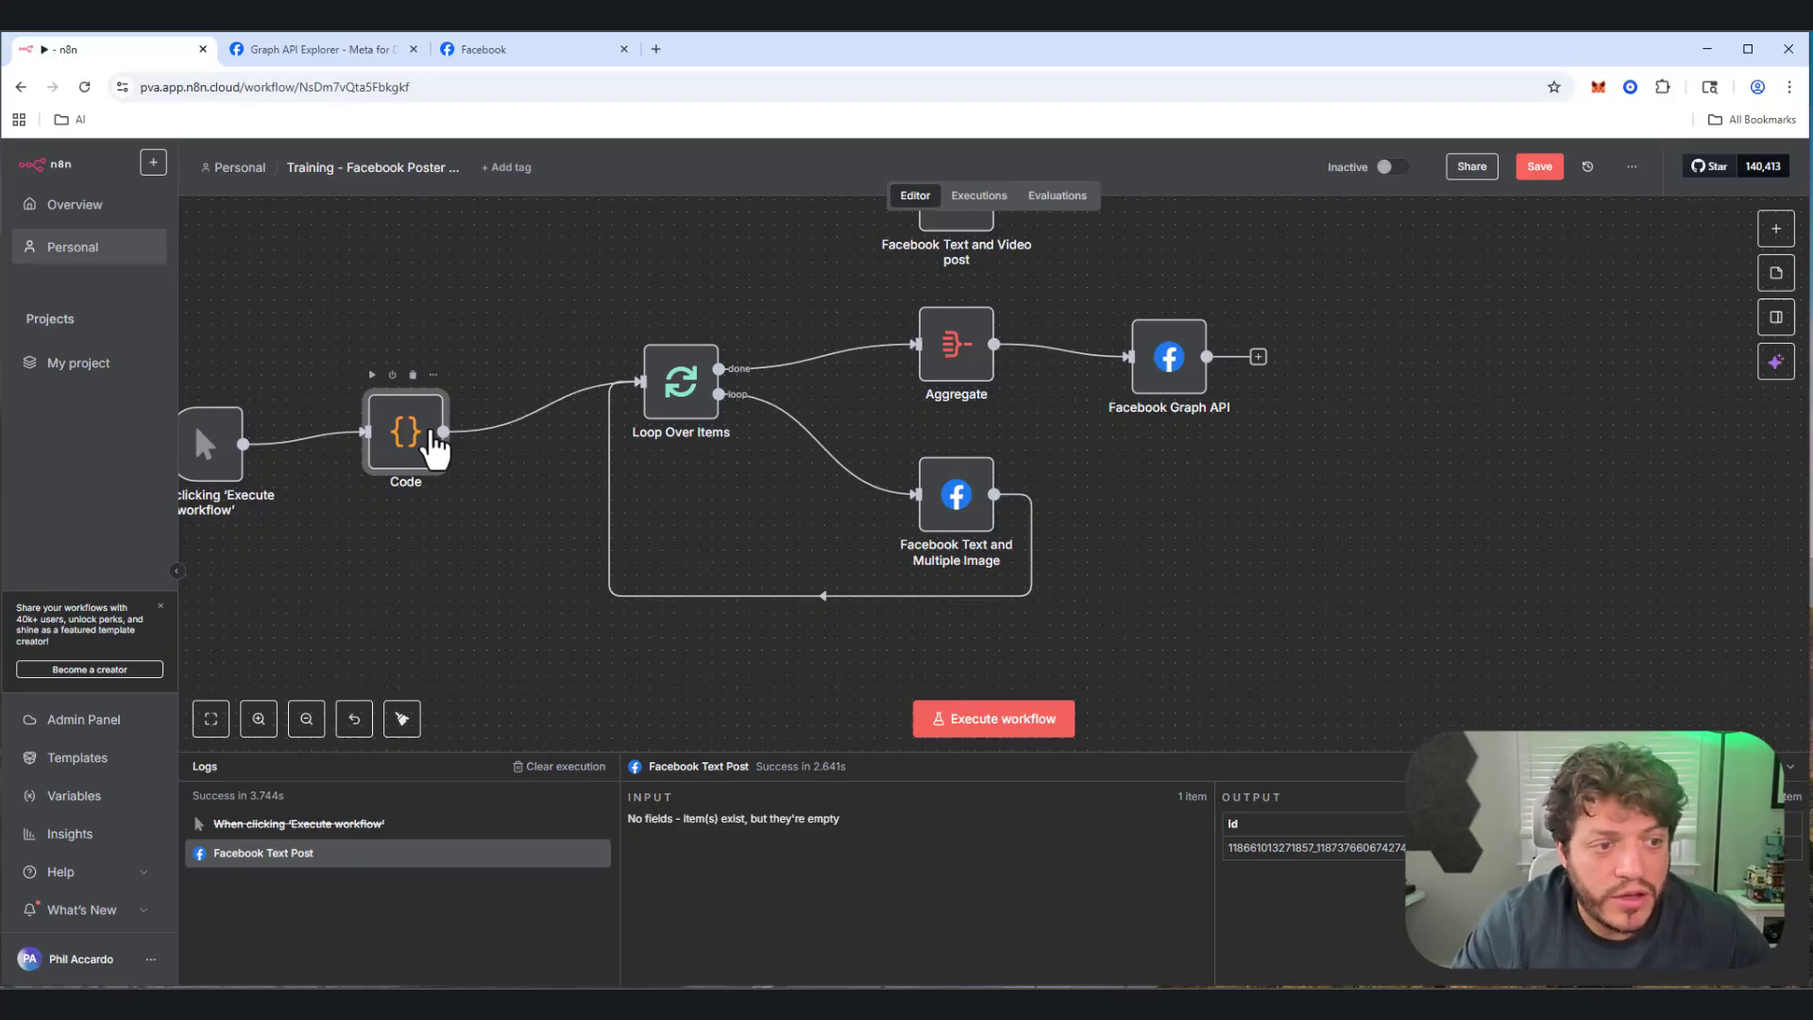
key(ctrl+s)
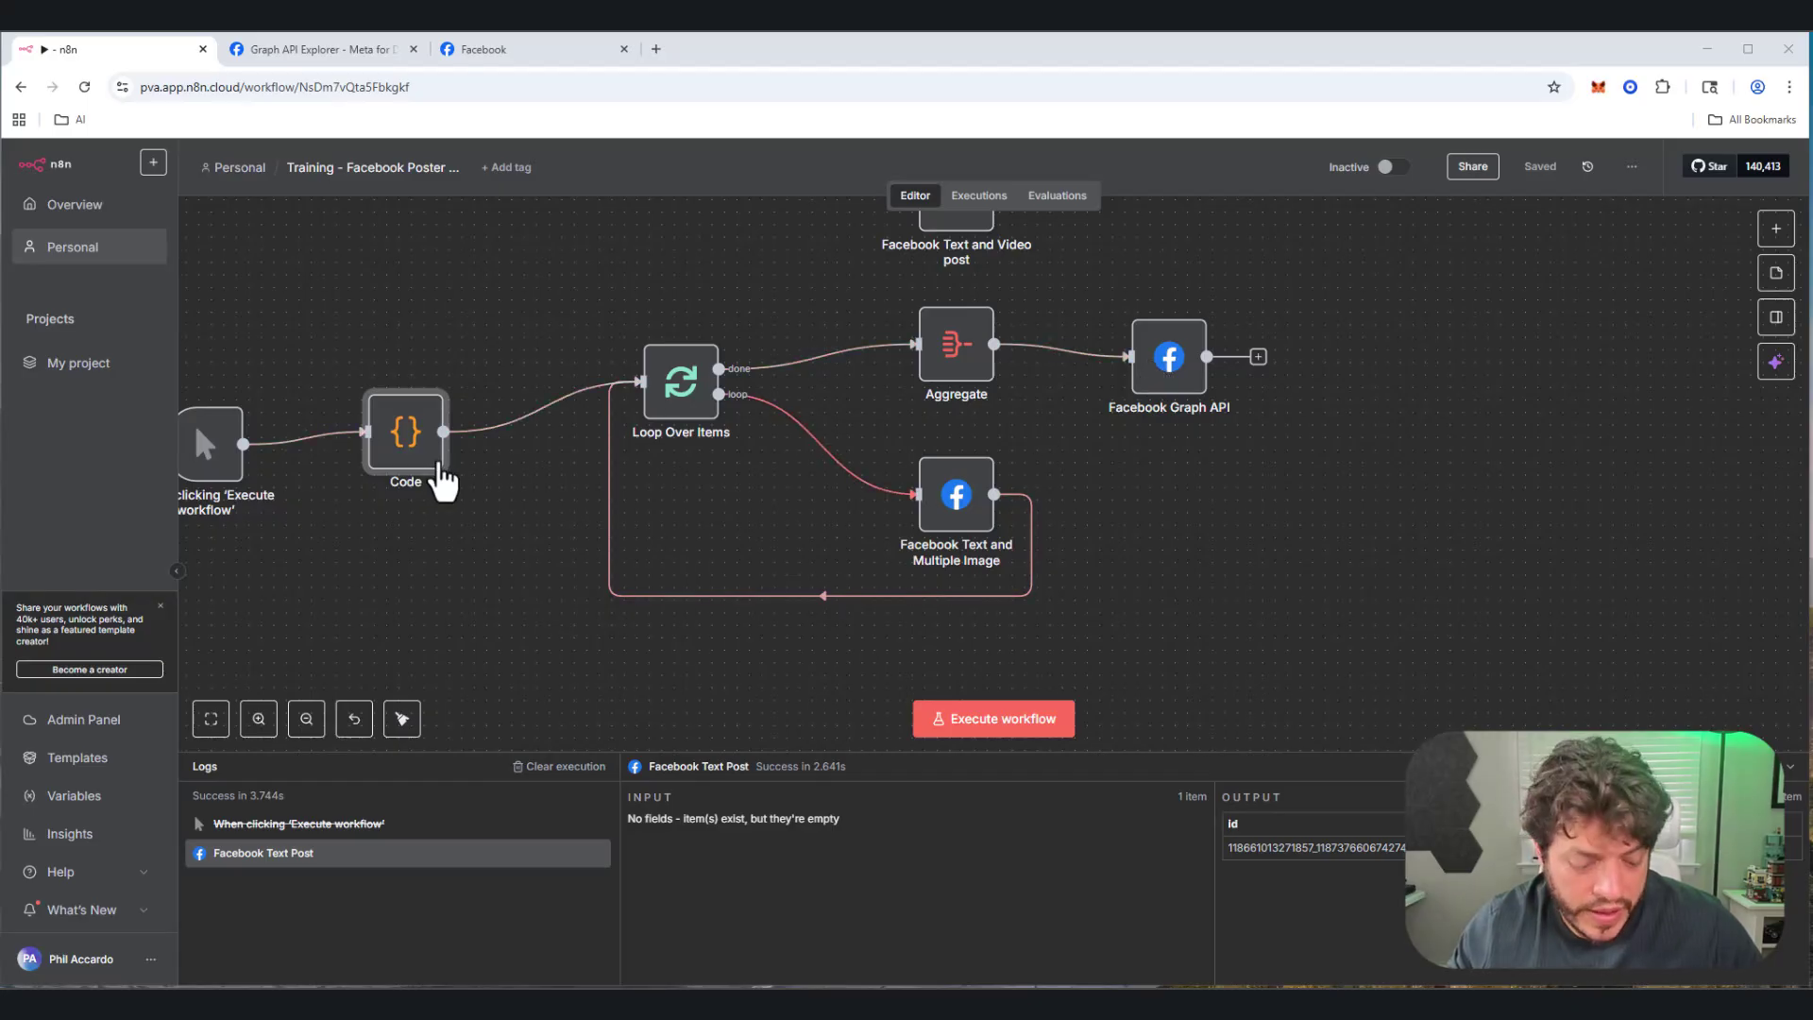
Step: Replace the Code node's script with JavaScript that turns each Search Records image into an item with photoUrl and message
double_click(439, 468)
click(954, 528)
key(ctrl+a)
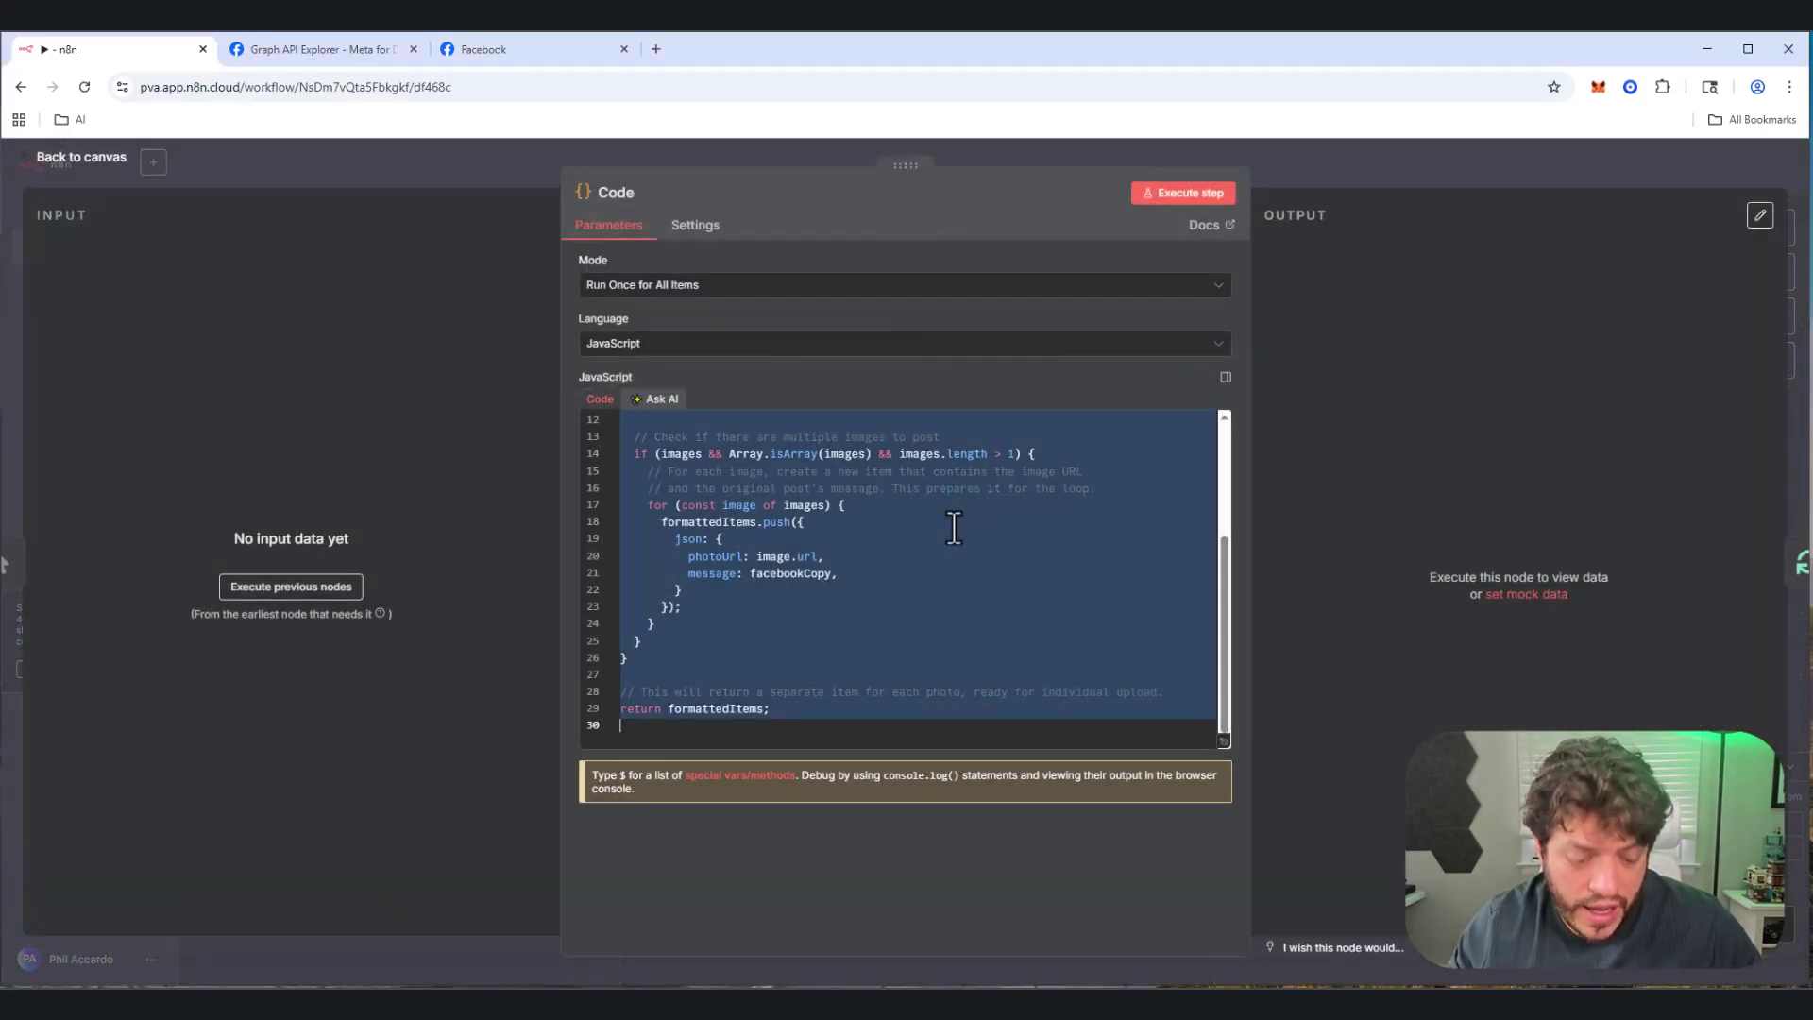
key(Right)
key(ctrl+a)
key(Right)
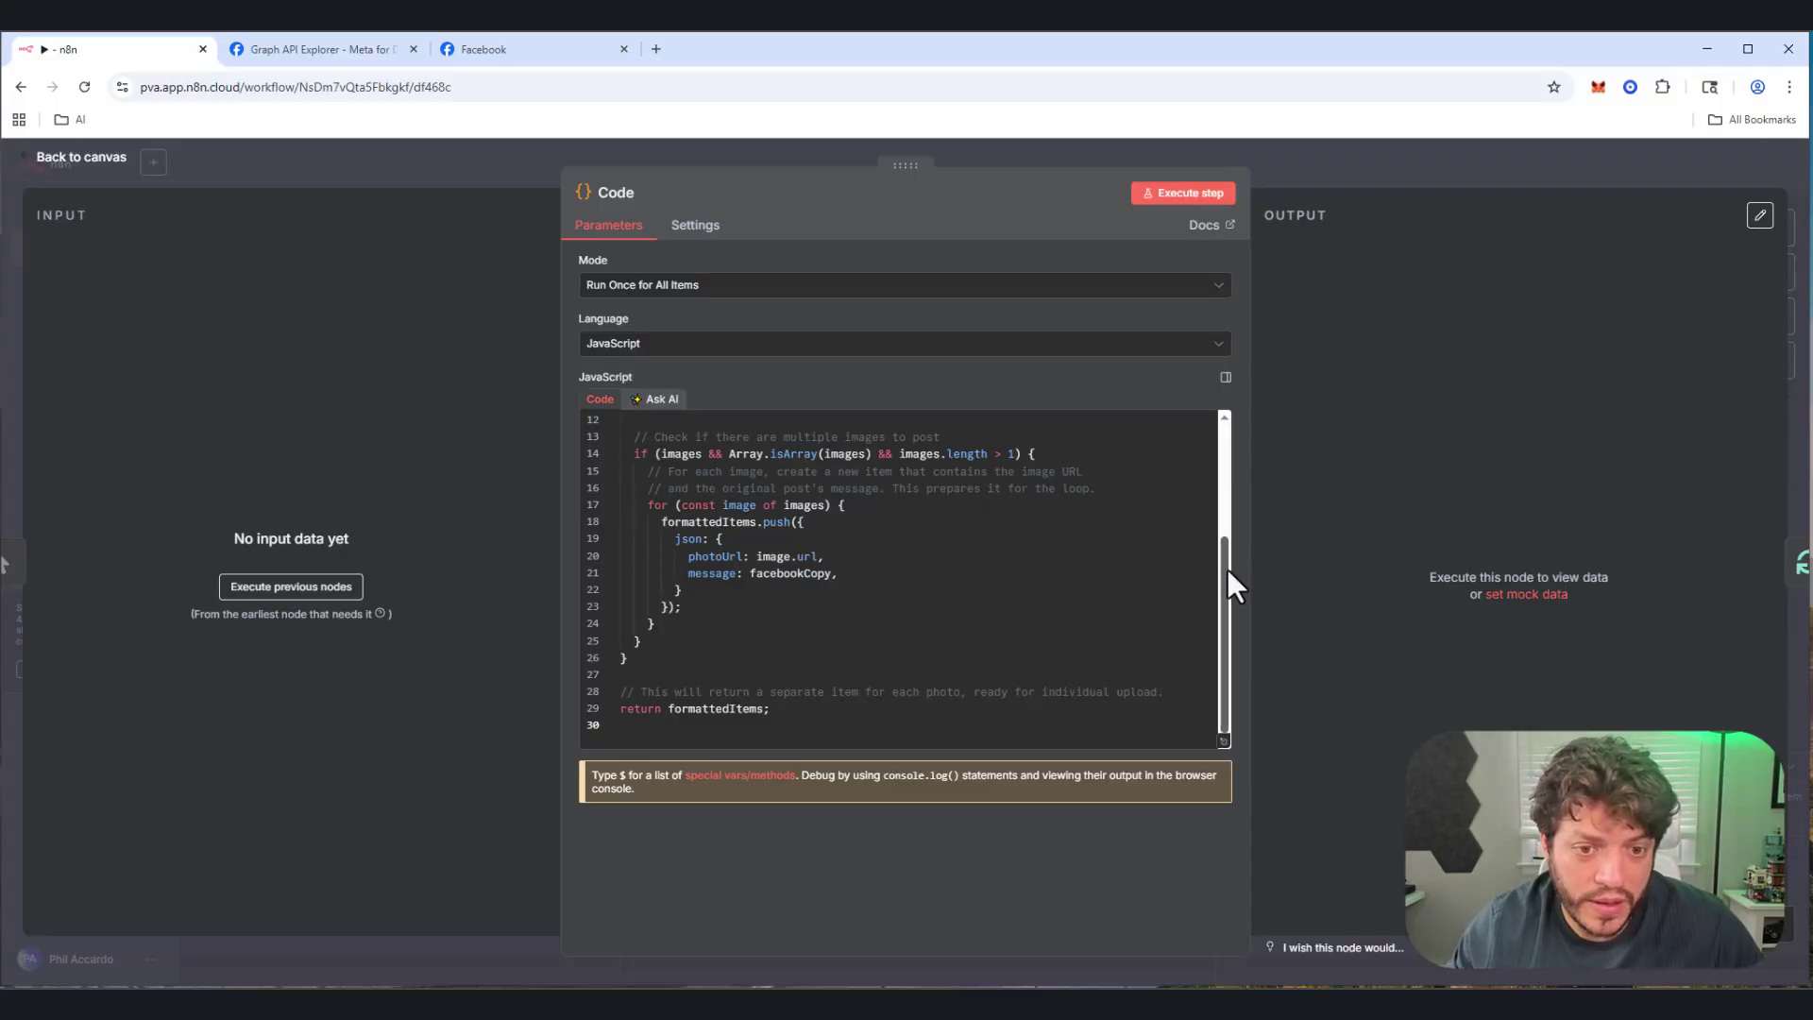
drag(1227, 568, 1209, 458)
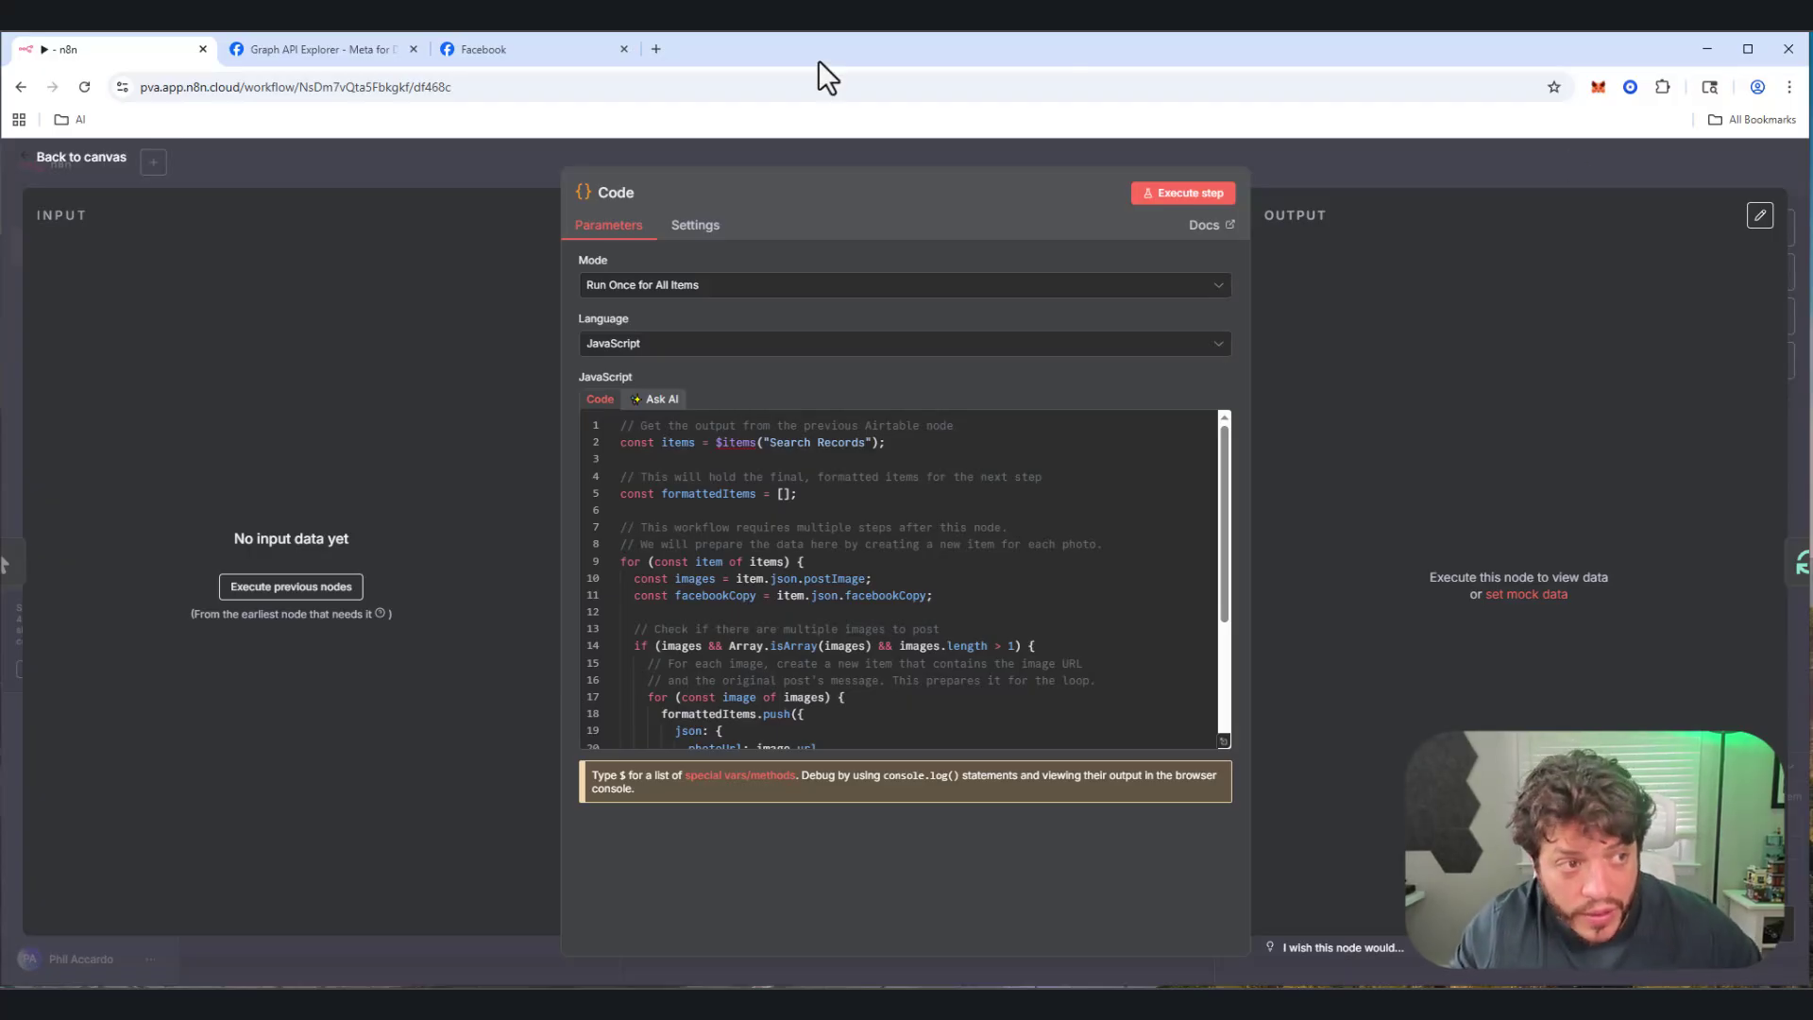
click(45, 158)
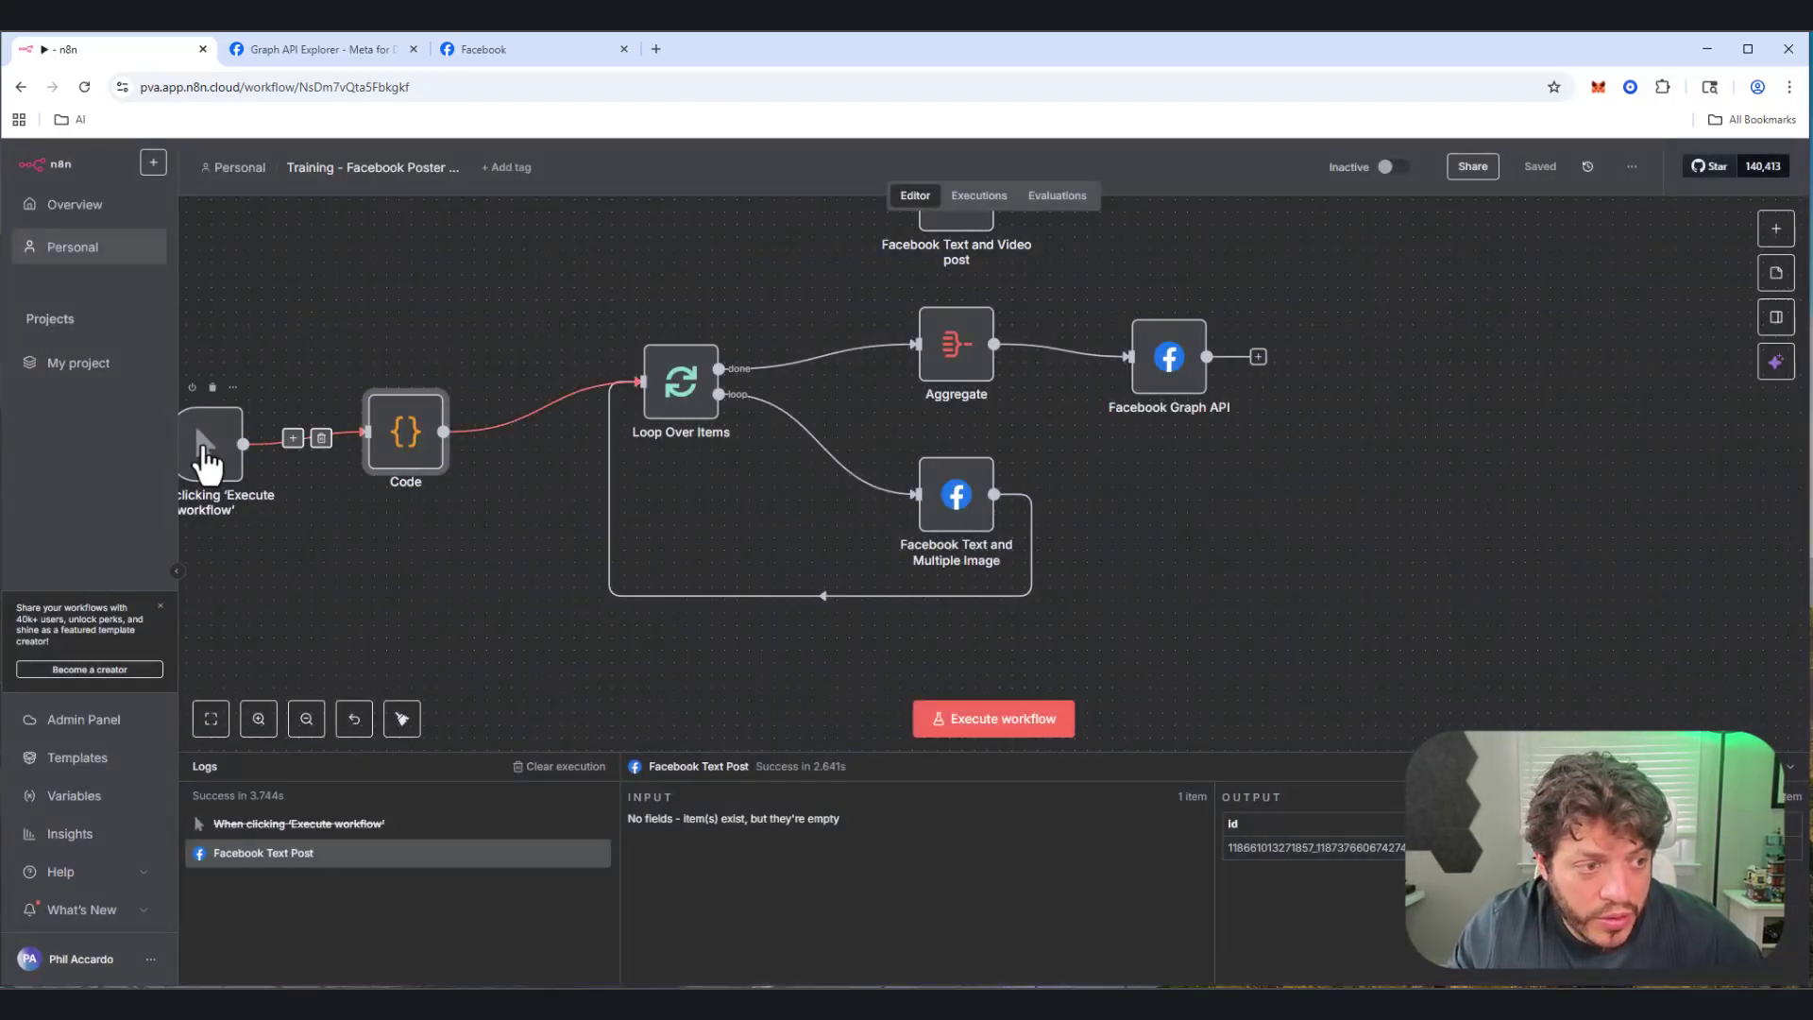
Step: Move the manual trigger slightly closer to the Code node
drag(206, 463, 253, 456)
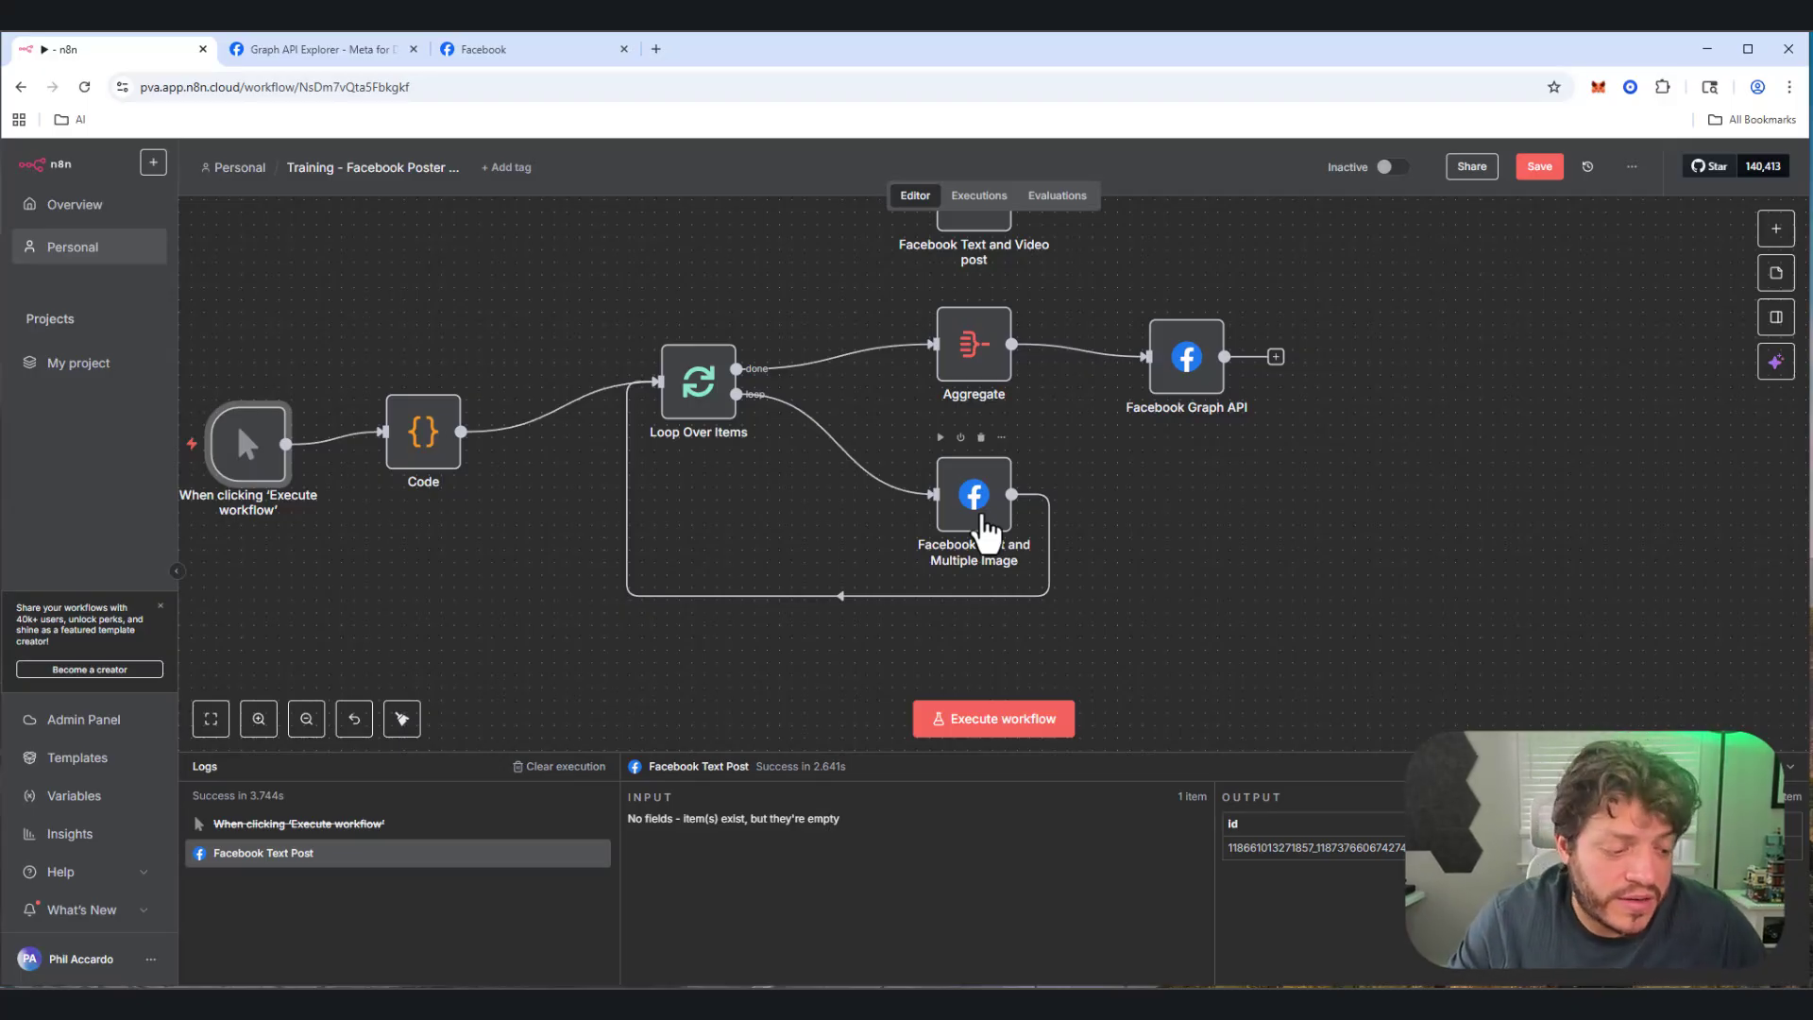
Step: Save the workflow and check the Aggregate node's individual field settings
key(ctrl+s)
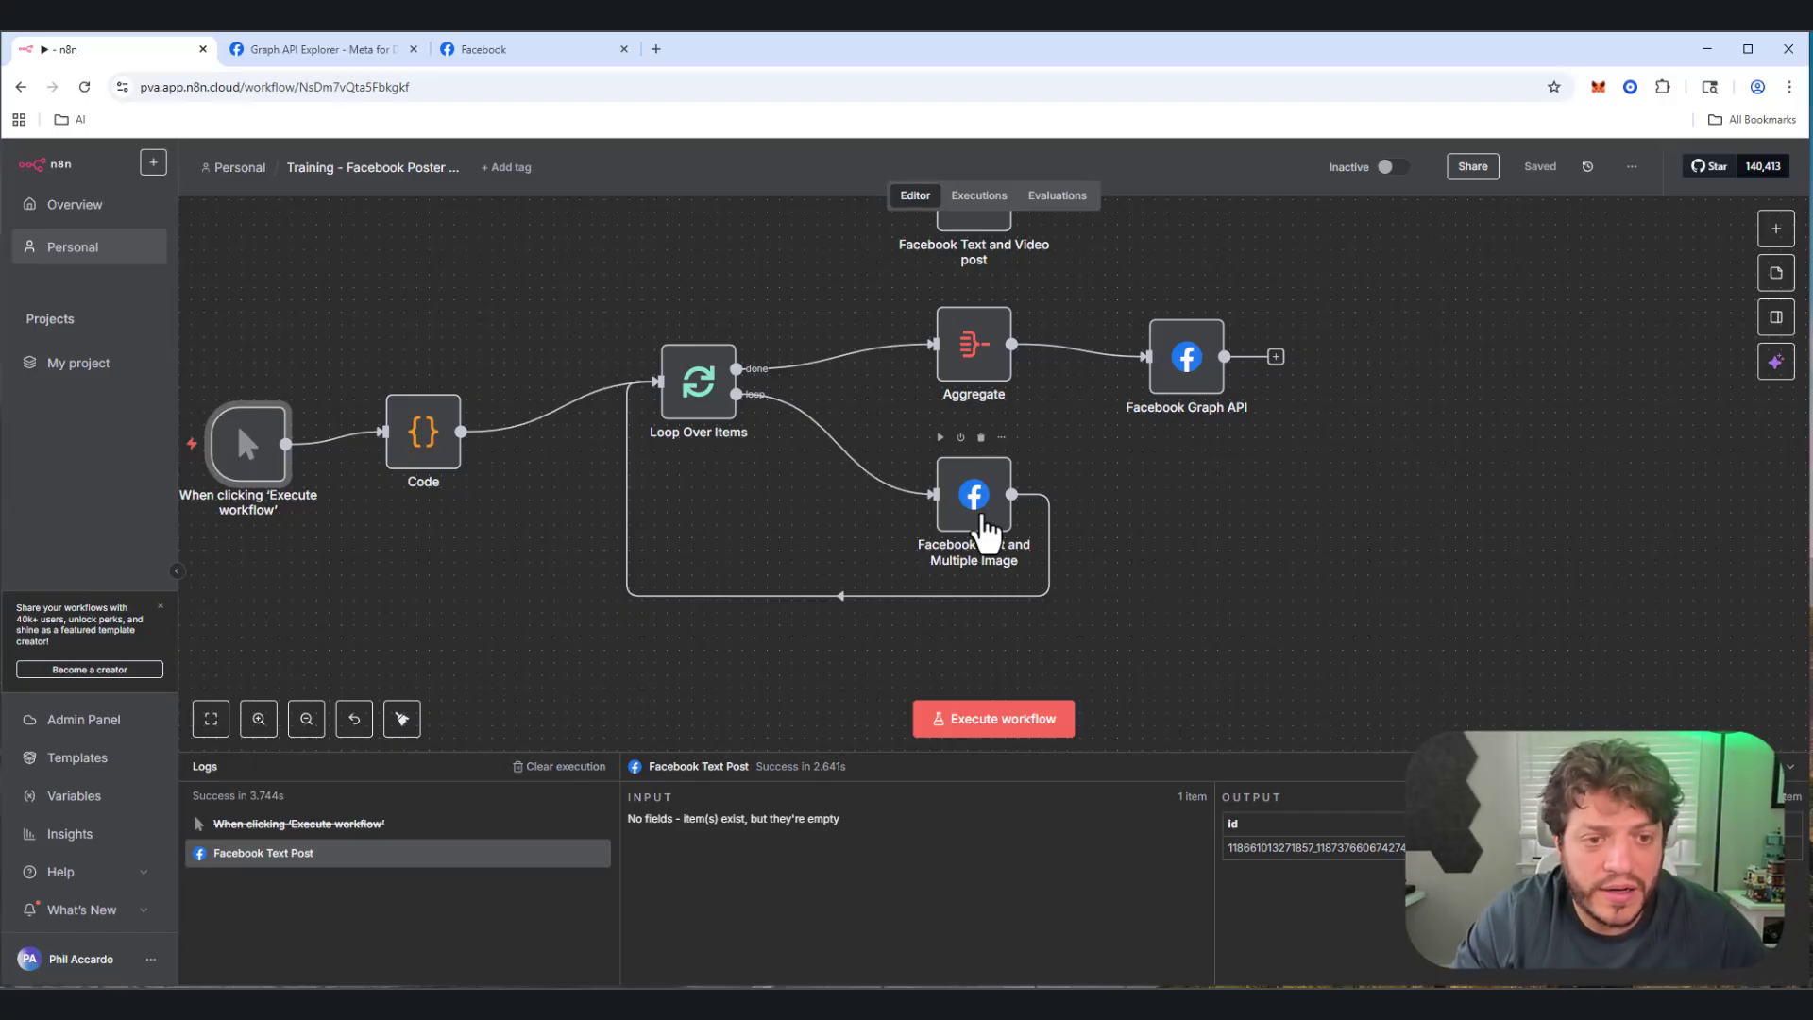
double_click(978, 378)
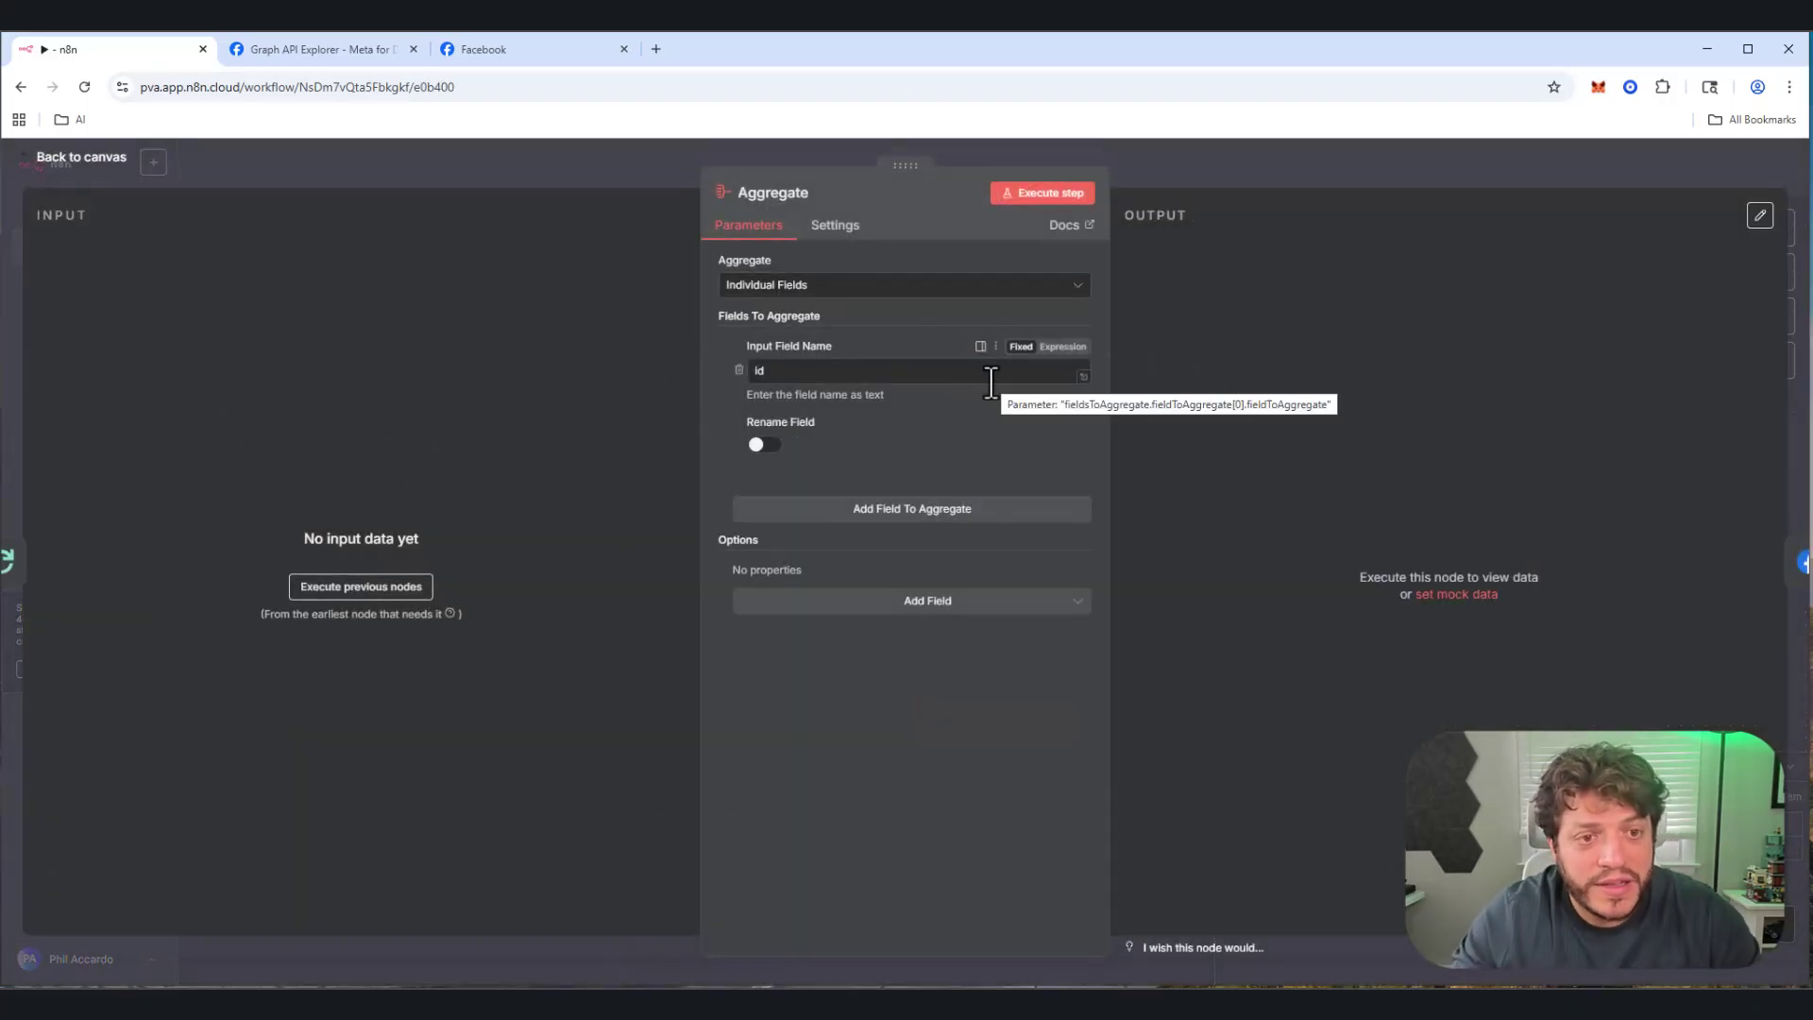
click(60, 159)
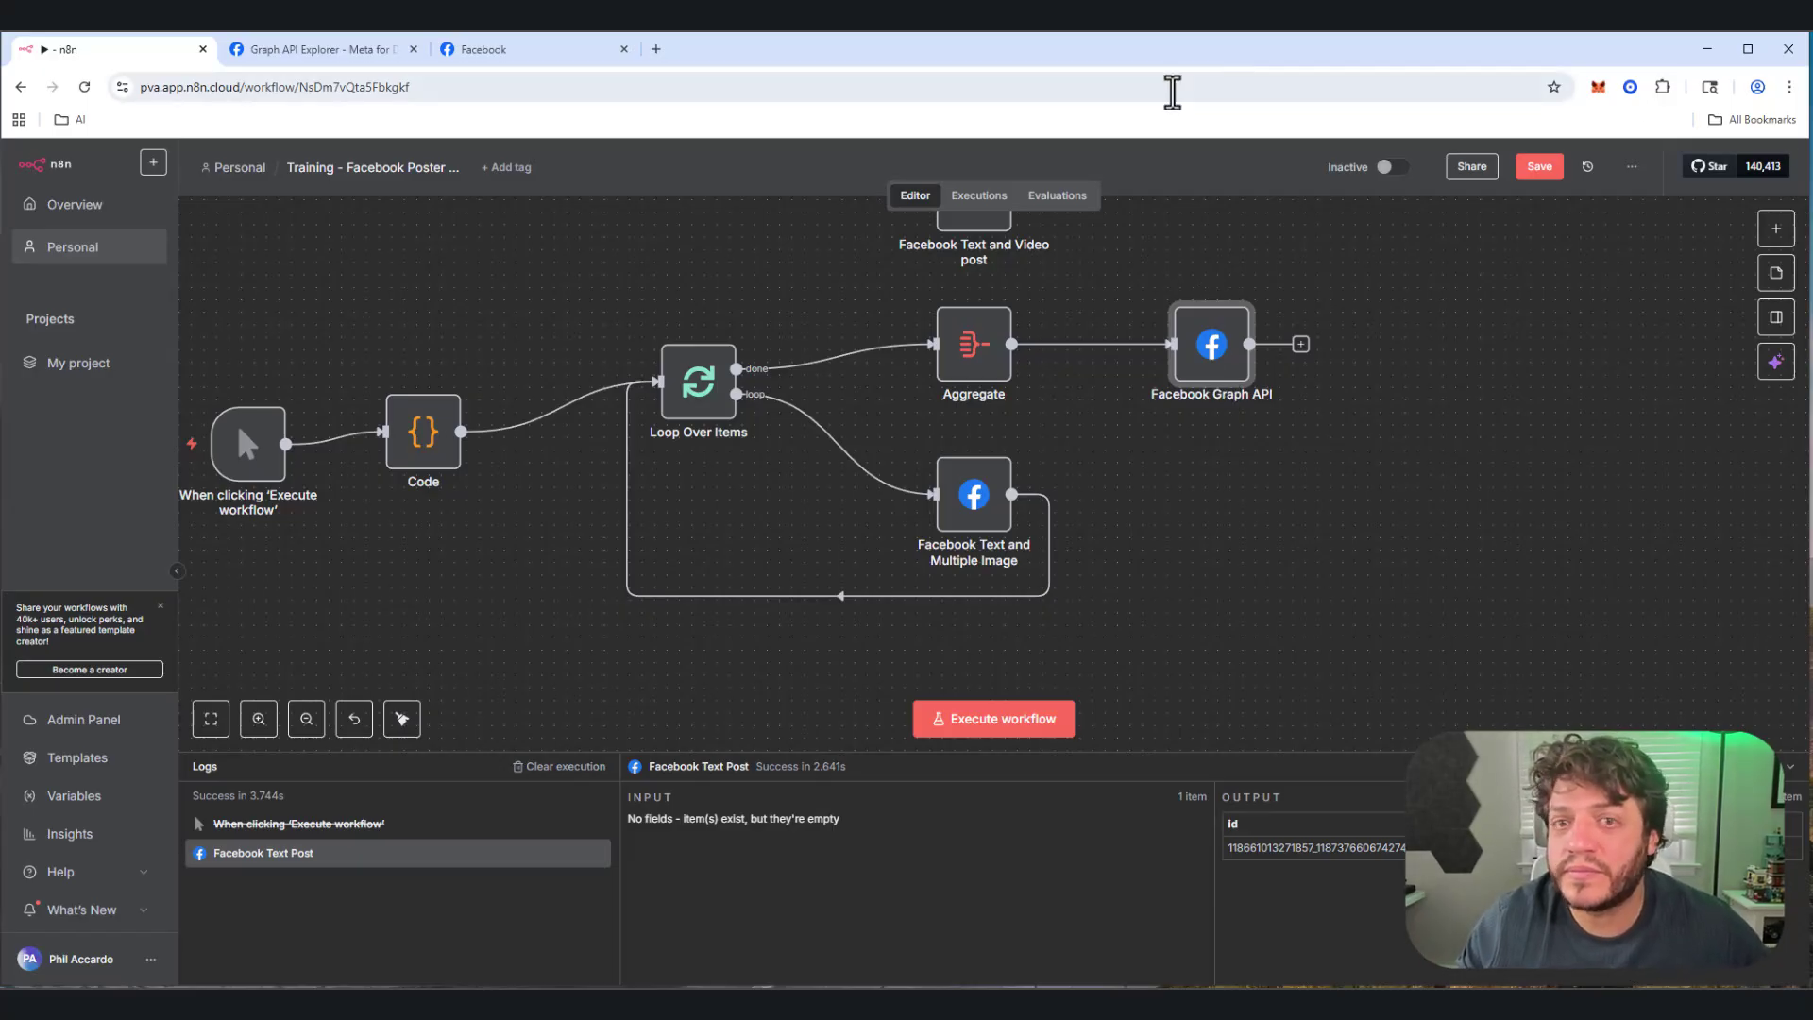
Step: Switch to the Facebook page and examine the published Pending Sale video post with its full caption
click(526, 55)
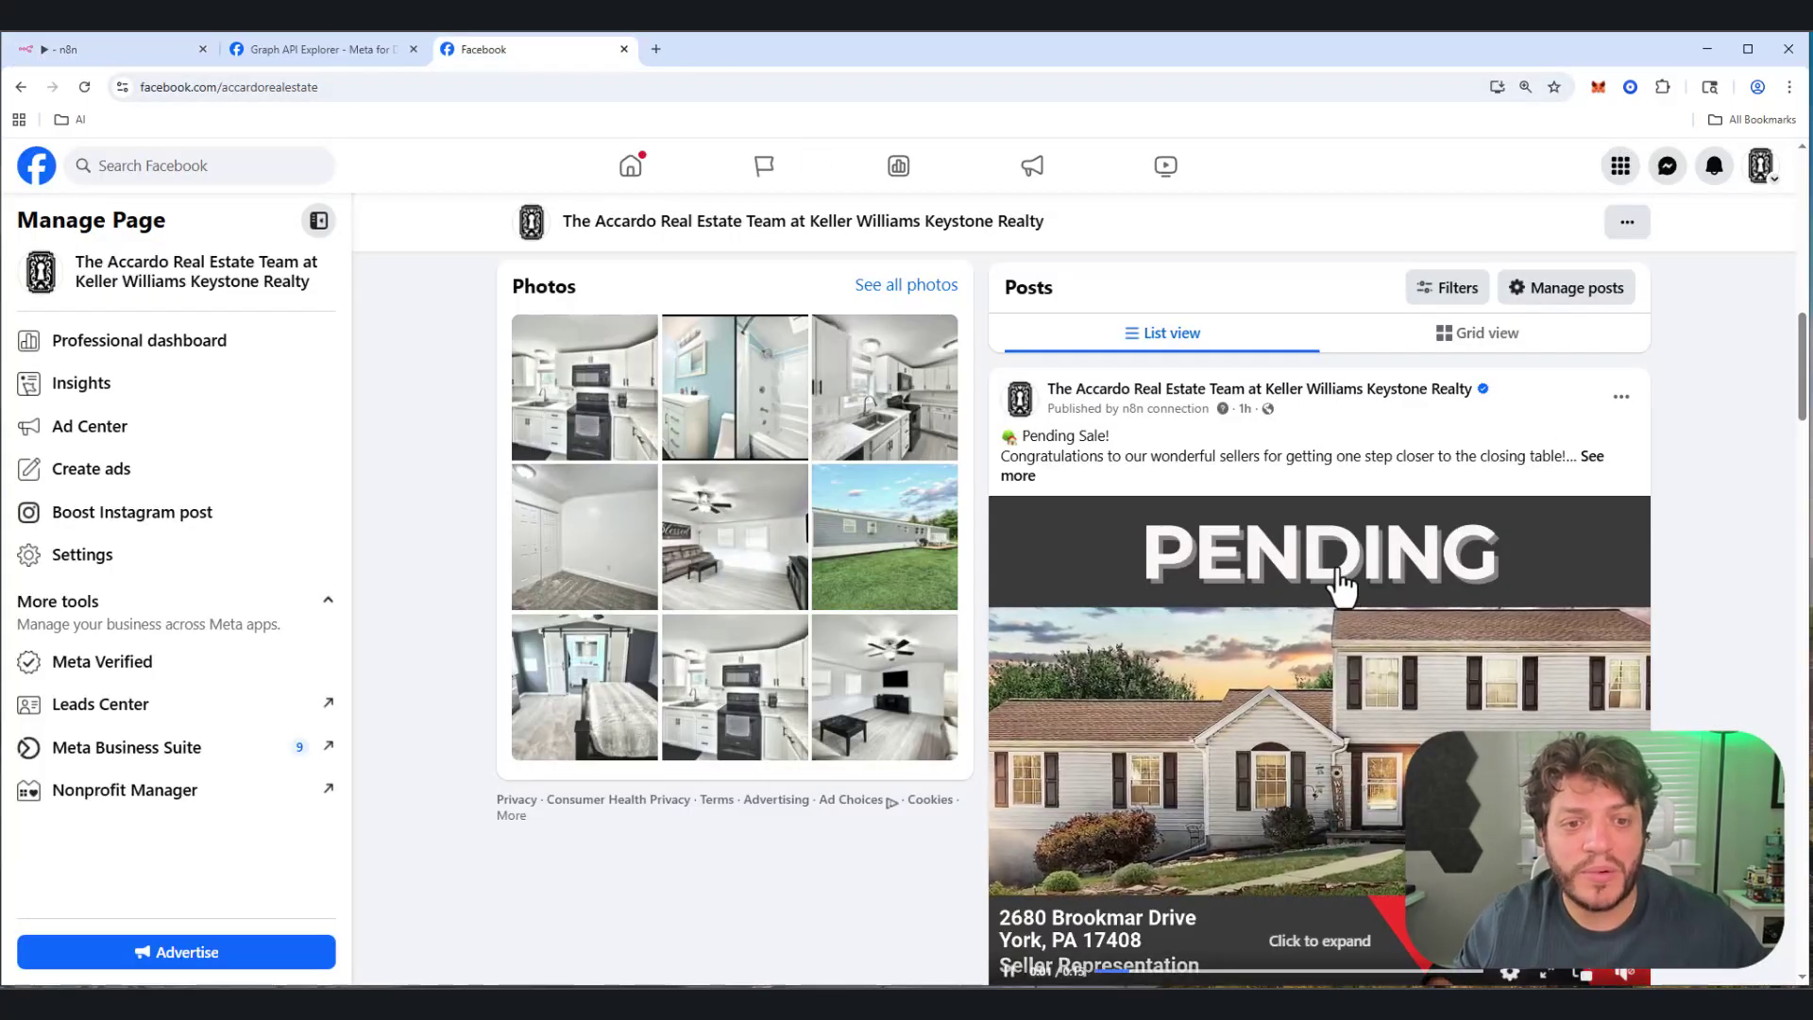
scroll(1341, 510, down, 2)
scroll(1209, 486, up, 2)
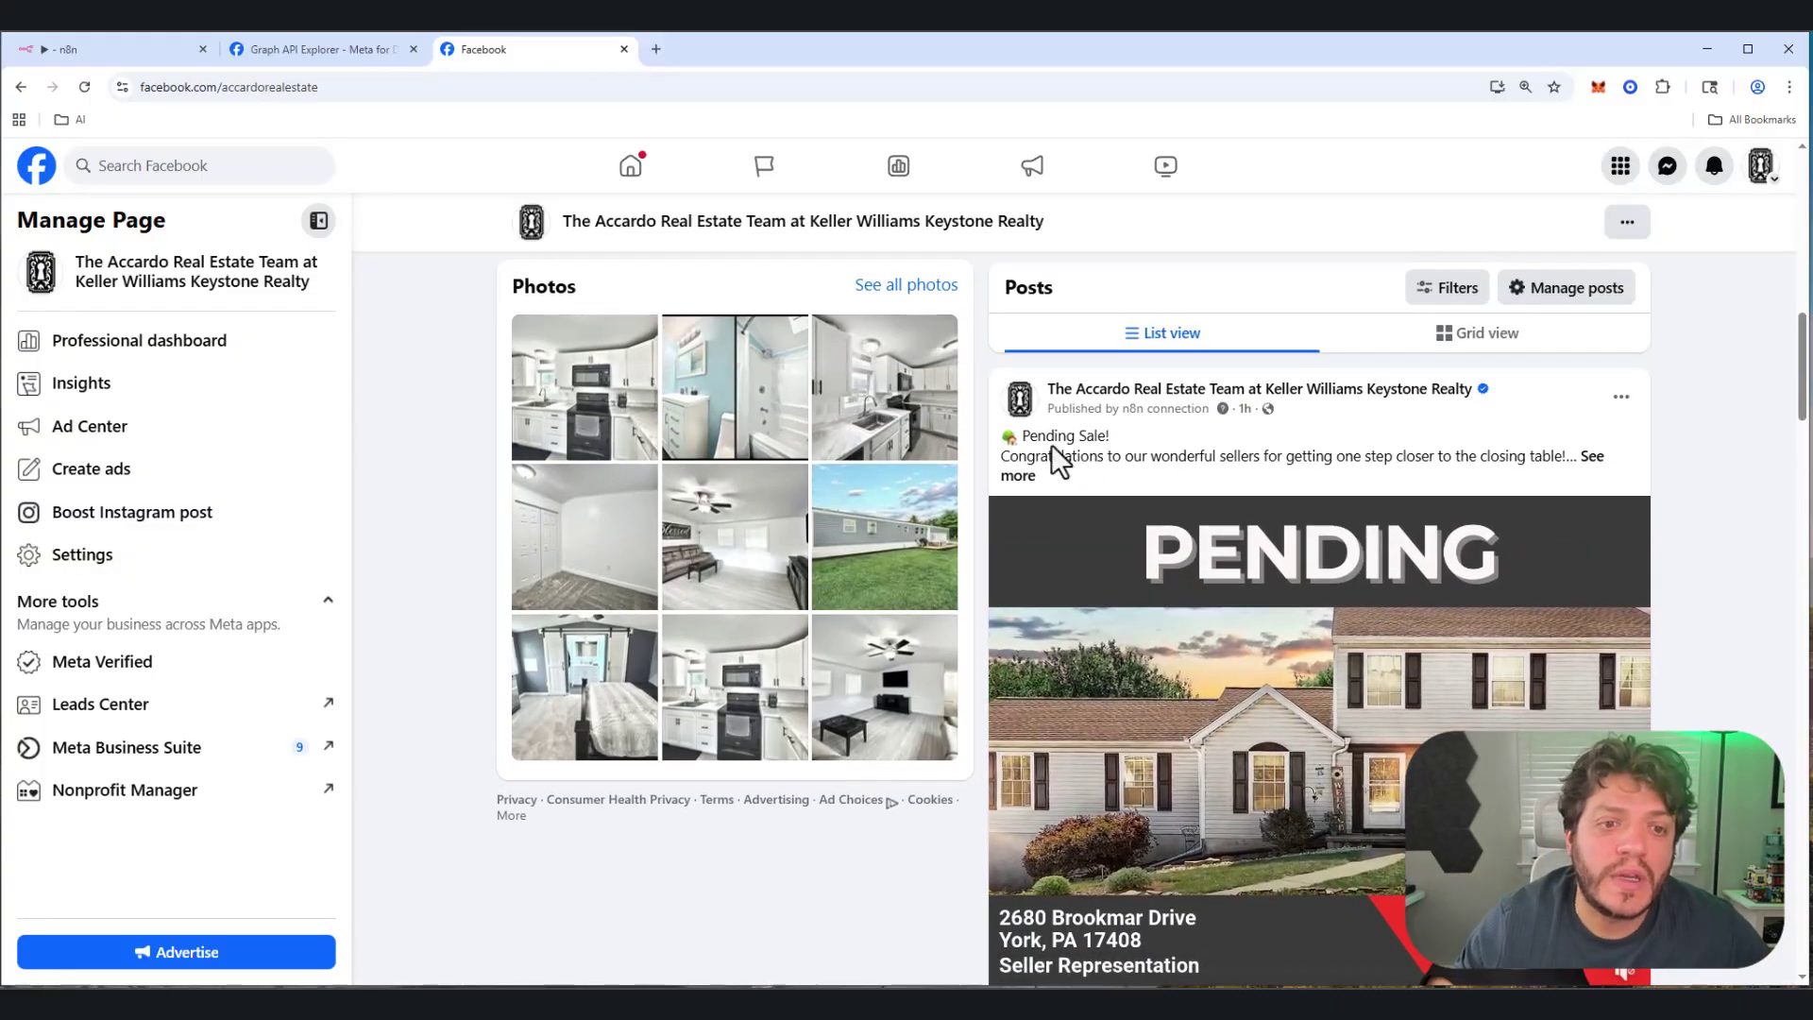
click(1029, 478)
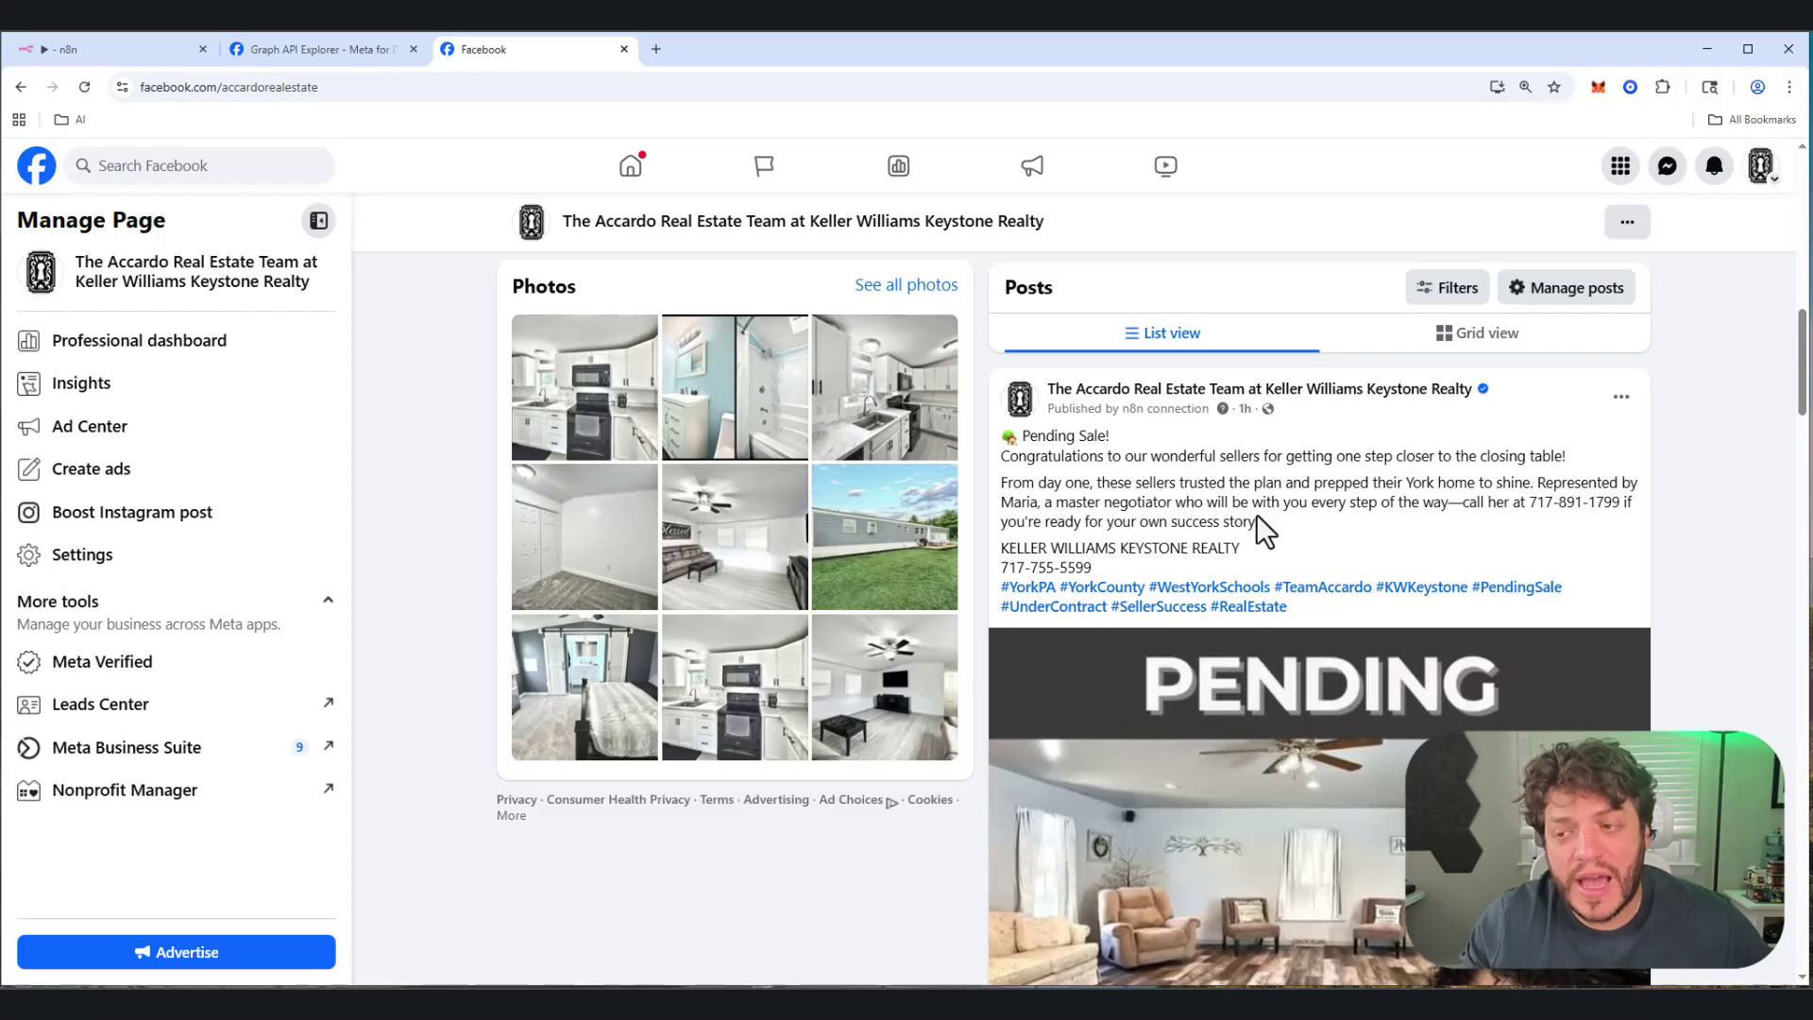
scroll(1127, 550, down, 2)
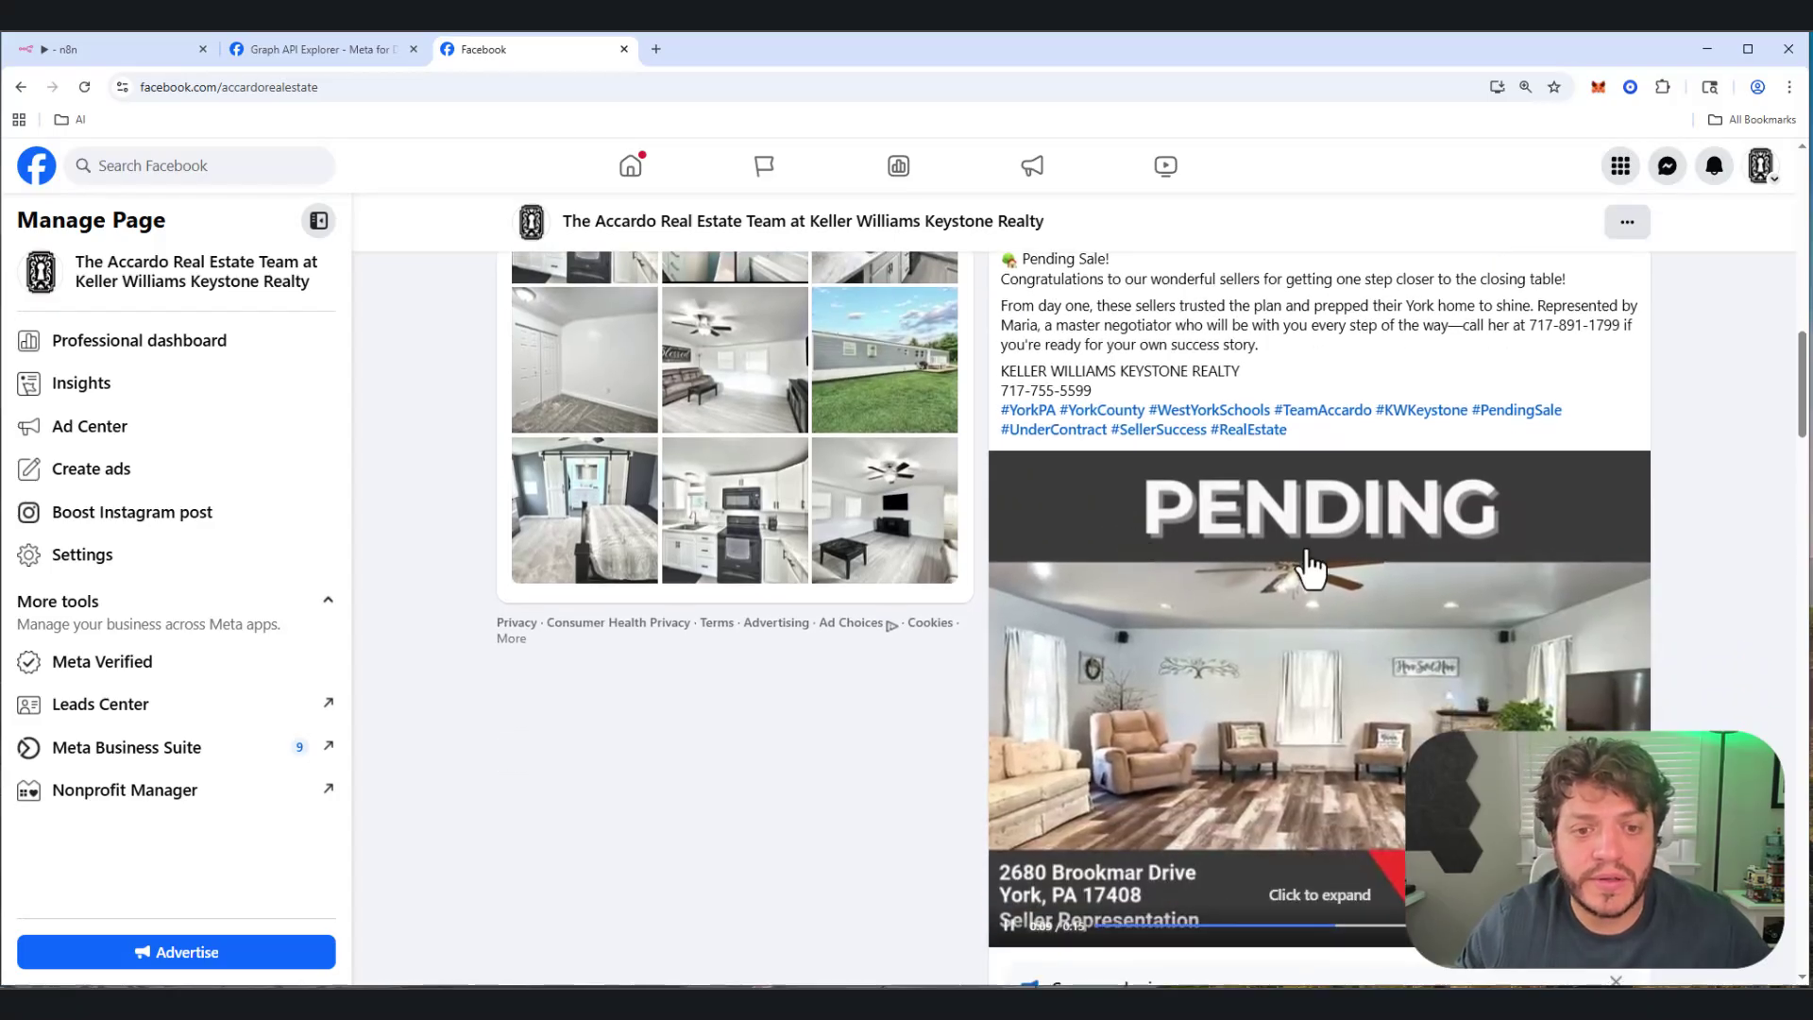
Step: Examine the Just Listed multiple-image post on the Facebook page, including its full caption and the enlarged exterior photo
scroll(1307, 570, down, 6)
scroll(1307, 570, down, 18)
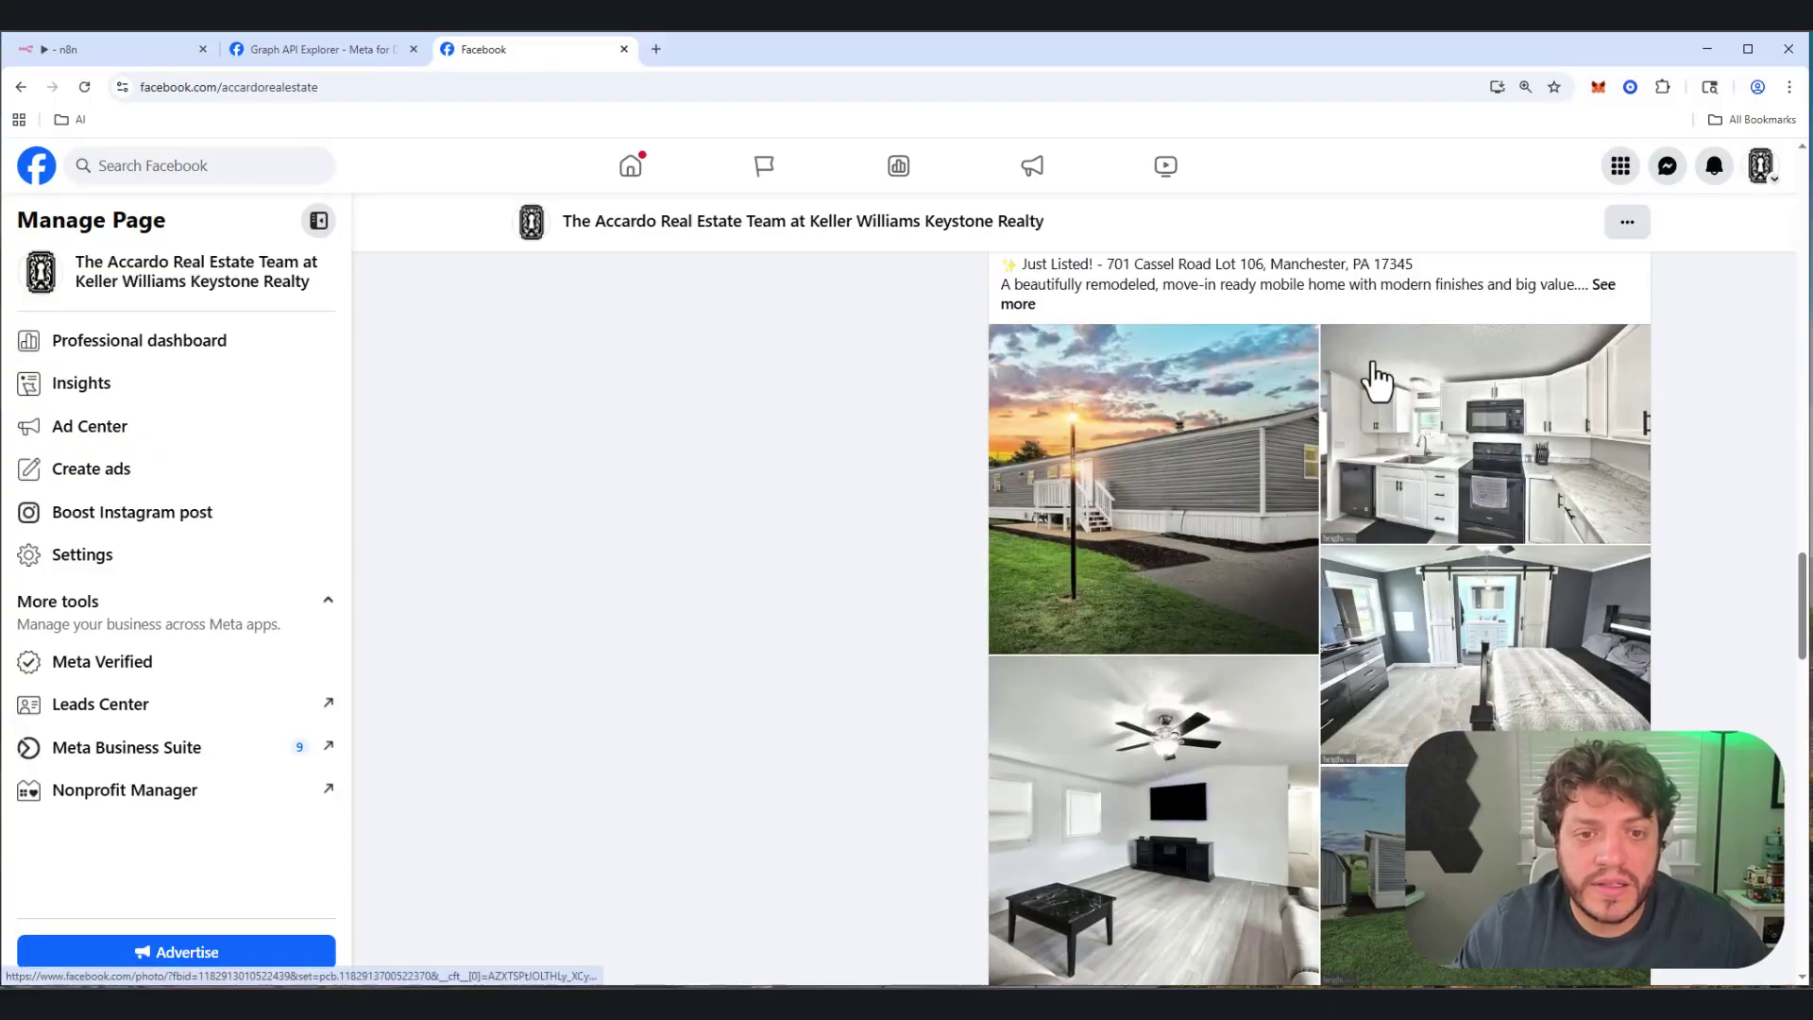
click(1606, 285)
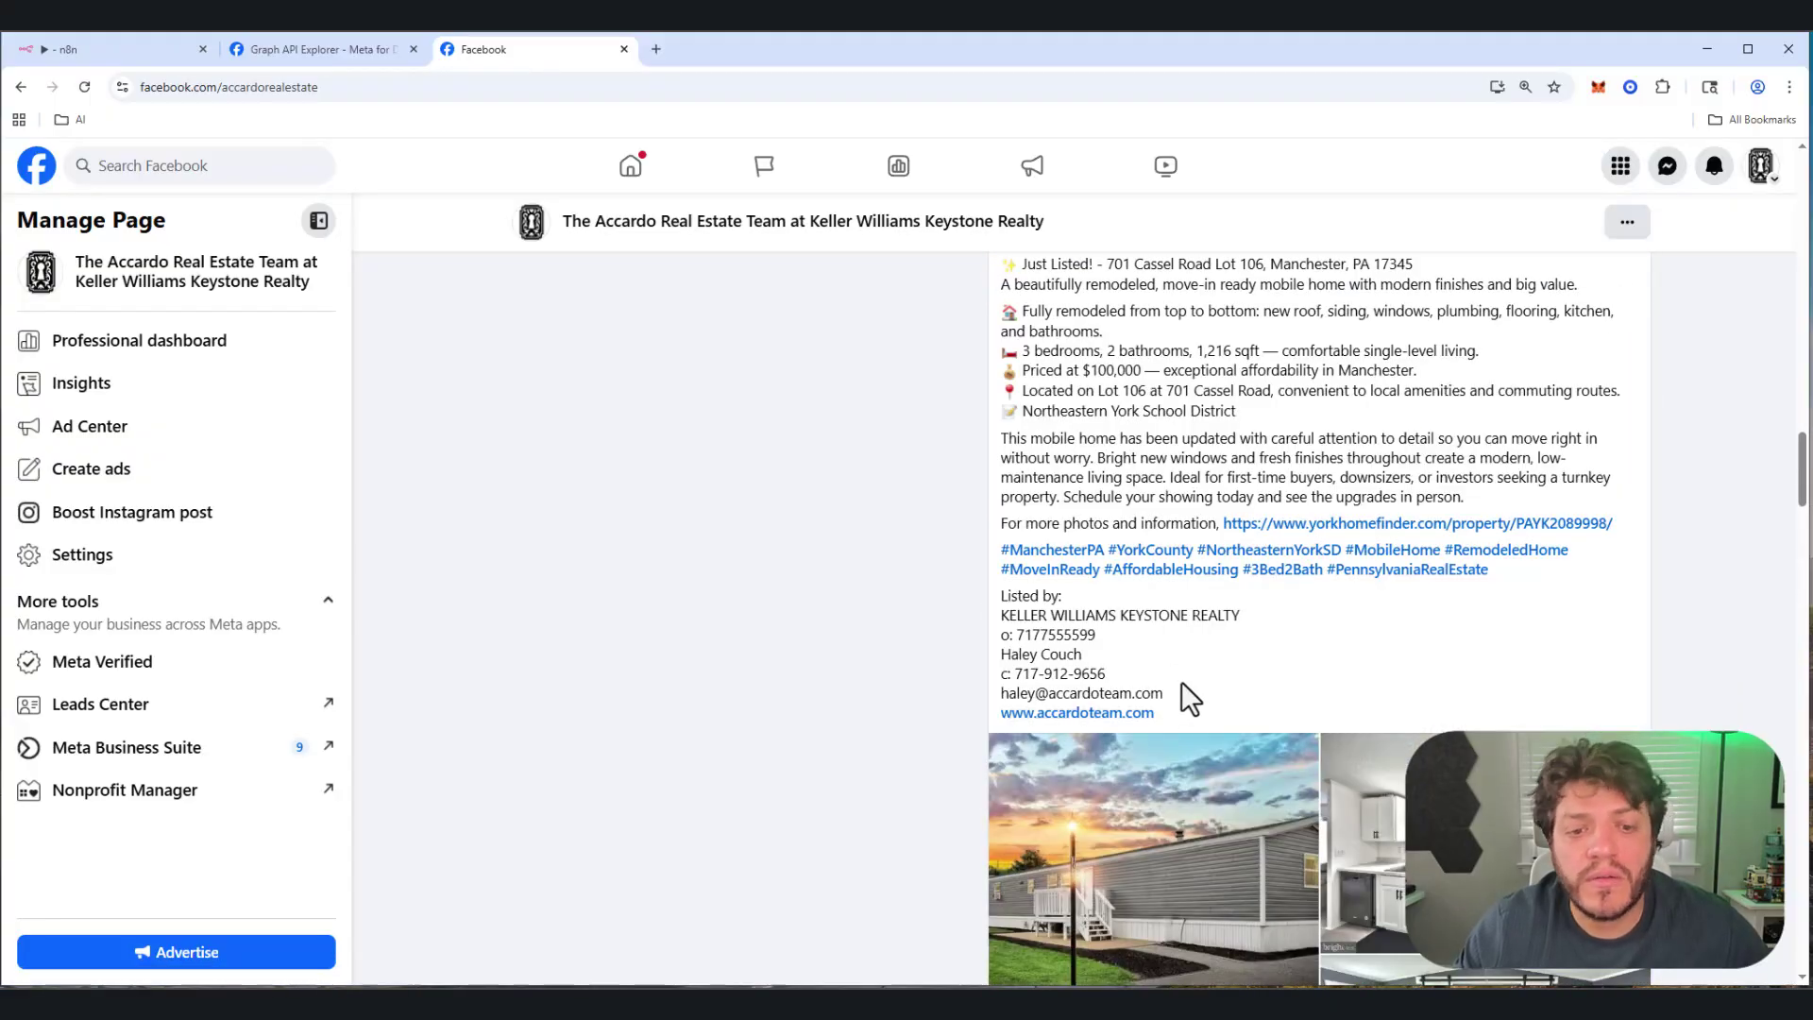
scroll(1181, 699, up, 3)
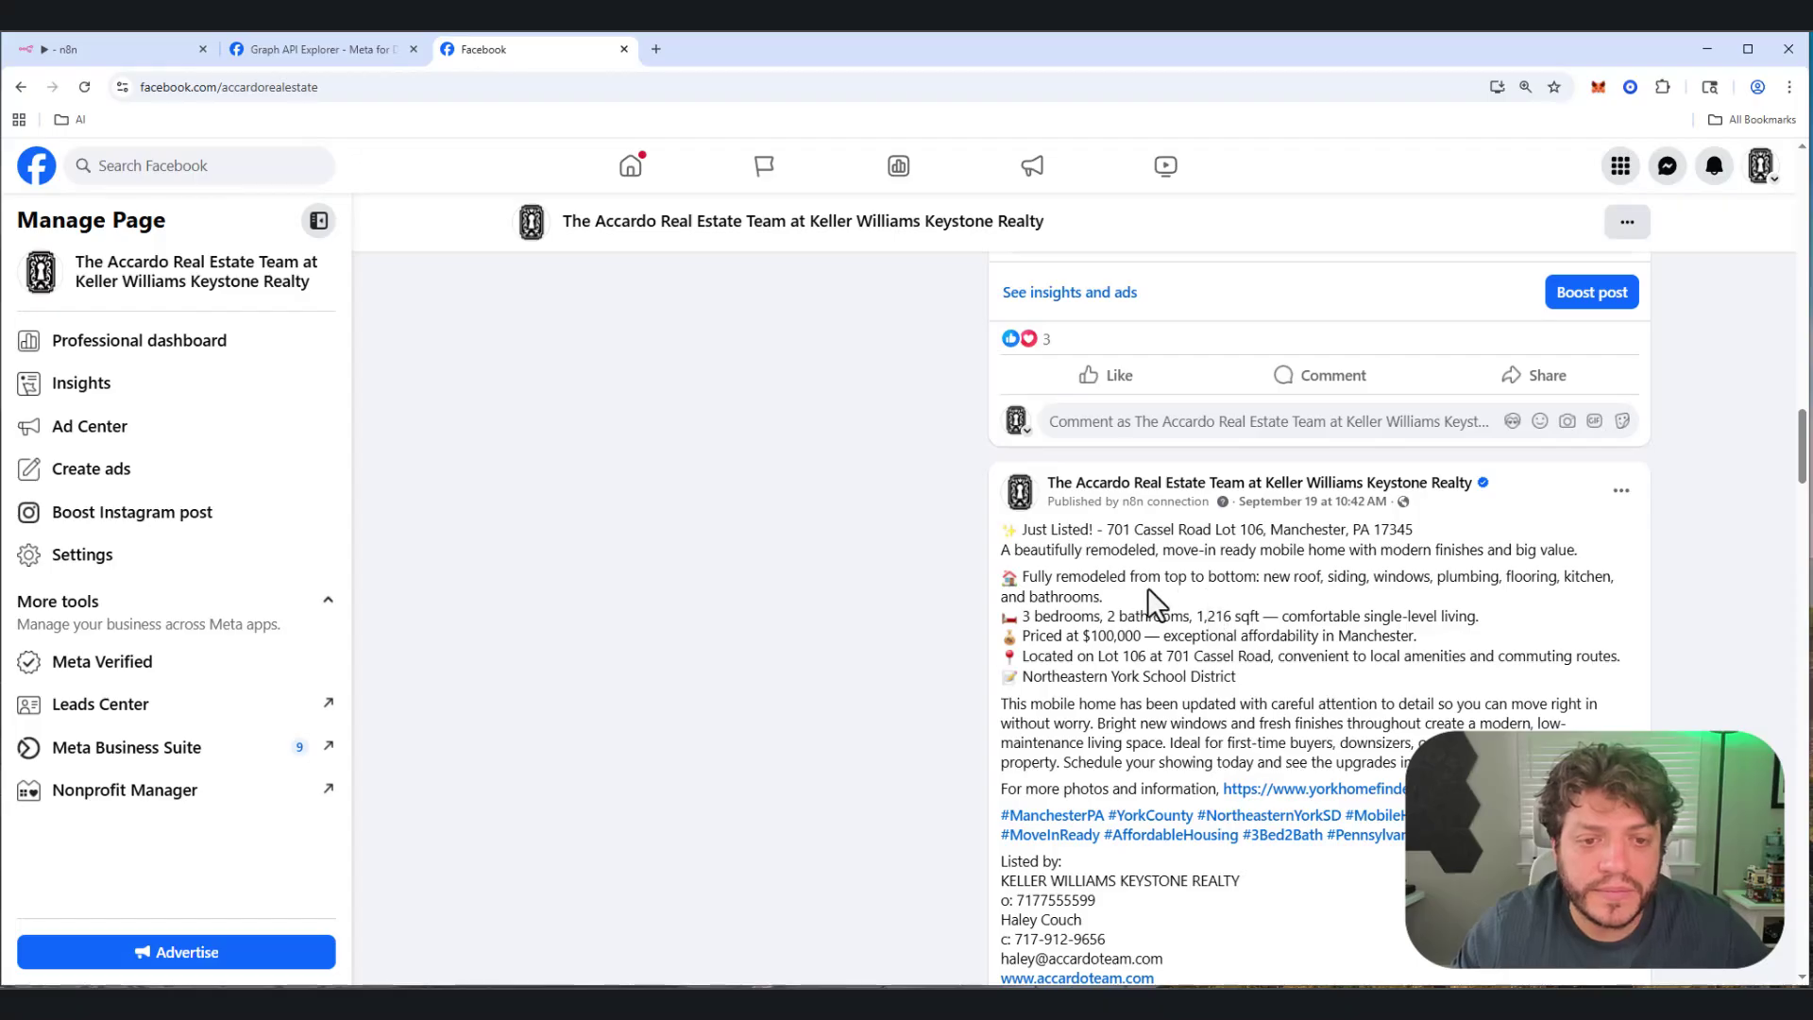
scroll(1151, 682, down, 10)
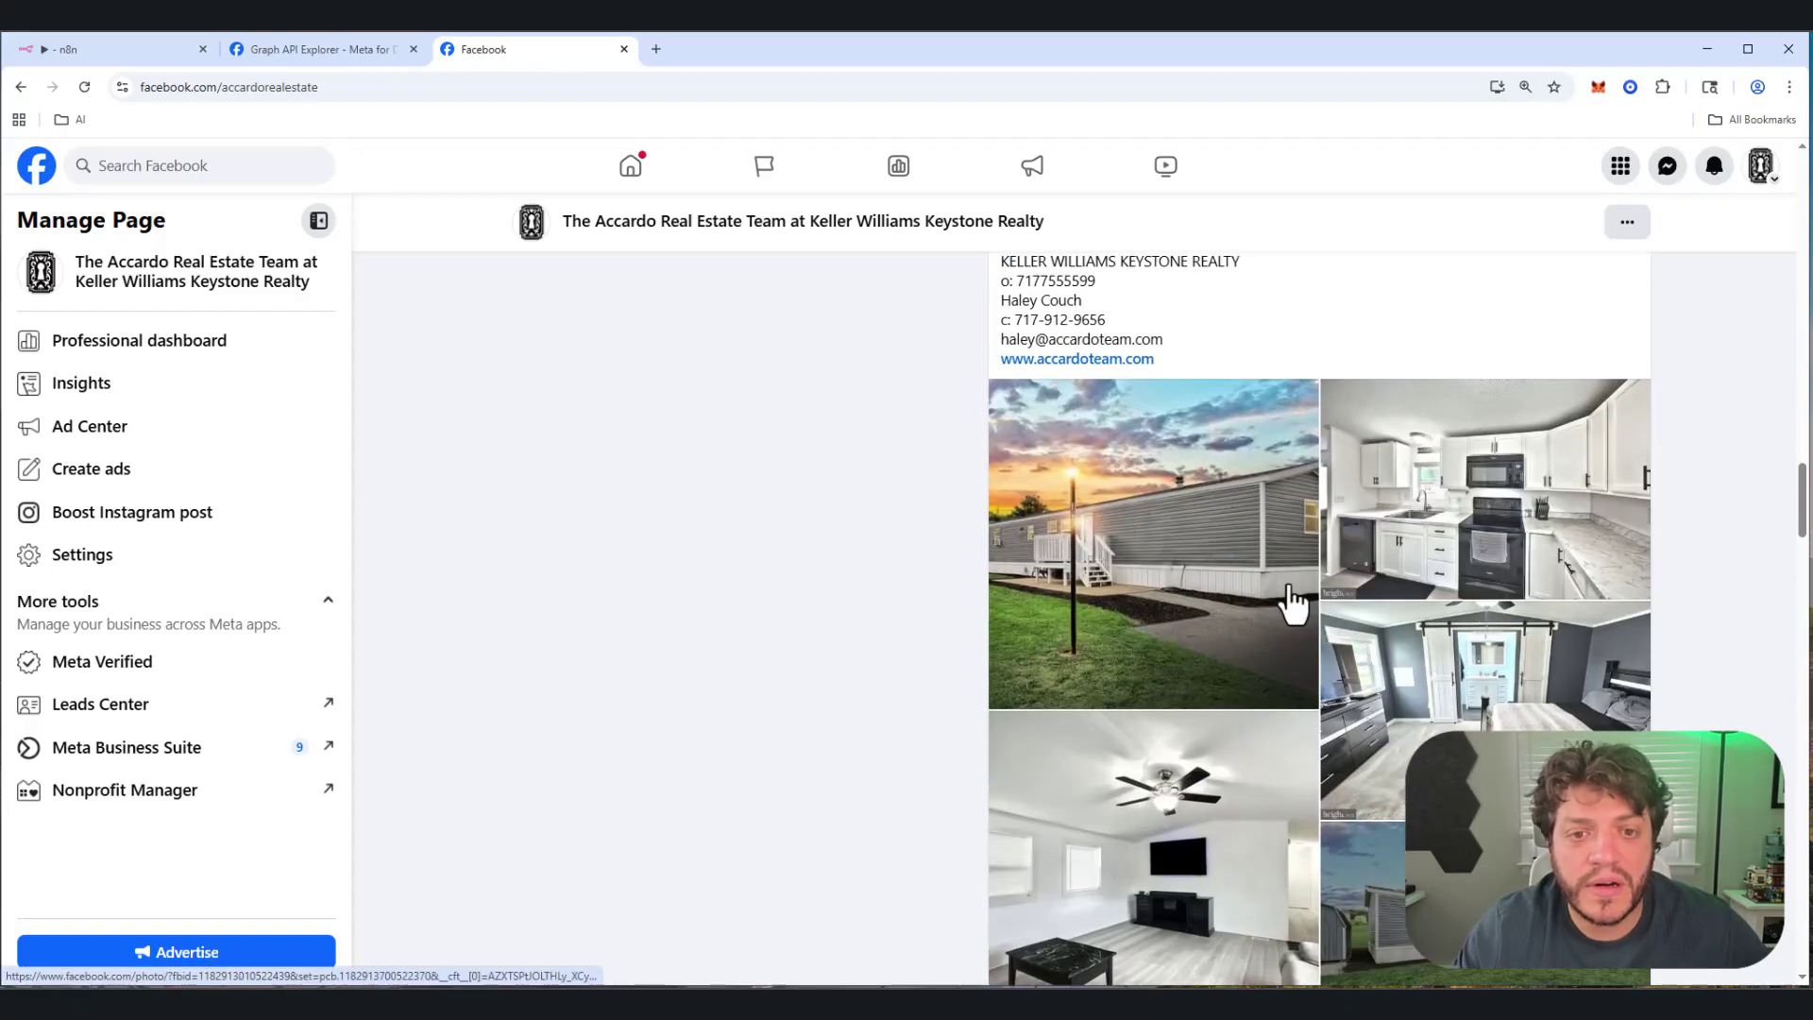
scroll(1303, 604, up, 3)
click(1206, 564)
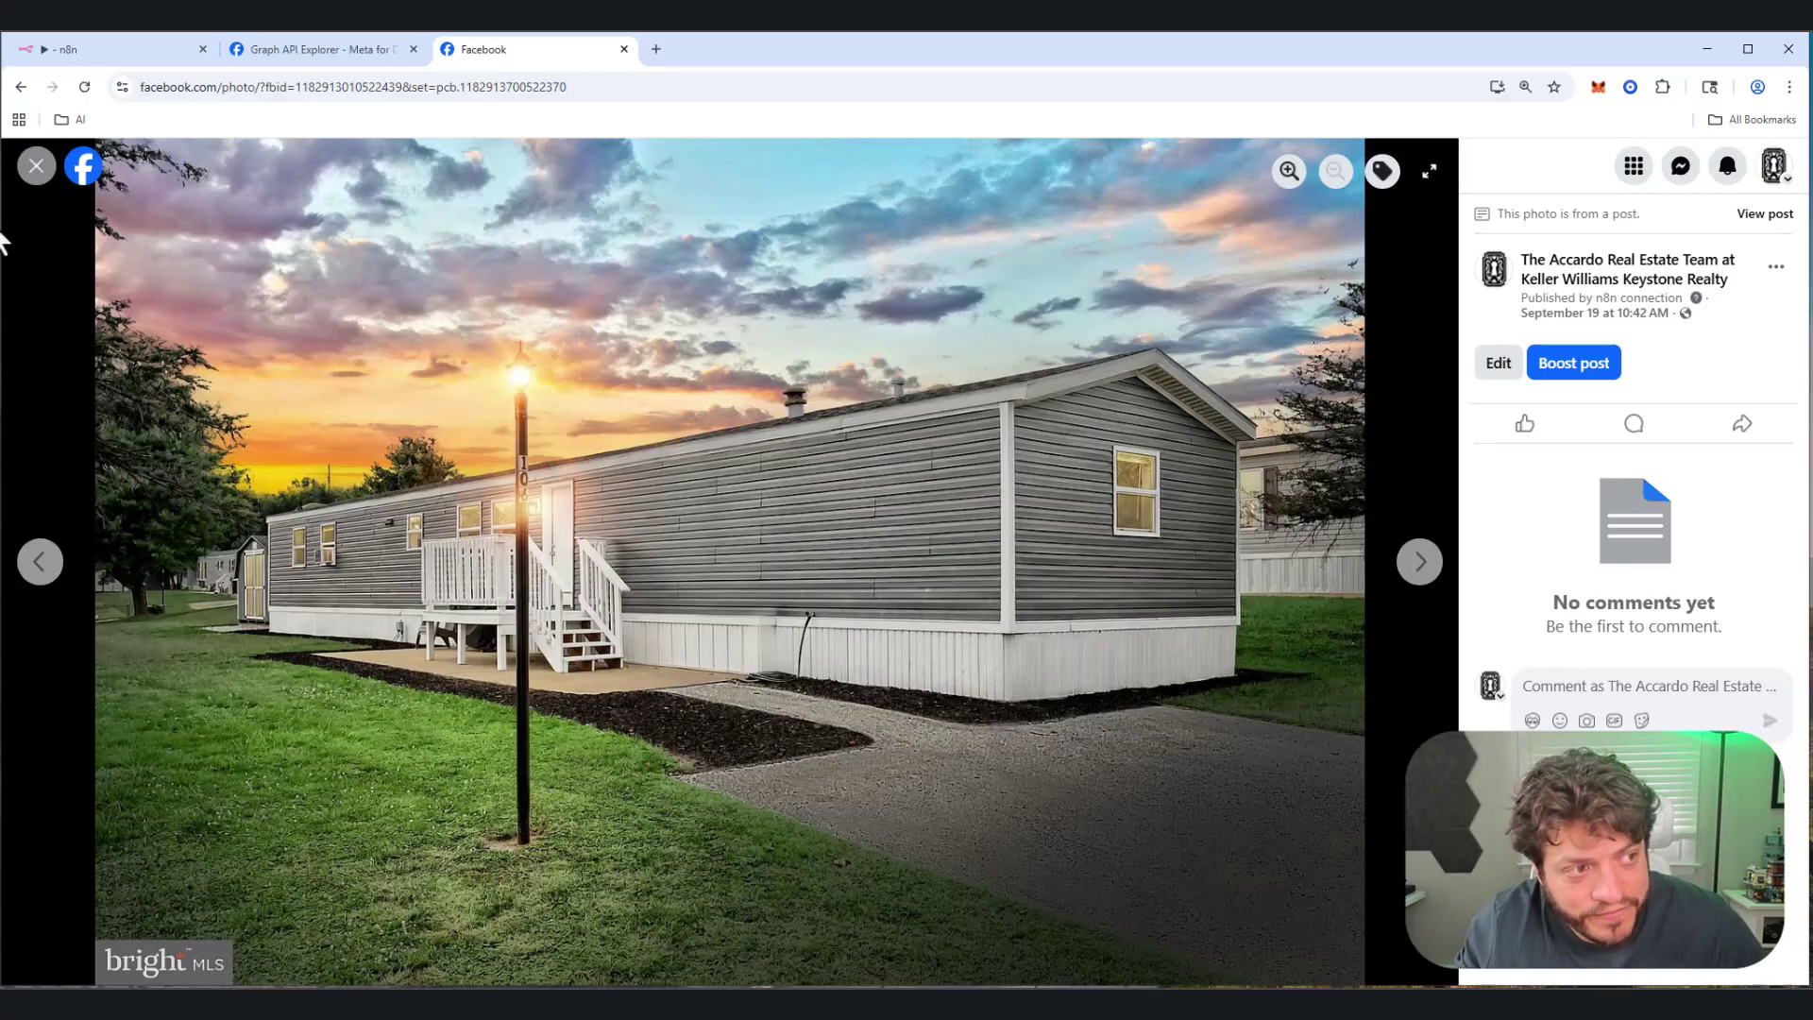
click(36, 170)
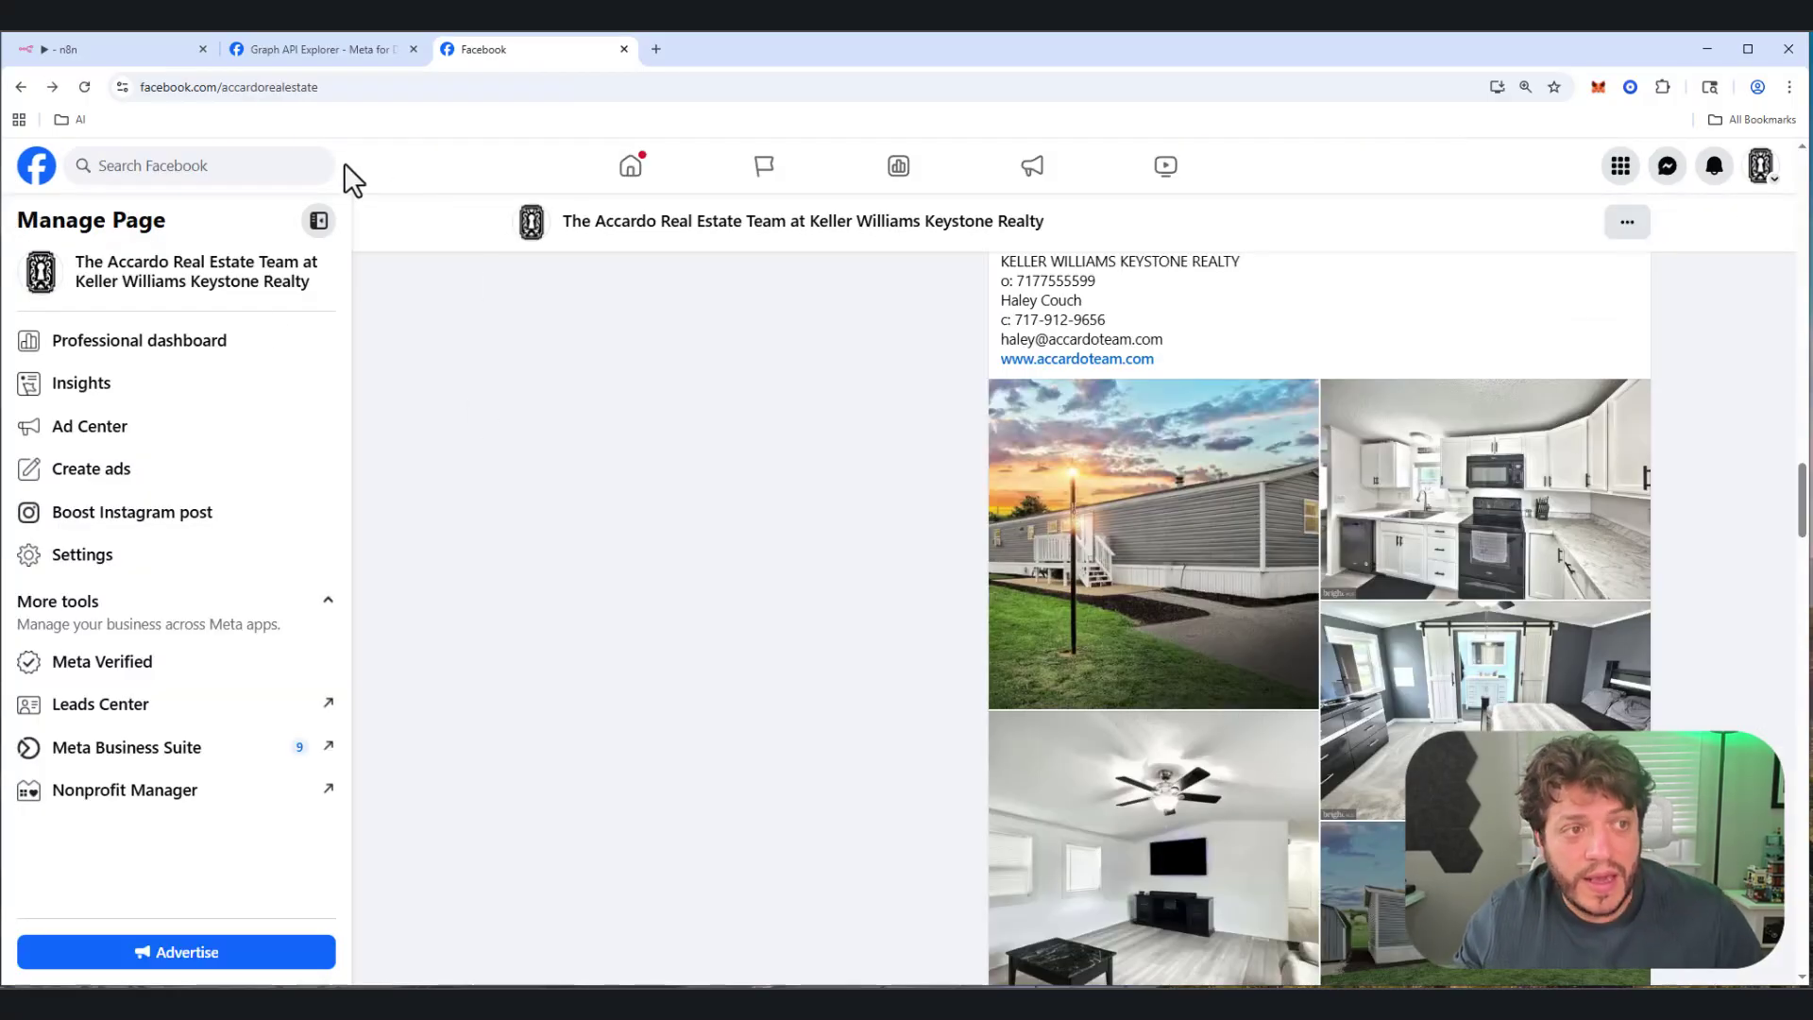
Step: Return to the n8n workflow and look over the complete layout of all its nodes
click(321, 52)
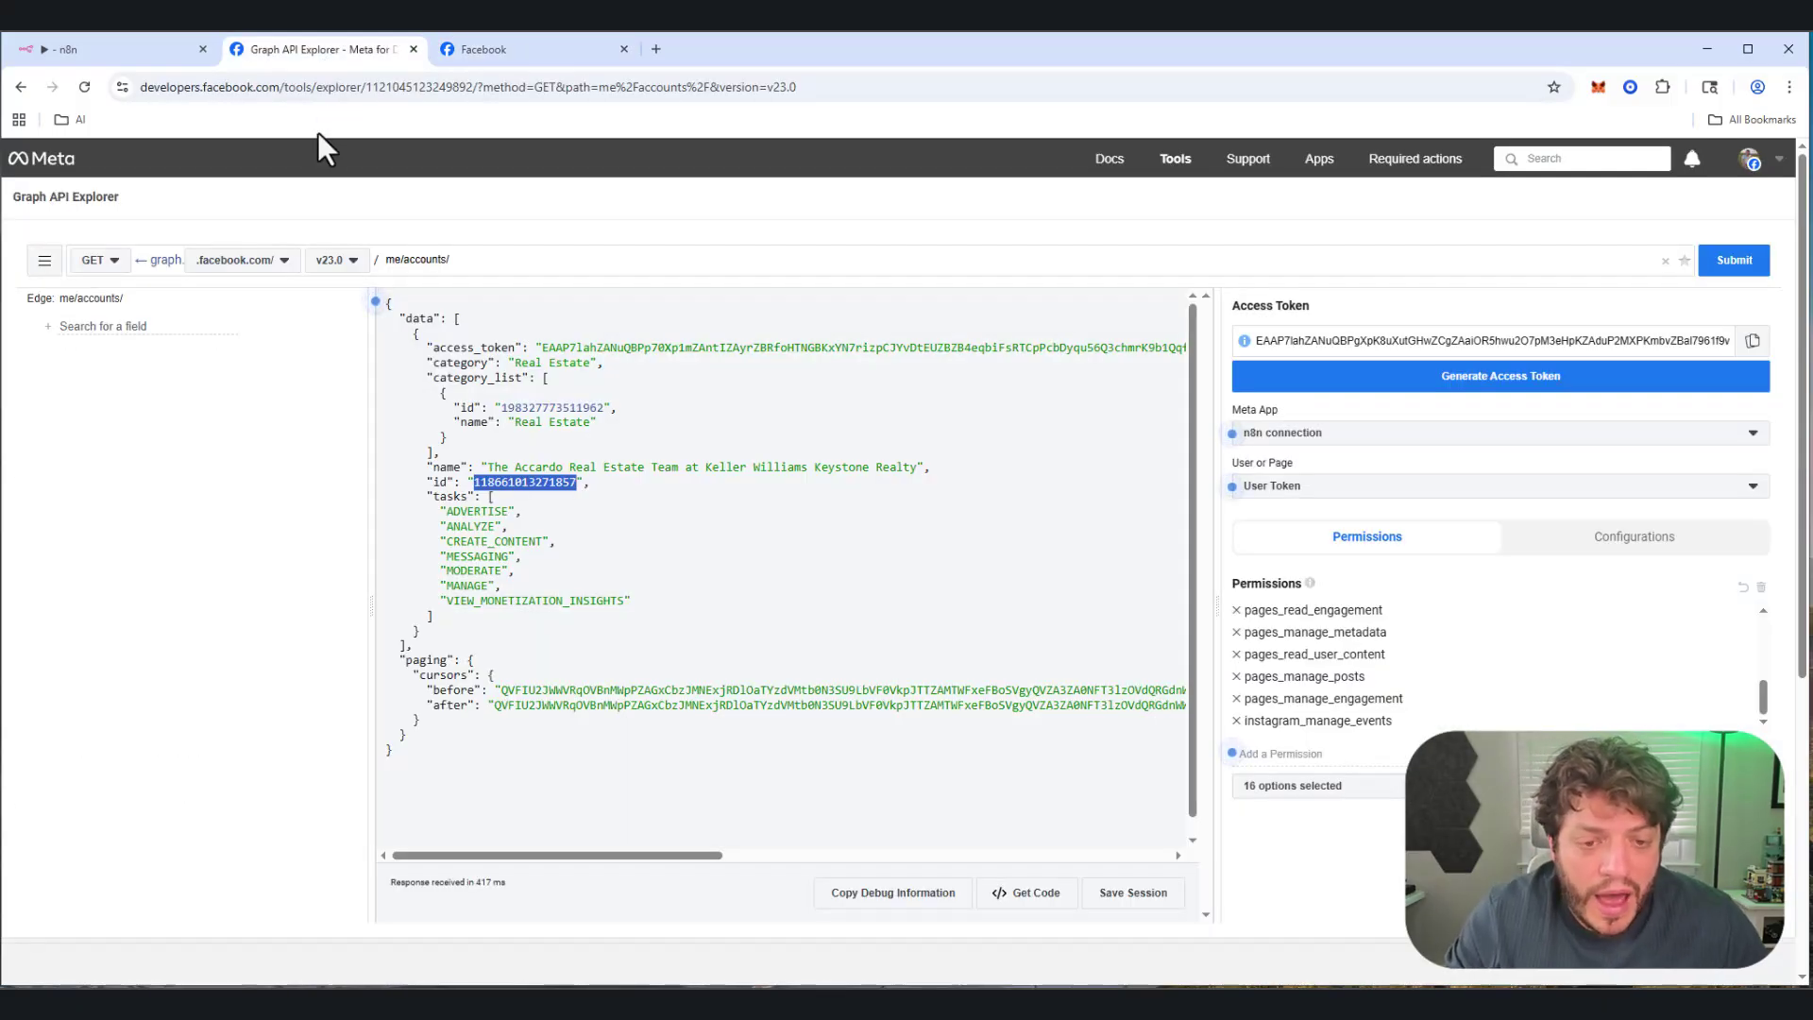
click(129, 55)
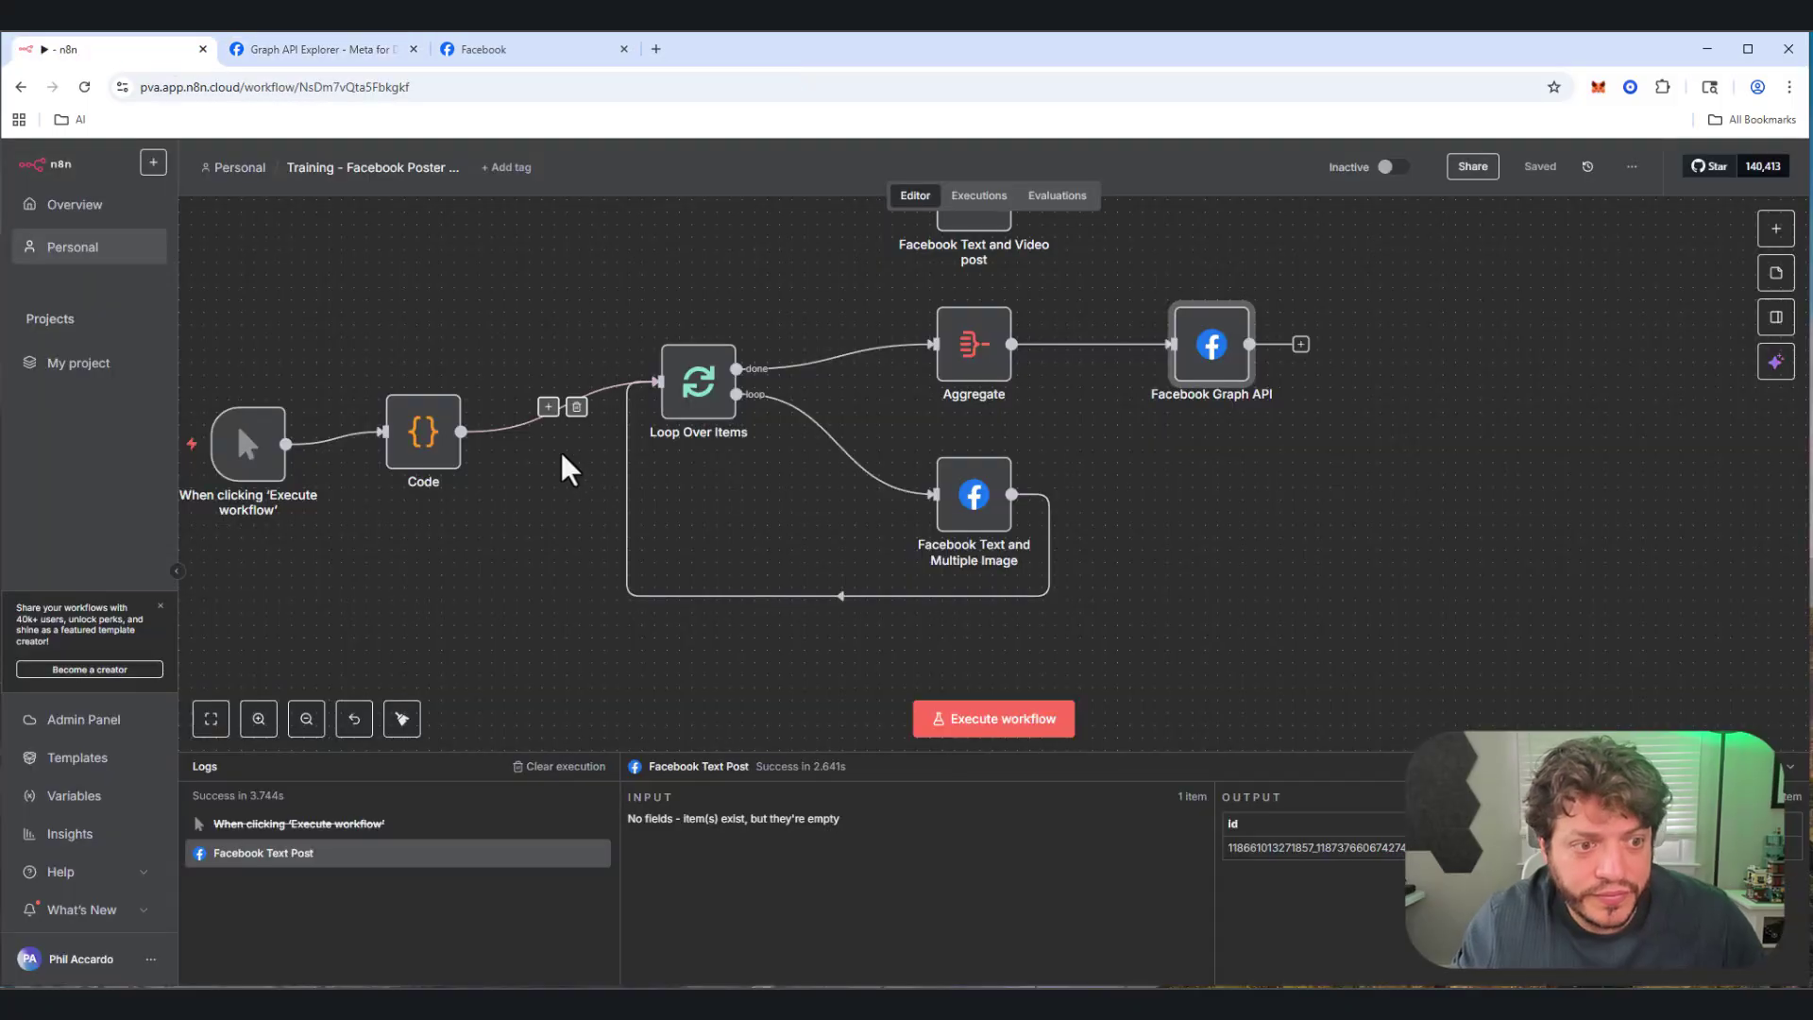
scroll(1209, 506, down, 5)
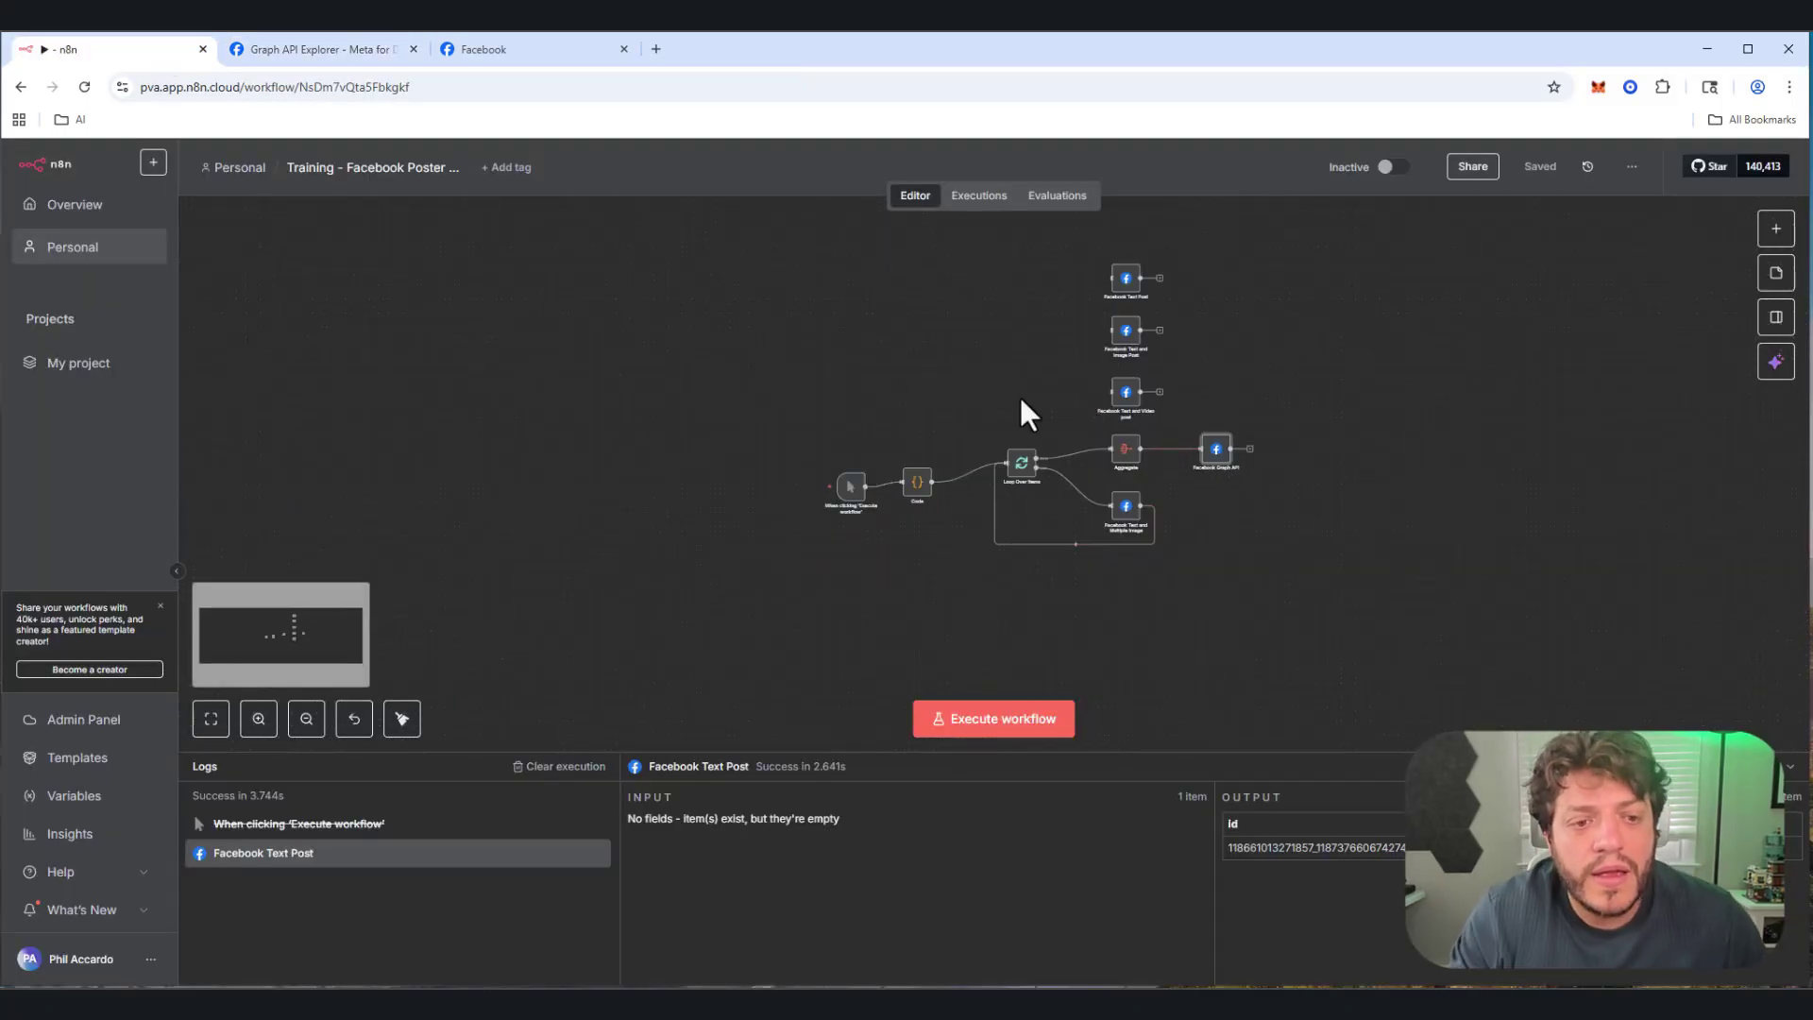